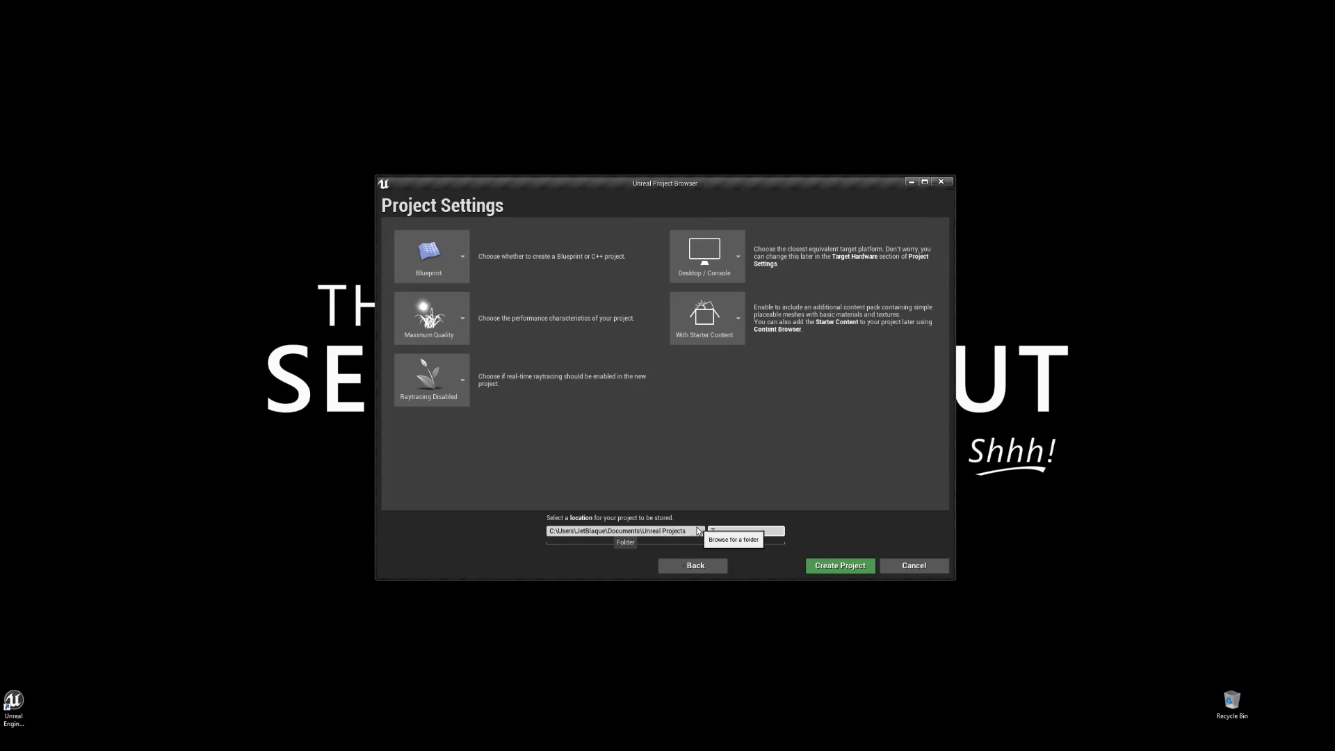
# Step: Name the new Blueprint project BODYSWAP001 and create it with starter content, maximum quality and raytracing disabled
pyautogui.write('BOP')
pyautogui.click(820, 572)
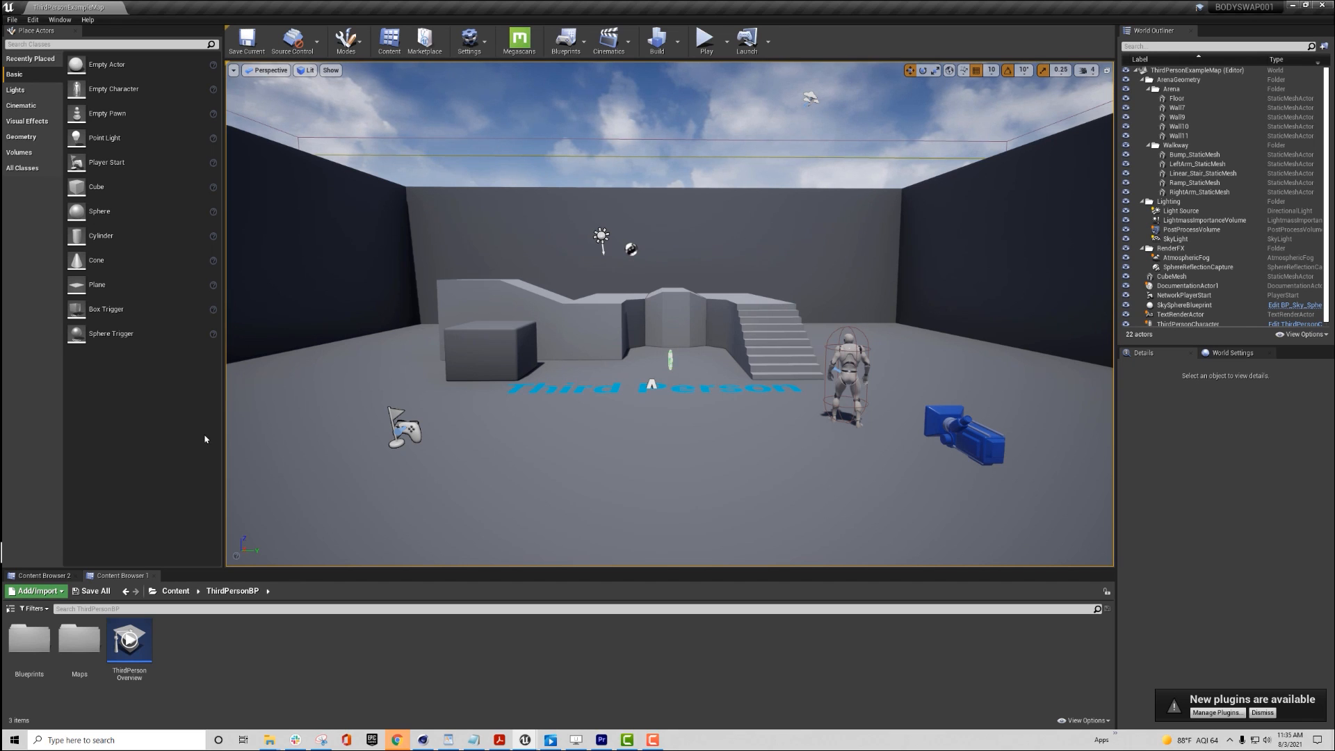
# Step: Enable Invert Middle Mouse Pan in the editor preferences and test panning in the level viewport
pyautogui.moveTo(672, 309); pyautogui.dragTo(796, 305, button='middle')
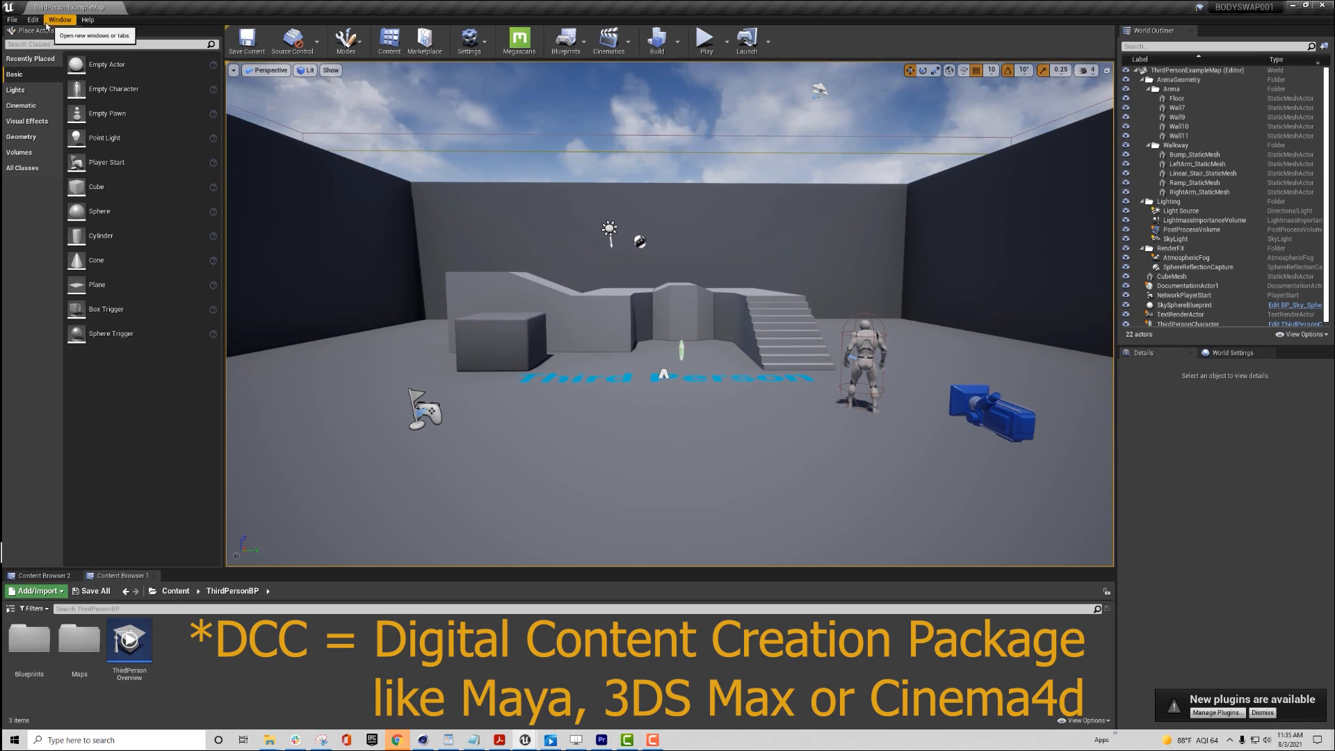
pyautogui.click(33, 19)
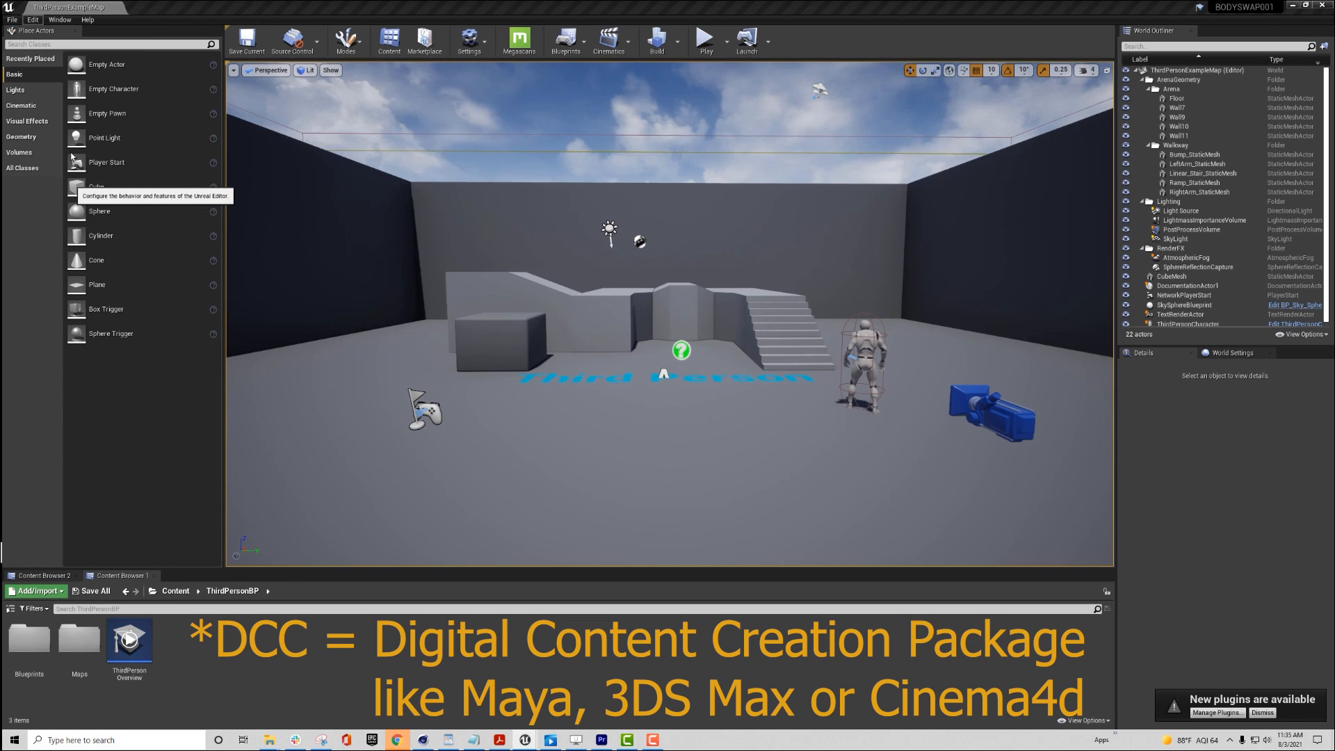
pyautogui.click(70, 156)
pyautogui.click(381, 180)
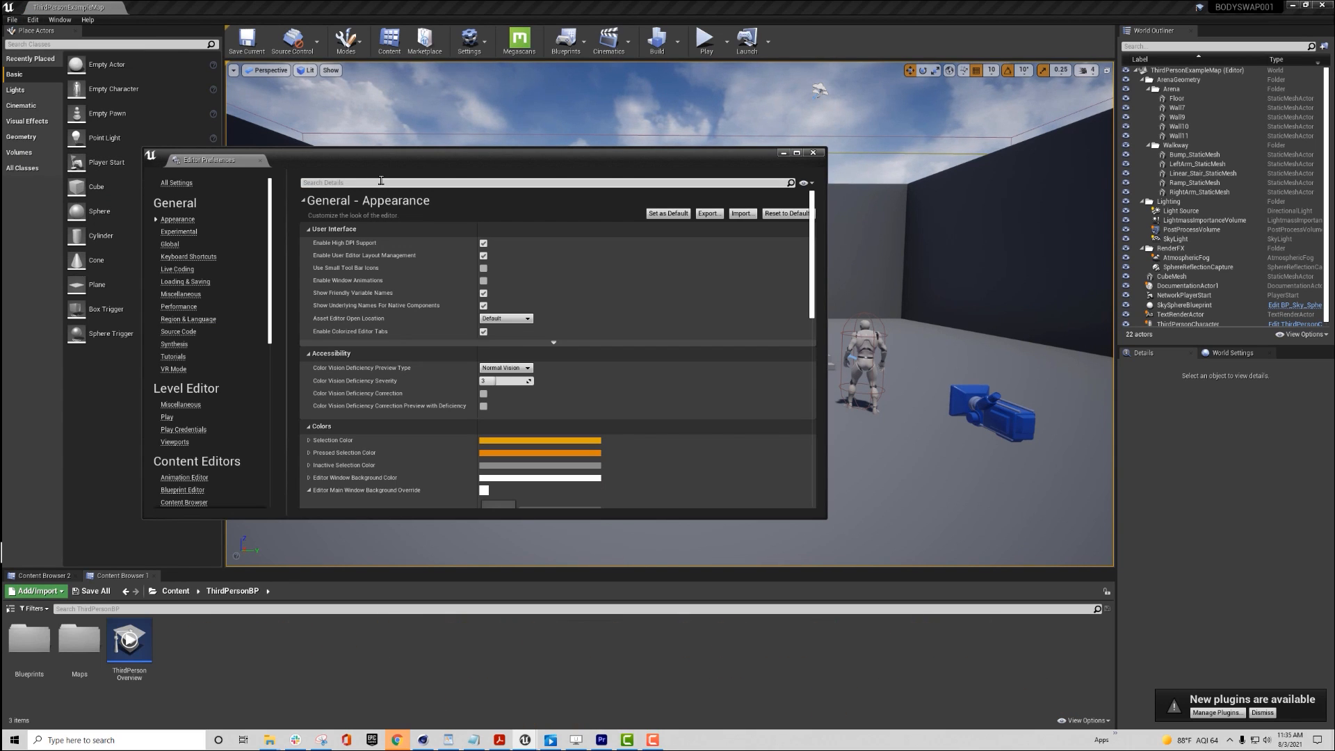
pyautogui.write('Middle')
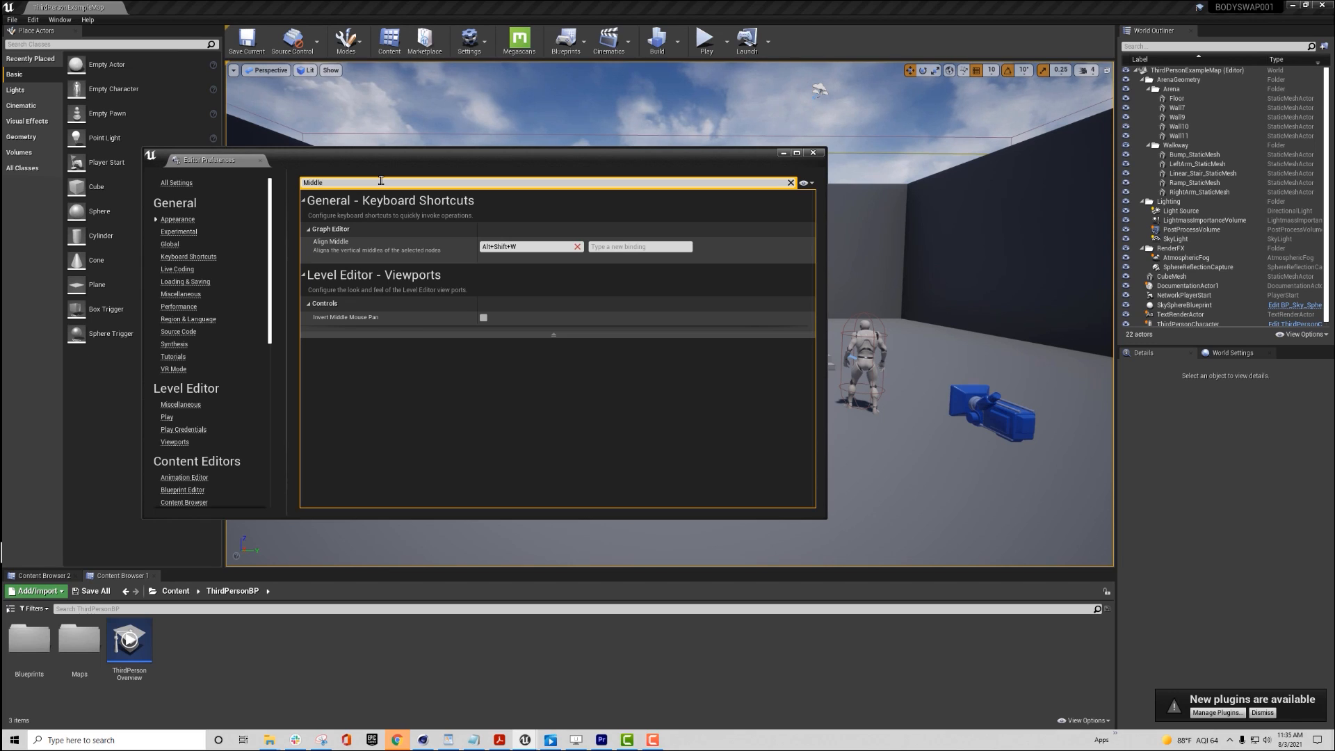
pyautogui.click(483, 318)
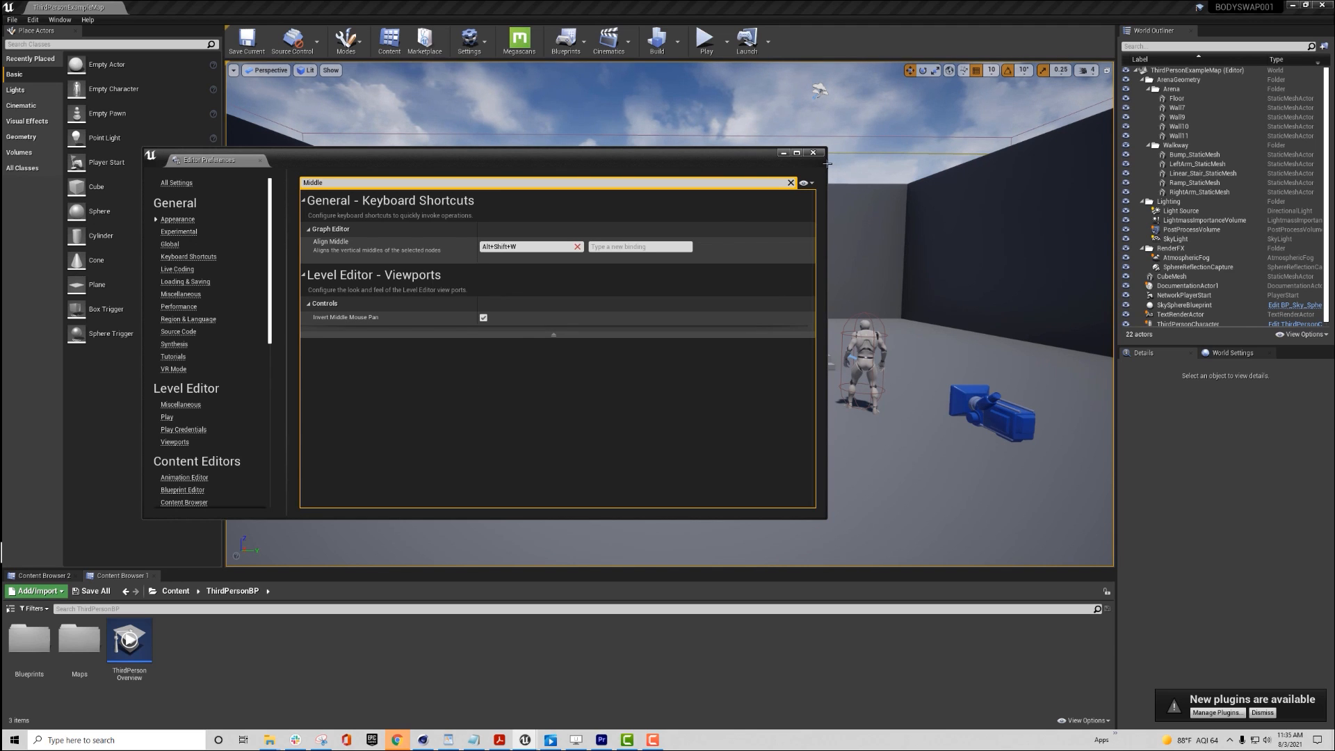
pyautogui.click(813, 153)
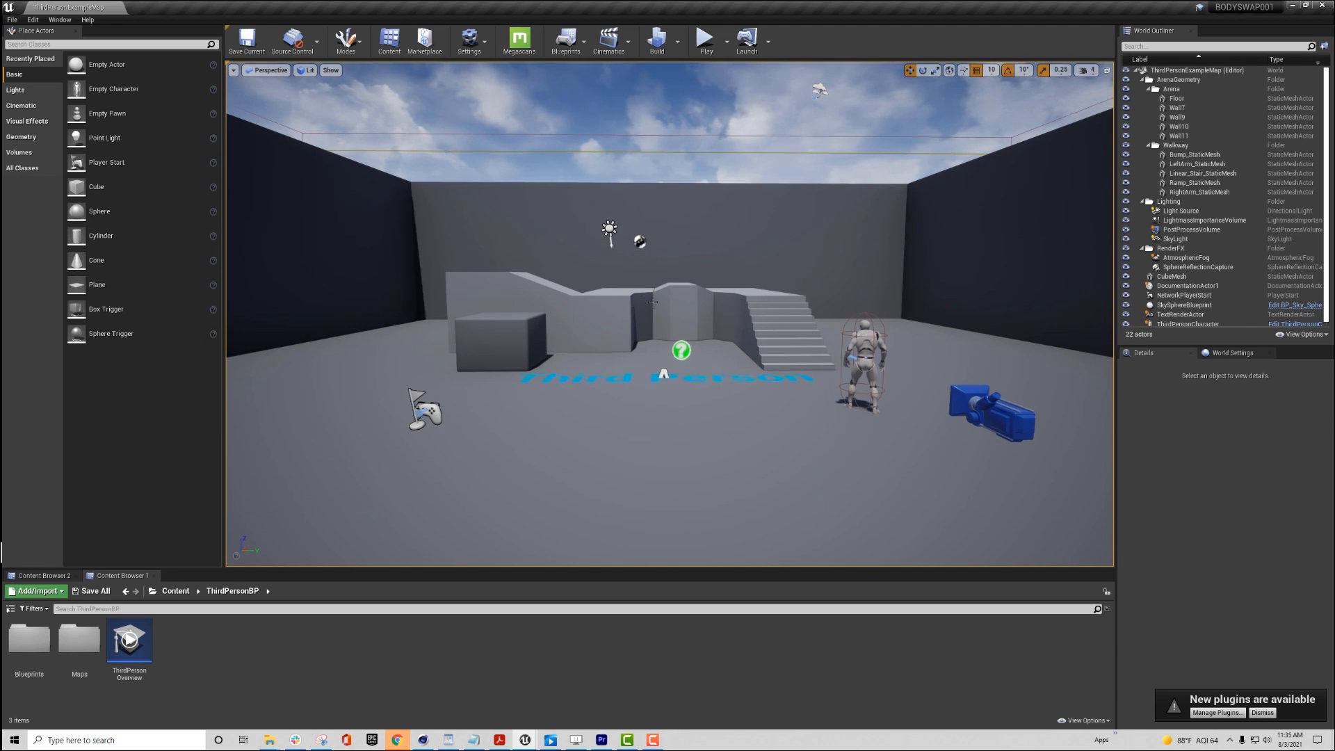
pyautogui.moveTo(681, 350); pyautogui.dragTo(599, 344, button='middle')
pyautogui.moveTo(297, 175); pyautogui.dragTo(356, 186, button='middle')
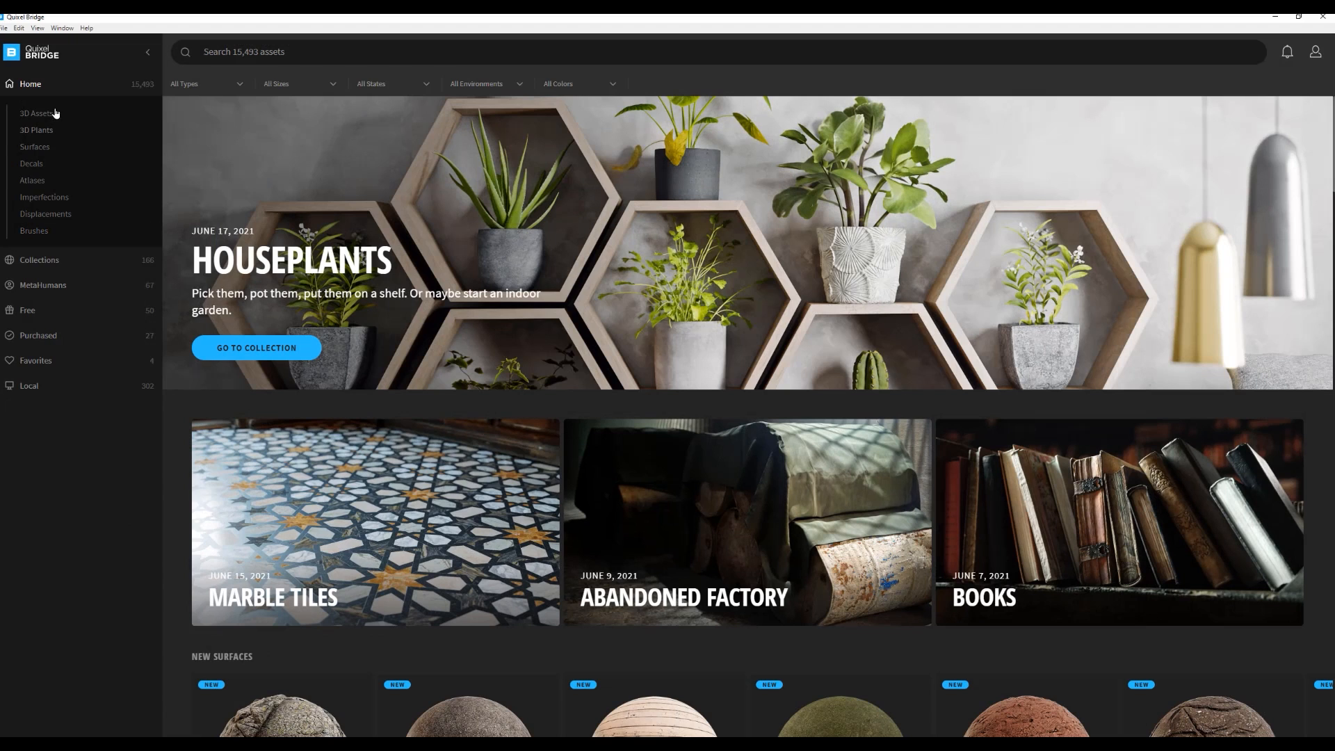
# Step: In Quixel Bridge, export the Gavin MetaHuman from My MetaHumans to the open Unreal project and minimize Bridge
pyautogui.click(57, 288)
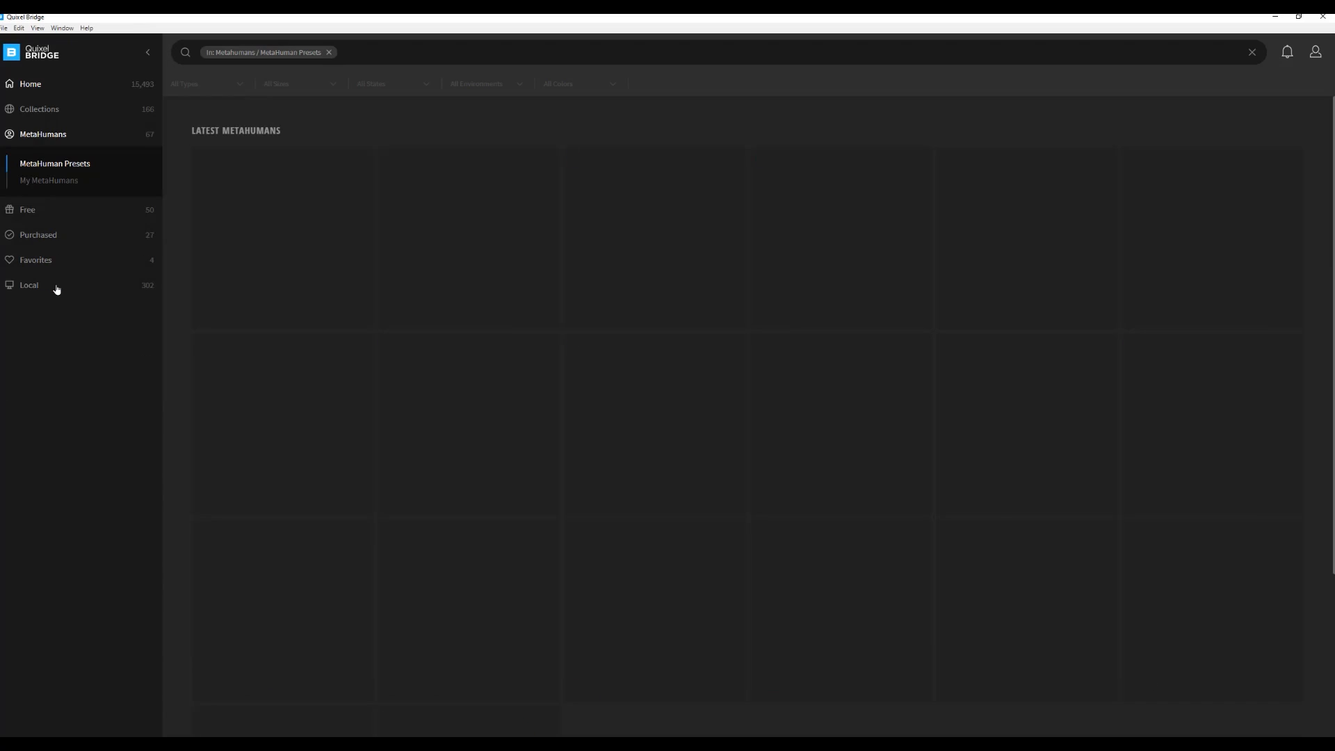
pyautogui.click(54, 181)
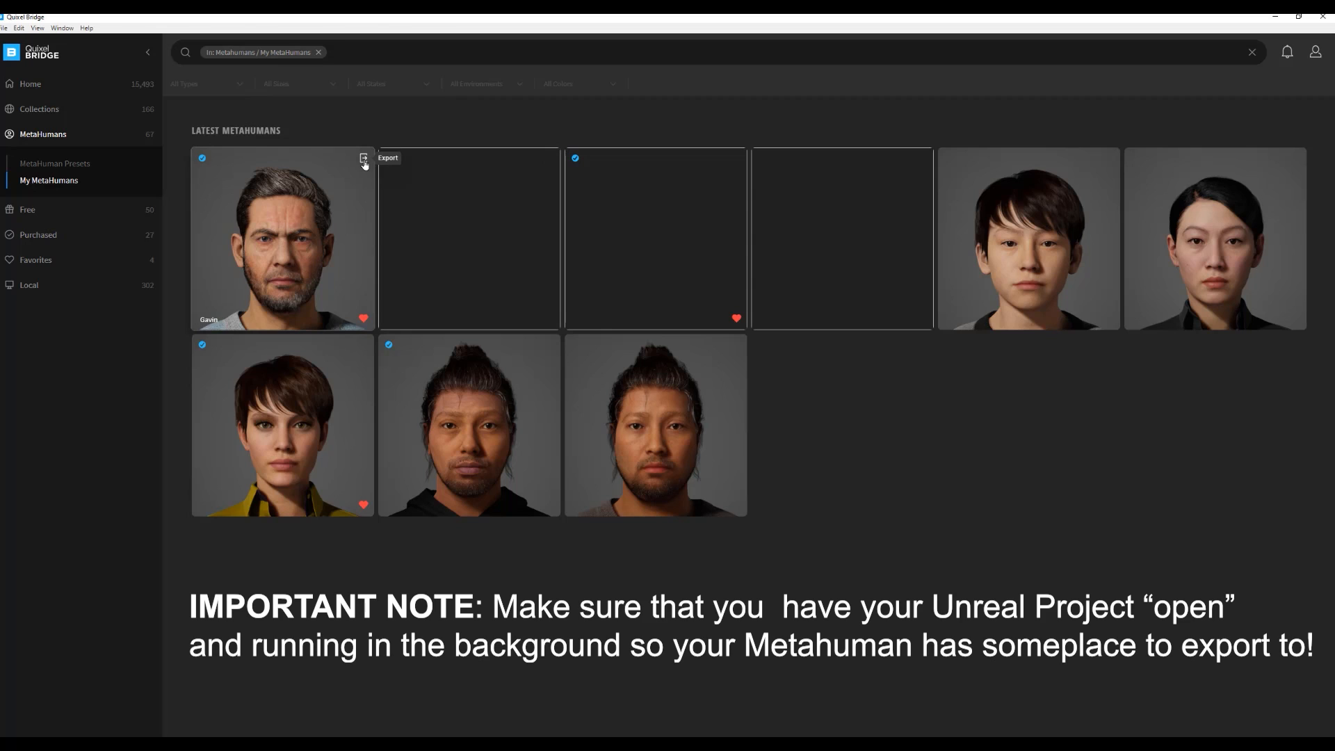
pyautogui.click(363, 160)
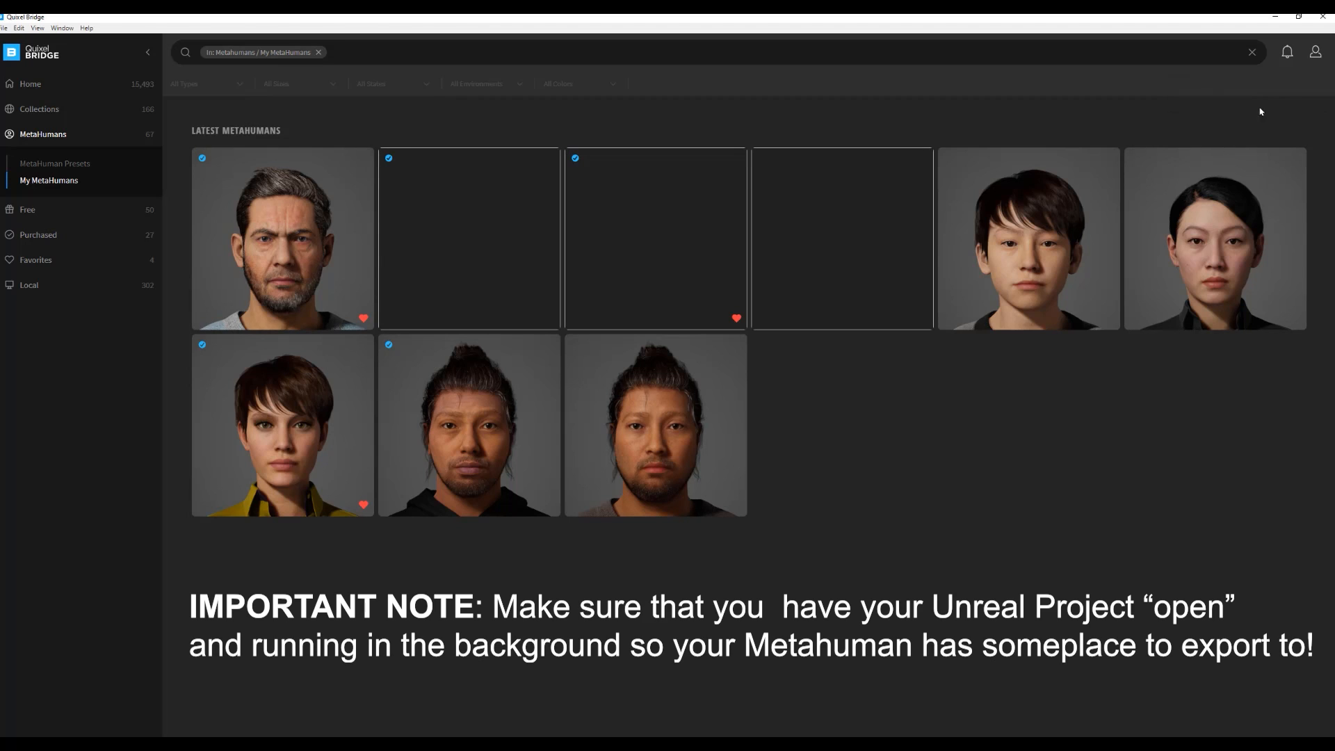
pyautogui.click(1275, 19)
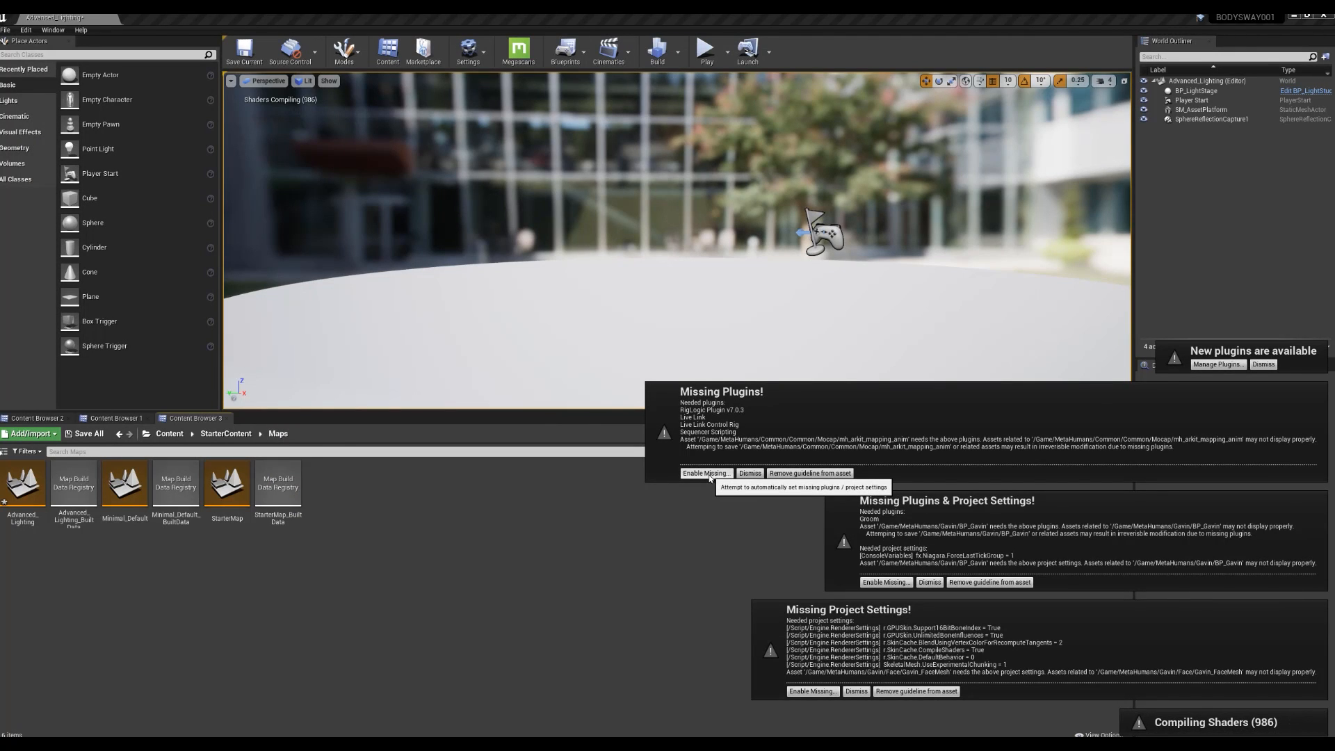
# Step: Enable all missing plugins and project settings required by the Gavin MetaHuman and restart the editor to apply them
pyautogui.click(705, 473)
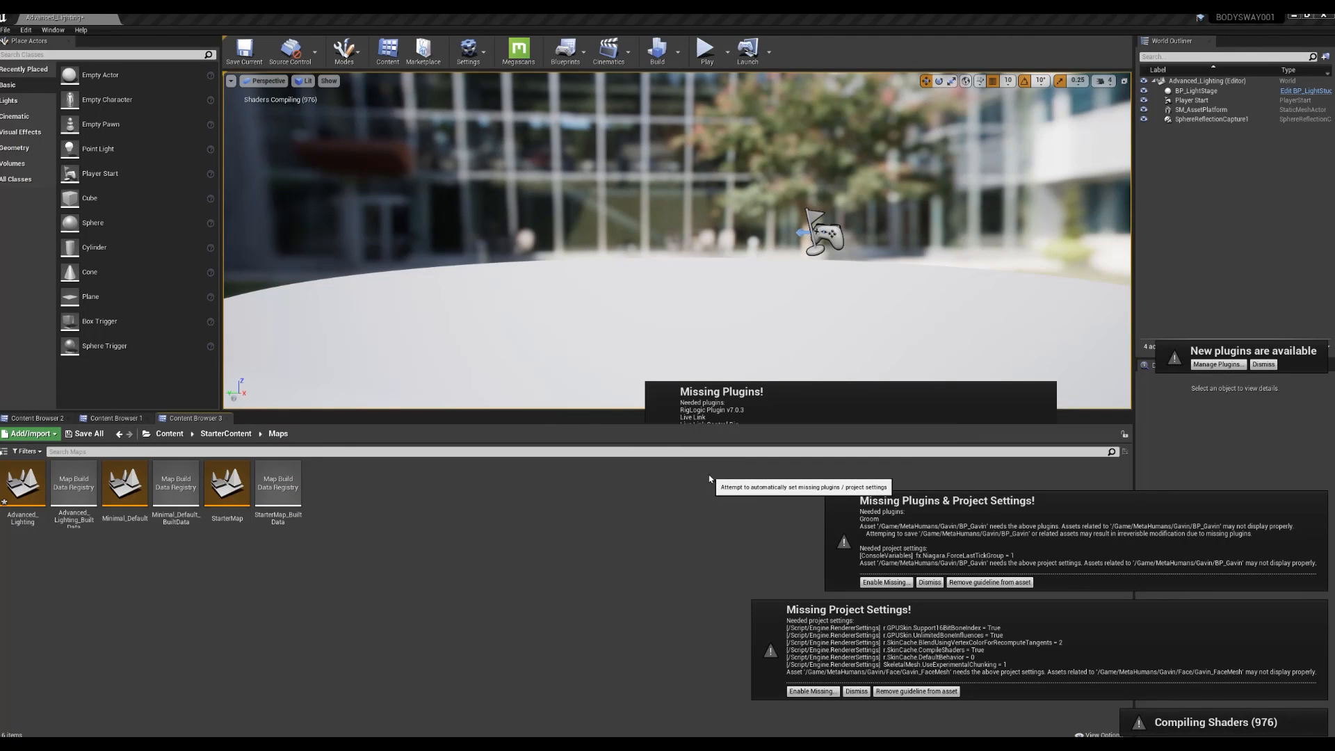
pyautogui.click(885, 582)
pyautogui.click(812, 692)
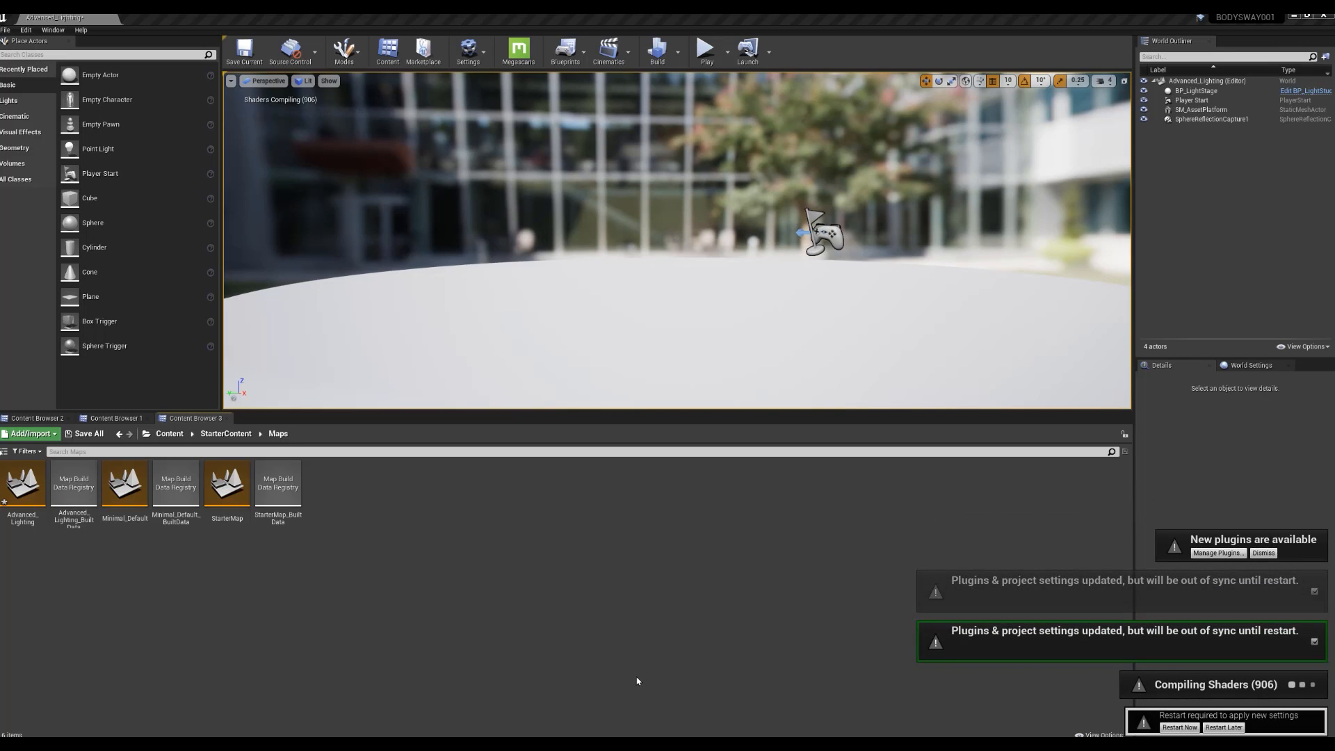
pyautogui.click(1178, 727)
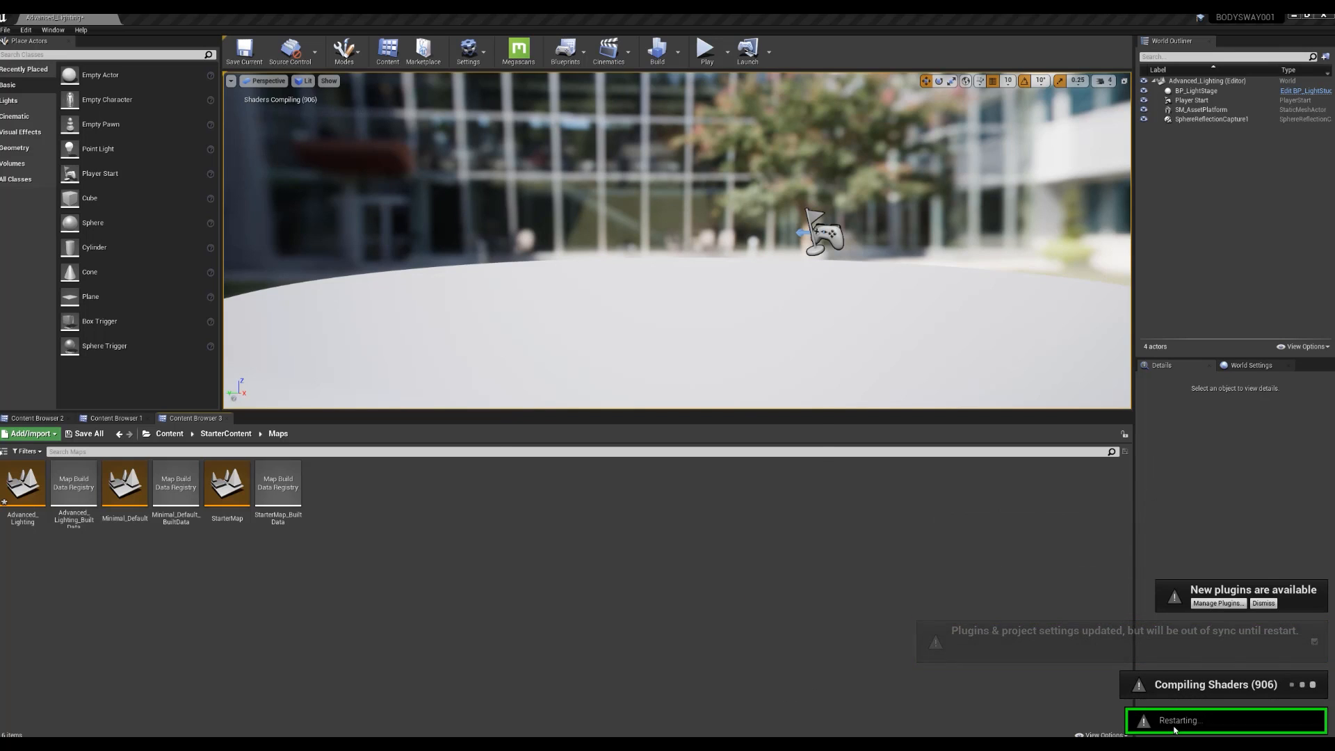
pyautogui.click(711, 481)
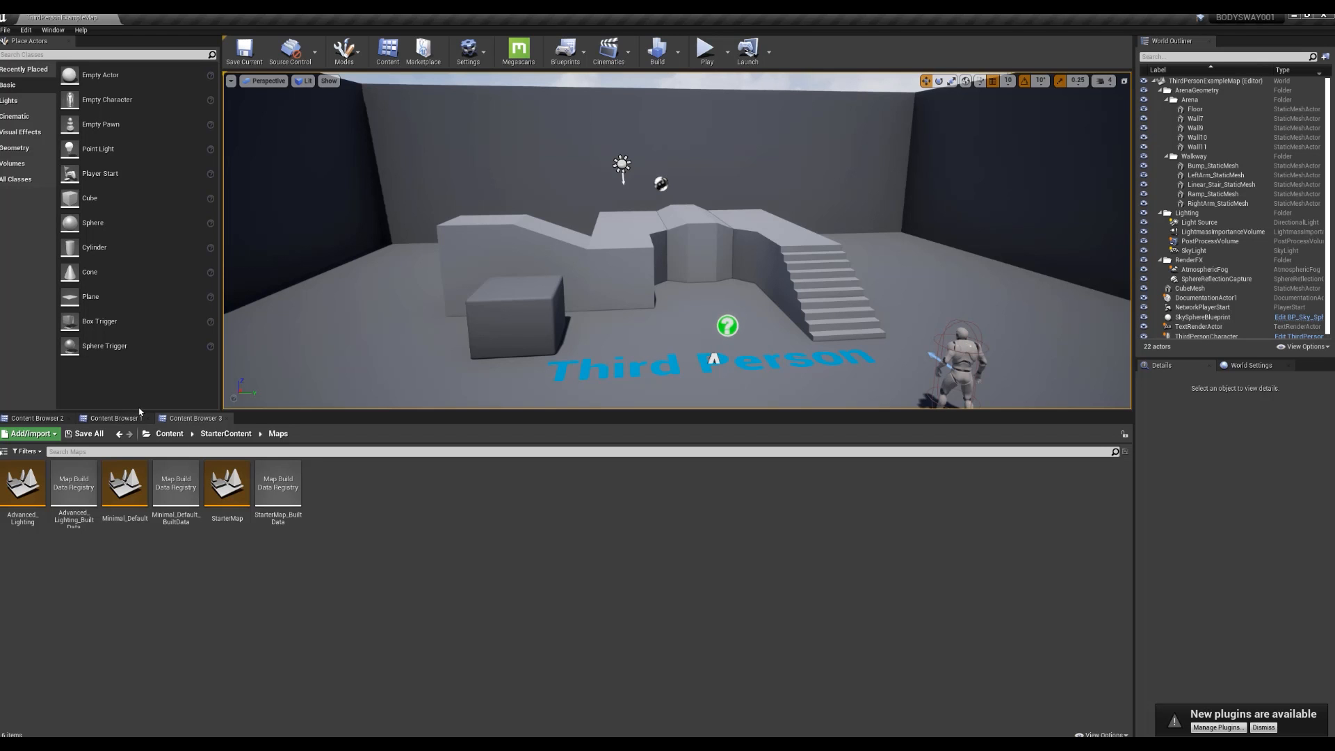
# Step: Duplicate the BP_Gavin blueprint in the Content/MetaHumans/Gavin folder and name the copy BP_GavinWOH
pyautogui.click(112, 419)
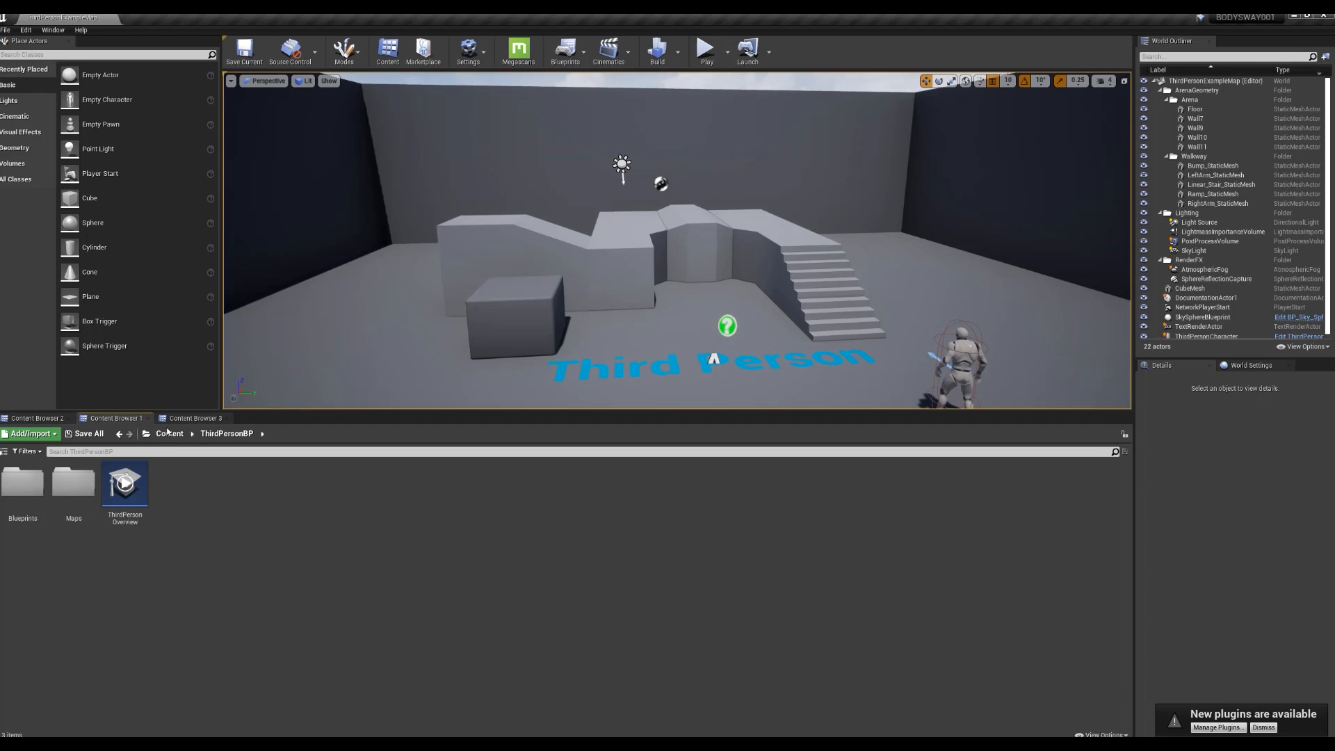
pyautogui.click(168, 433)
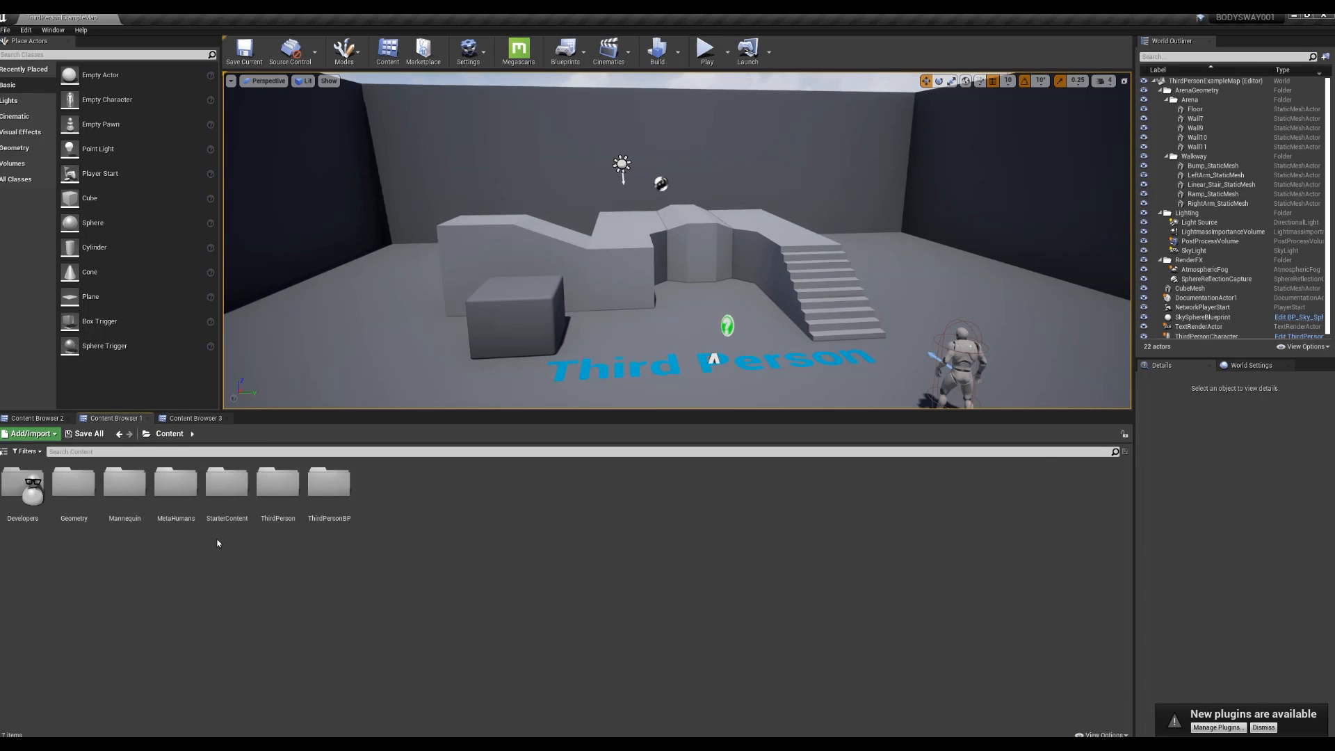
pyautogui.doubleClick(191, 498)
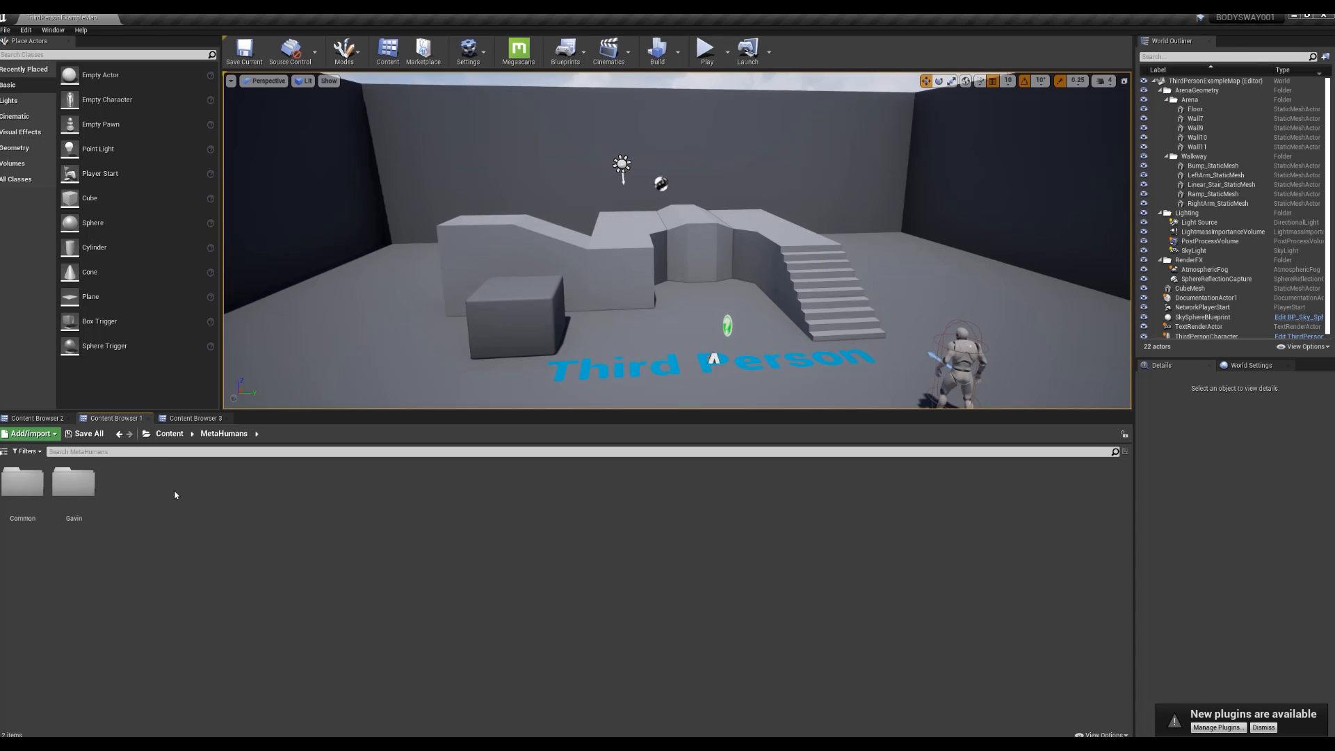
pyautogui.doubleClick(69, 485)
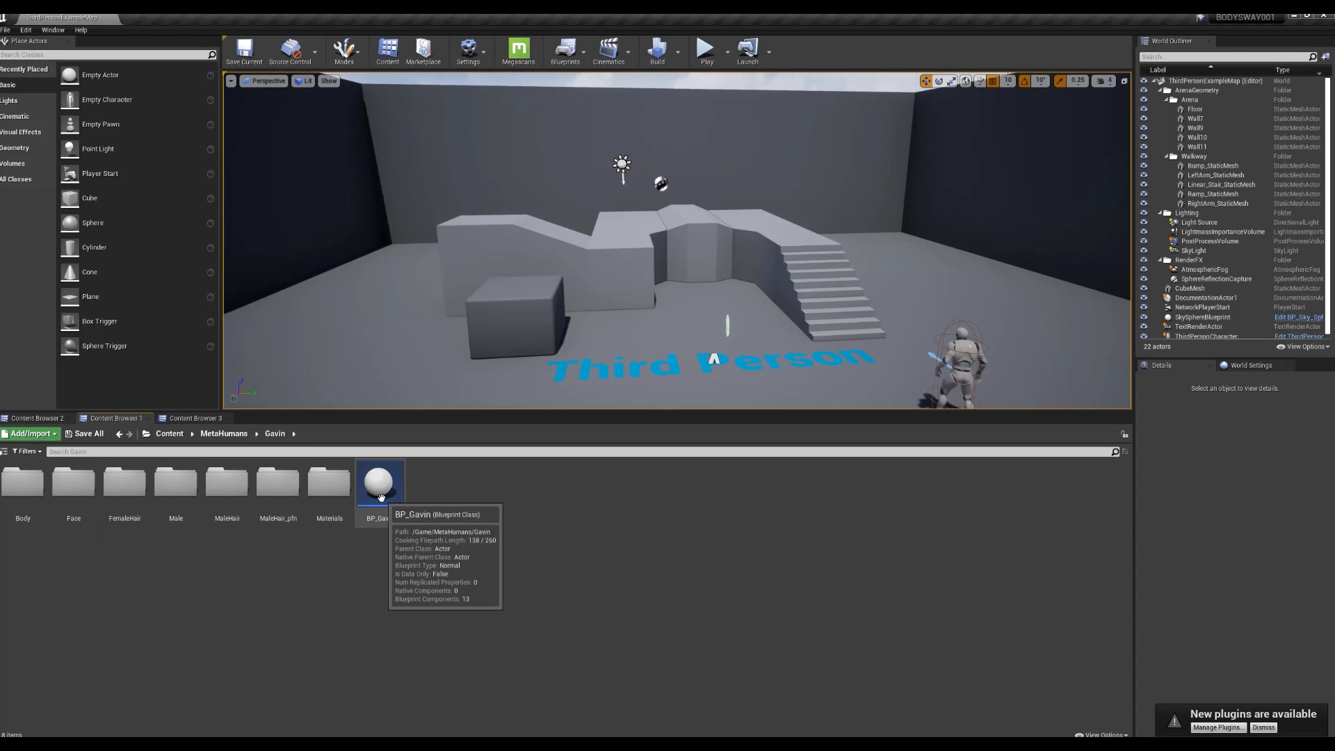
pyautogui.click(383, 499)
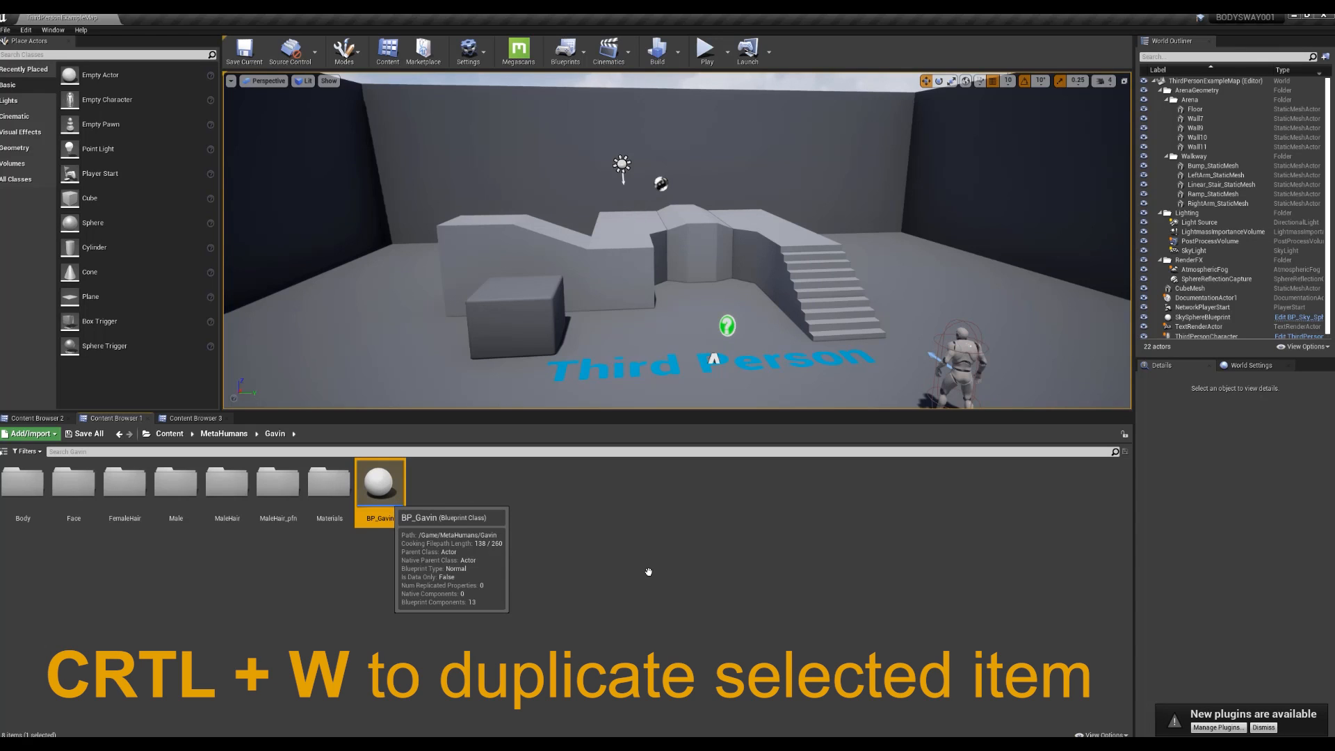
pyautogui.hotkey('ctrl', 'w')
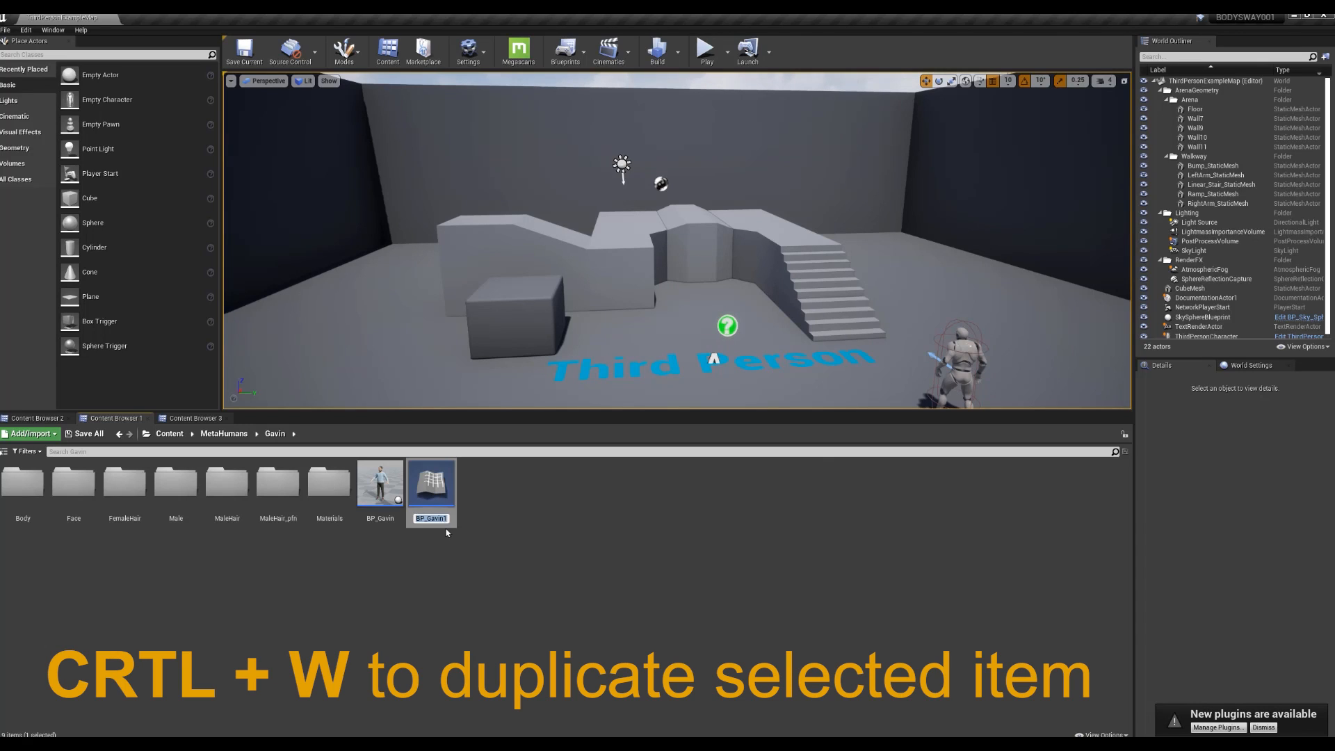
pyautogui.moveTo(443, 518); pyautogui.dragTo(450, 519)
pyautogui.press('BackSpace')
pyautogui.write('WOH')
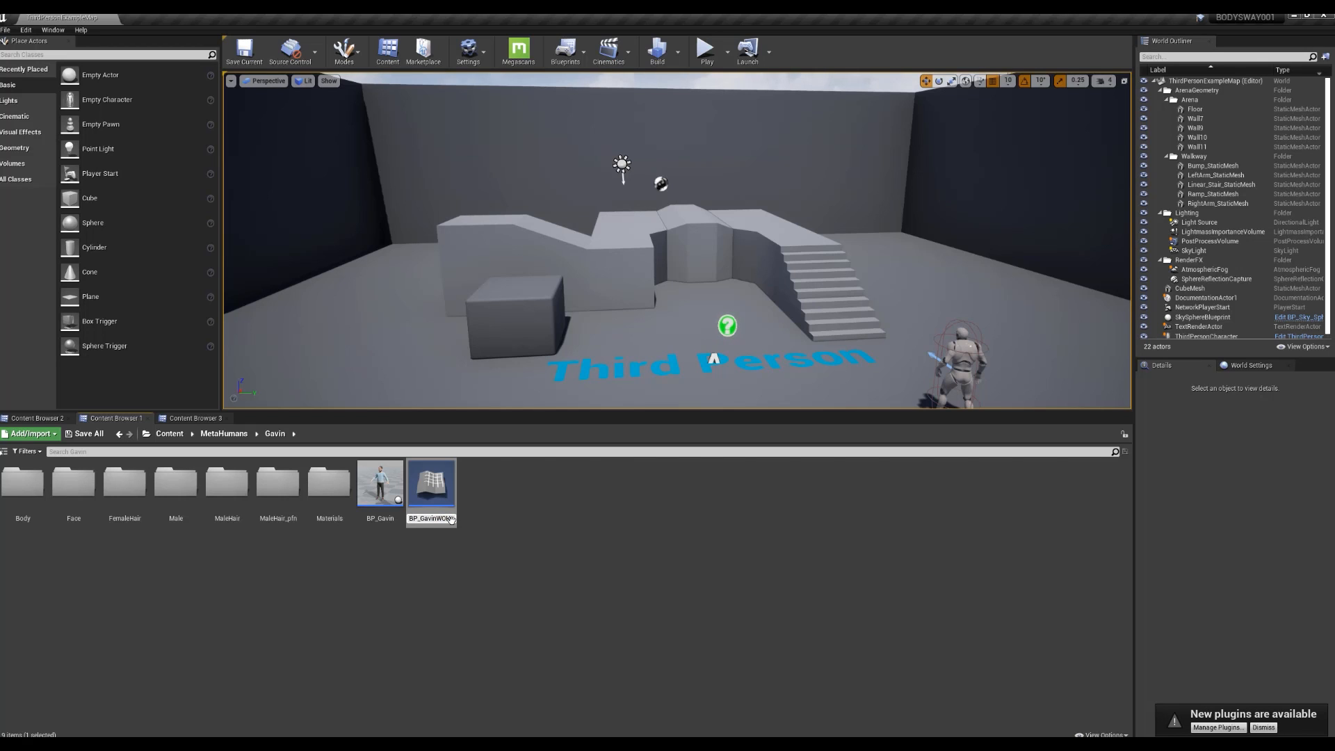
pyautogui.press('Return')
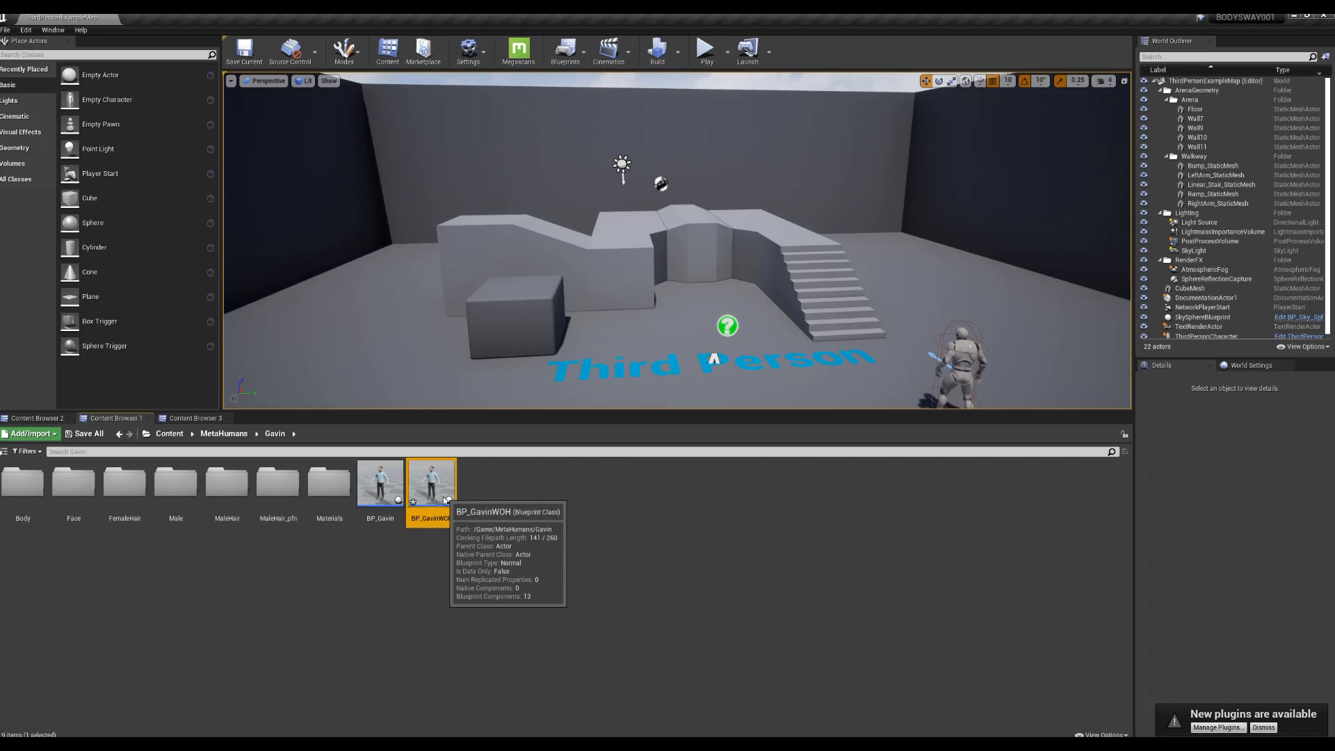
# Step: Open the BP_GavinWOH blueprint and examine the character's head and hair in its viewport from different distances and angles
pyautogui.doubleClick(445, 499)
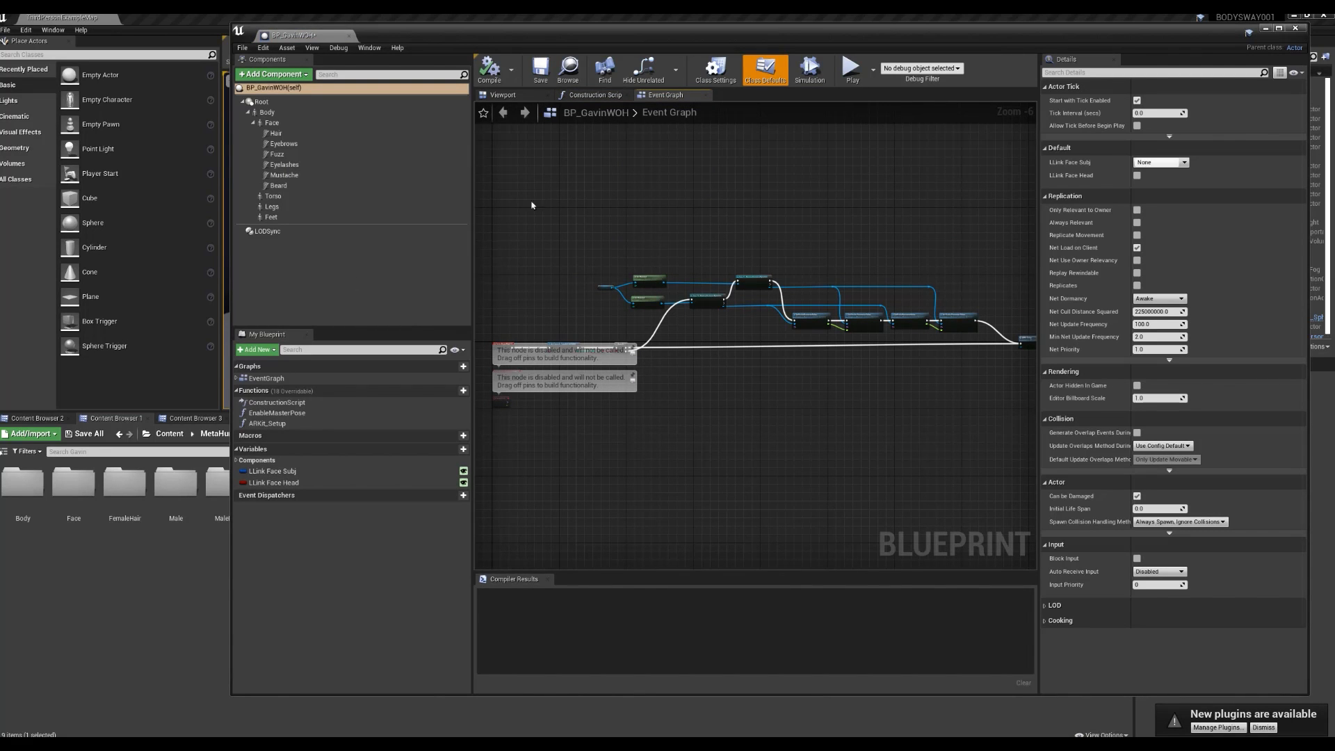
pyautogui.click(503, 95)
pyautogui.scroll(4, 749, 332)
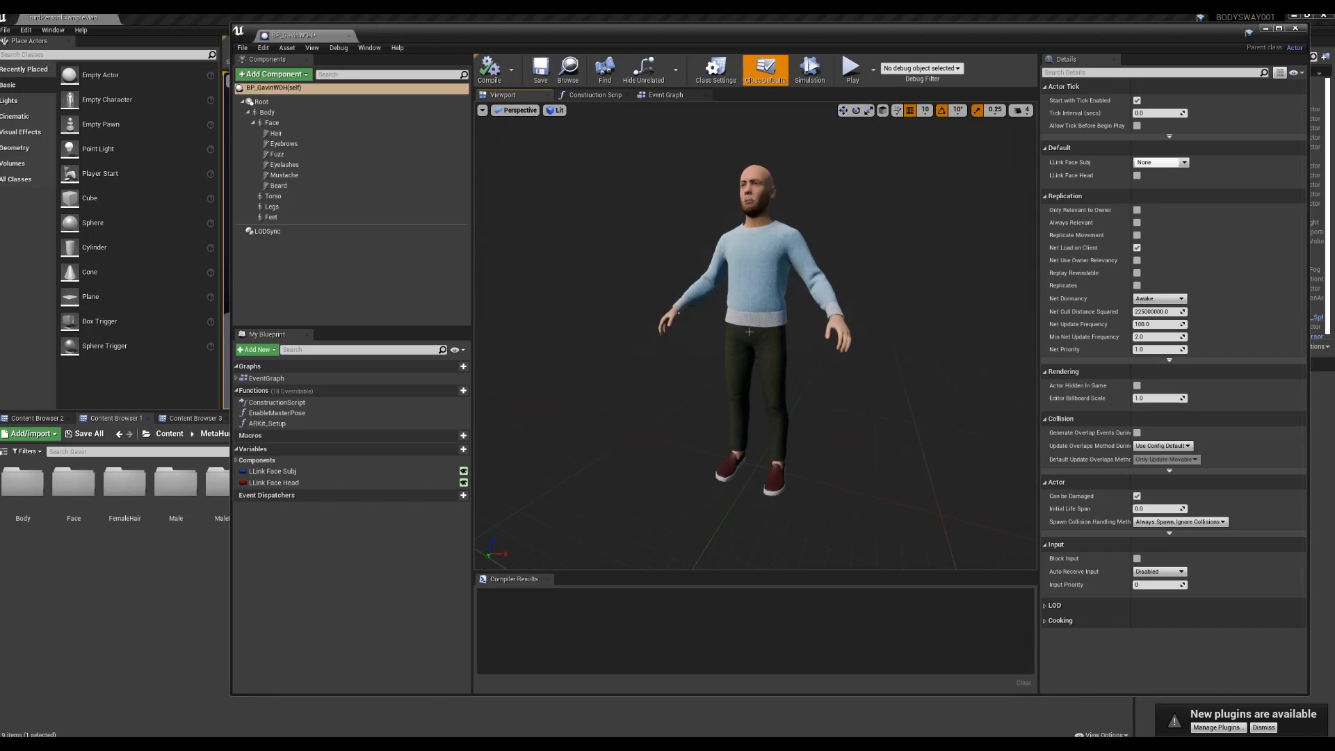
pyautogui.scroll(5, 749, 332)
pyautogui.moveTo(748, 331); pyautogui.dragTo(770, 257, button='middle')
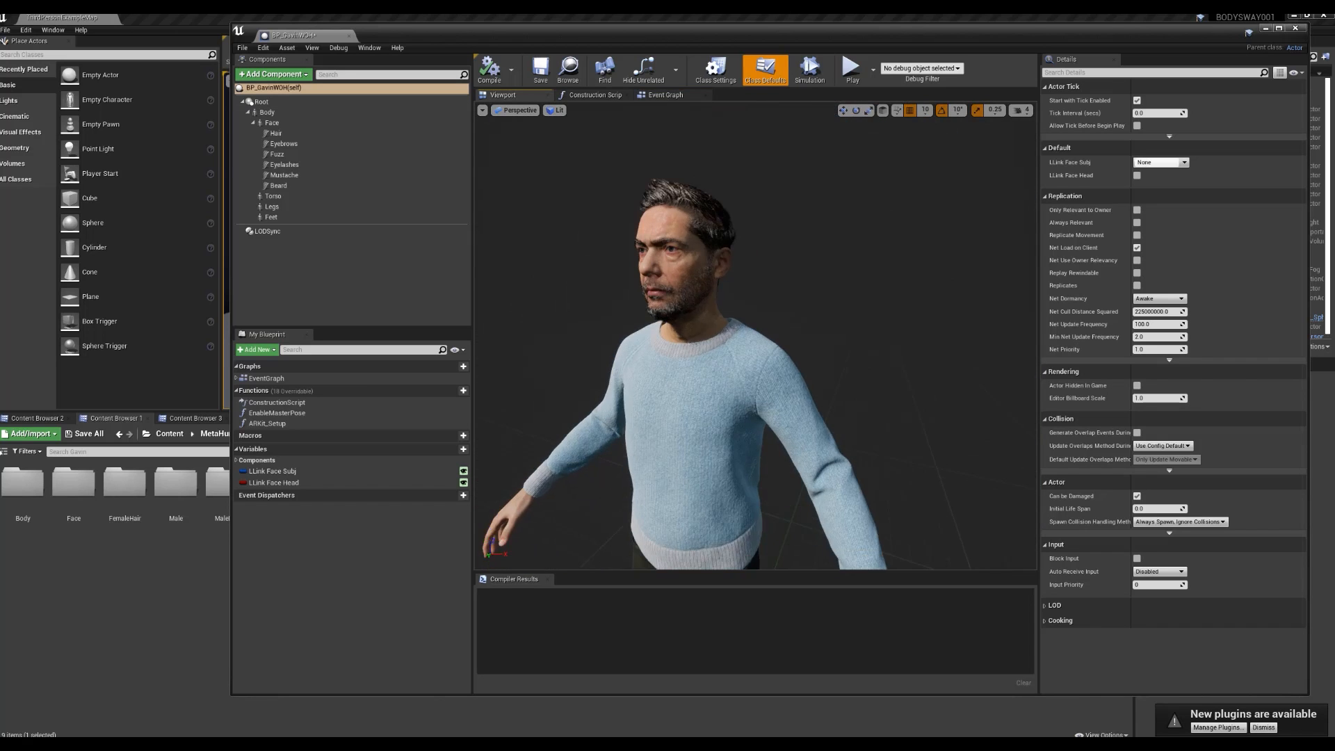
pyautogui.keyDown('alt'); pyautogui.moveTo(756, 332); pyautogui.dragTo(861, 332); pyautogui.keyUp('alt')
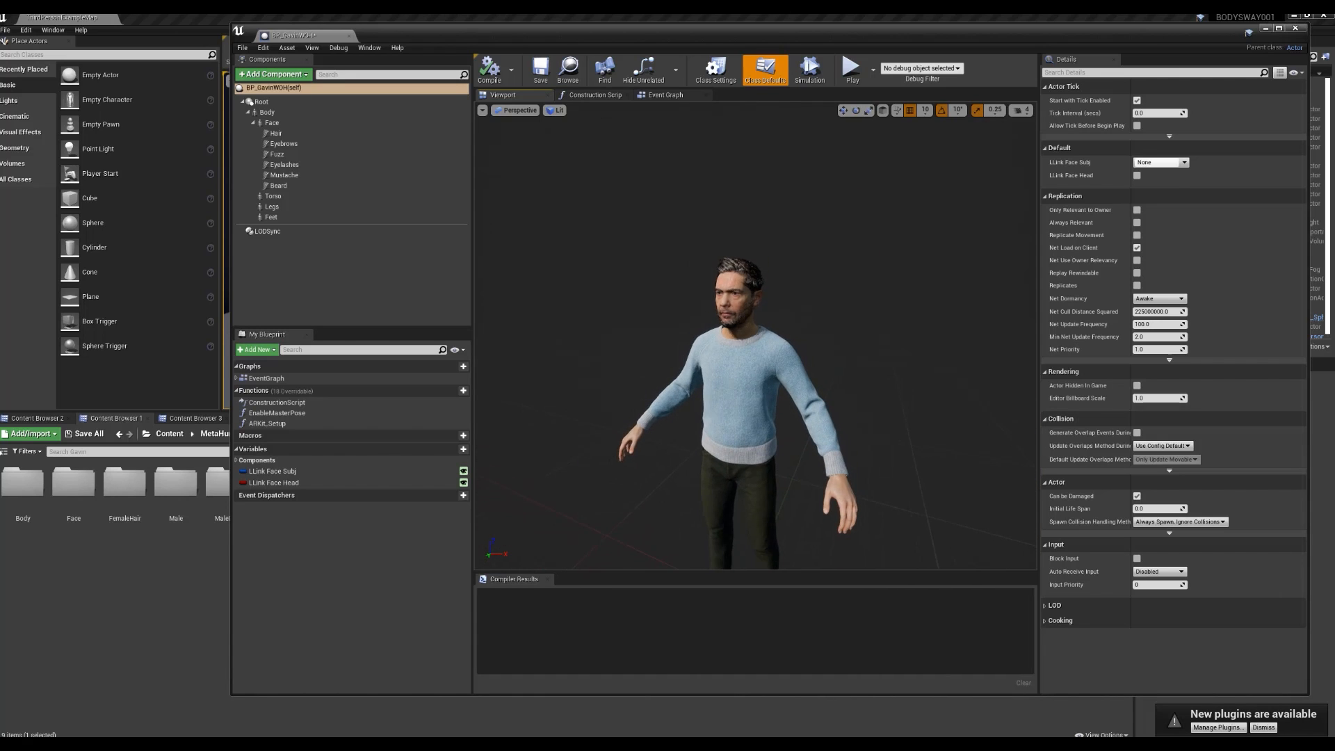
pyautogui.keyDown('alt'); pyautogui.moveTo(737, 336); pyautogui.dragTo(785, 336, button='right'); pyautogui.keyUp('alt')
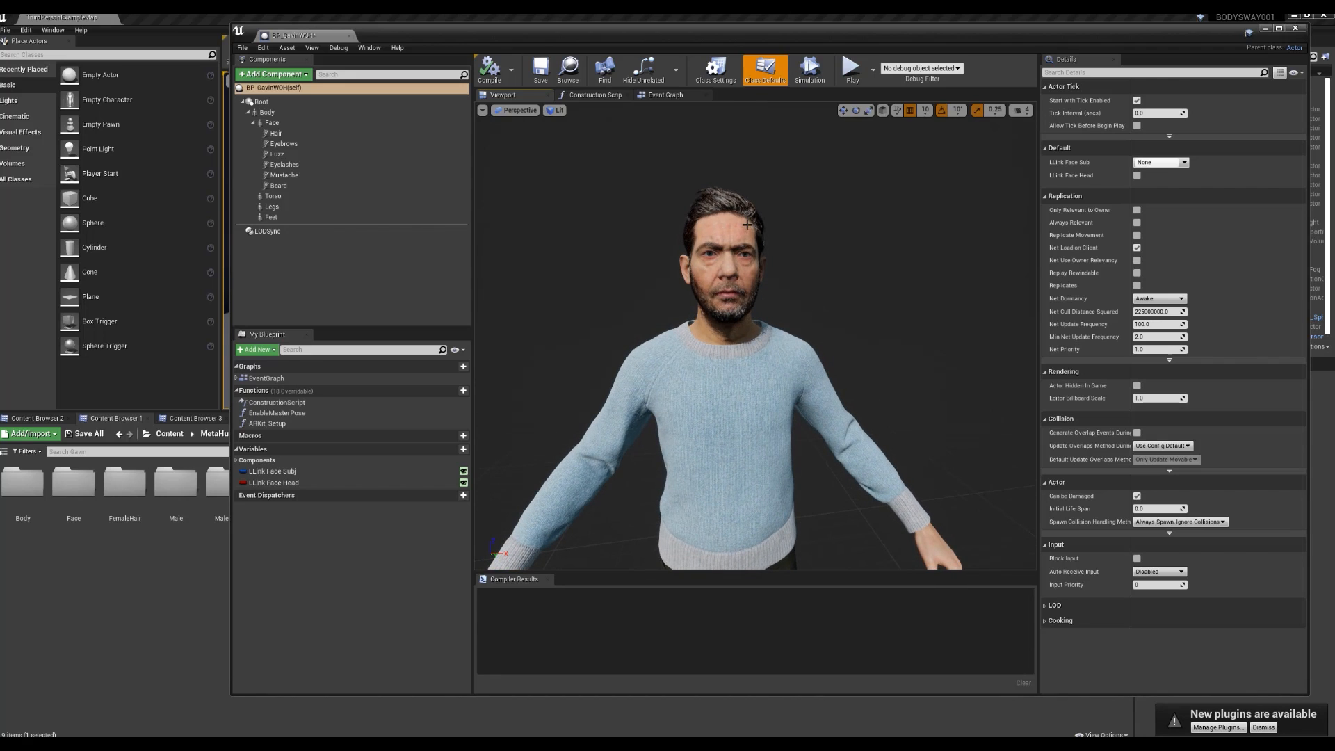
pyautogui.keyDown('alt'); pyautogui.moveTo(783, 285); pyautogui.dragTo(756, 286, button='right'); pyautogui.keyUp('alt')
pyautogui.keyDown('alt'); pyautogui.moveTo(757, 285); pyautogui.dragTo(730, 293); pyautogui.keyUp('alt')
pyautogui.keyDown('alt'); pyautogui.moveTo(874, 268); pyautogui.dragTo(836, 269, button='right'); pyautogui.keyUp('alt')
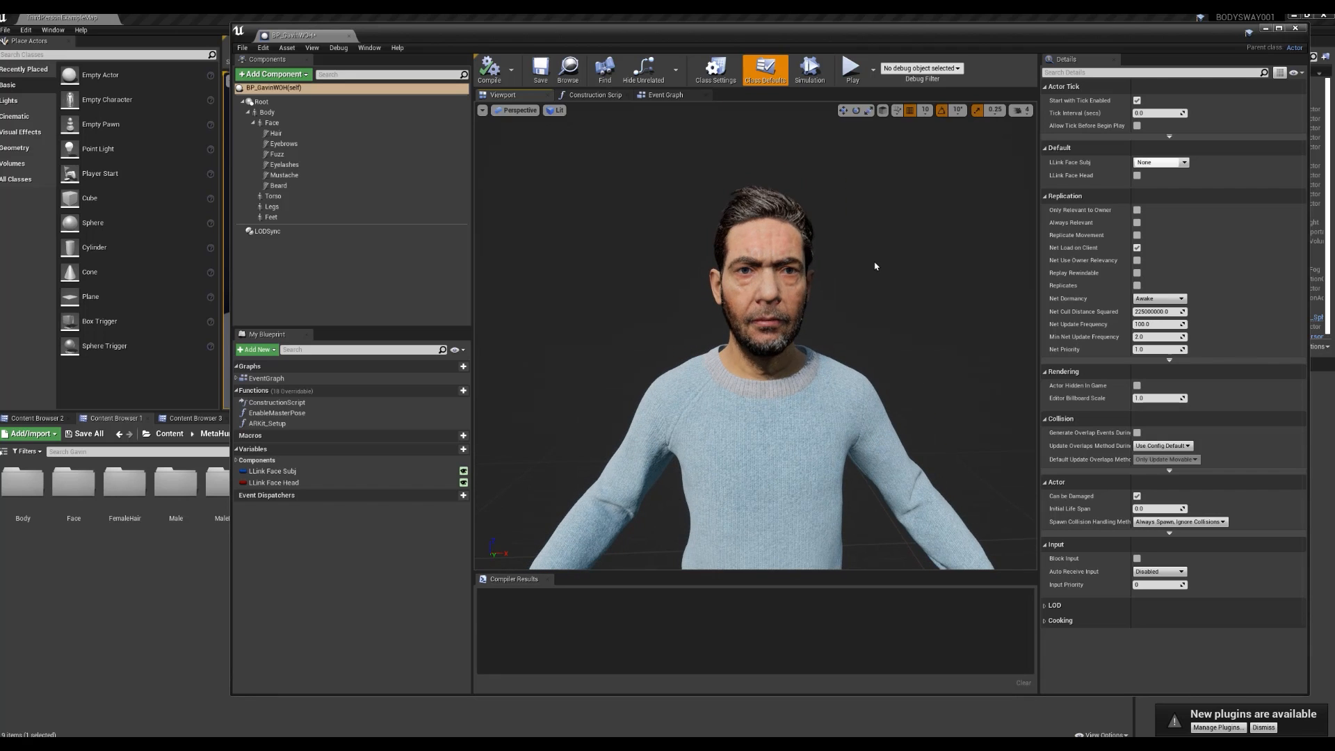
# Step: Set Num LODs of the LODSync component to 1 and check the hair in the viewport
pyautogui.click(269, 233)
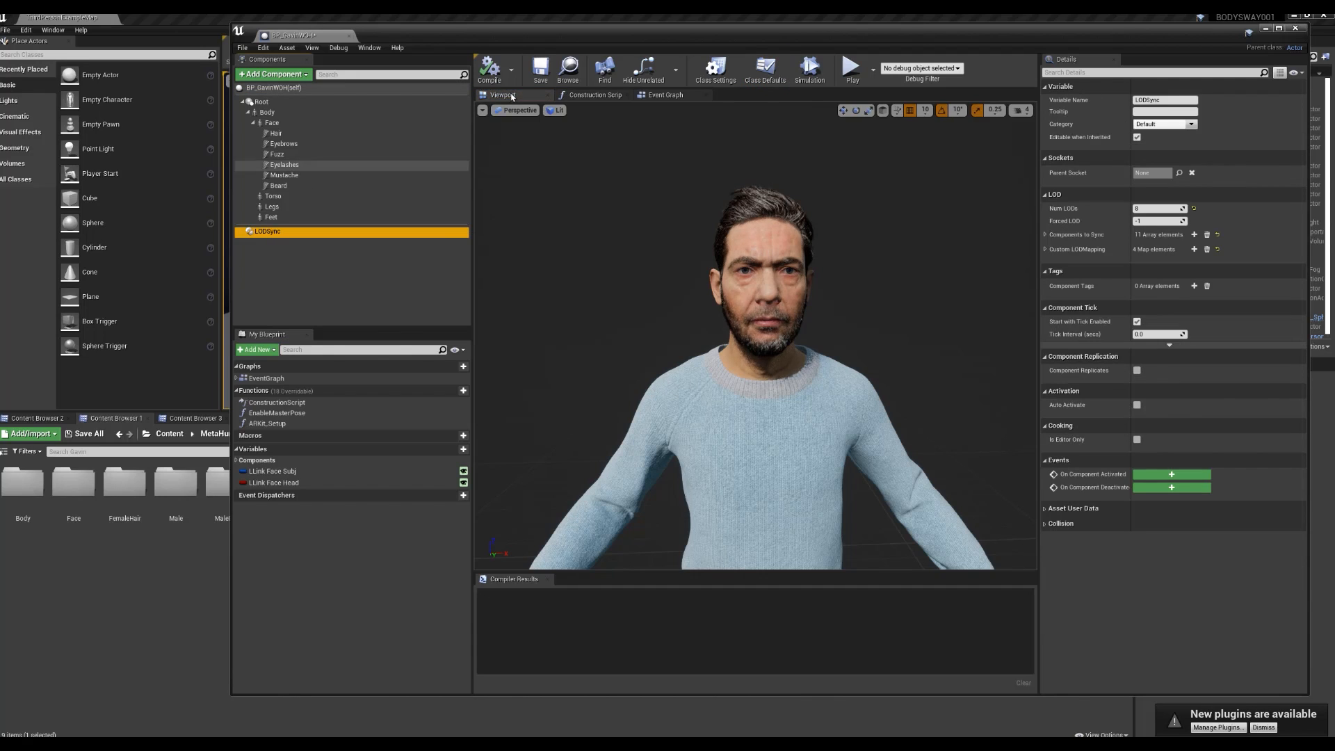
pyautogui.click(1145, 208)
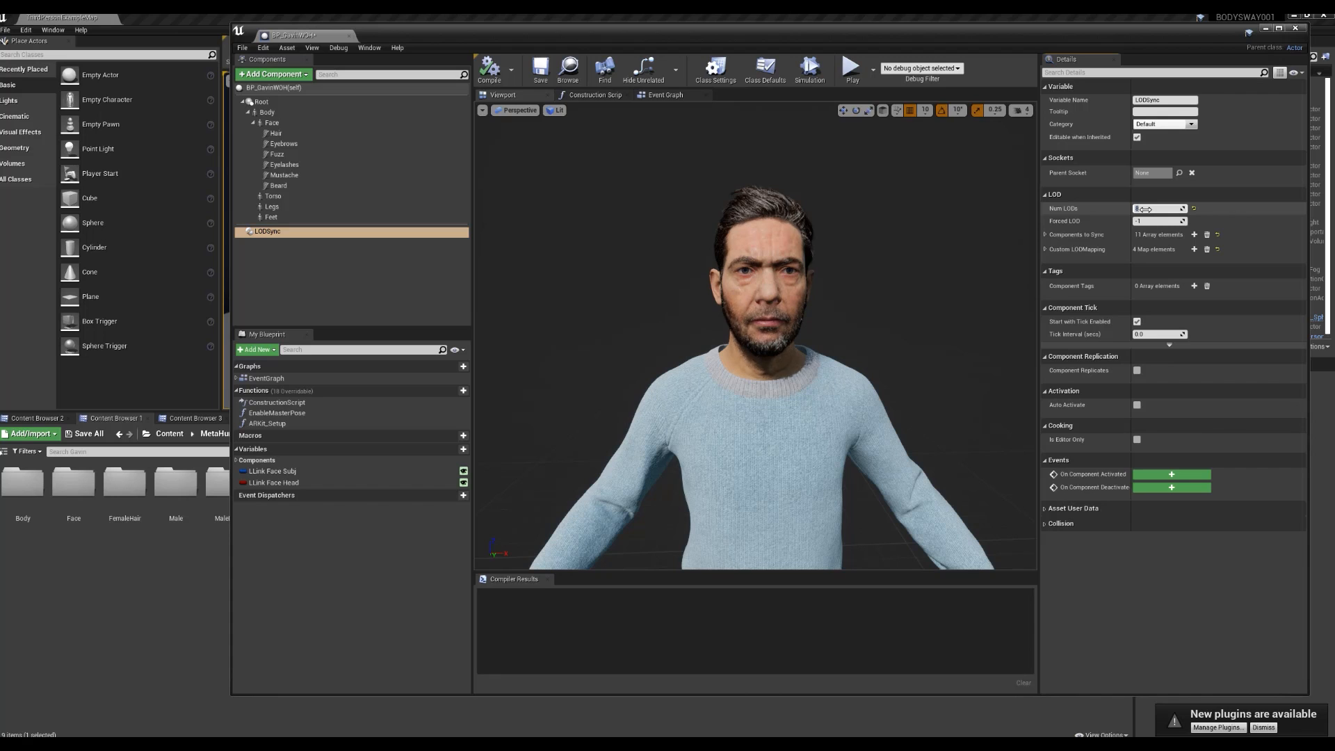
pyautogui.press('Return')
pyautogui.click(938, 233)
pyautogui.keyDown('alt'); pyautogui.moveTo(917, 239); pyautogui.dragTo(883, 239, button='right'); pyautogui.keyUp('alt')
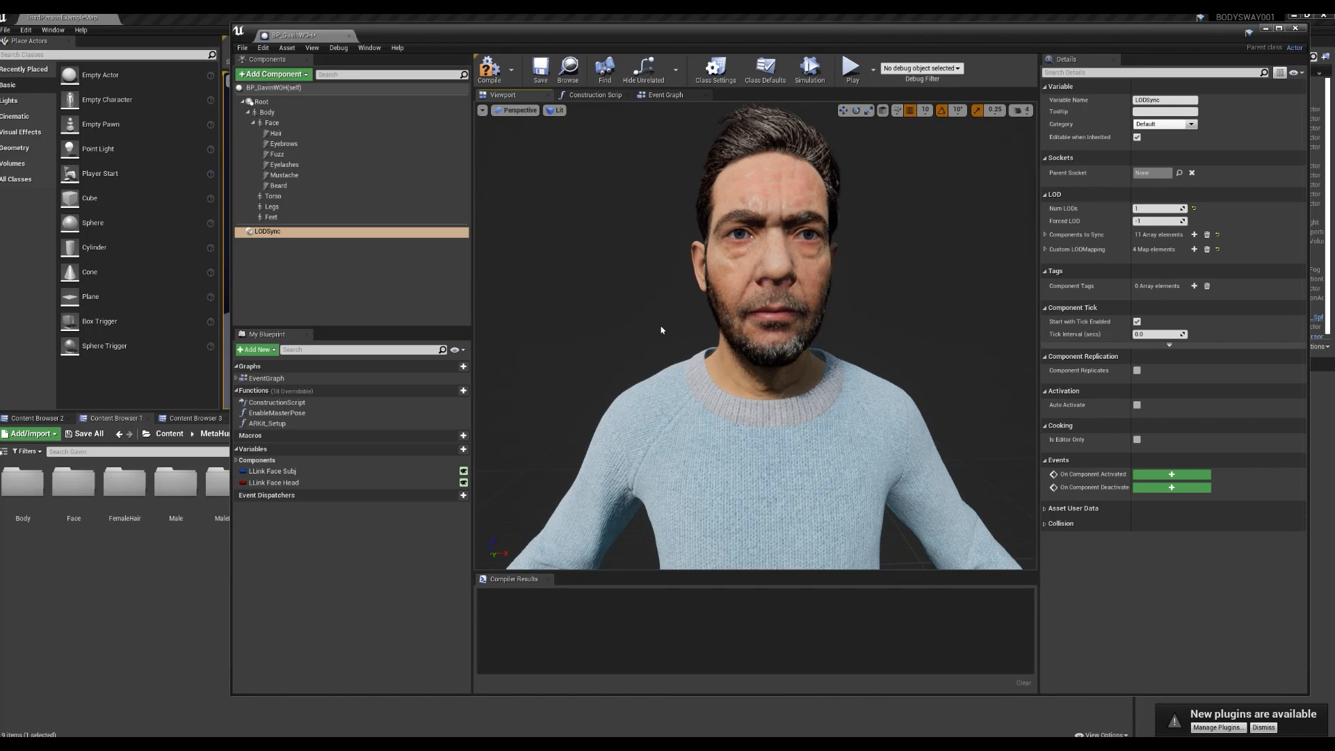
# Step: Frame the whole character and delete the Feet component from BP_GavinWOH
pyautogui.press('f')
pyautogui.keyDown('alt'); pyautogui.moveTo(668, 354); pyautogui.dragTo(659, 228, button='middle'); pyautogui.keyUp('alt')
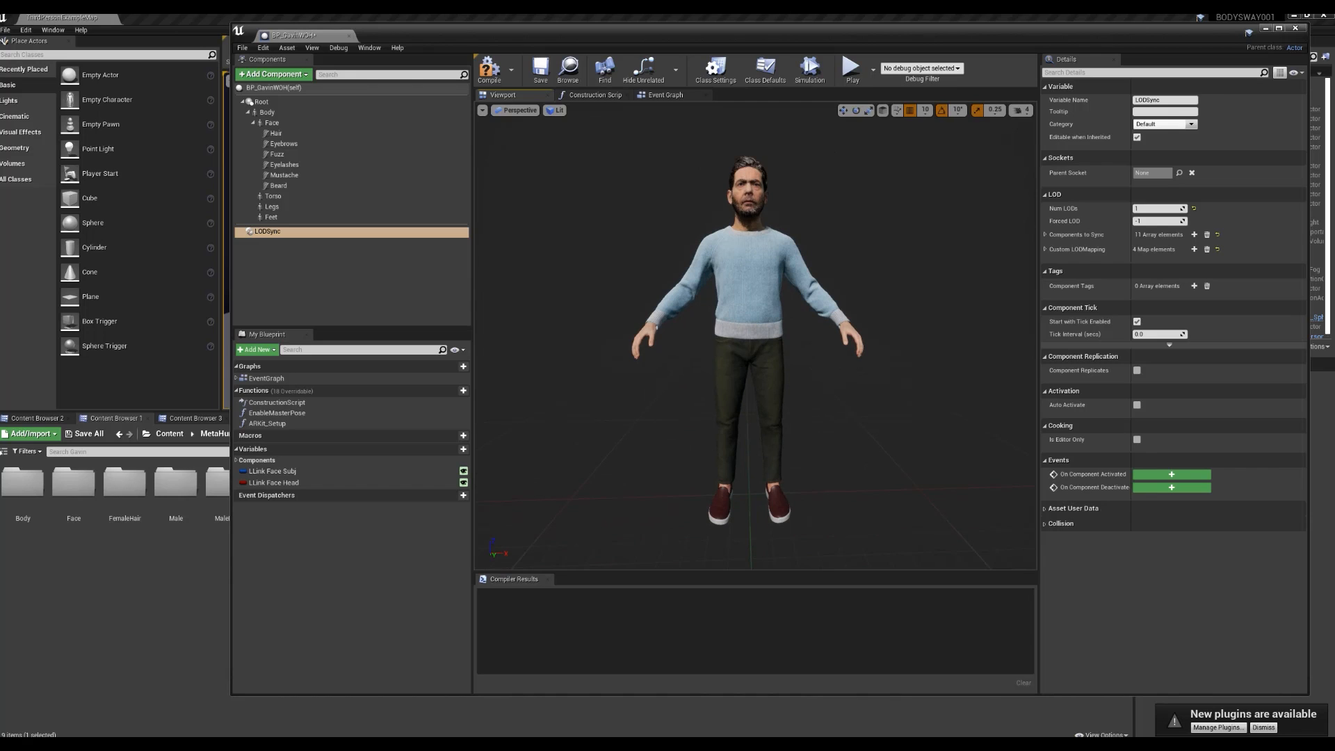
pyautogui.click(271, 217)
pyautogui.press('Delete')
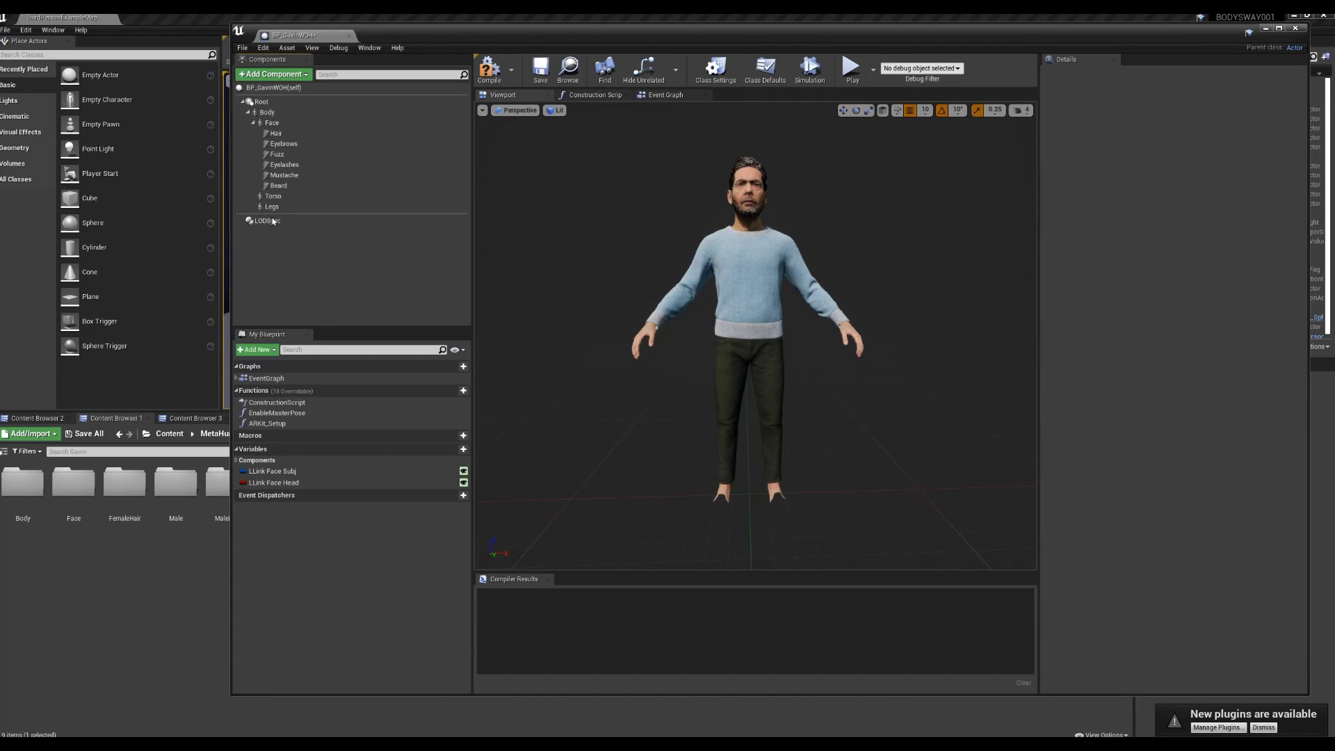
# Step: Delete the Legs, Torso and Body components from BP_GavinWOH, and compile and save the blueprint
pyautogui.click(272, 211)
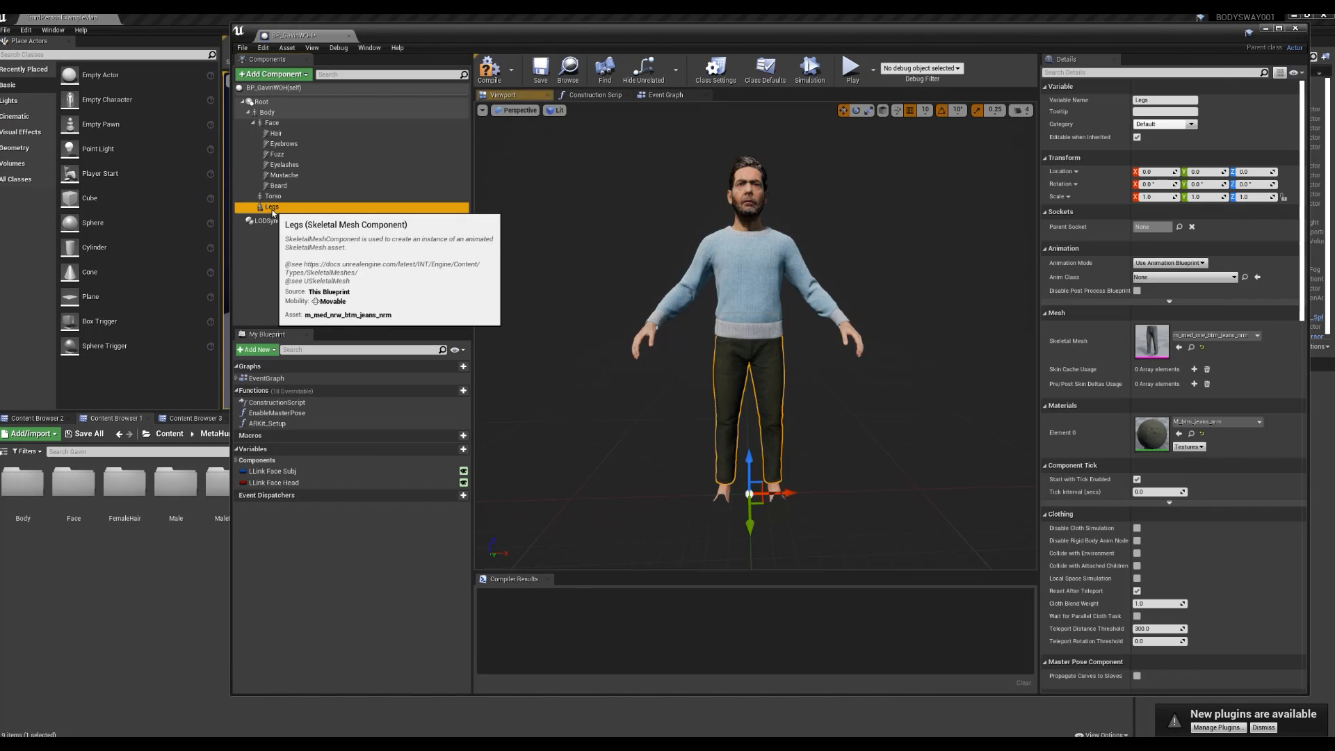
pyautogui.press('Delete')
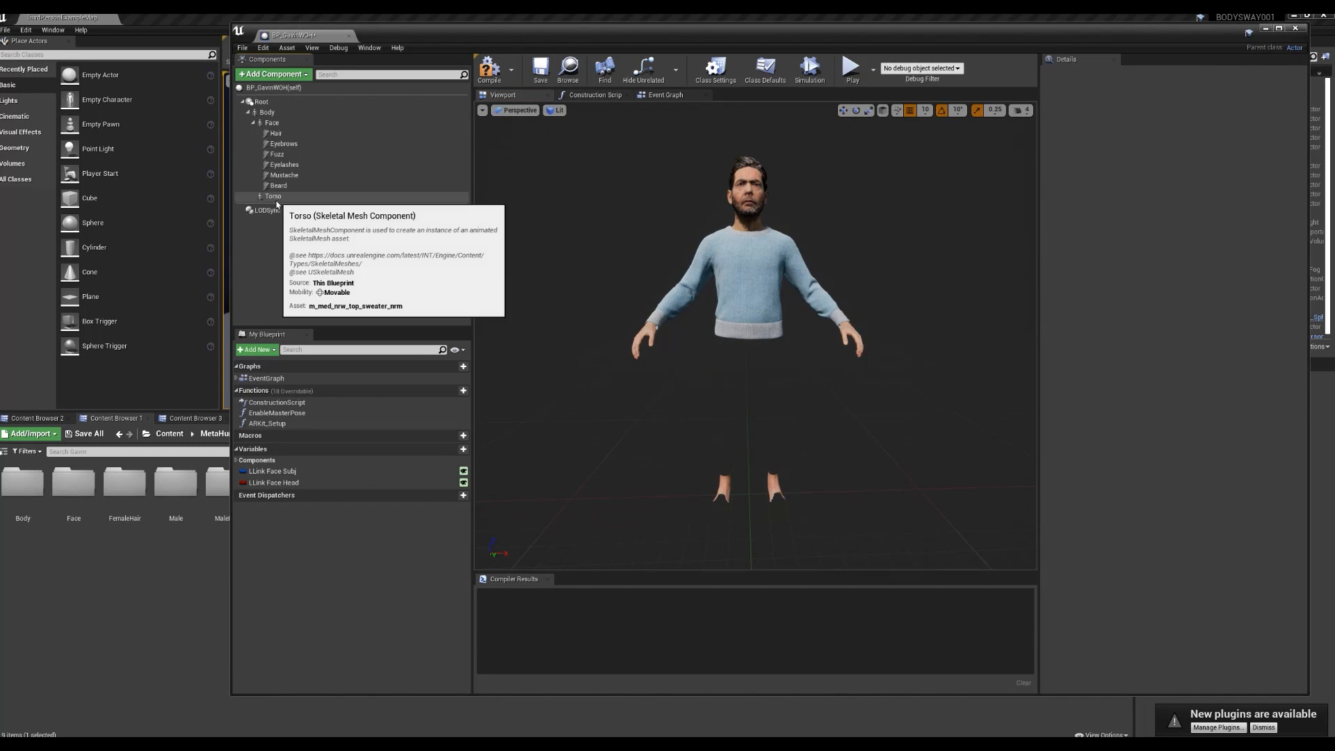
pyautogui.click(275, 197)
pyautogui.press('Delete')
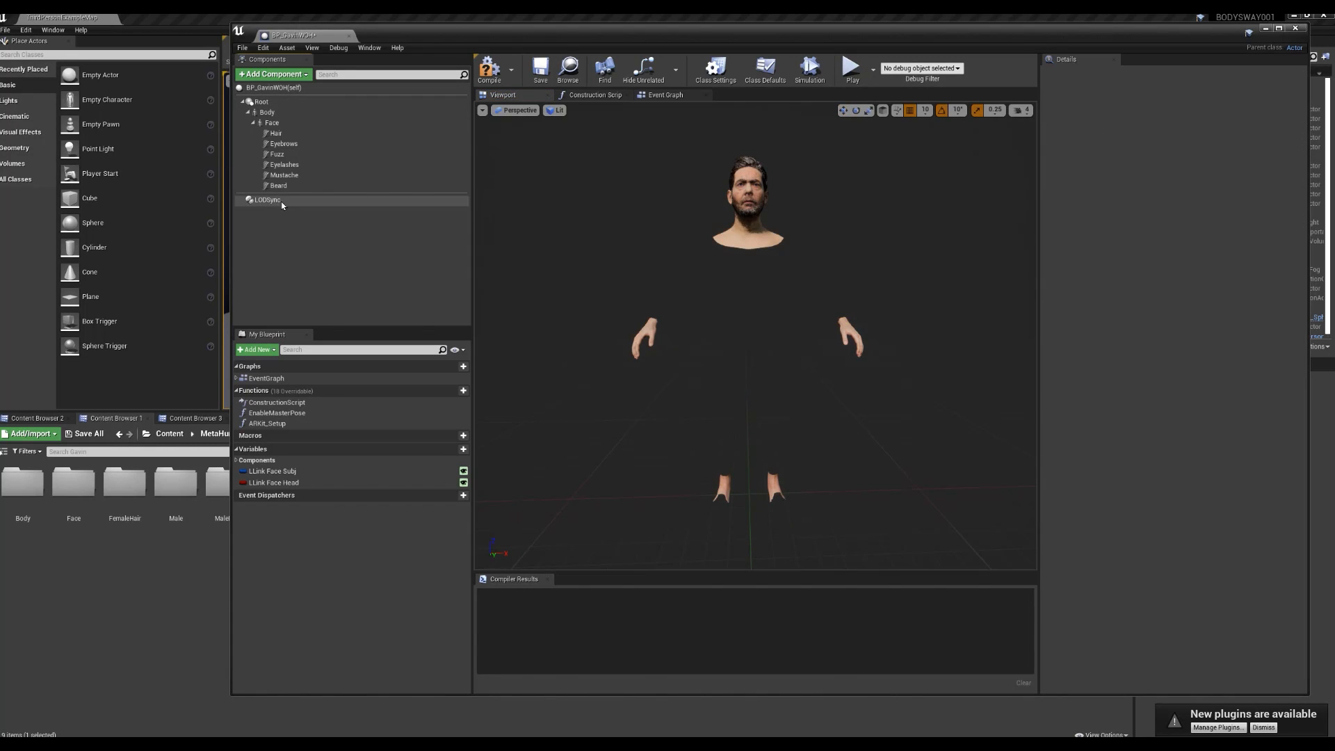
pyautogui.click(267, 114)
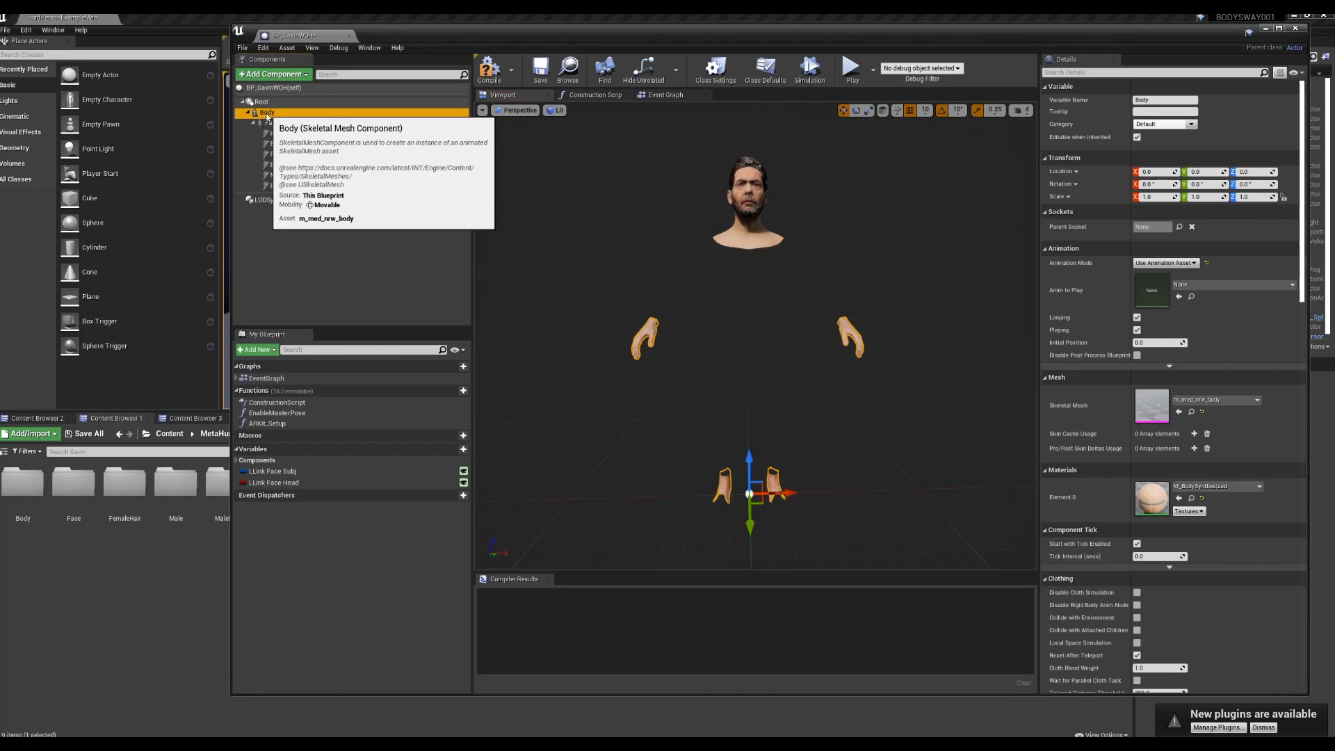
pyautogui.press('Delete')
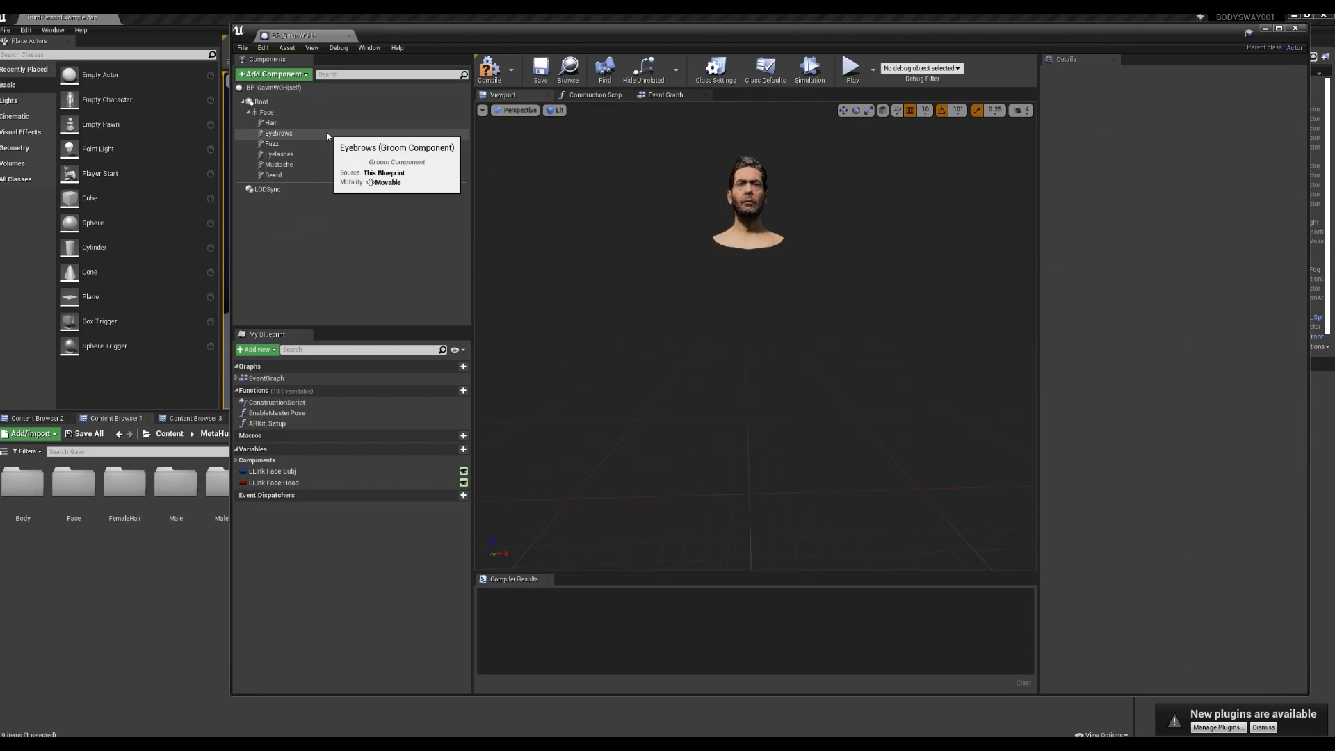
pyautogui.click(487, 66)
pyautogui.click(541, 70)
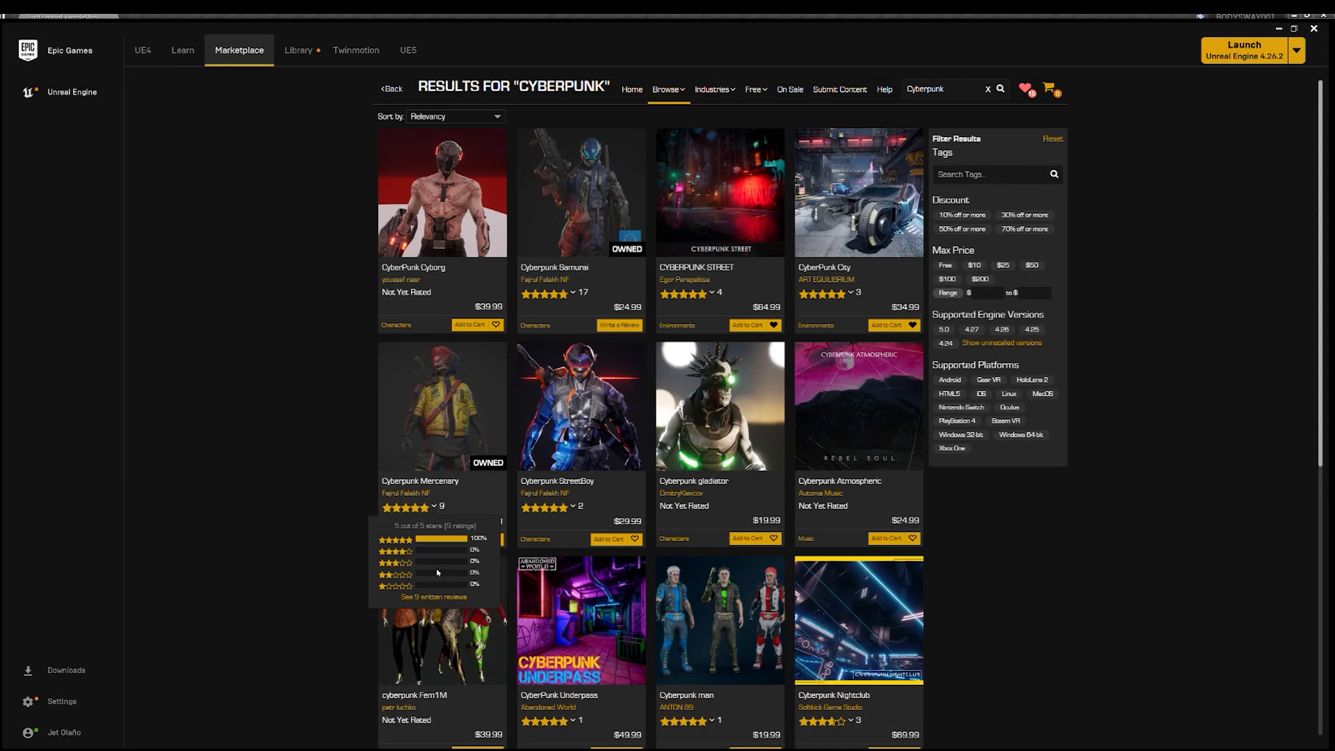
# Step: In the Epic Games Launcher, open the Cyberpunk Girl product from the Marketplace's Cyberpunk results and look through its preview images
pyautogui.scroll(-4, 440, 589)
pyautogui.click(428, 558)
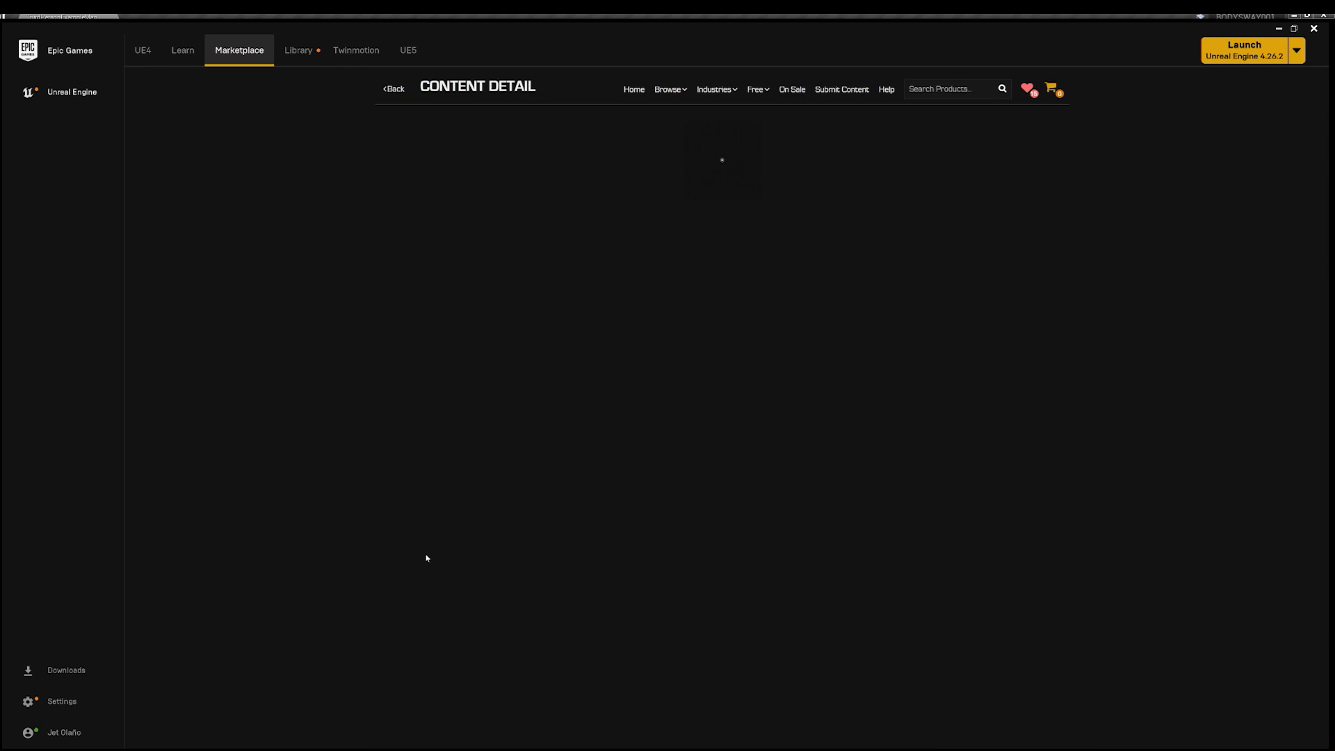
pyautogui.click(569, 228)
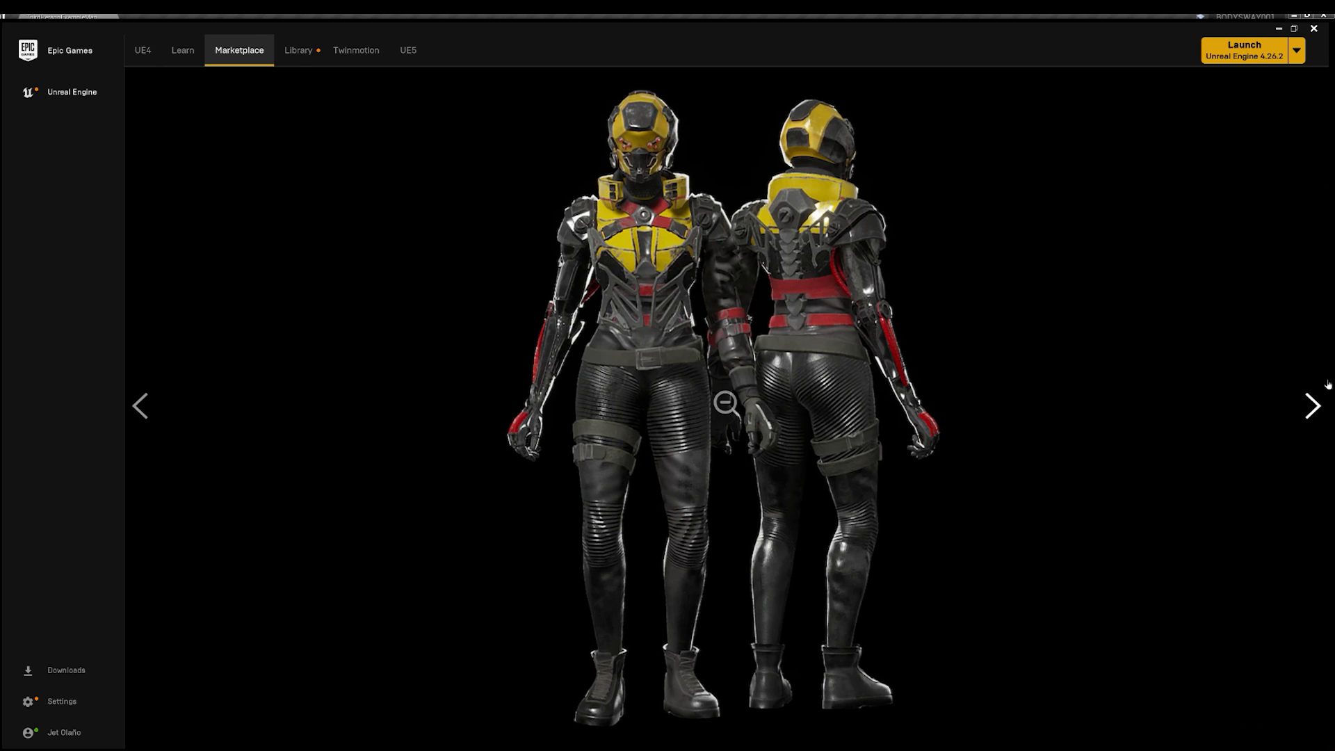
pyautogui.click(1312, 409)
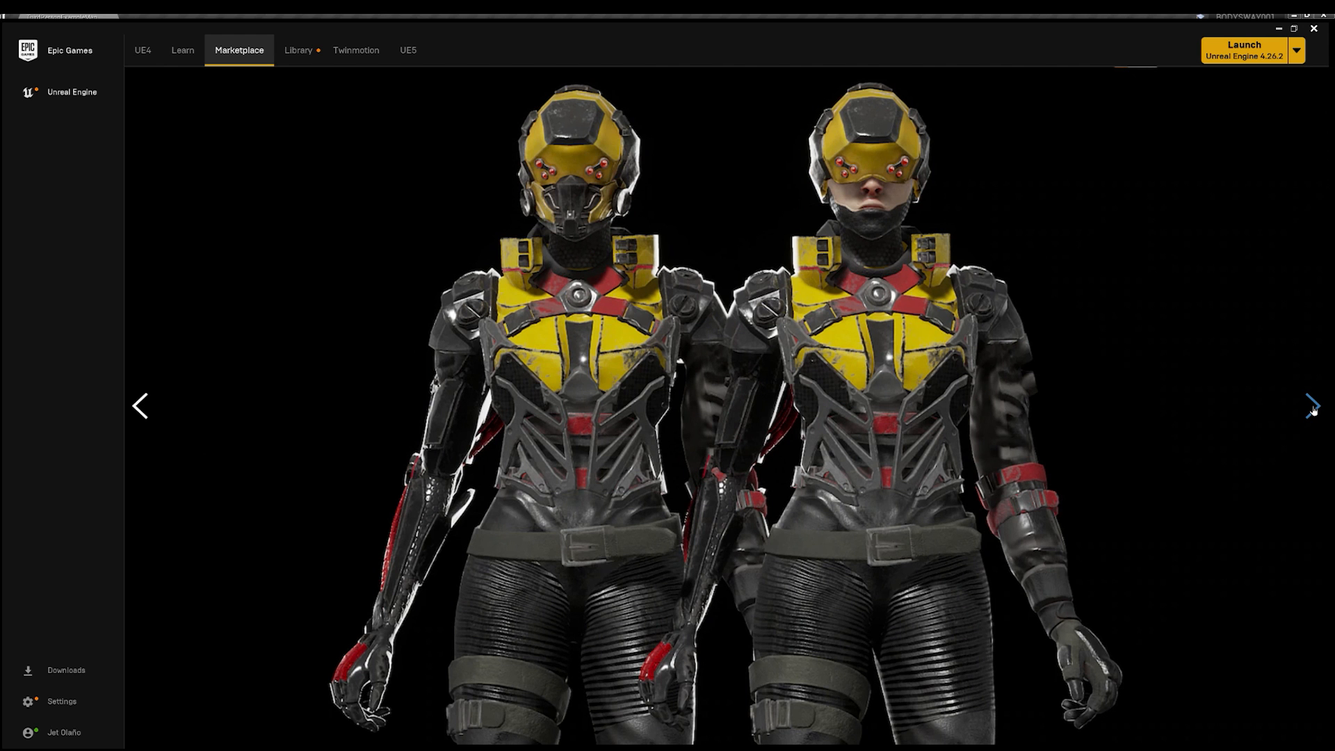
pyautogui.click(1312, 410)
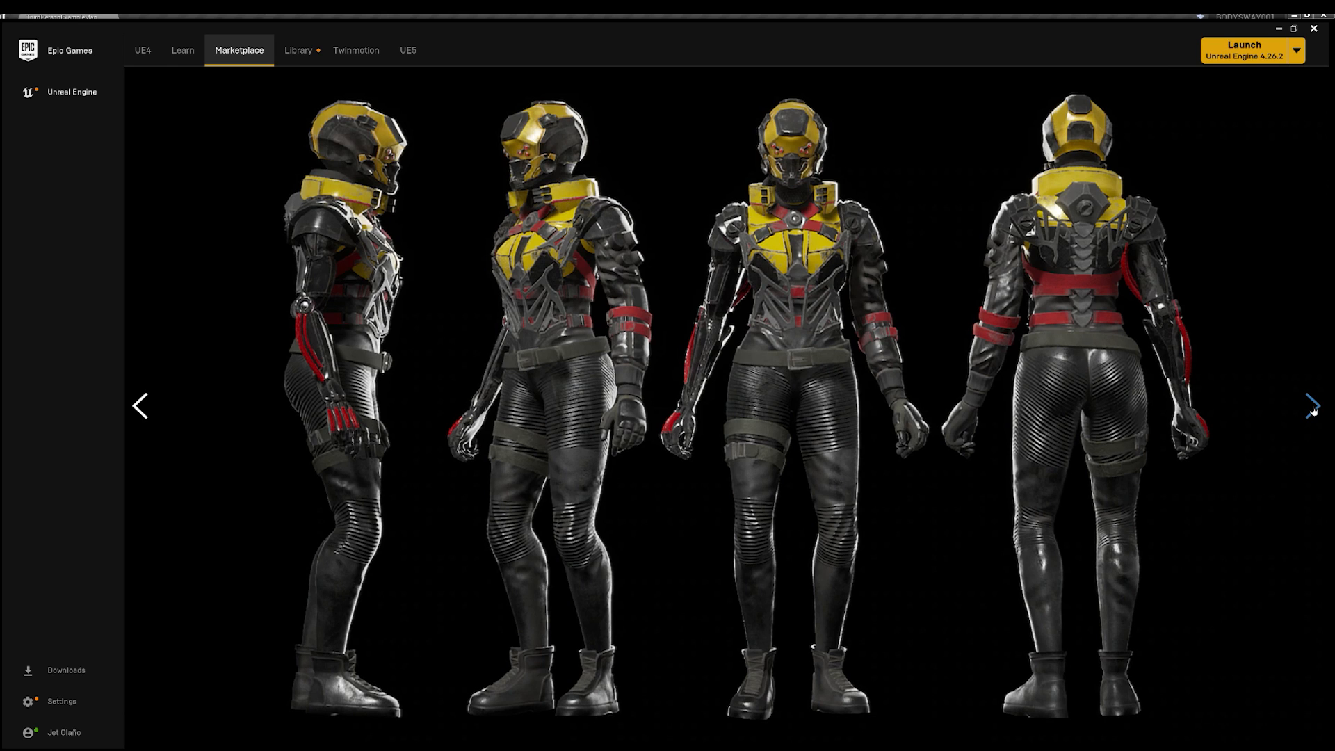
pyautogui.click(1312, 409)
pyautogui.click(1313, 409)
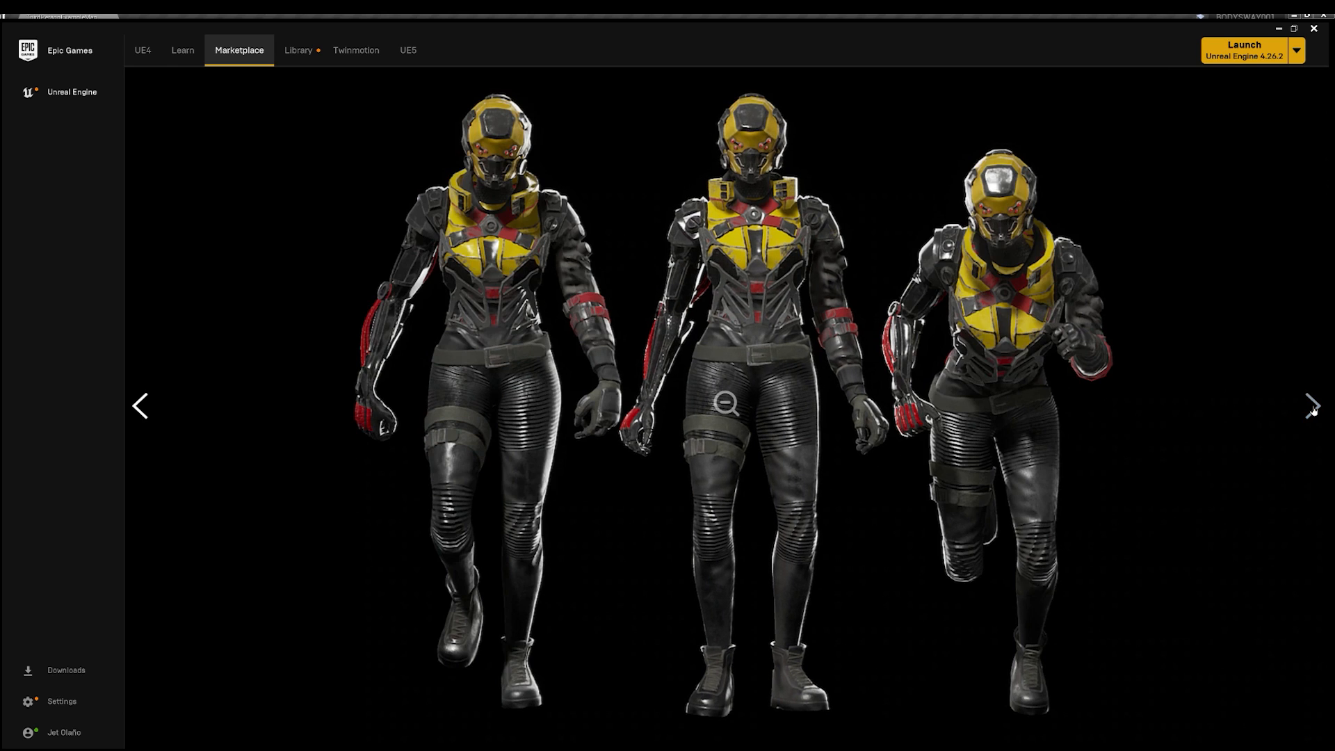
pyautogui.click(1312, 410)
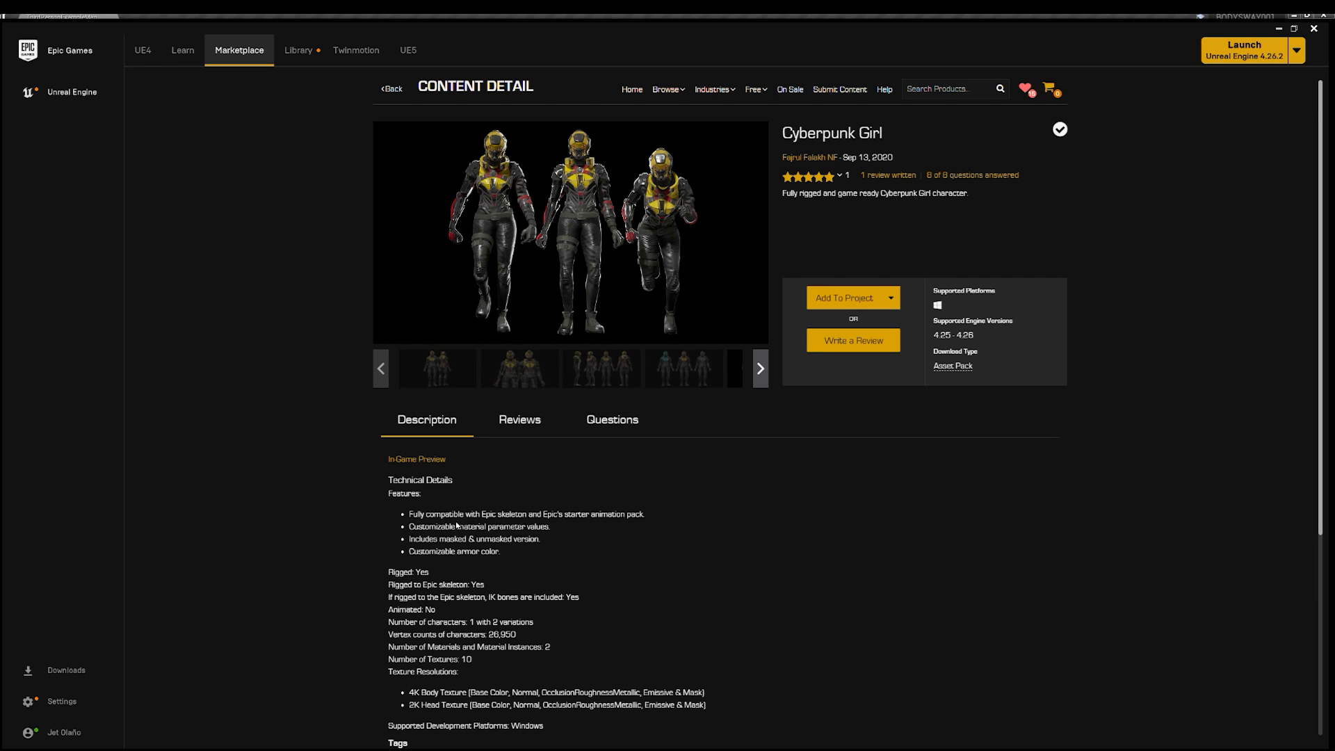
# Step: Check the technical details of Cyberpunk Girl for rigging, Epic skeleton and IK bone support
pyautogui.scroll(-2, 457, 527)
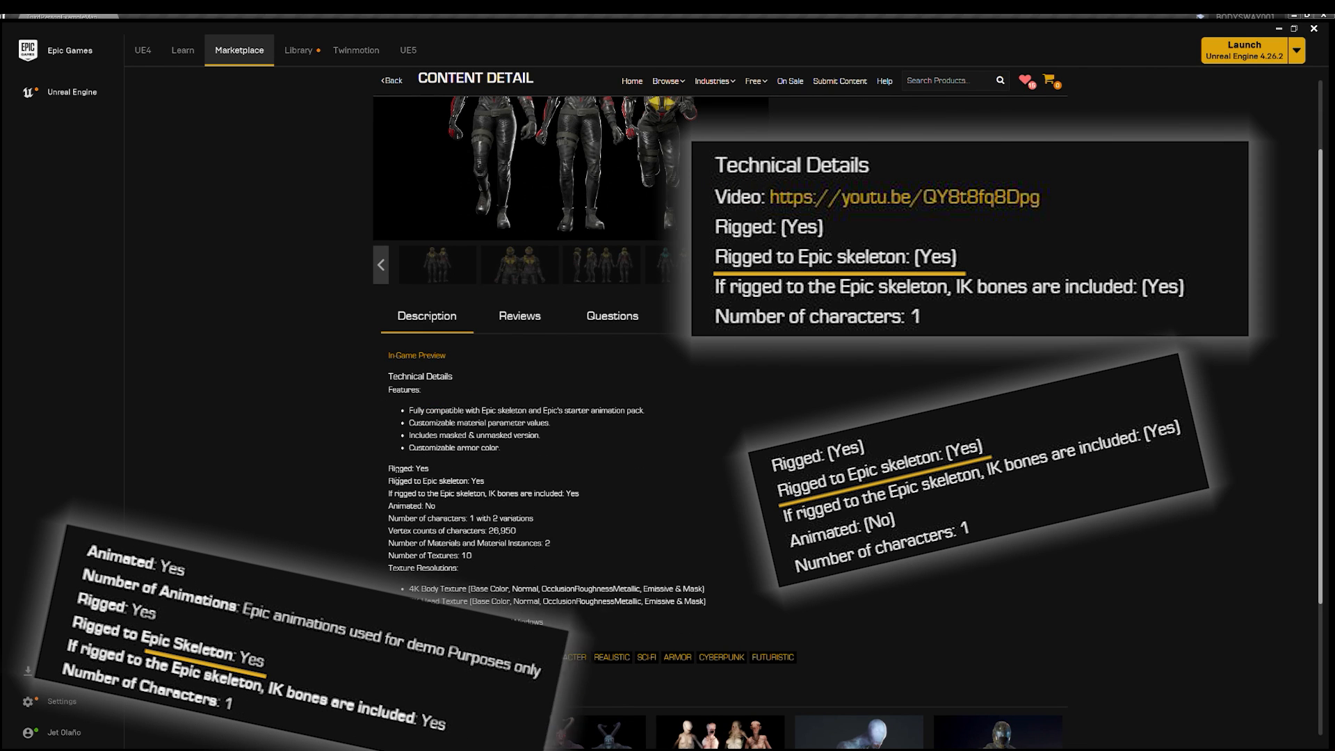
pyautogui.moveTo(388, 468); pyautogui.dragTo(438, 470)
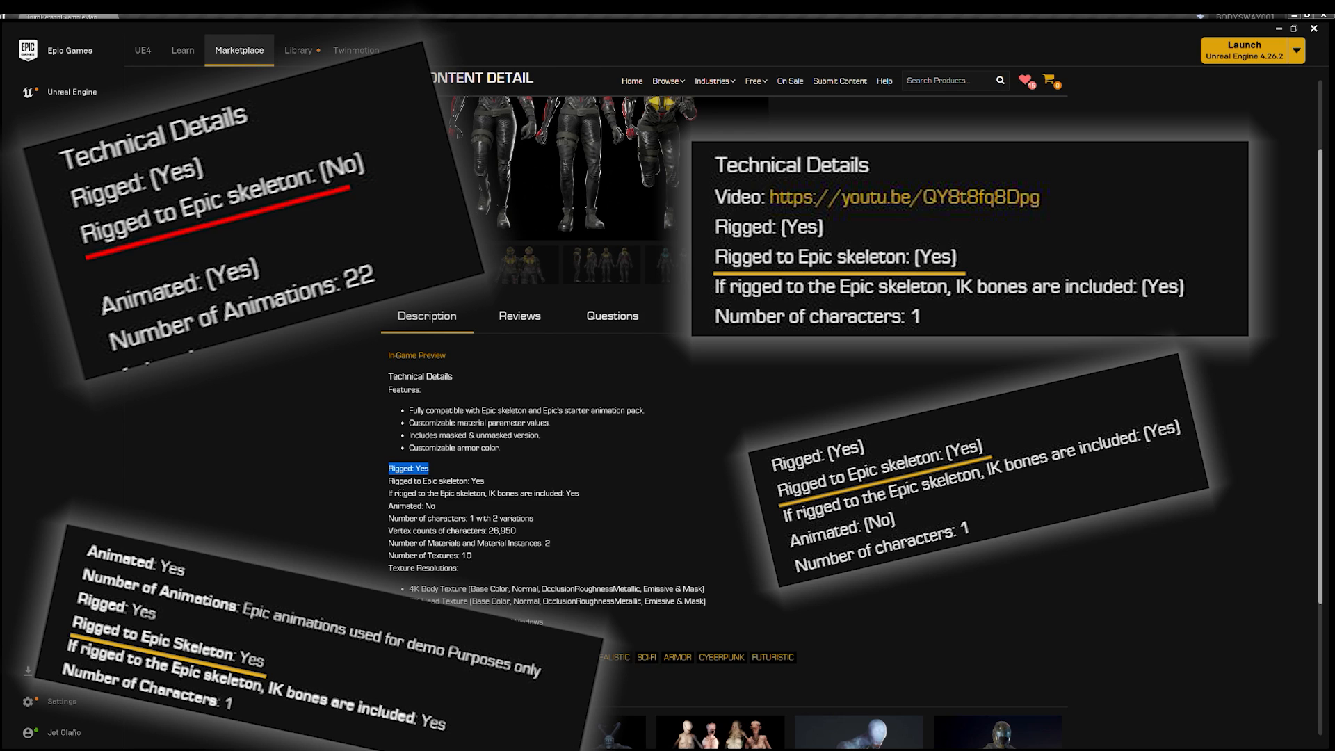
pyautogui.moveTo(398, 491); pyautogui.dragTo(487, 482)
pyautogui.moveTo(393, 505); pyautogui.dragTo(574, 504)
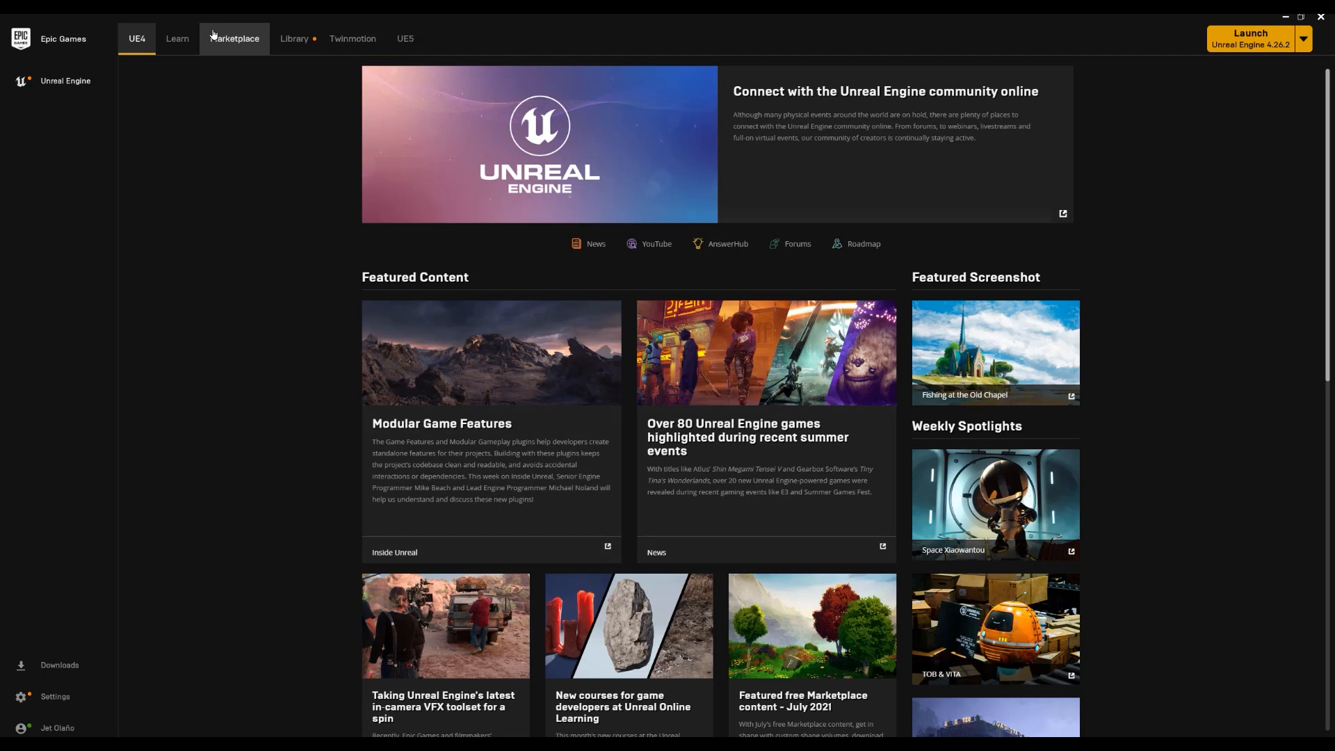
# Step: Open the Marketplace and search its products for "Cyberpunk"
pyautogui.click(214, 36)
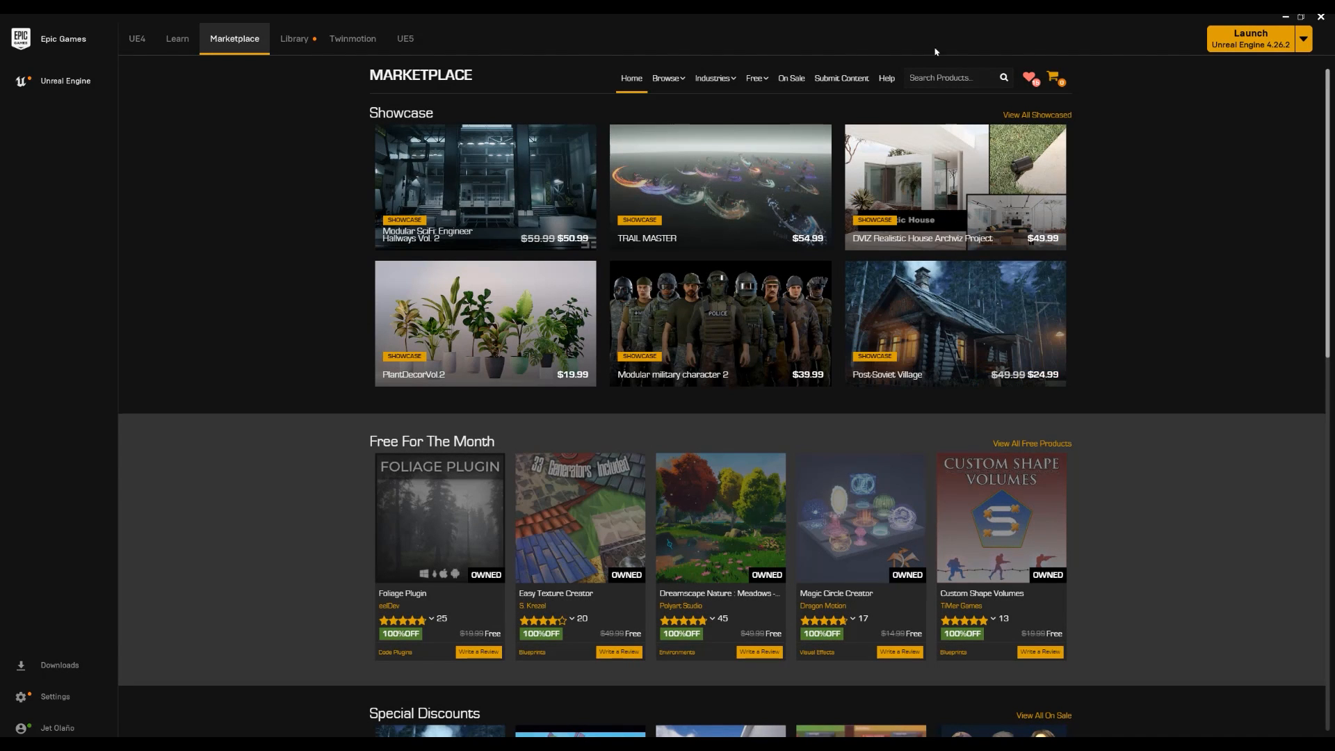
pyautogui.write('Cyberpunk')
pyautogui.press('Return')
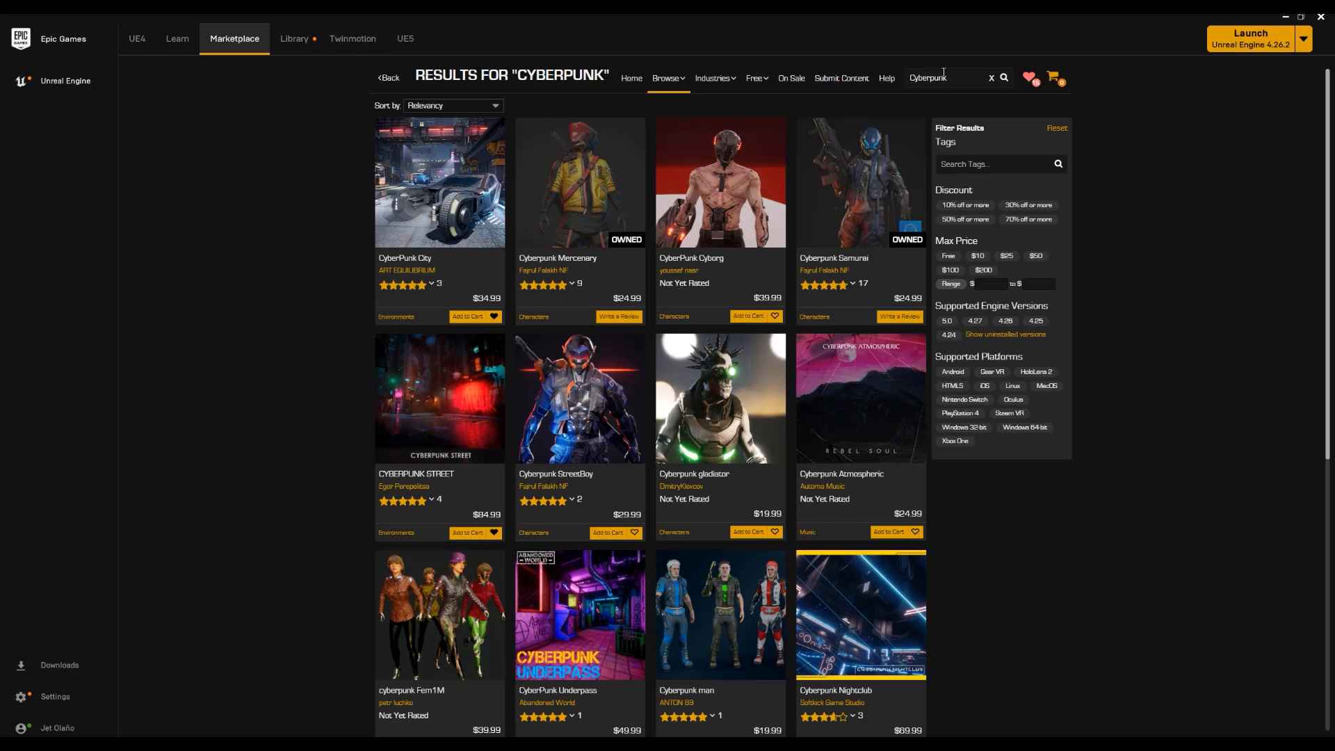
pyautogui.click(954, 73)
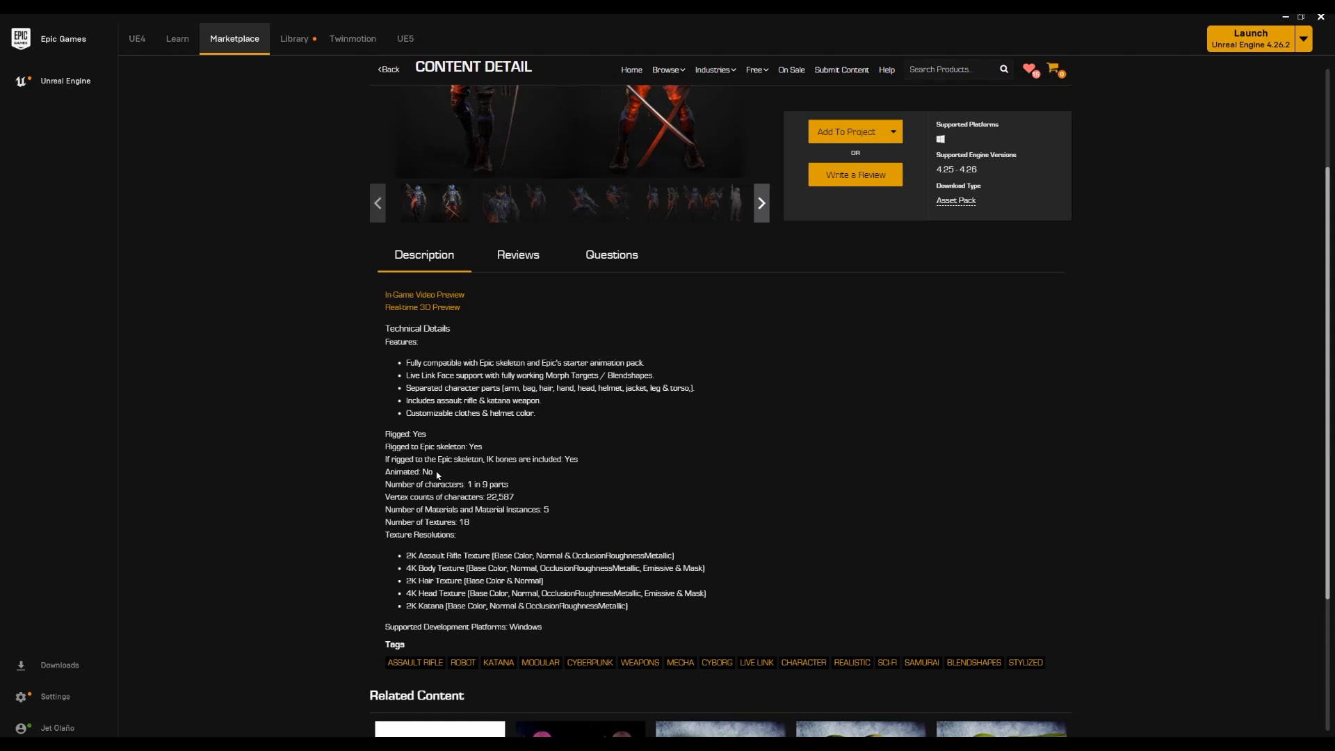
# Step: Check the rigging and Epic skeleton details of the opened Cyberpunk Samurai product and start adding it to the project
pyautogui.moveTo(383, 434); pyautogui.dragTo(430, 437)
pyautogui.click(390, 450)
pyautogui.click(864, 133)
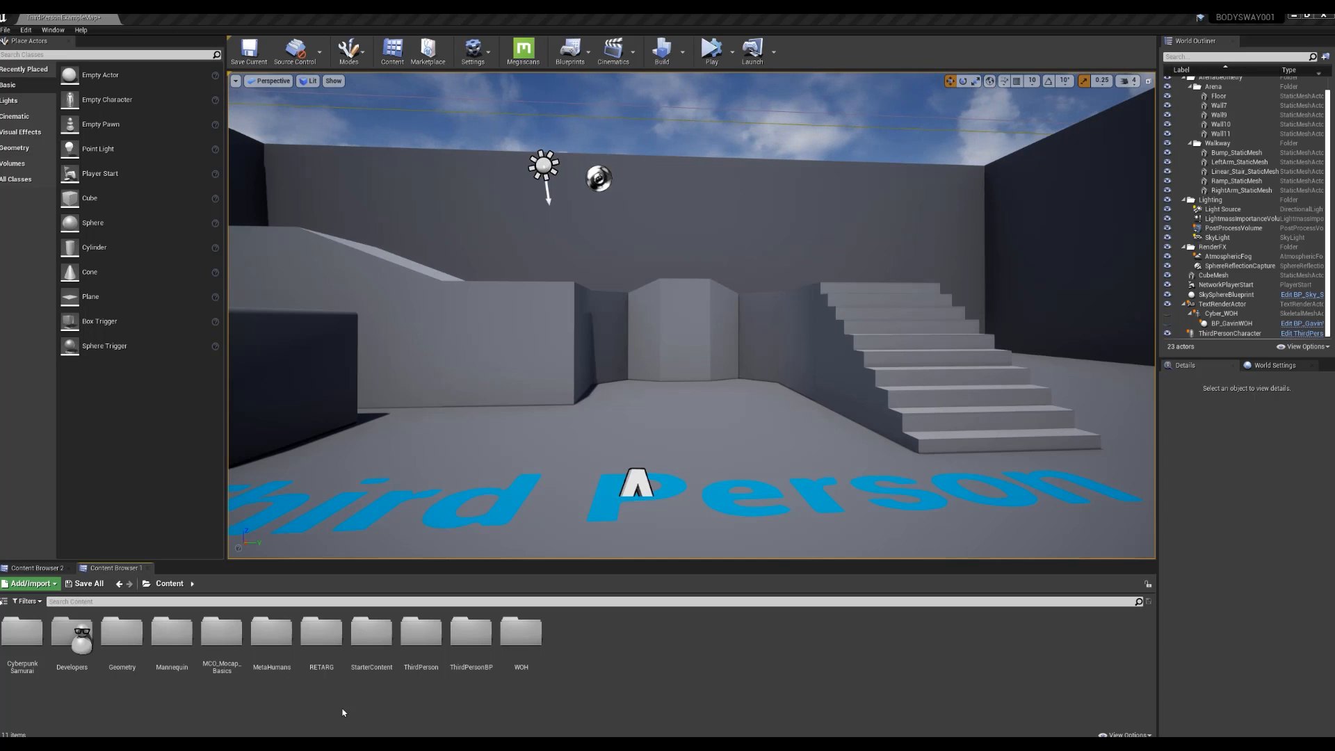
# Step: In Unreal Editor, place SK_CyberpunkSamurai_WithoutHelmet from CyberpunkSamurai/Meshes in the level and rotate it 90° about Z
pyautogui.doubleClick(23, 632)
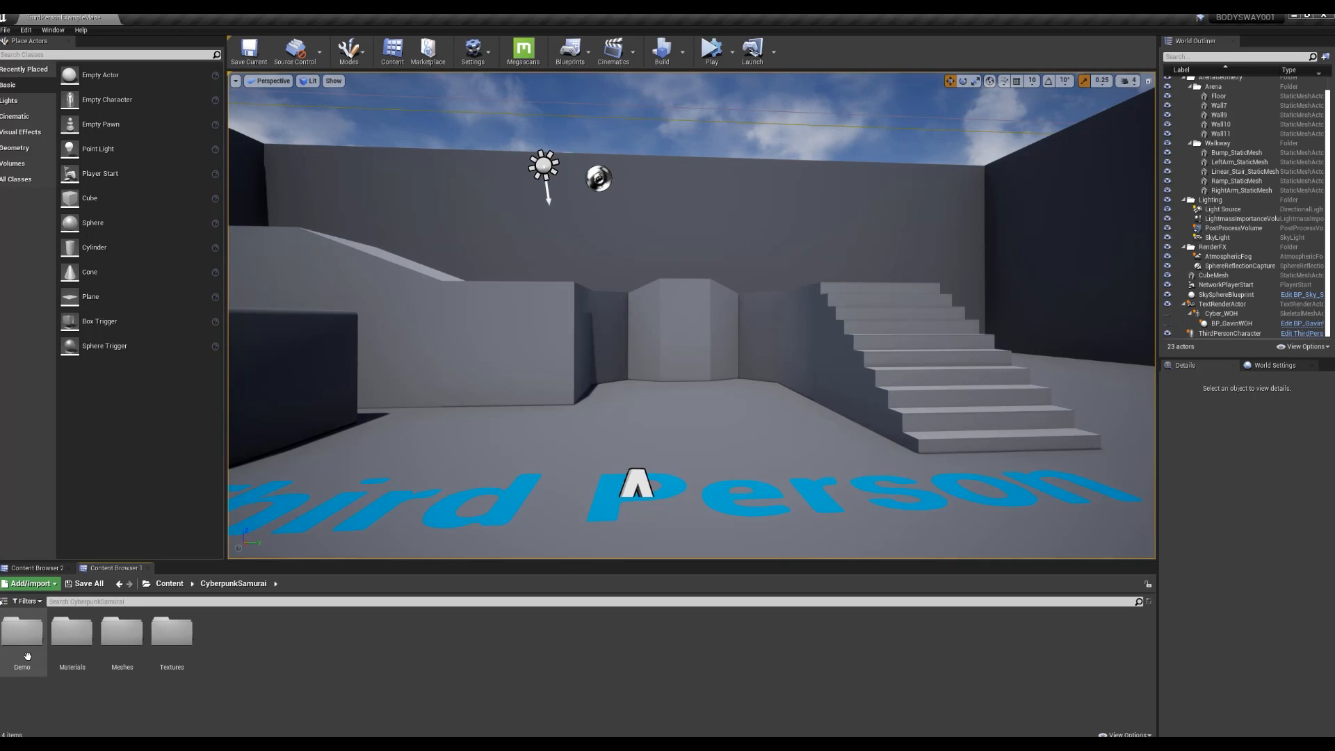
pyautogui.doubleClick(122, 631)
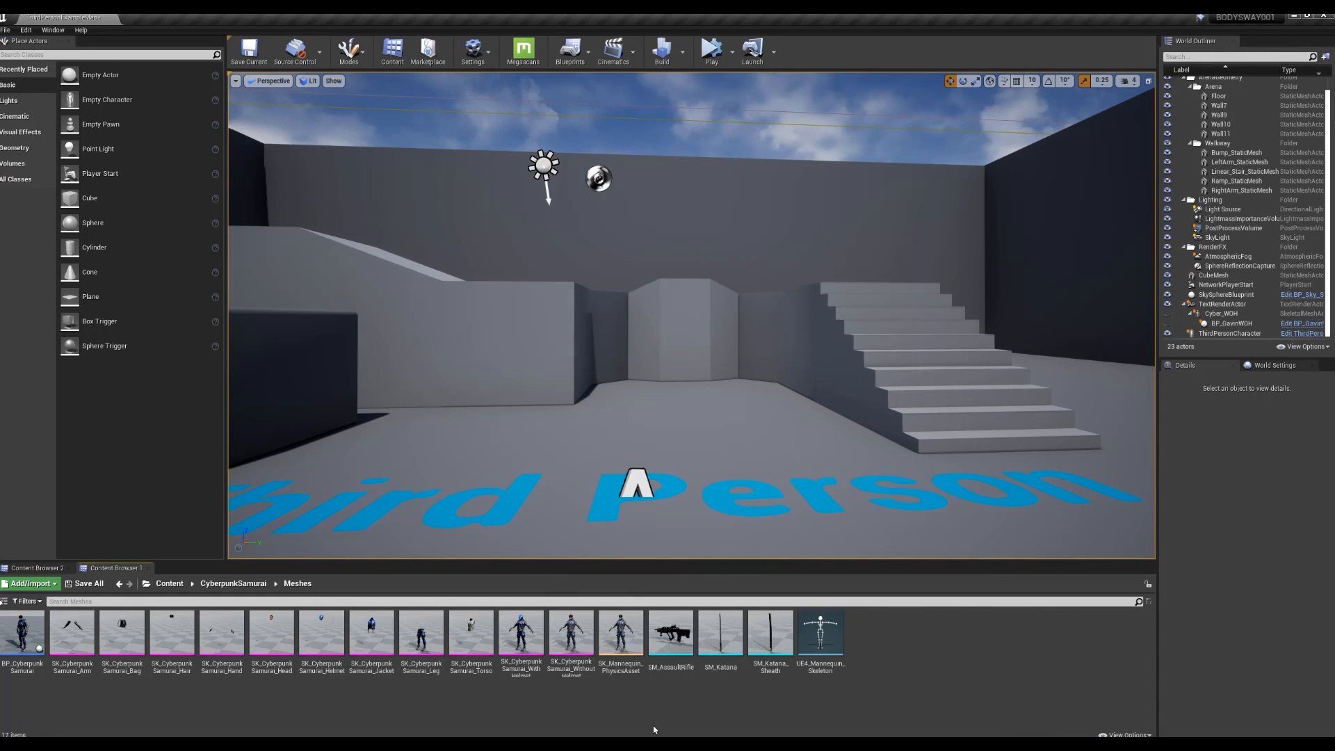
pyautogui.moveTo(570, 633); pyautogui.dragTo(578, 517)
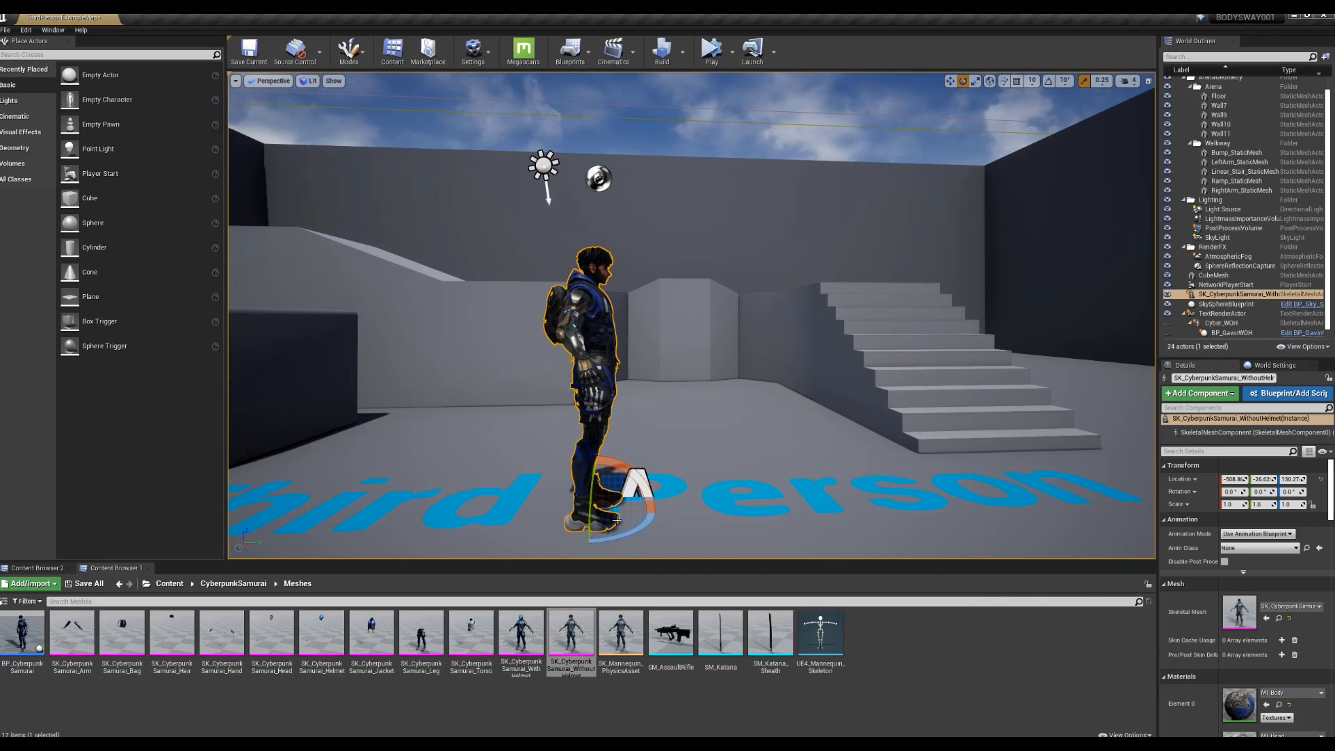
pyautogui.moveTo(634, 528); pyautogui.dragTo(883, 525)
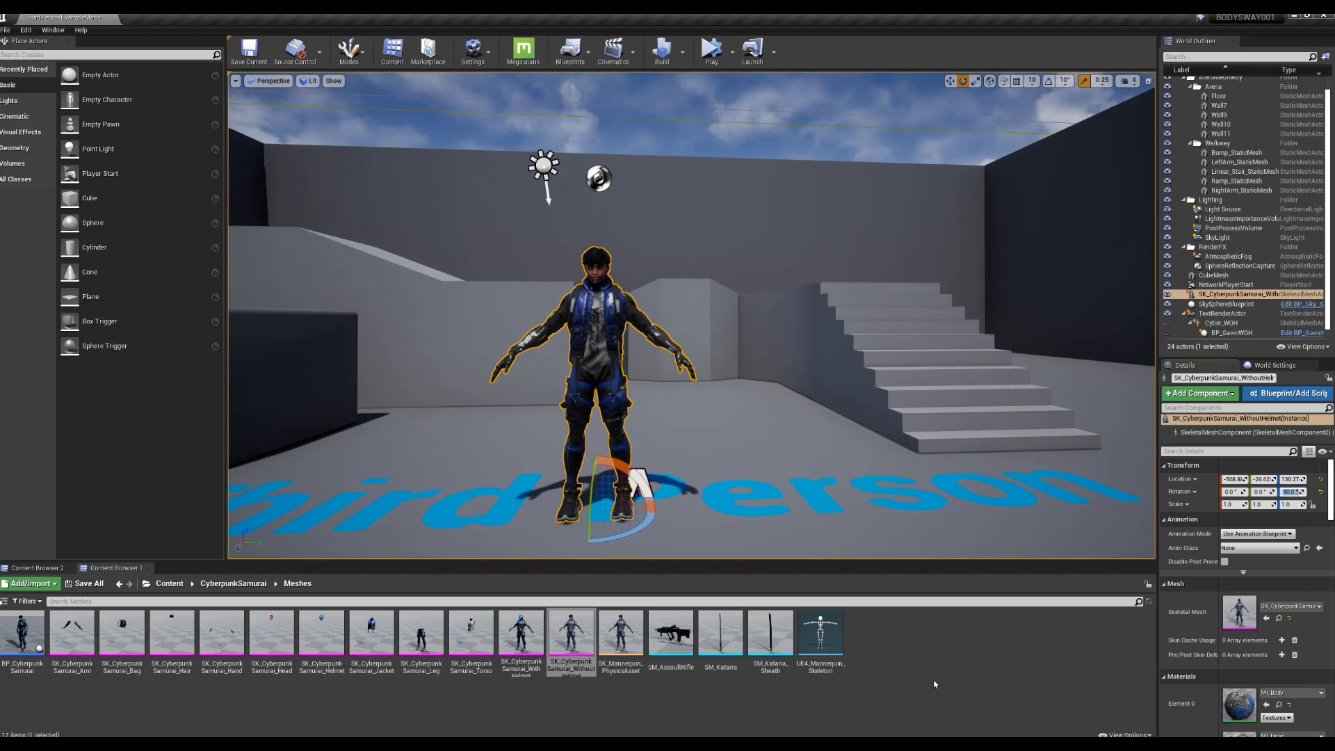
pyautogui.click(935, 684)
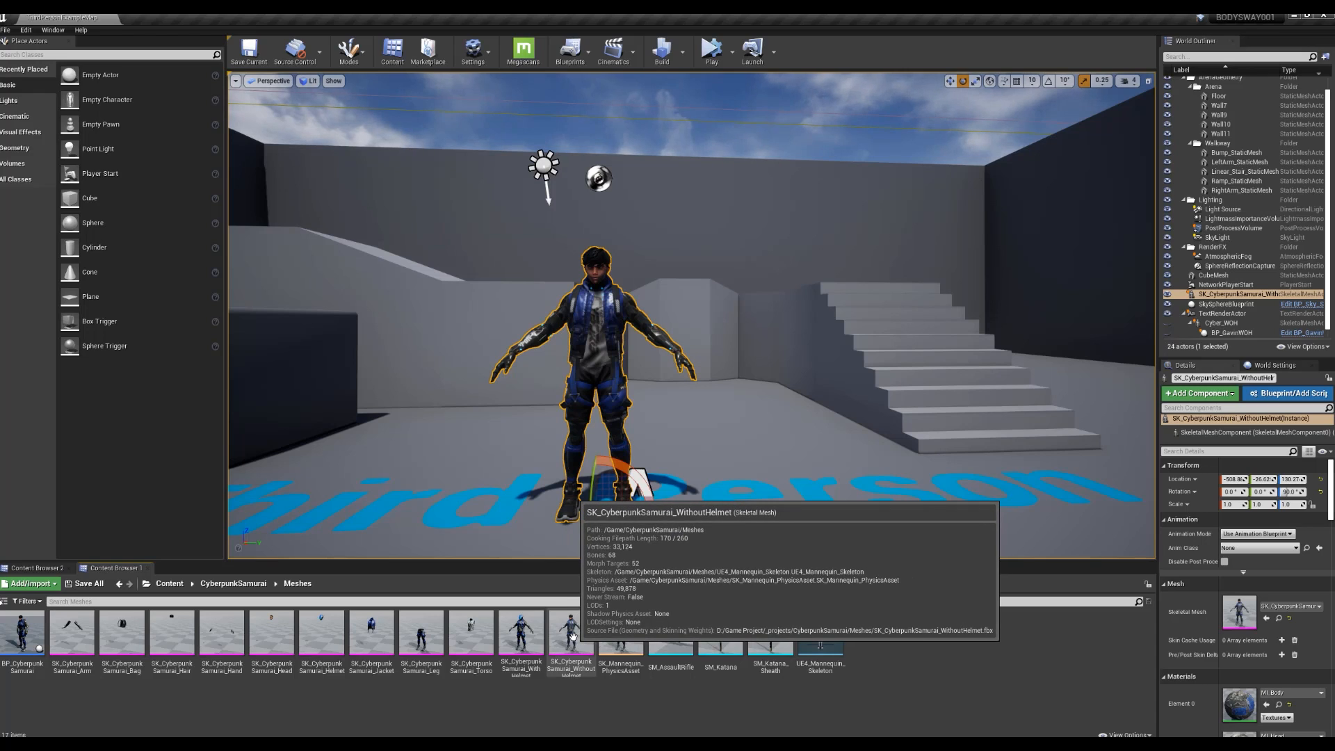
# Step: Start exporting the SK_CyberpunkSamurai_WithoutHelmet asset and create a folder named OG BODY inside Desktop/__00 TSHO Body Swap TUT
pyautogui.rightClick(572, 636)
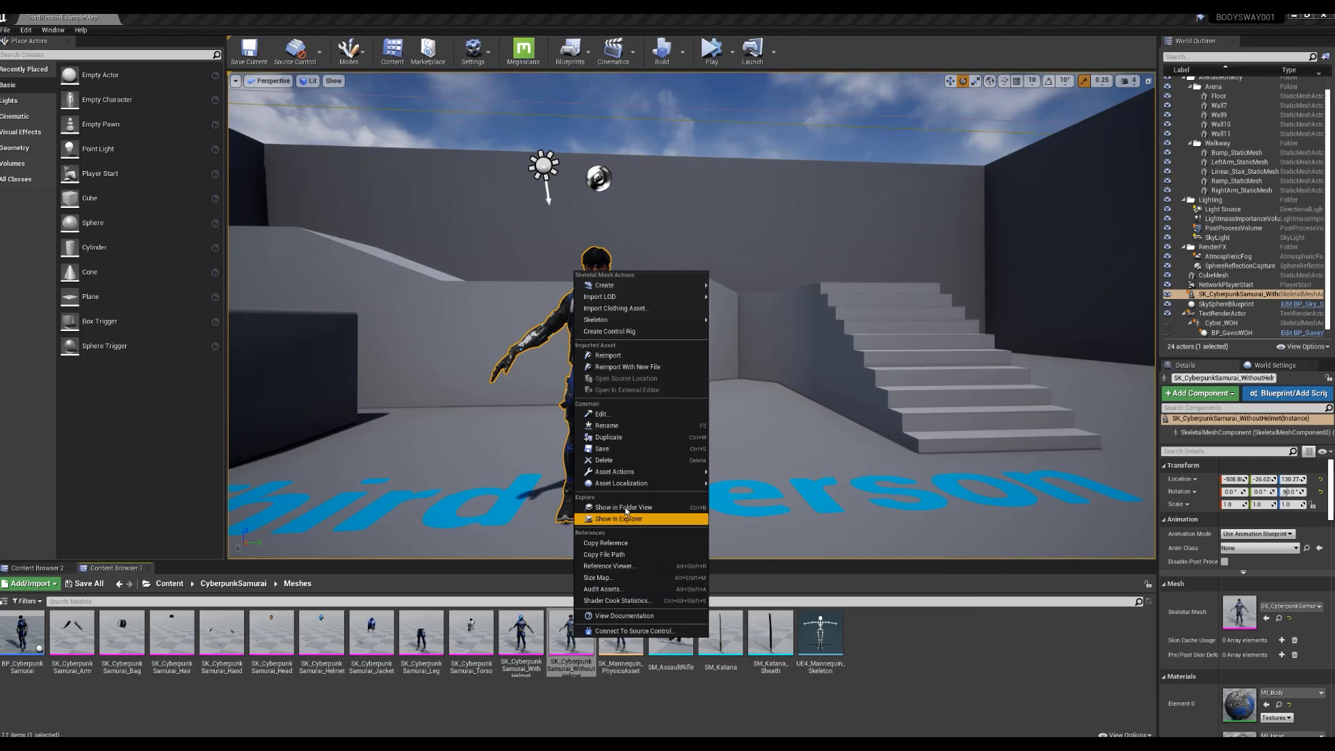
pyautogui.moveTo(620, 486)
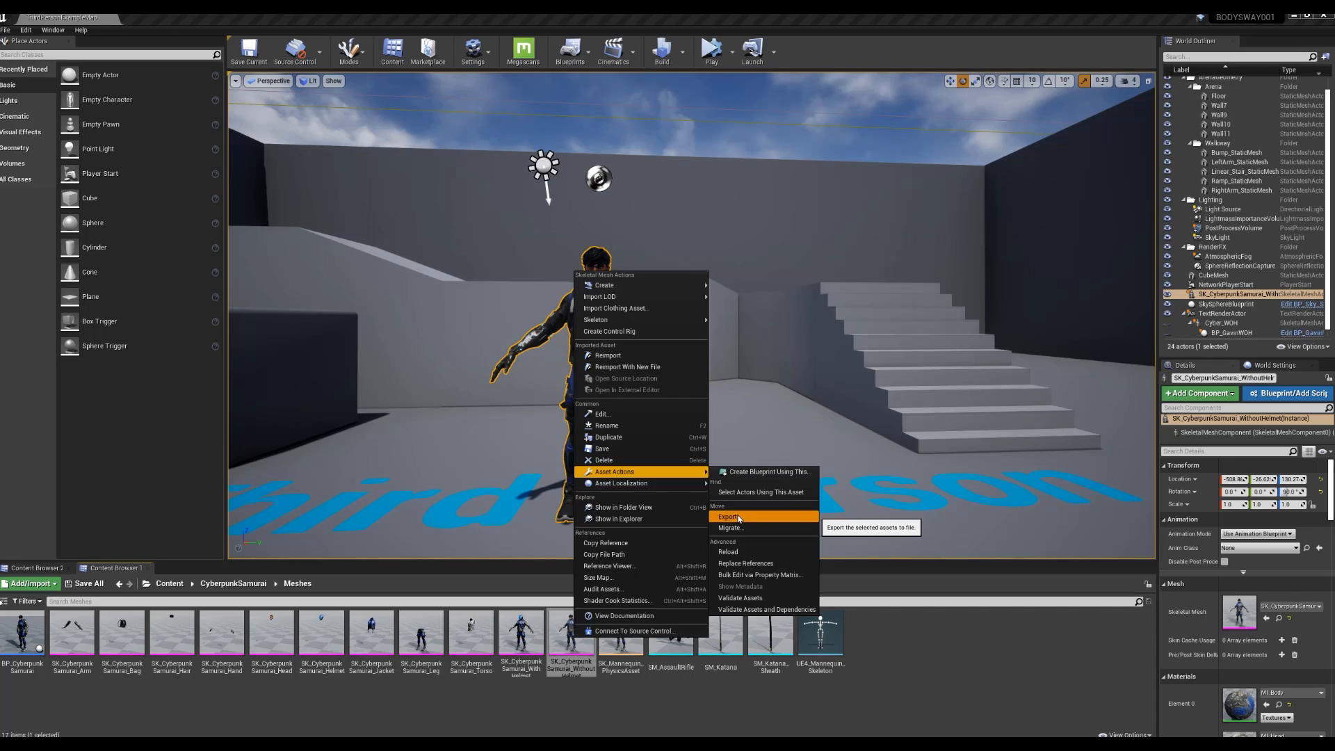
pyautogui.click(738, 518)
pyautogui.click(37, 180)
pyautogui.doubleClick(146, 78)
pyautogui.rightClick(359, 197)
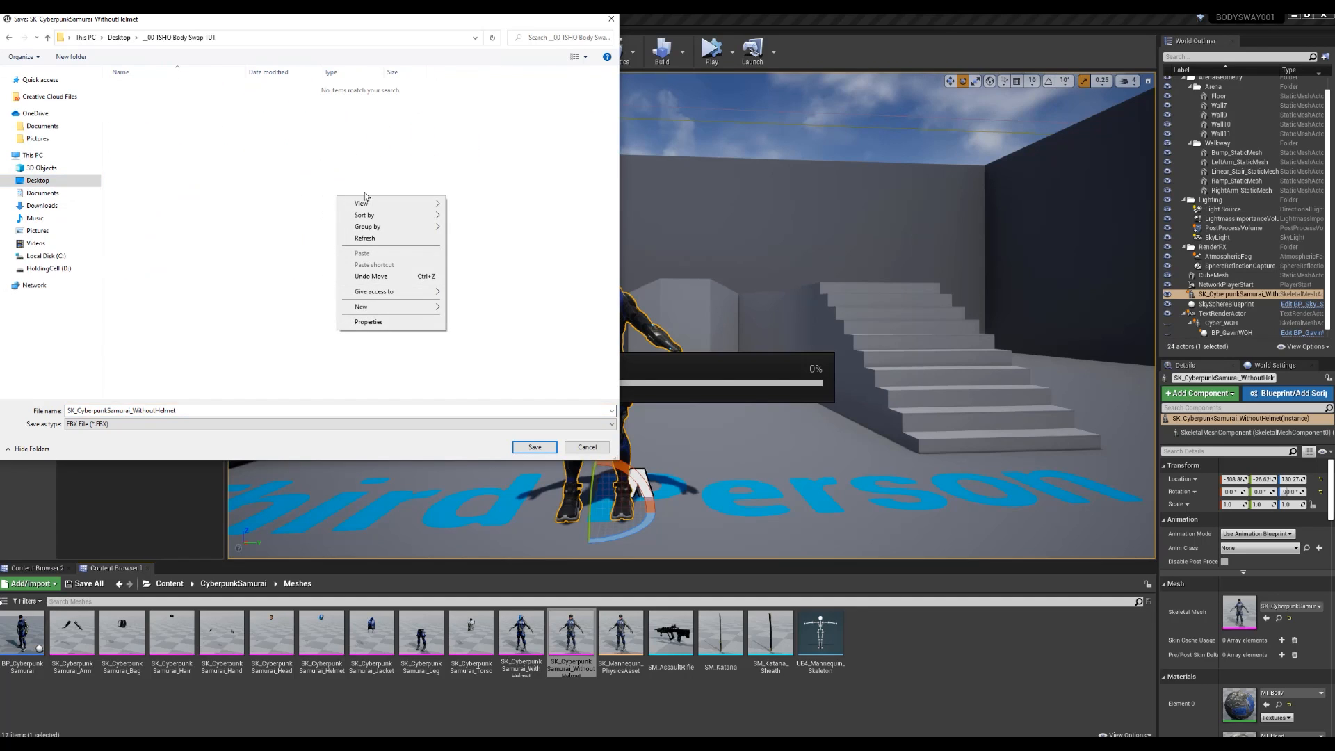
pyautogui.moveTo(404, 305)
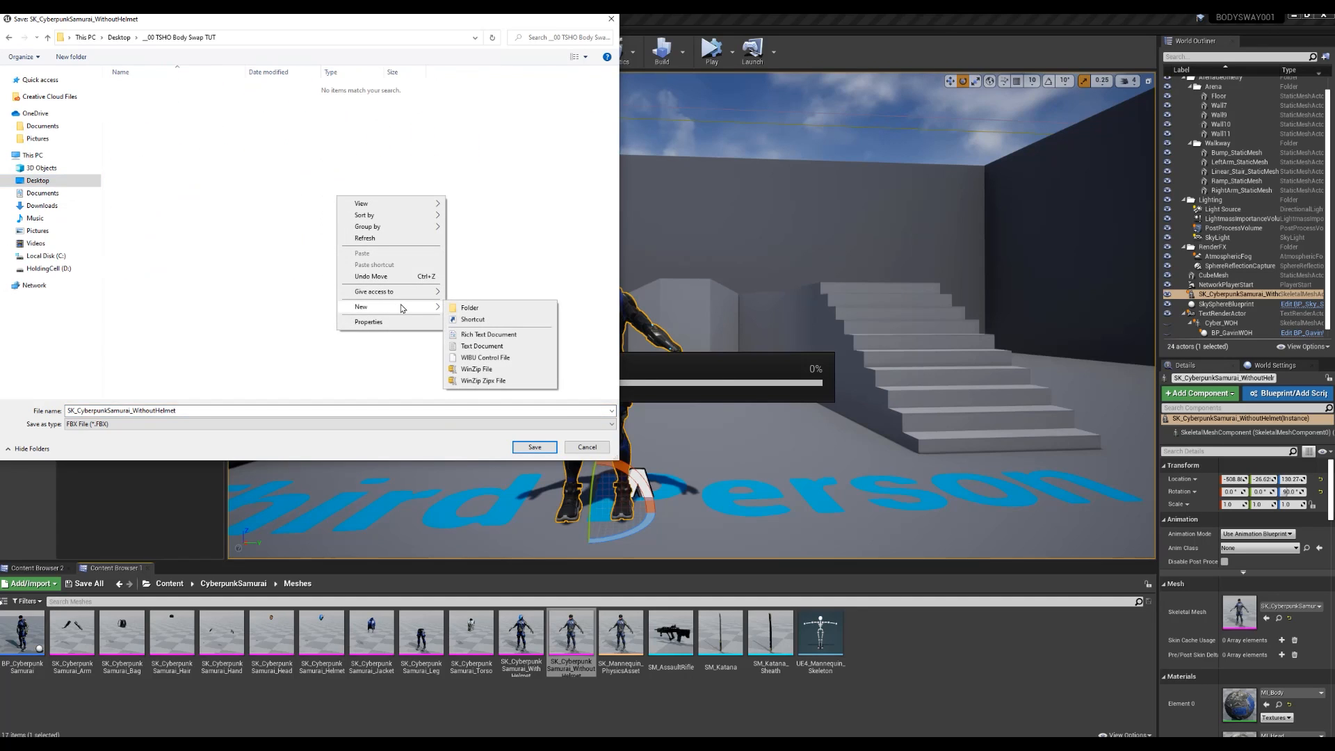
pyautogui.click(487, 309)
pyautogui.write('O')
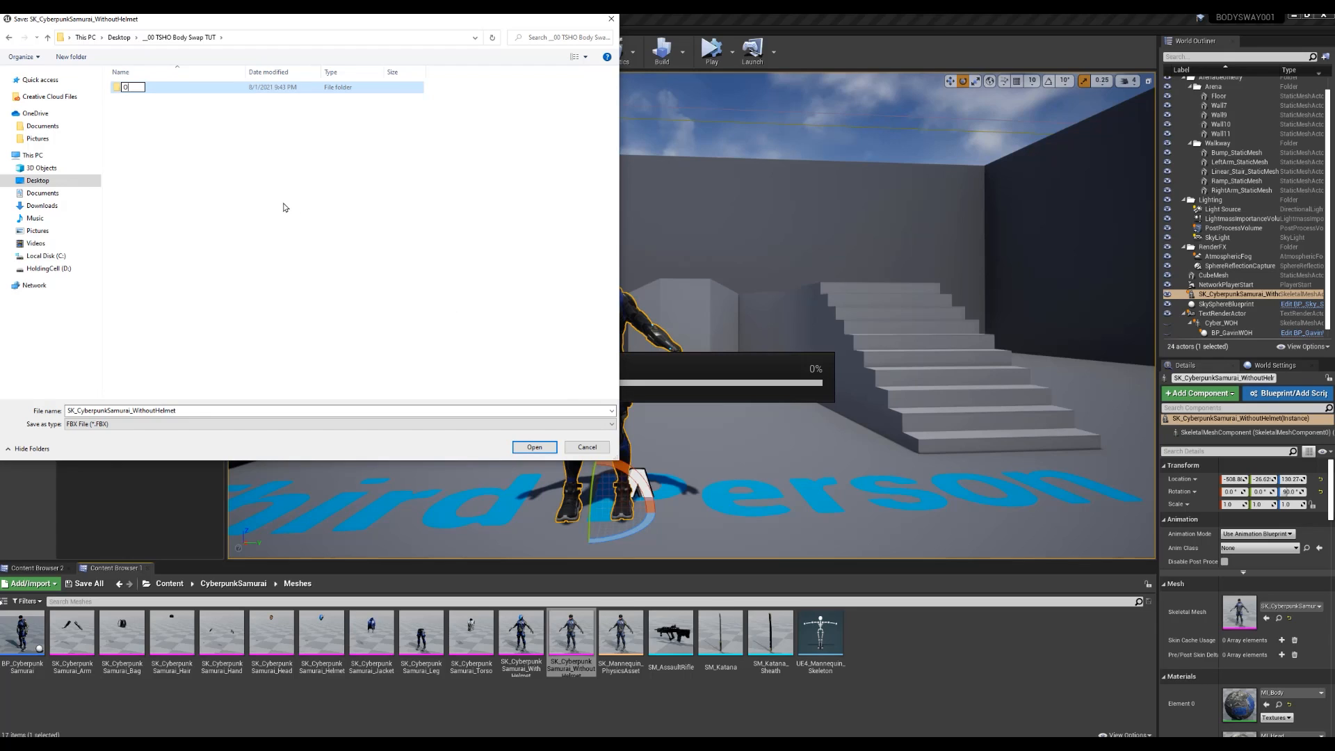
pyautogui.write('G BODY')
pyautogui.press('Return')
# Step: Export the mesh as an FBX file named SK_CyberpunkSamurai_WithoutHelmet into OG BODY, accepting the offered FBX 2013 options
pyautogui.doubleClick(137, 88)
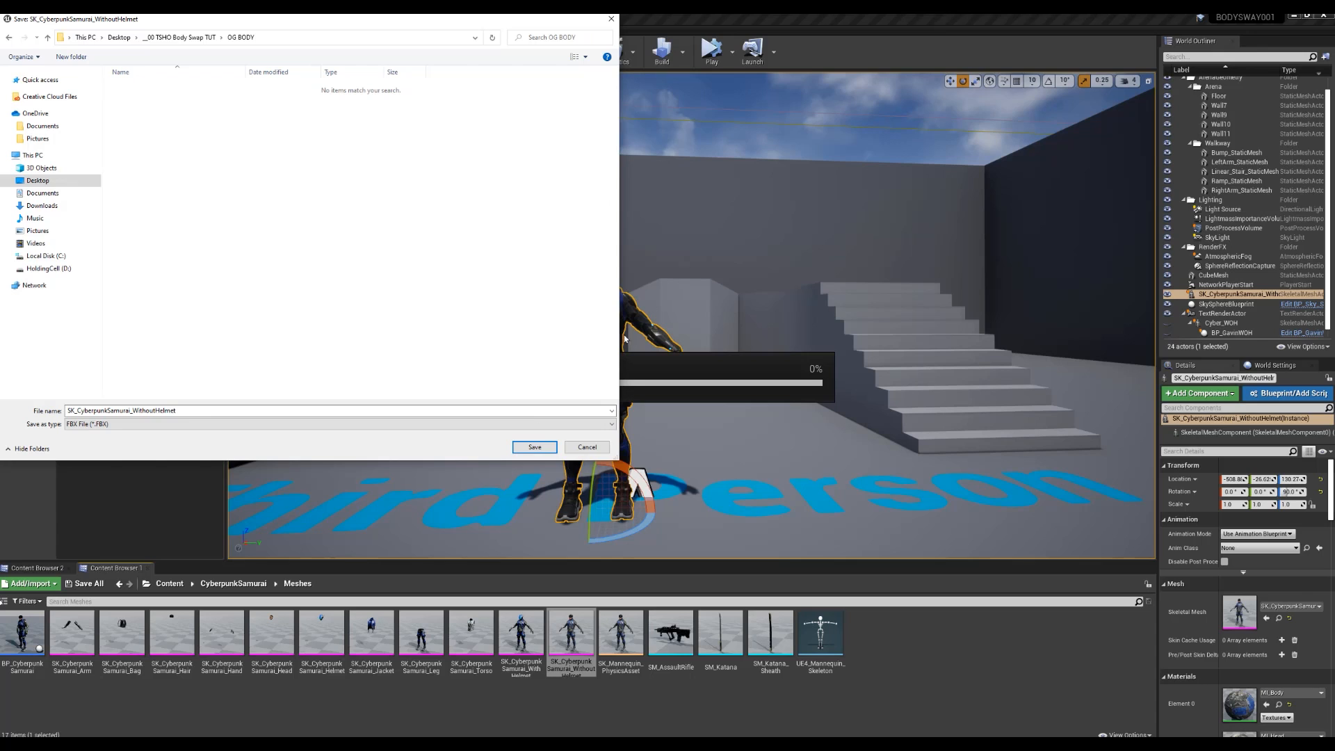
pyautogui.click(527, 449)
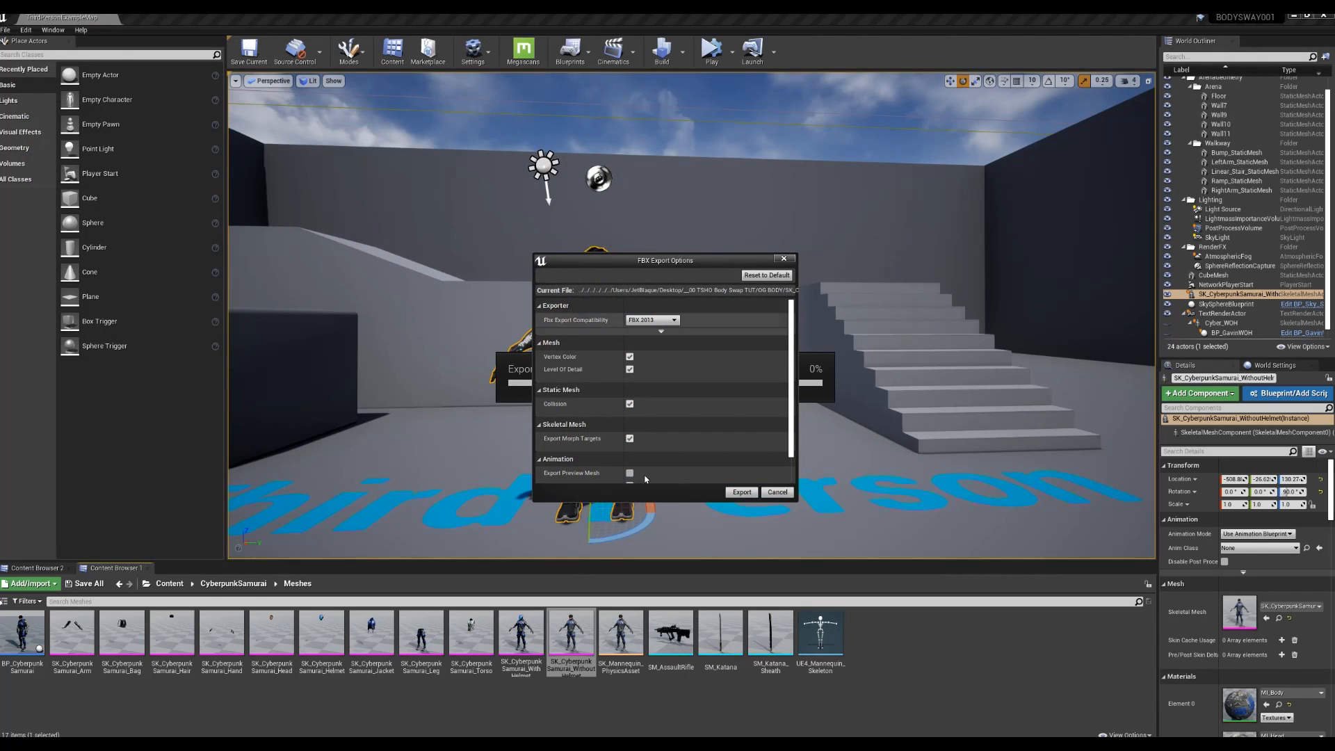
pyautogui.click(741, 492)
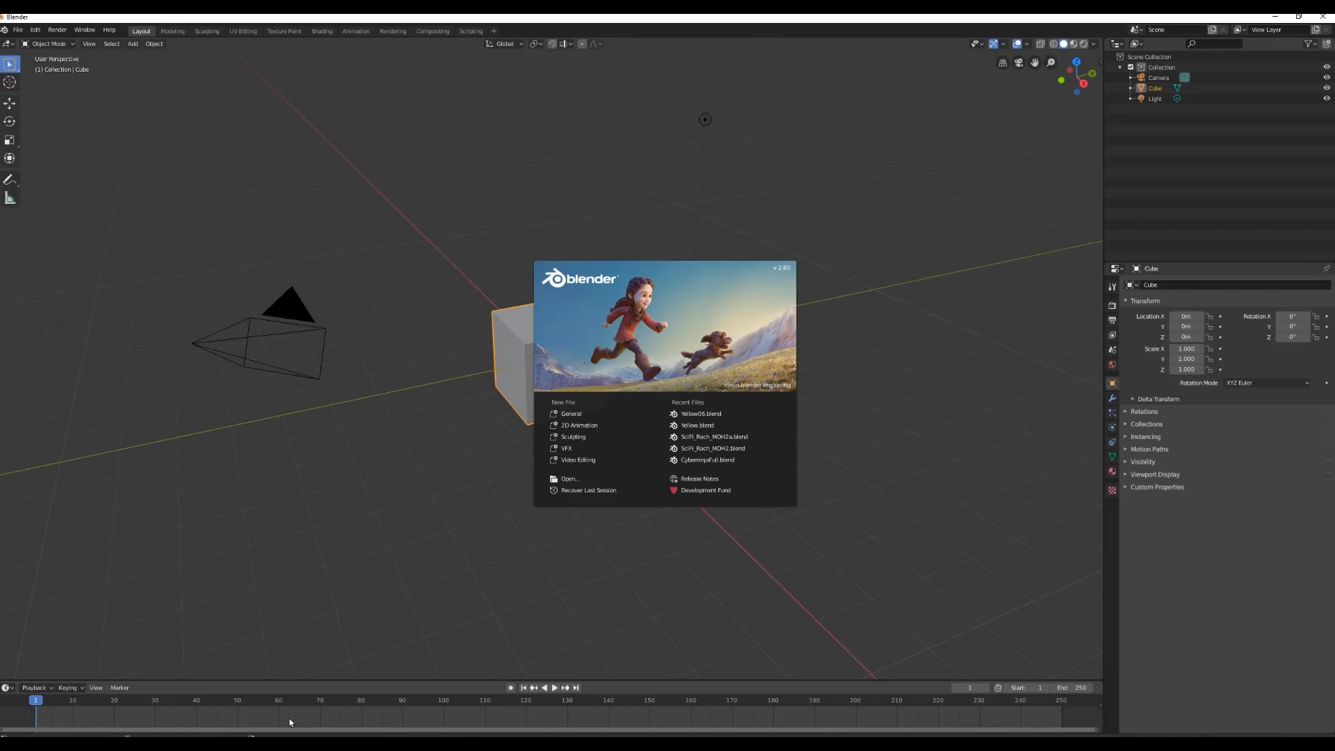
# Step: In Blender, delete the default camera, cube and light from the new scene
pyautogui.click(653, 370)
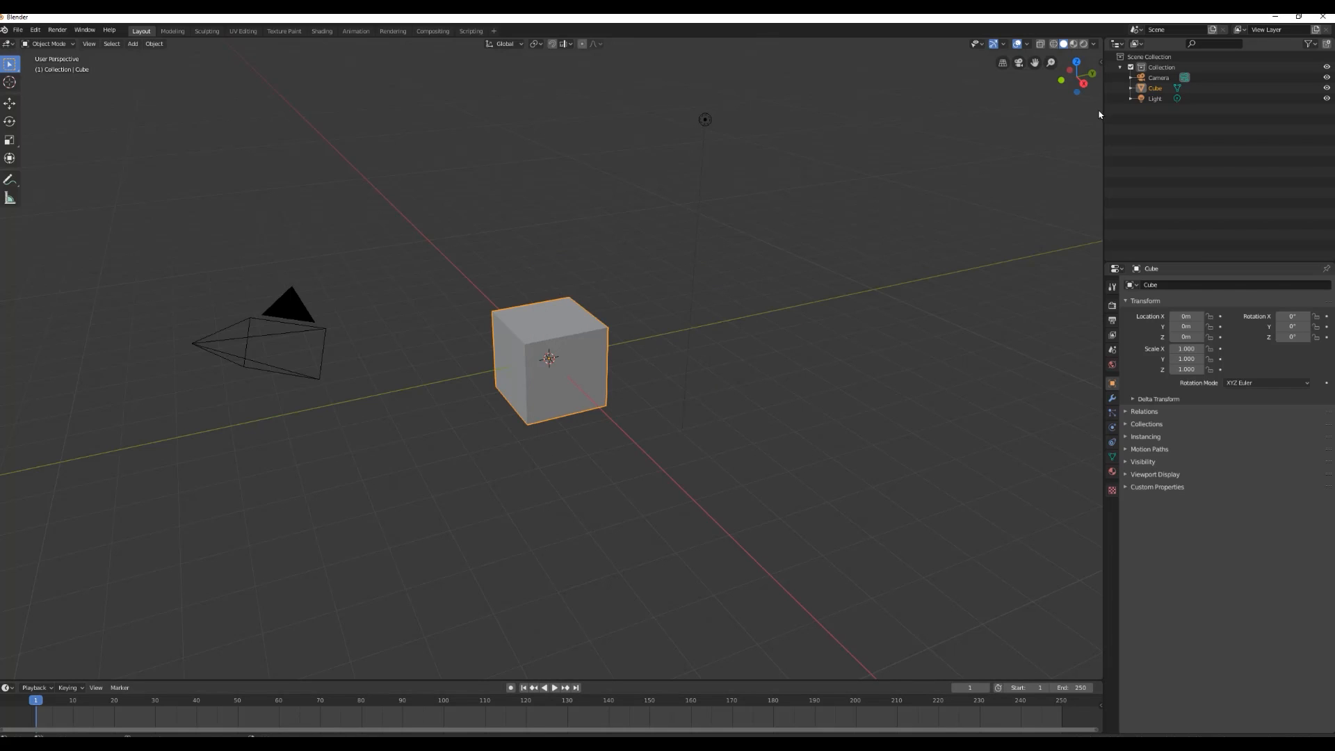
pyautogui.click(1154, 98)
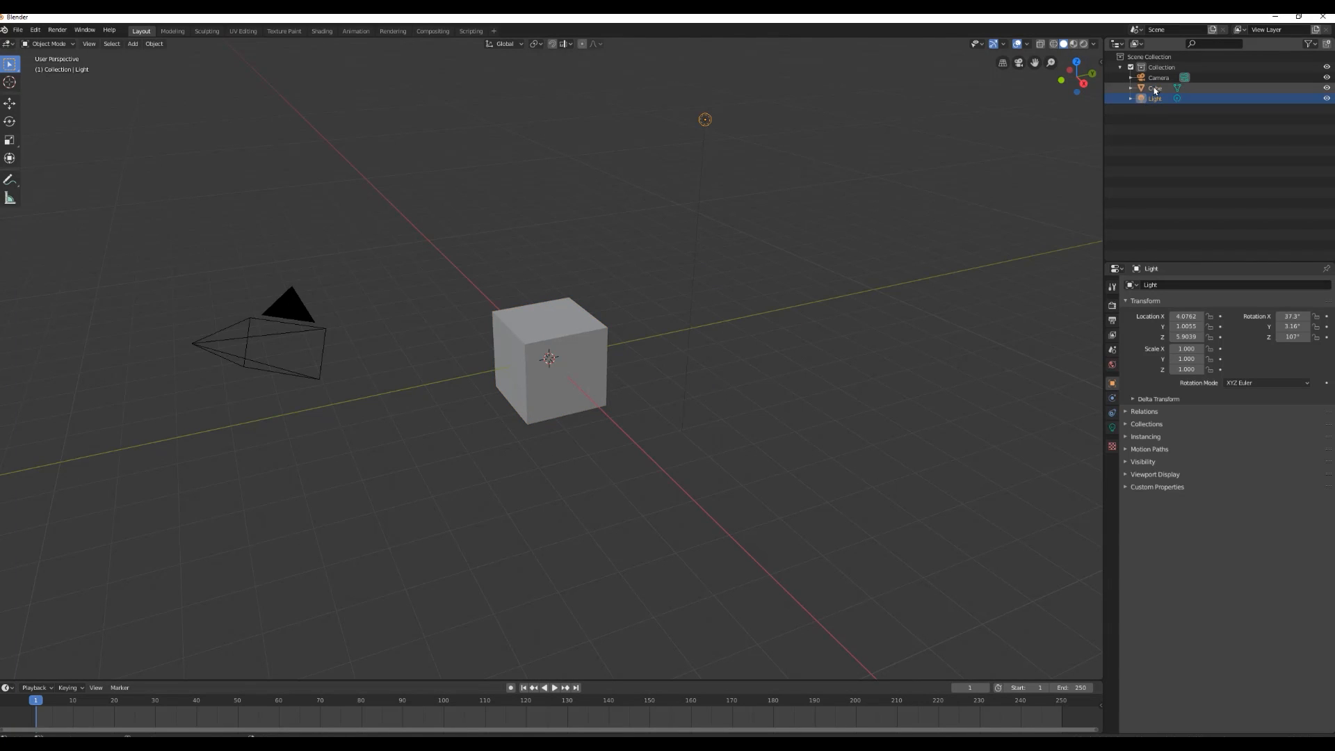
pyautogui.keyDown('ctrl'); pyautogui.click(1154, 89); pyautogui.keyUp('ctrl')
pyautogui.keyDown('ctrl'); pyautogui.click(1157, 78); pyautogui.keyUp('ctrl')
pyautogui.rightClick(1152, 90)
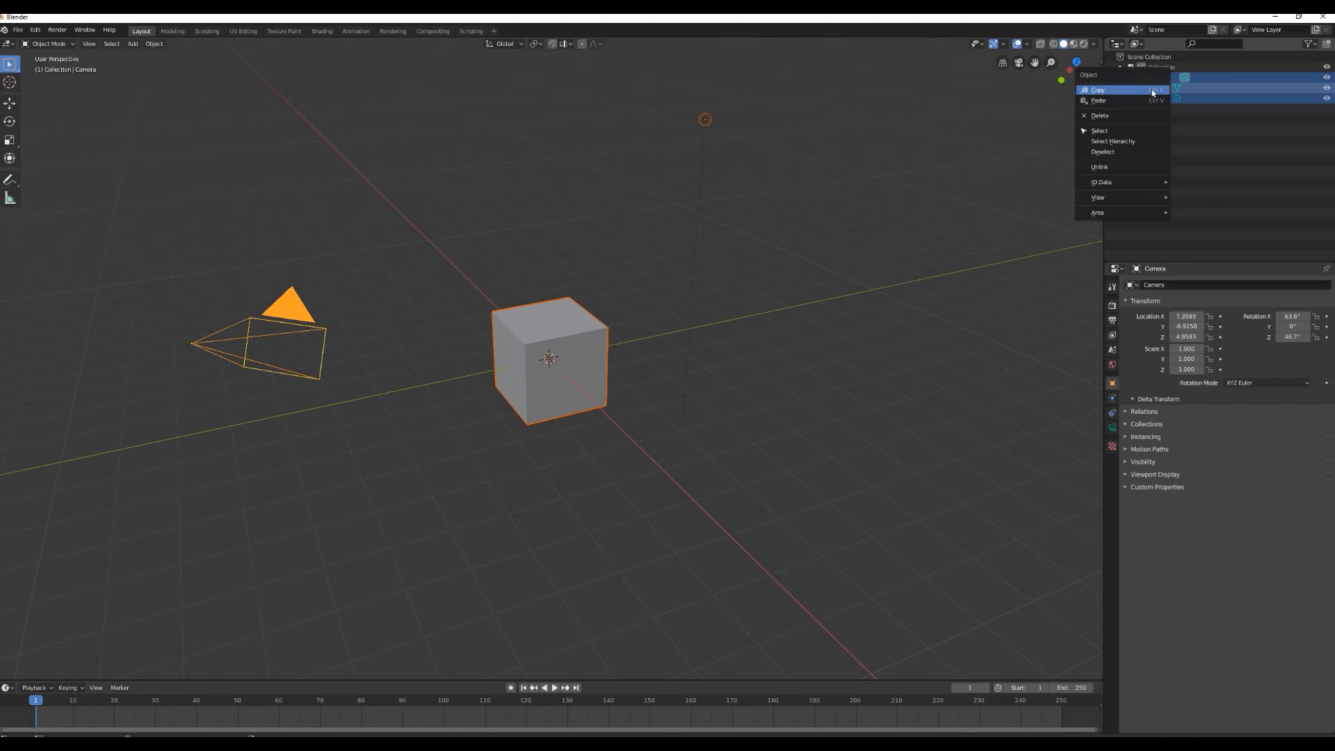
pyautogui.click(1126, 117)
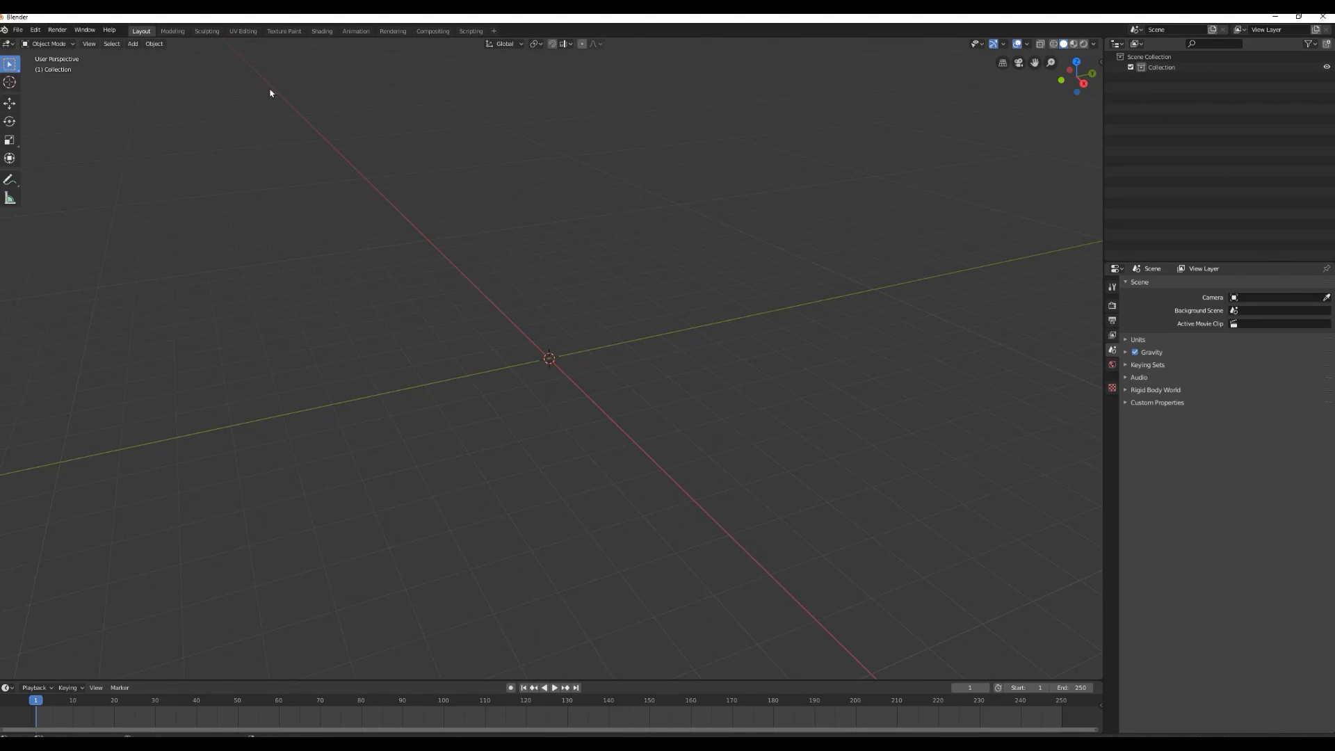
# Step: Import SK_CyberpunkSamurai_WithoutHelmet.FBX from Desktop/__00 TSHO Body Swap TUT/OG Body with the default FBX settings
pyautogui.click(17, 30)
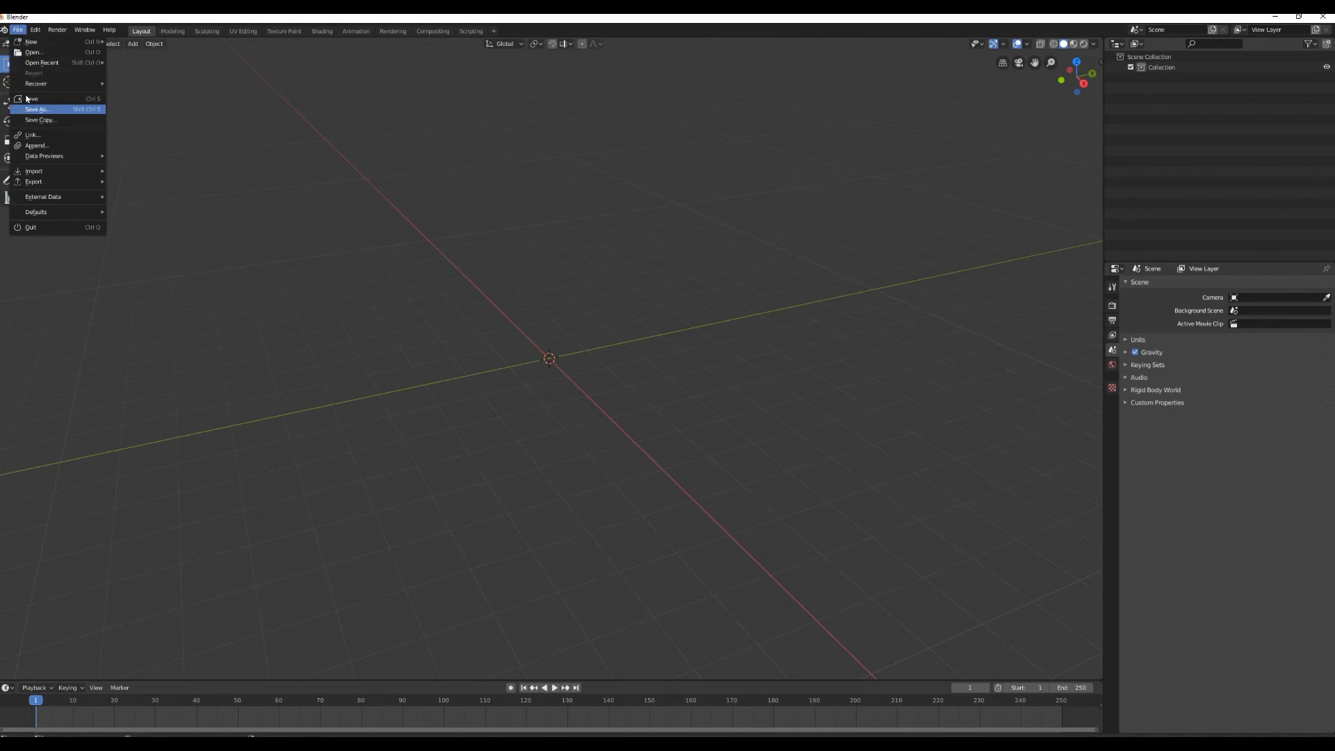
pyautogui.moveTo(46, 174)
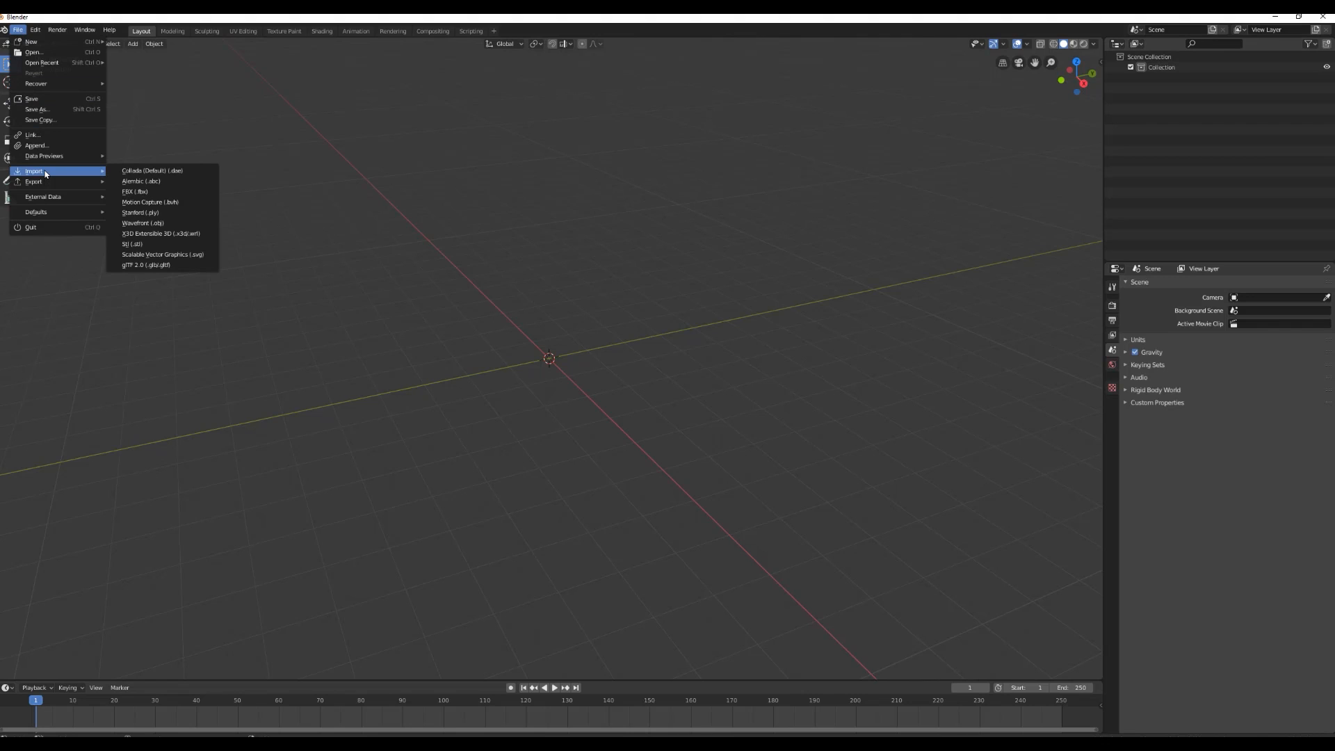
pyautogui.click(136, 192)
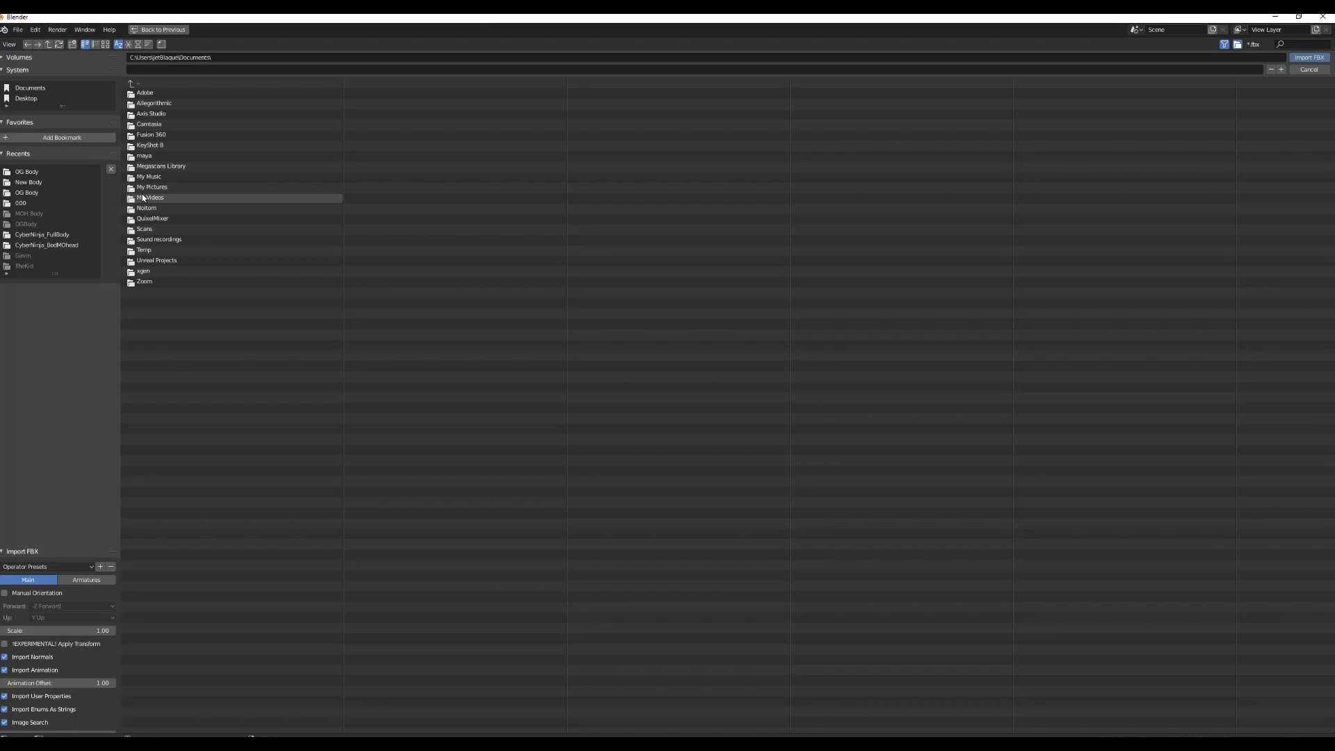
pyautogui.click(26, 98)
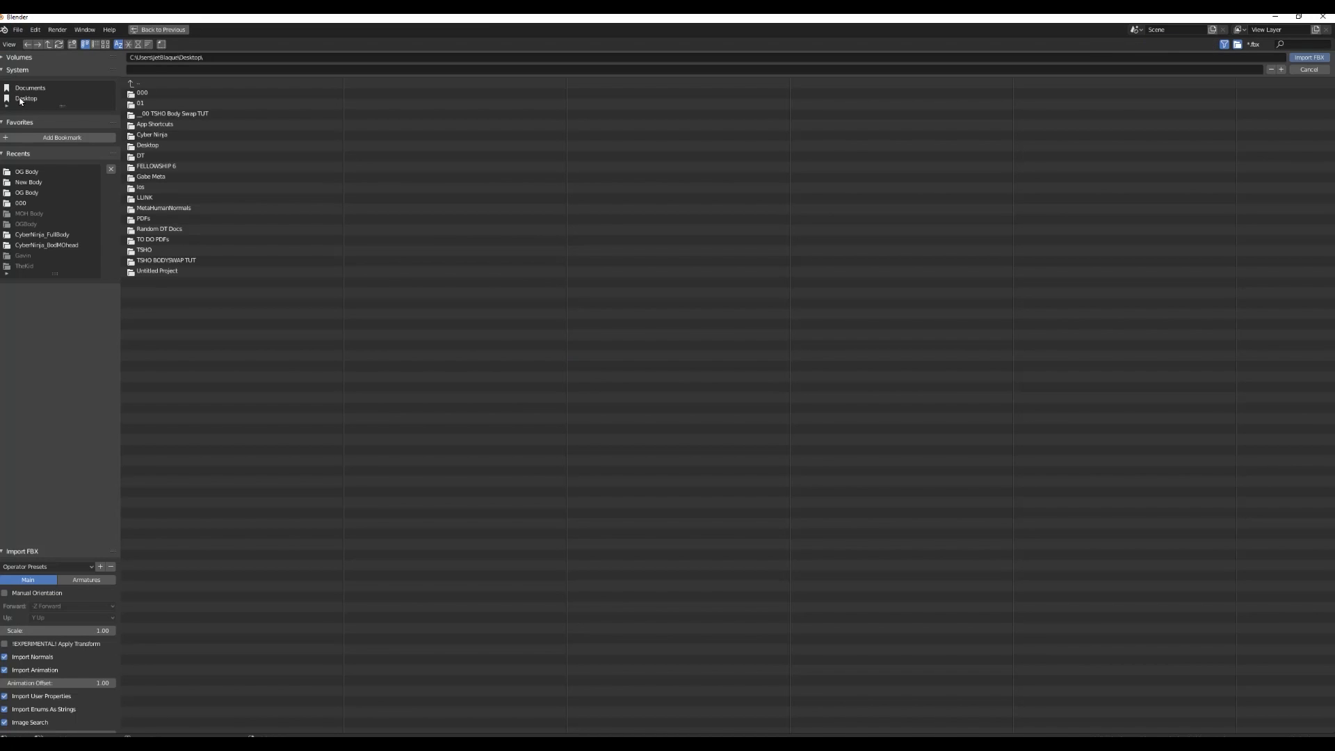
pyautogui.doubleClick(170, 112)
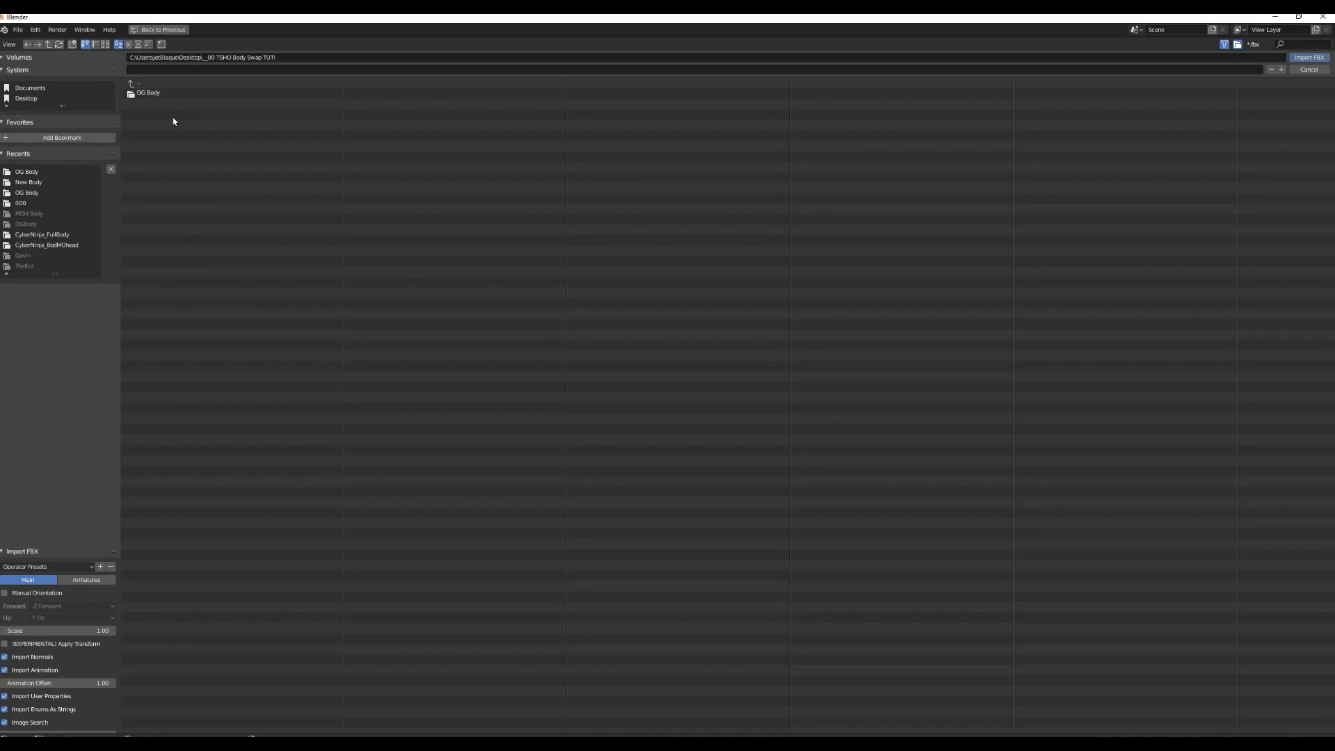
pyautogui.doubleClick(148, 93)
pyautogui.click(153, 98)
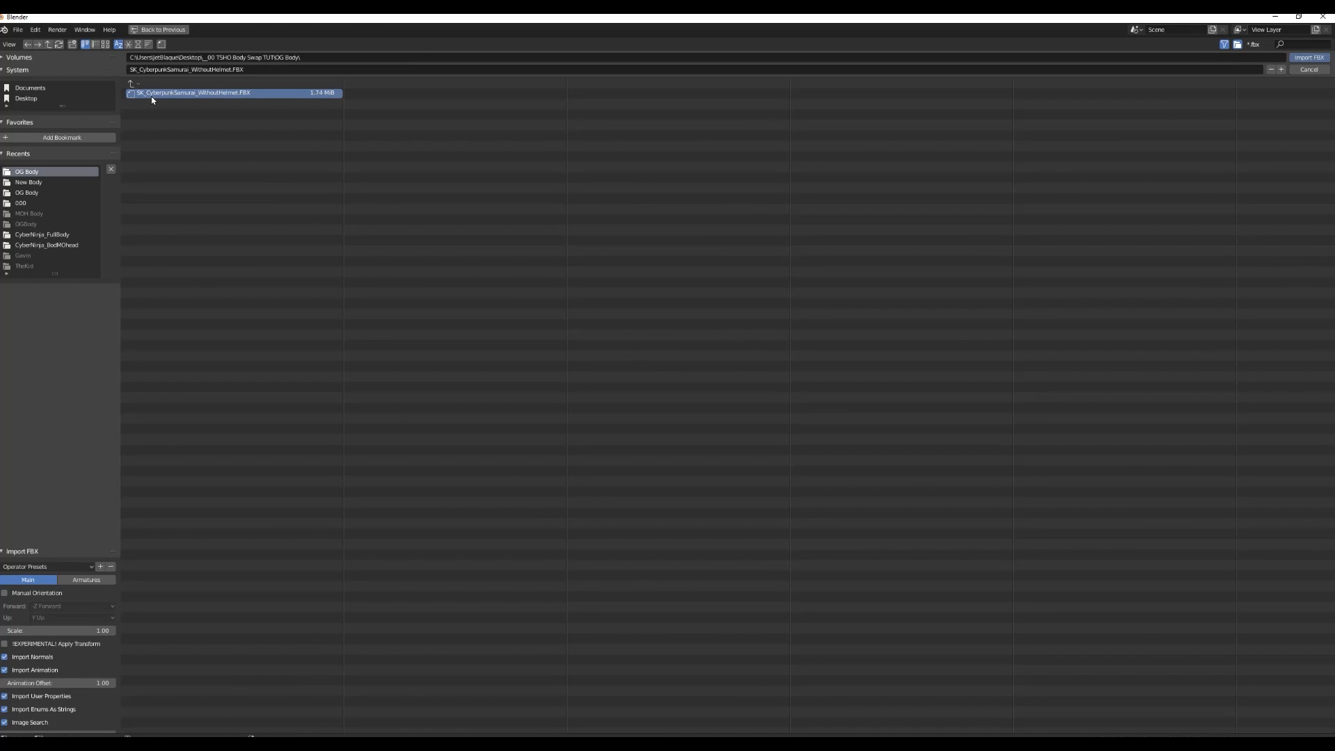
pyautogui.doubleClick(153, 99)
pyautogui.moveTo(523, 420); pyautogui.dragTo(590, 419, button='middle')
pyautogui.scroll(8, 607, 563)
pyautogui.scroll(2, 479, 445)
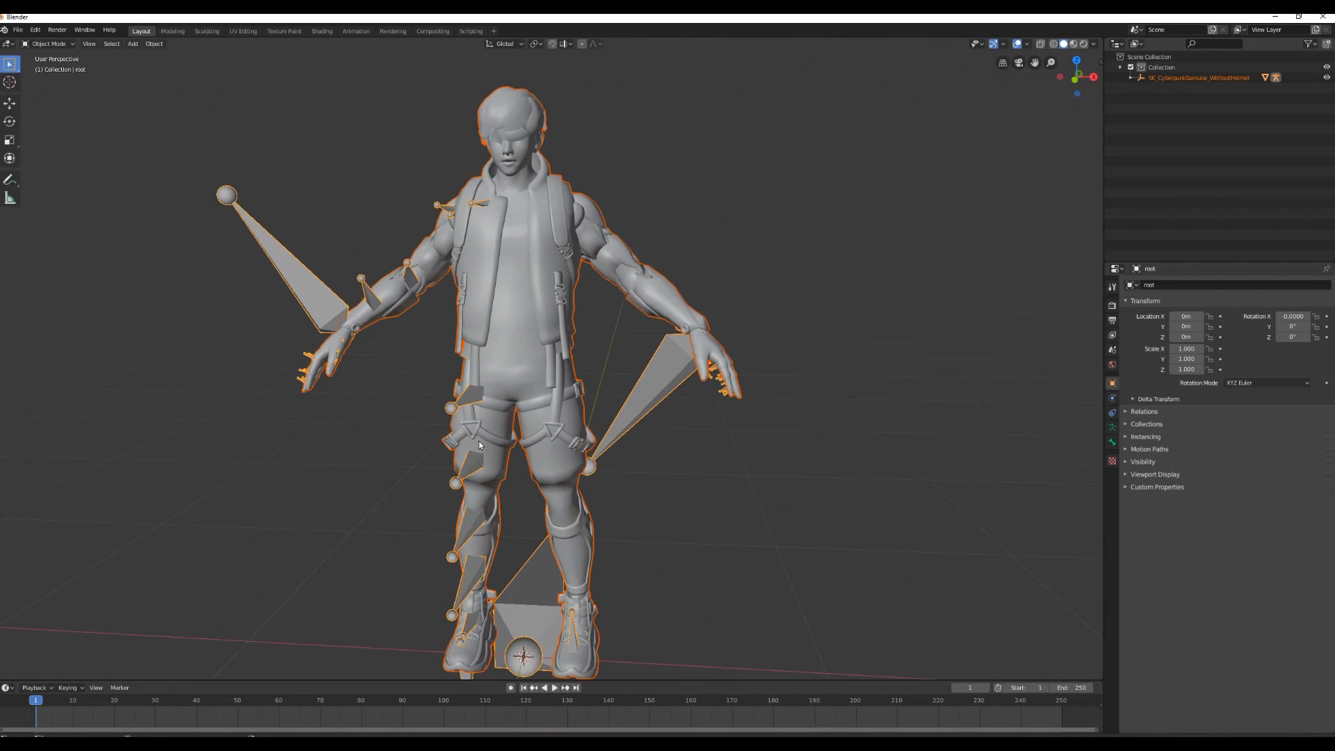
# Step: Select the SK_CyberpunkSamurai_WithoutHelmet.001 mesh under the root armature and enter Edit Mode
pyautogui.click(839, 372)
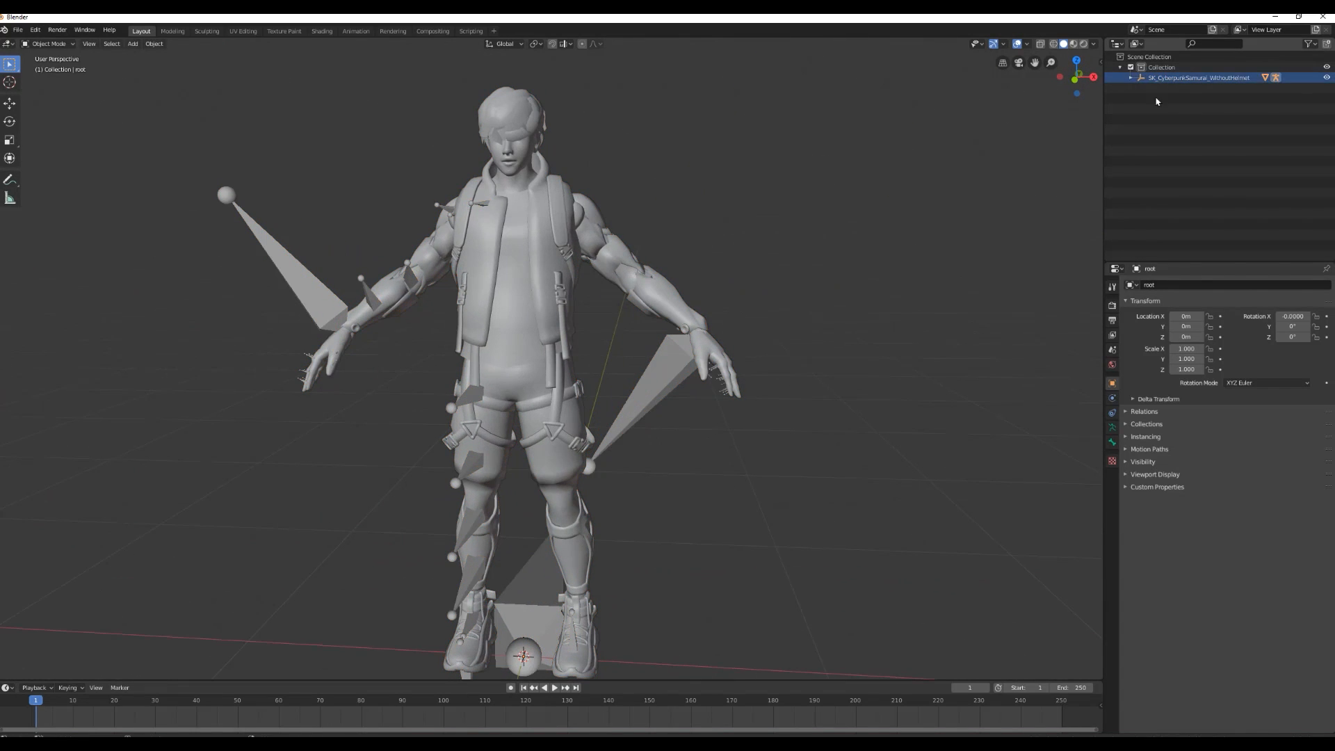
pyautogui.click(1130, 77)
pyautogui.click(1140, 89)
pyautogui.click(1224, 119)
pyautogui.moveTo(595, 328)
pyautogui.mouseDown(button='middle')
pyautogui.moveTo(647, 320)
pyautogui.moveTo(595, 324)
pyautogui.mouseUp(button='middle')
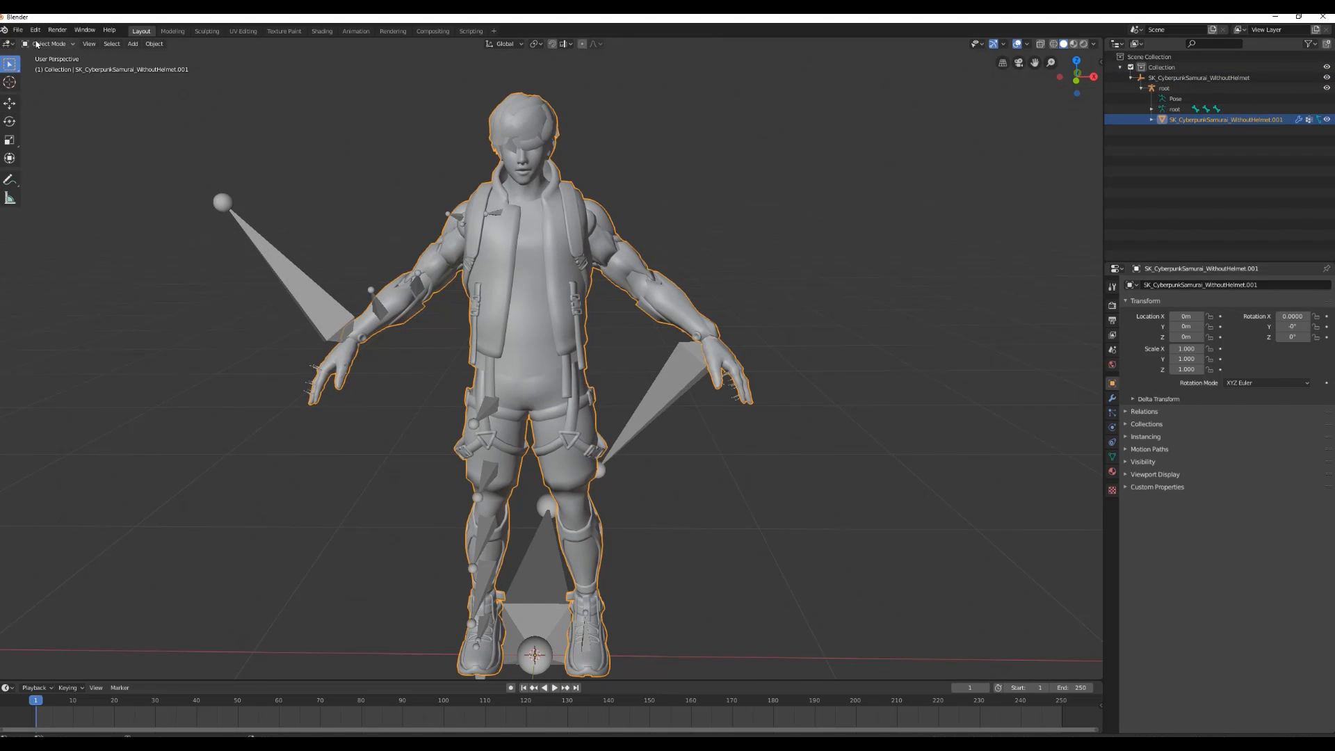
pyautogui.click(36, 44)
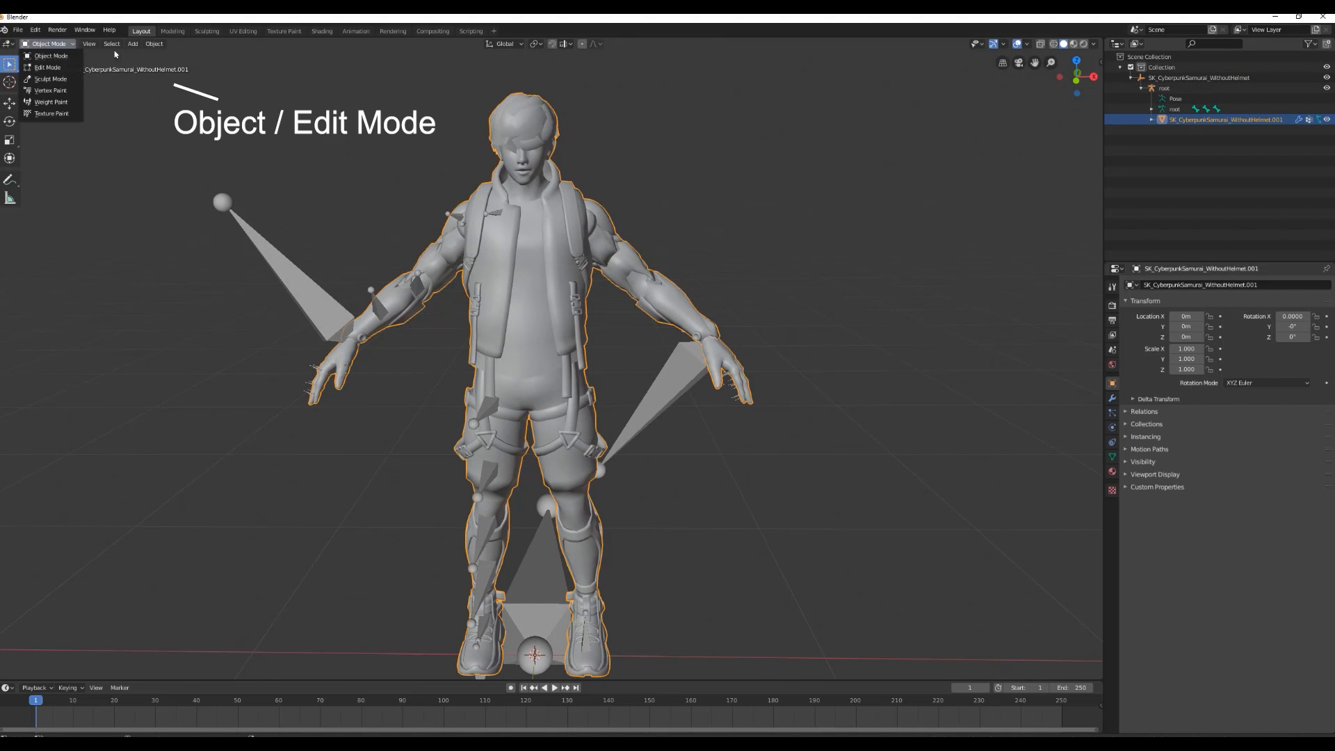
pyautogui.click(47, 66)
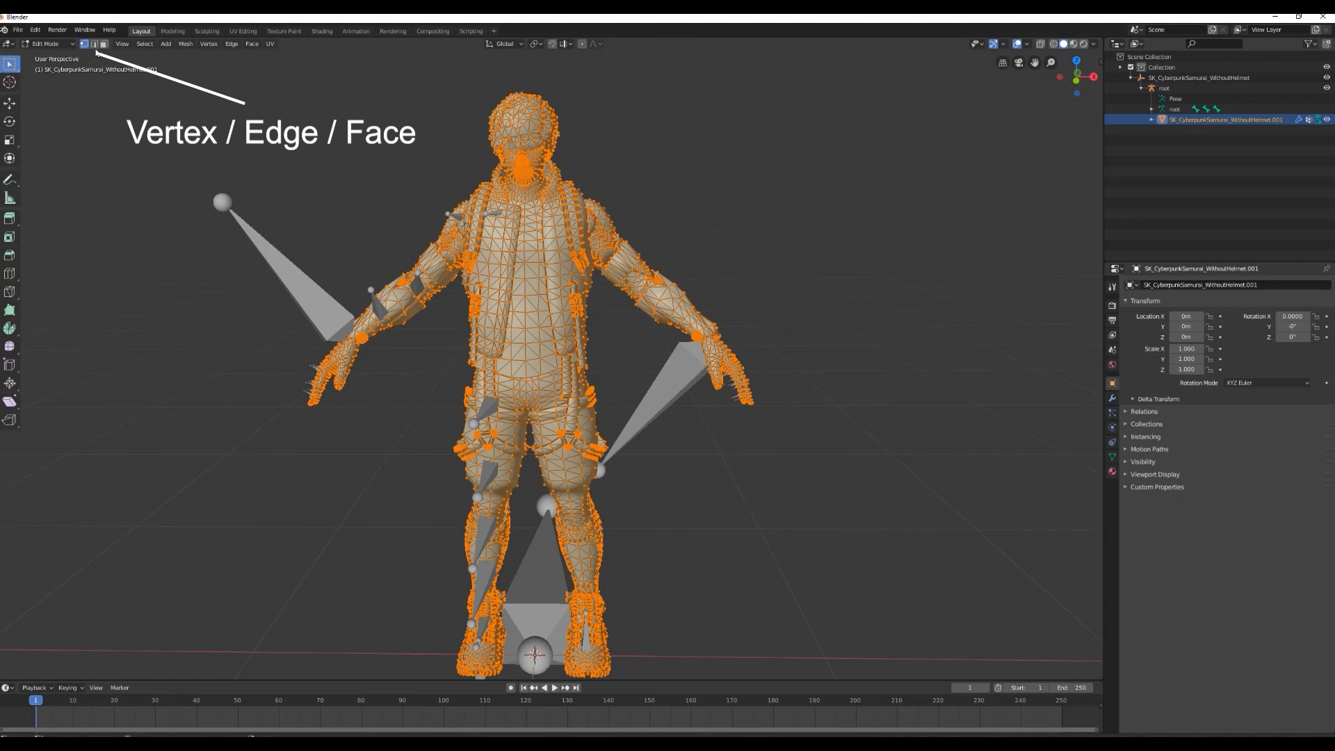
# Step: Try the edge and face selection modes on the body mesh, then return to vertex selection
pyautogui.click(94, 46)
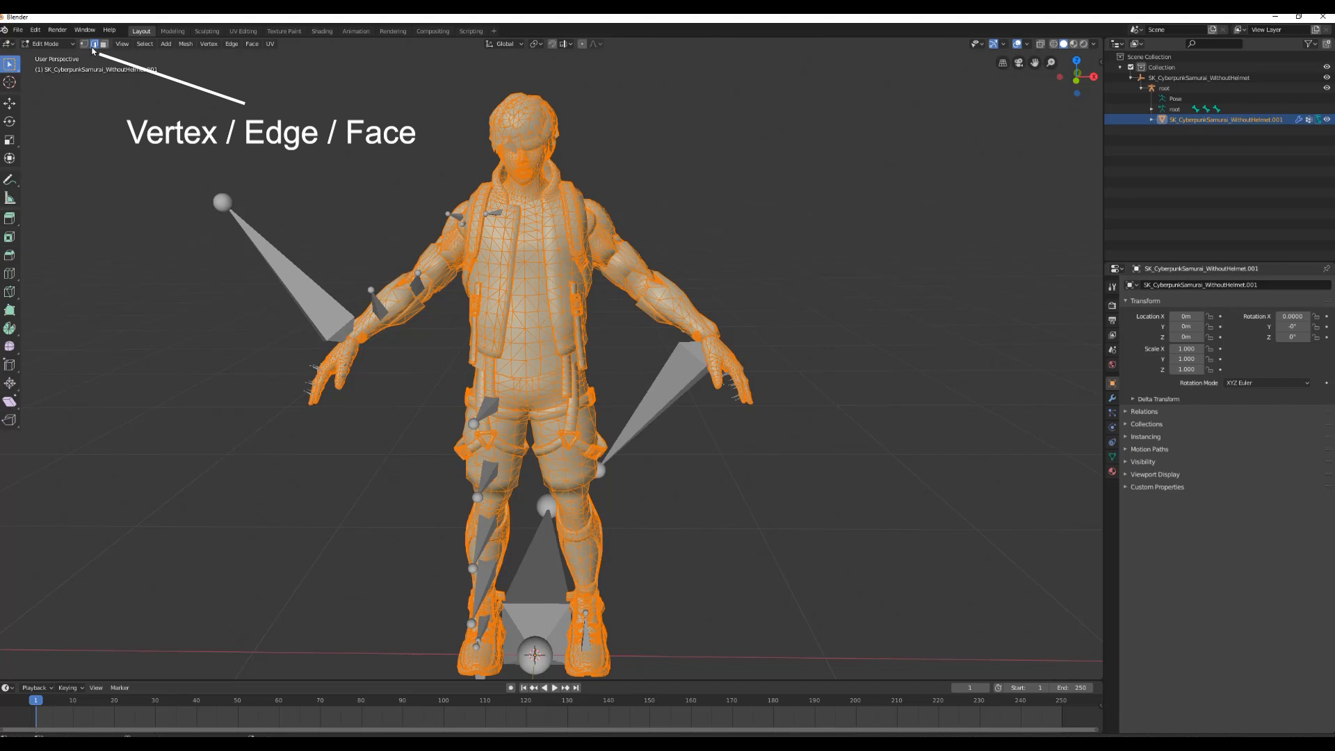
pyautogui.click(105, 44)
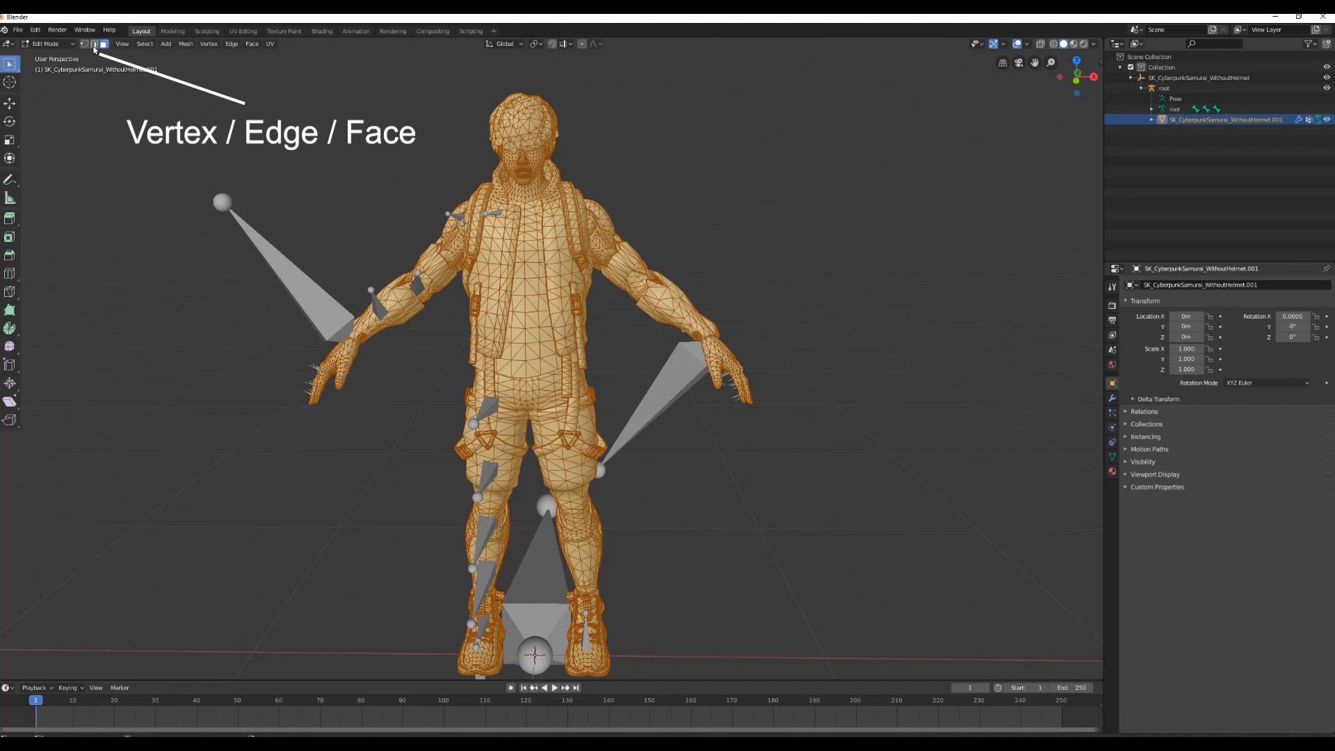
pyautogui.click(94, 44)
pyautogui.click(84, 45)
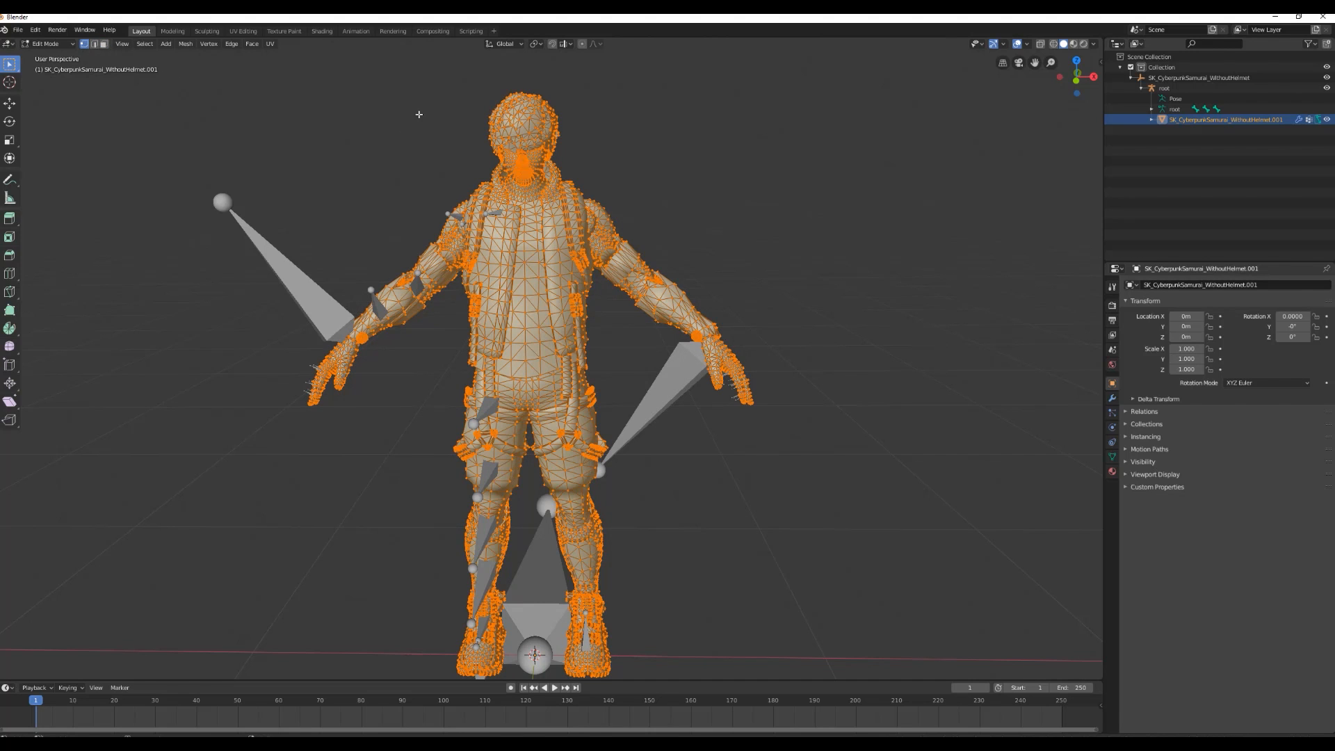
# Step: Frame the character's head and shoulders and display the mesh in wireframe shading
pyautogui.scroll(4, 423, 98)
pyautogui.keyDown('shift'); pyautogui.moveTo(409, 114); pyautogui.dragTo(516, 369, button='middle'); pyautogui.keyUp('shift')
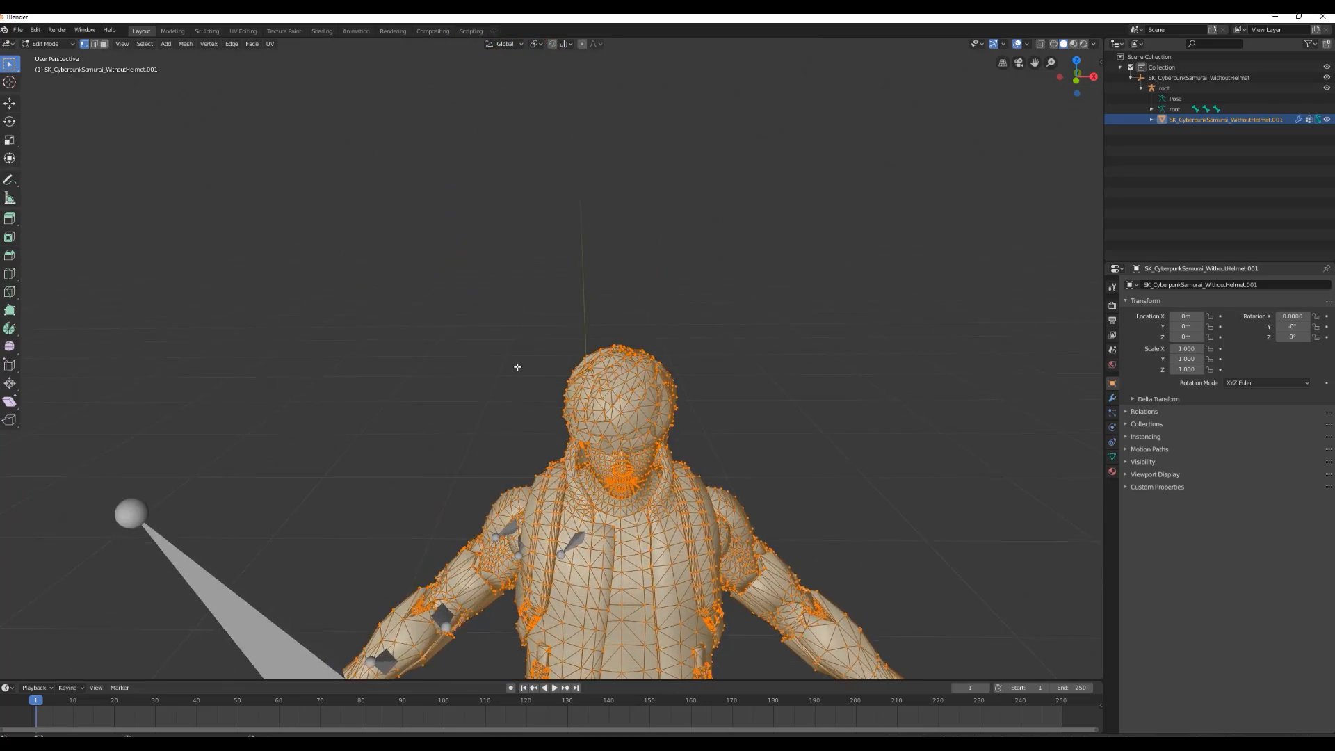
pyautogui.scroll(4, 519, 369)
pyautogui.moveTo(586, 450); pyautogui.dragTo(575, 390, button='middle')
pyautogui.keyDown('shift'); pyautogui.moveTo(432, 157); pyautogui.dragTo(403, 290, button='middle'); pyautogui.keyUp('shift')
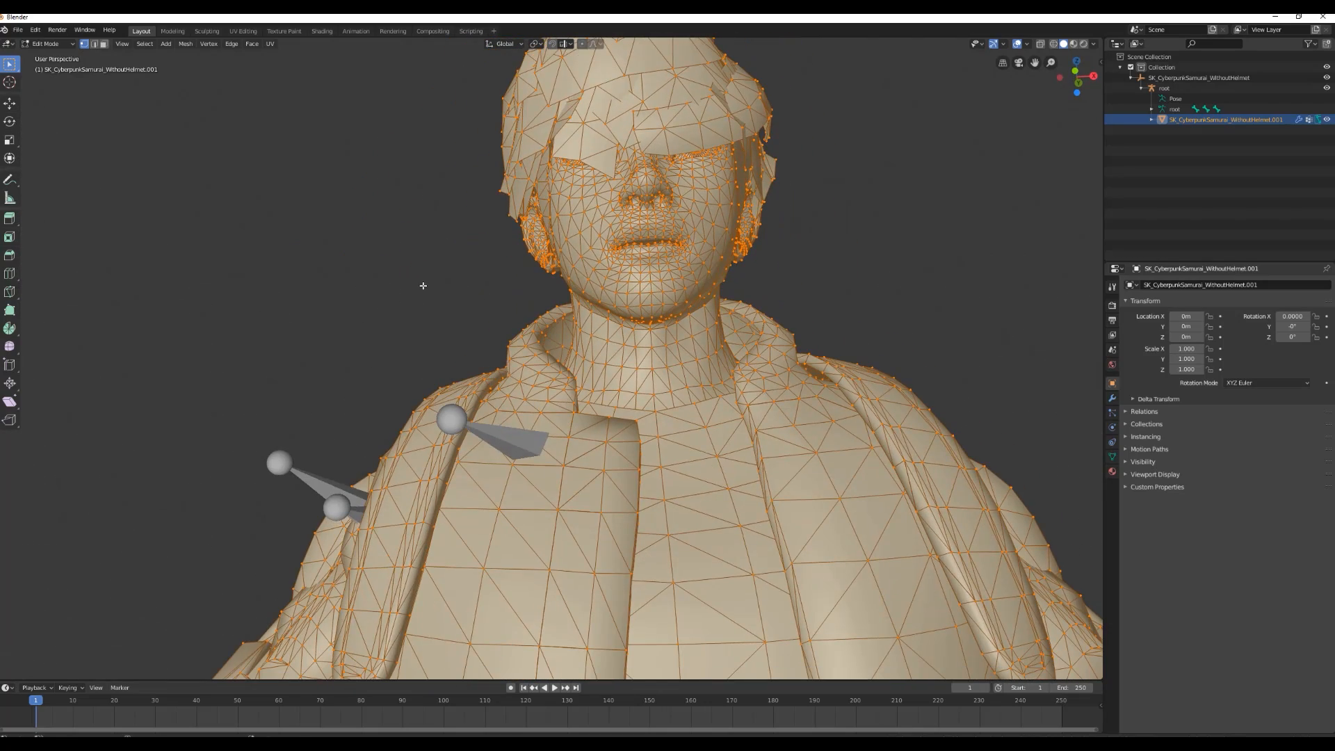
pyautogui.click(1053, 44)
pyautogui.moveTo(973, 180); pyautogui.dragTo(902, 204, button='middle')
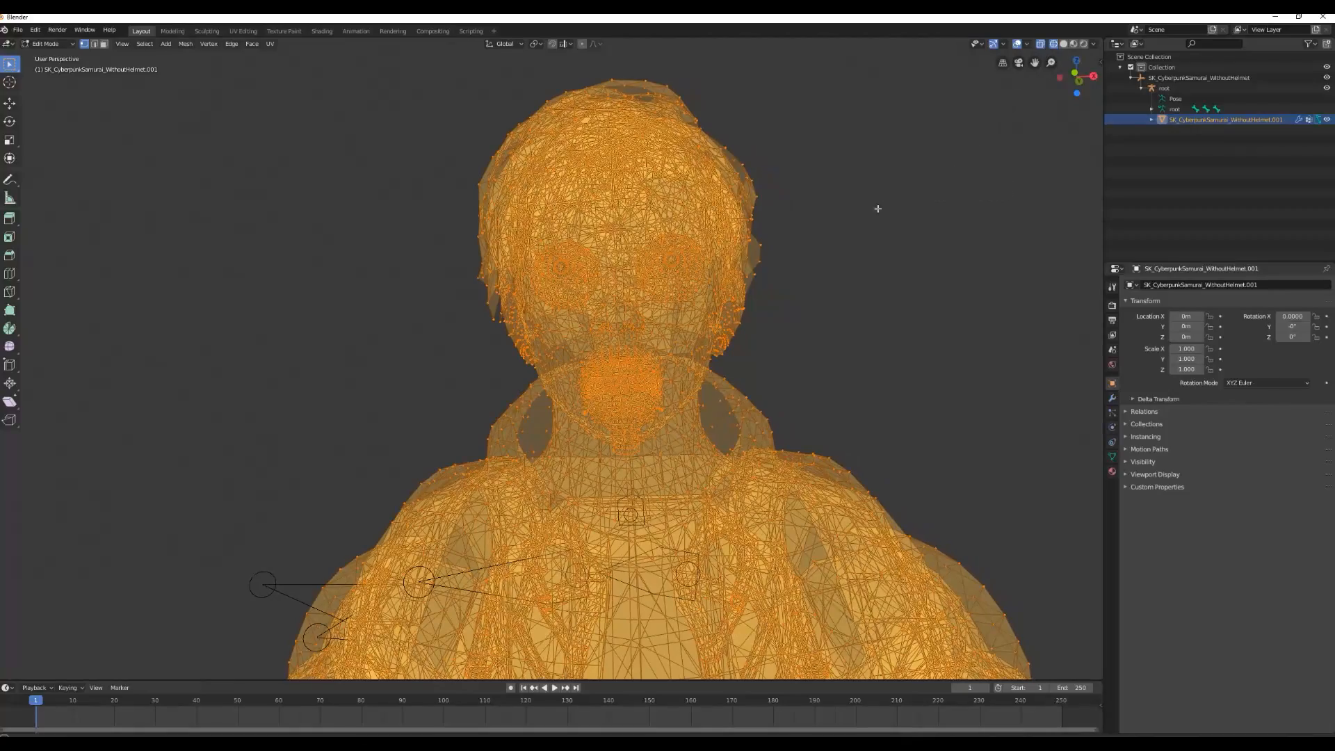
# Step: Box-select the character's head and hair vertices and extend the selection to all linked vertices, including the neck
pyautogui.moveTo(391, 83); pyautogui.dragTo(818, 353)
pyautogui.moveTo(753, 302)
pyautogui.mouseDown(button='middle')
pyautogui.moveTo(745, 289)
pyautogui.moveTo(693, 298)
pyautogui.moveTo(750, 297)
pyautogui.mouseUp(button='middle')
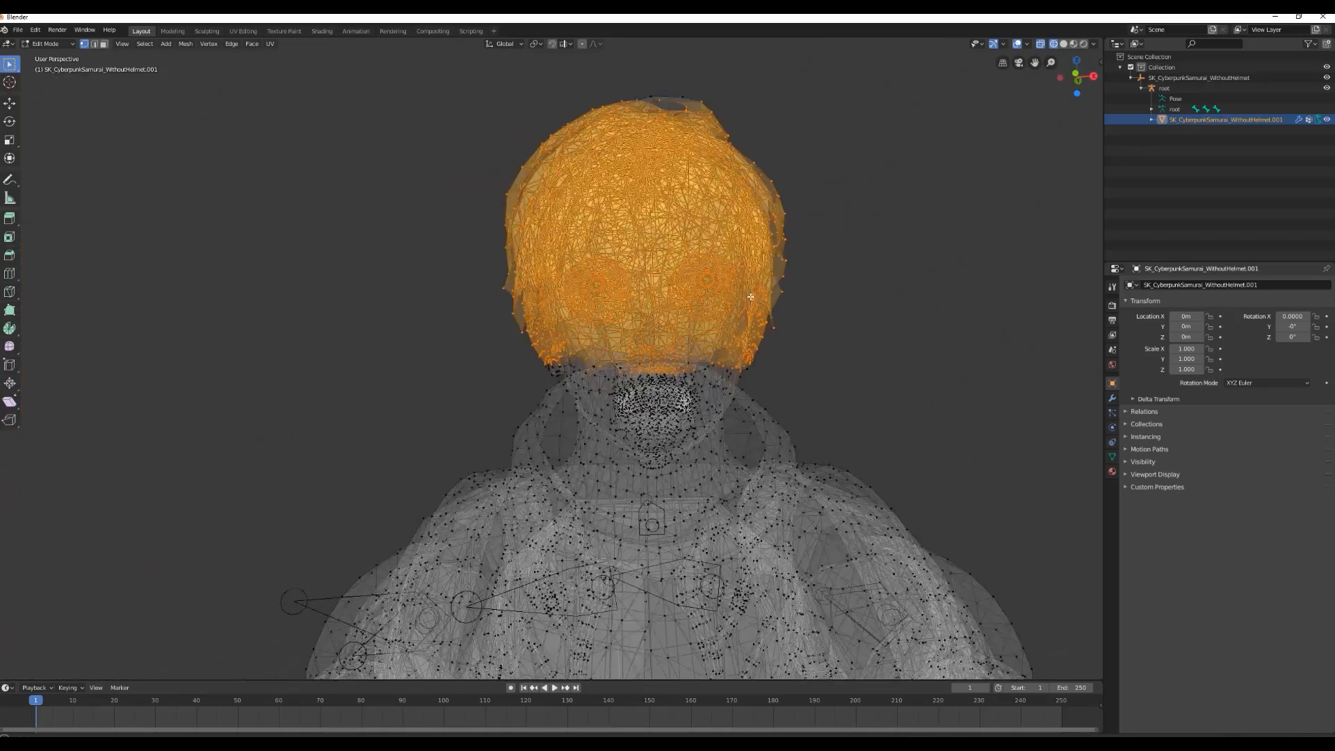
pyautogui.scroll(-6, 731, 300)
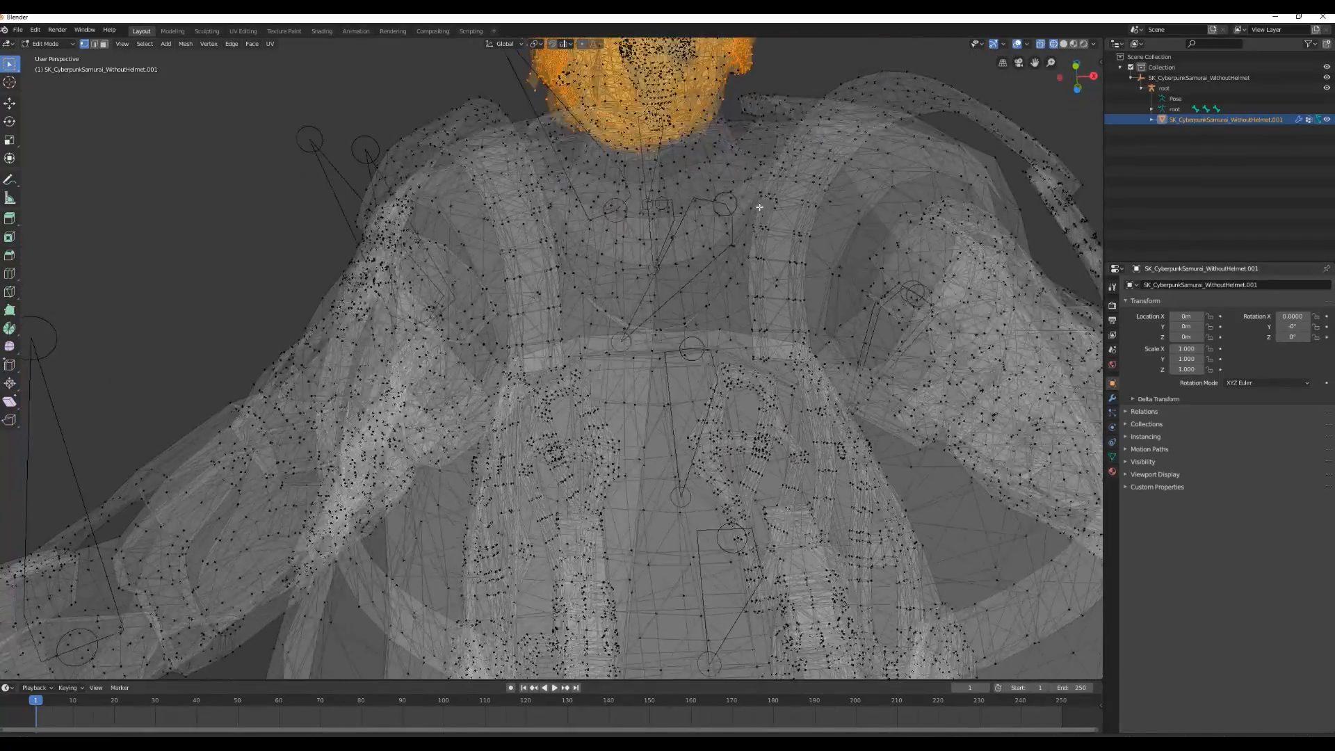
pyautogui.scroll(6, 745, 301)
pyautogui.moveTo(427, 132); pyautogui.dragTo(786, 341)
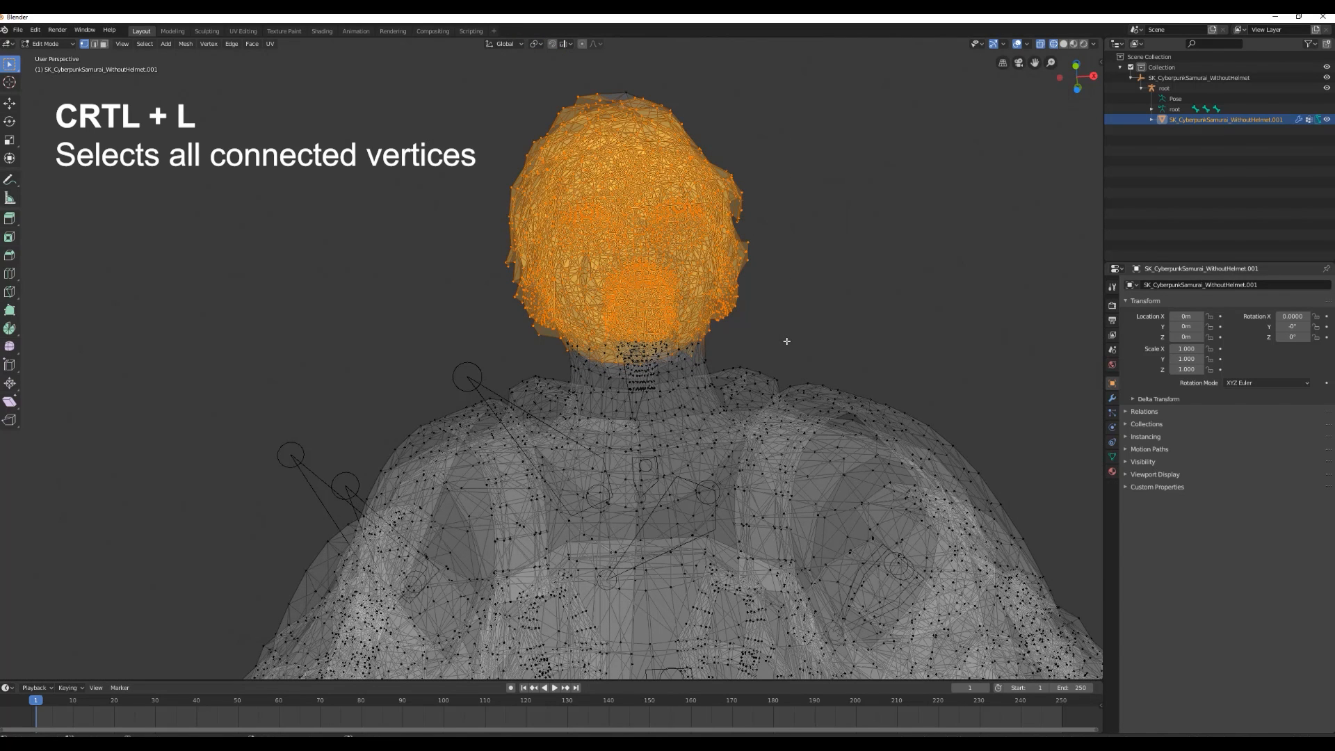
pyautogui.hotkey('ctrl', 'l')
pyautogui.moveTo(788, 322)
pyautogui.mouseDown(button='middle')
pyautogui.moveTo(792, 361)
pyautogui.moveTo(763, 164)
pyautogui.moveTo(834, 268)
pyautogui.moveTo(790, 262)
pyautogui.moveTo(852, 269)
pyautogui.mouseUp(button='middle')
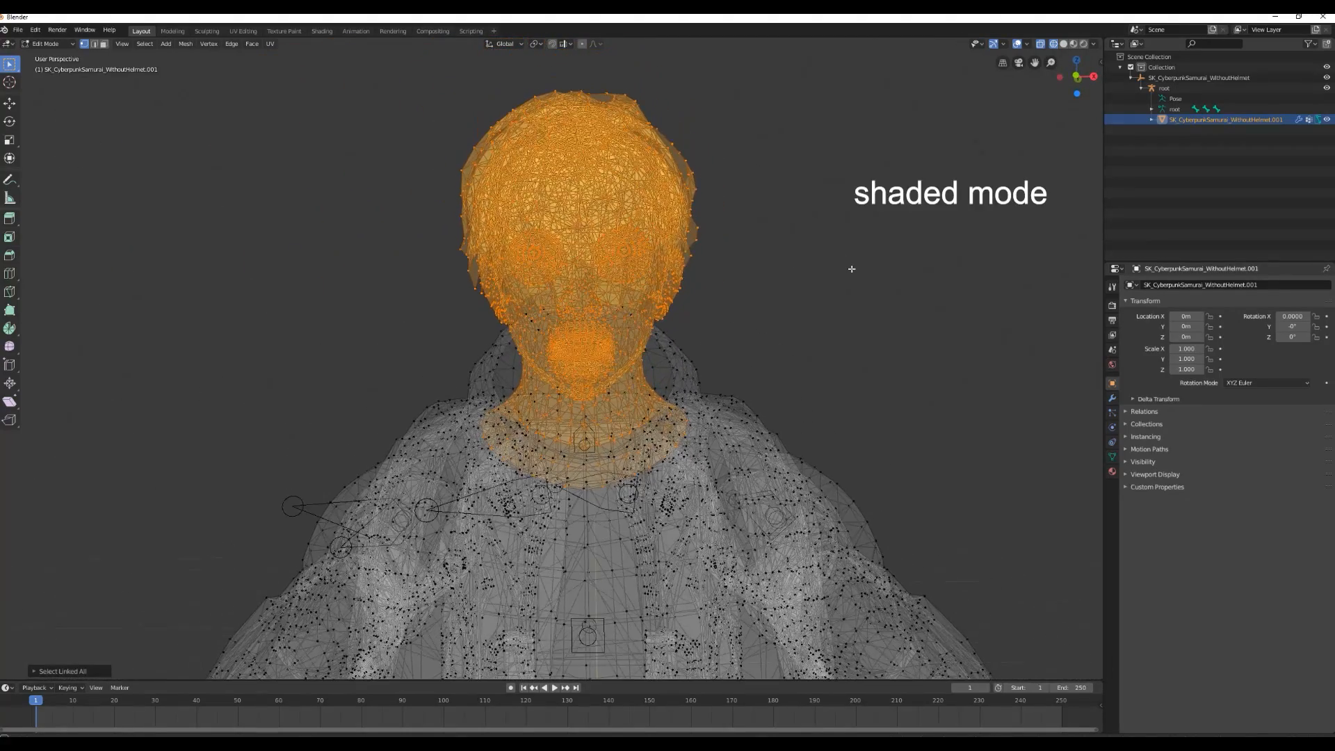
# Step: Delete the selected head and neck vertices in solid shading and return to Object Mode
pyautogui.click(1063, 44)
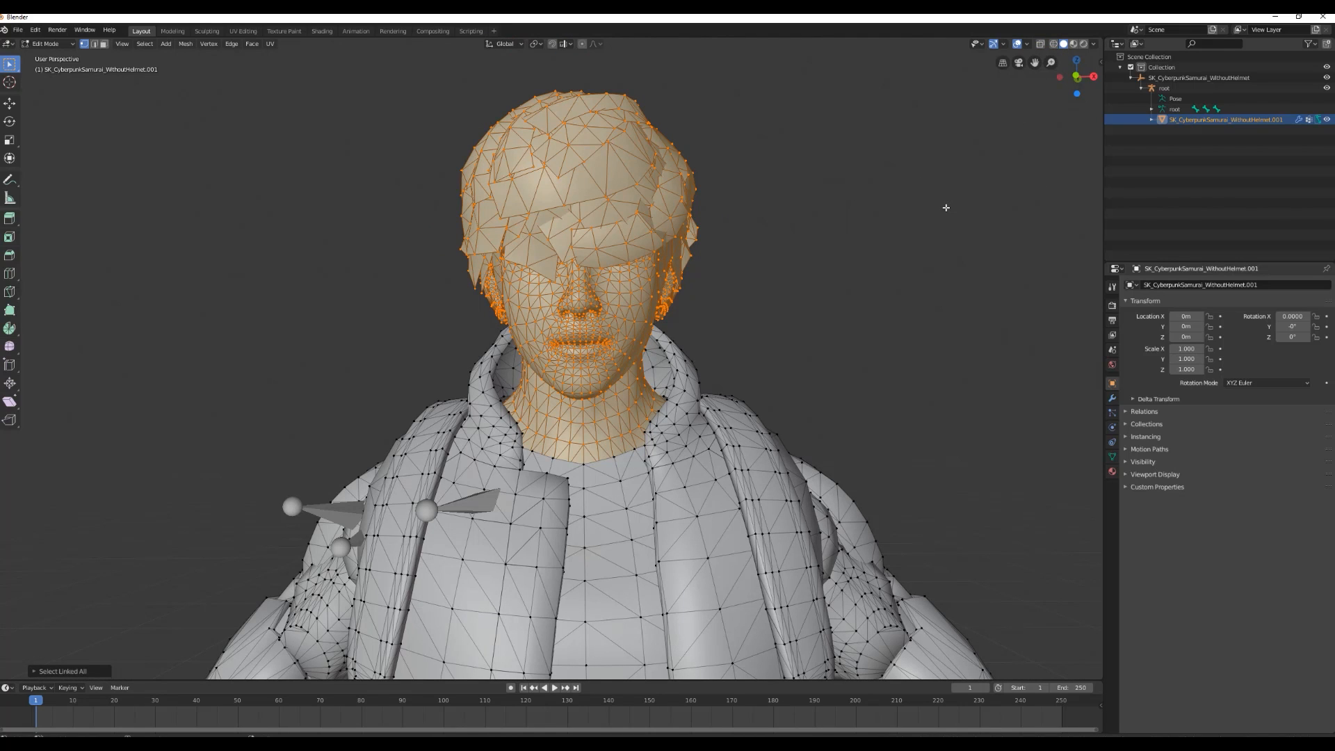
pyautogui.press('Delete')
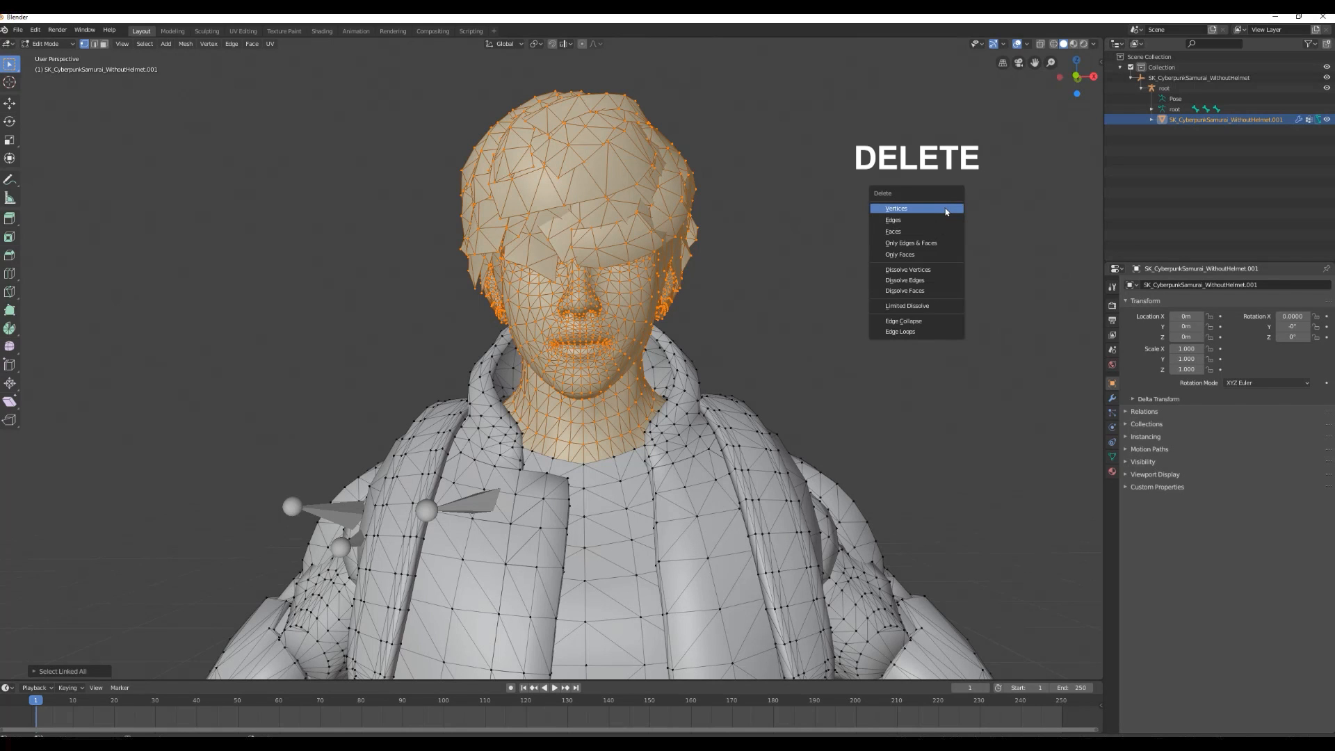
pyautogui.click(946, 212)
pyautogui.moveTo(674, 312); pyautogui.dragTo(775, 560, button='middle')
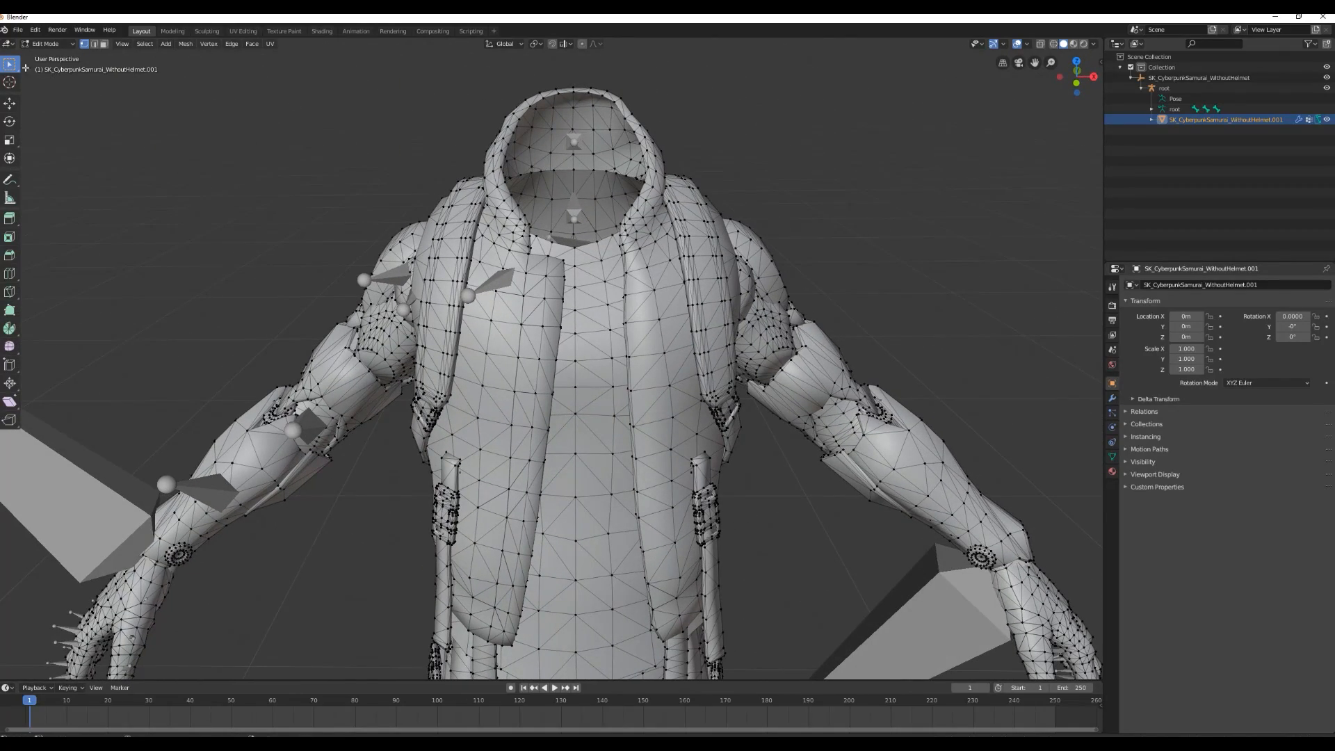
pyautogui.click(46, 43)
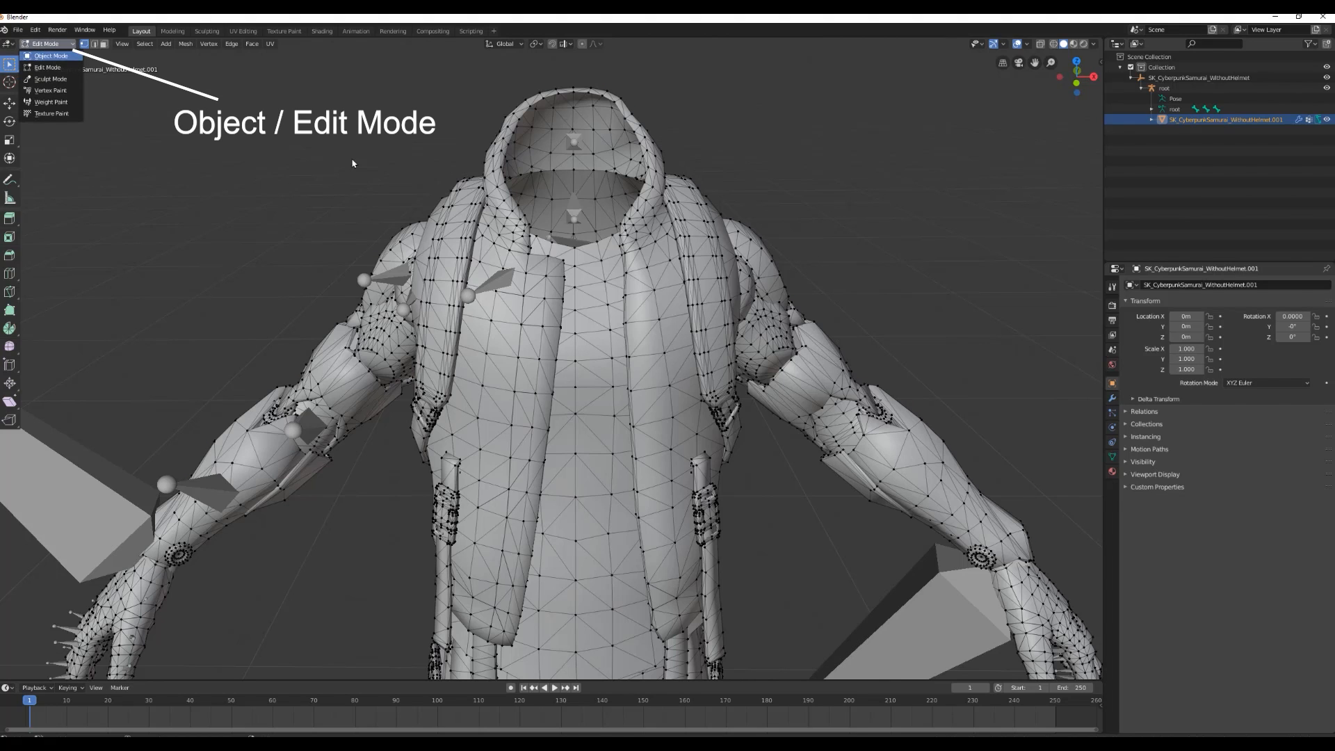
pyautogui.moveTo(250, 226); pyautogui.dragTo(259, 196, button='middle')
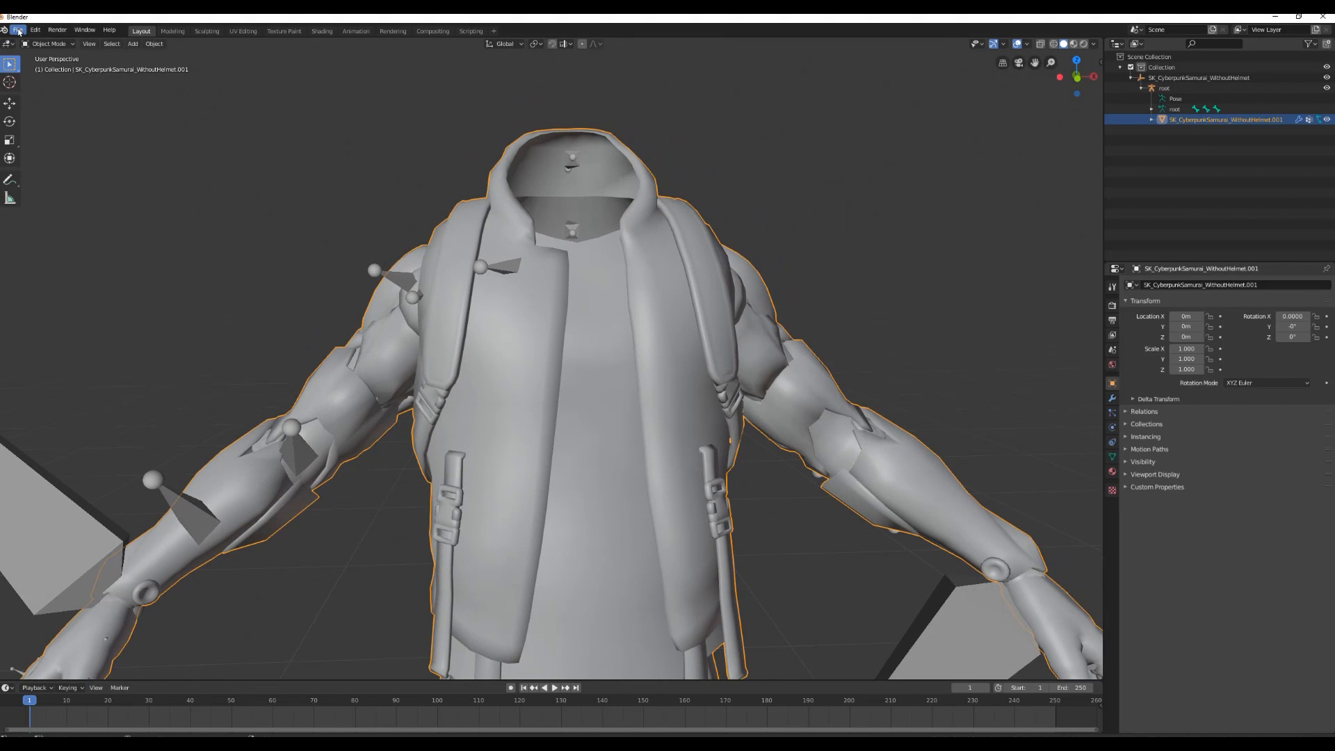
# Step: Start an FBX export and create a folder named NEW Body inside the Desktop folder __00 TSHO Body Swap TUT as its destination
pyautogui.click(17, 30)
pyautogui.moveTo(59, 198)
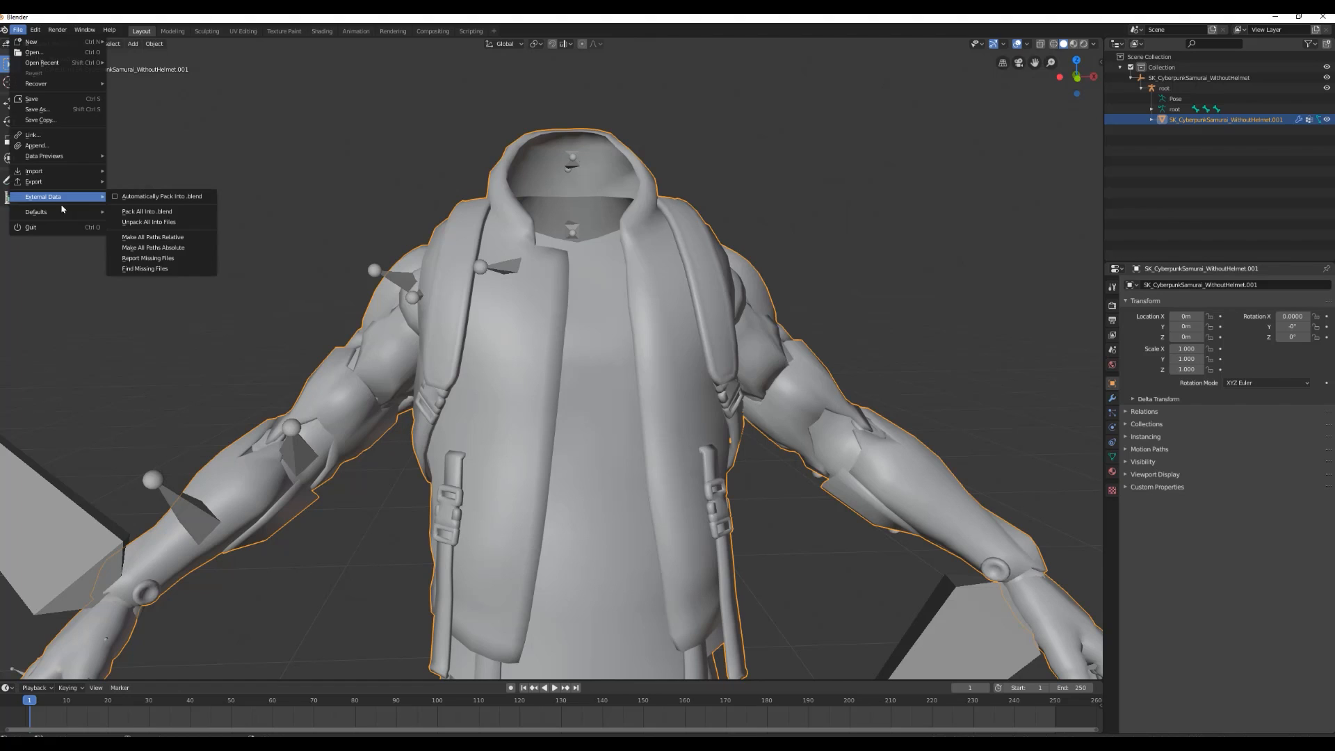
pyautogui.click(162, 202)
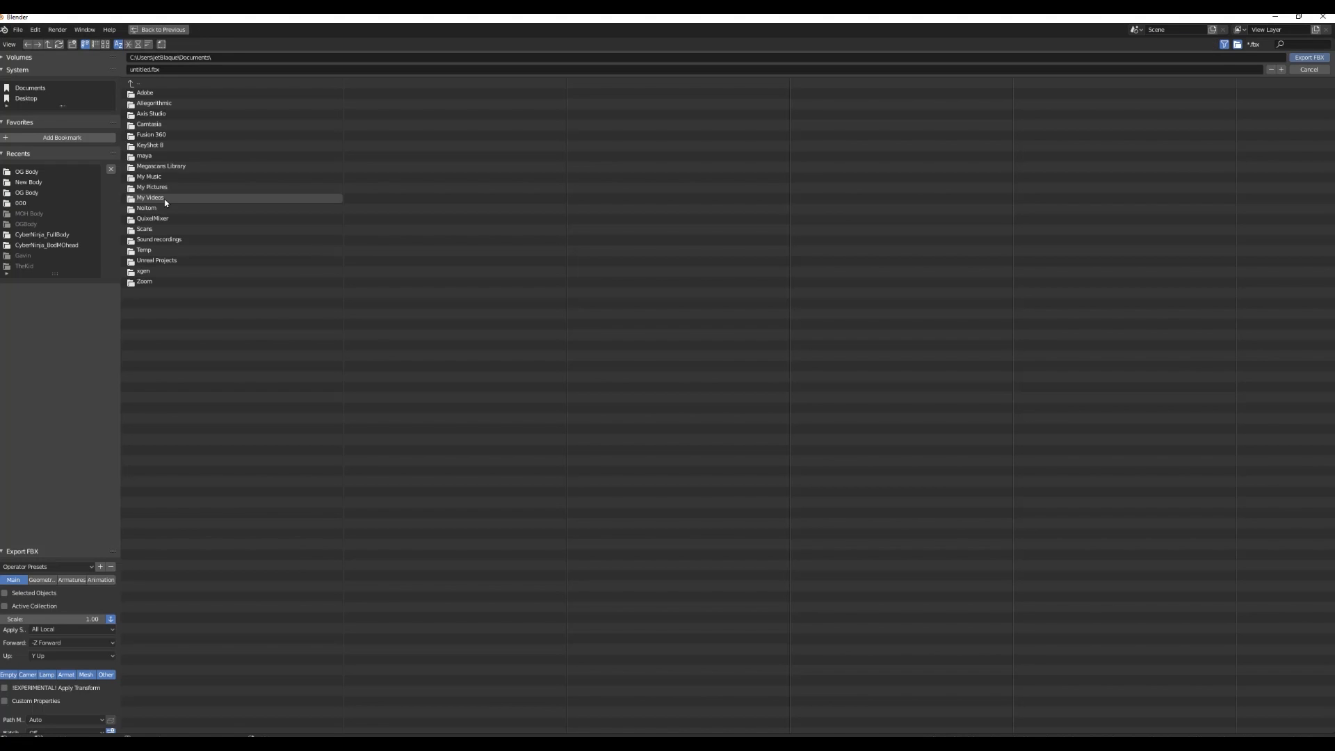
pyautogui.click(28, 98)
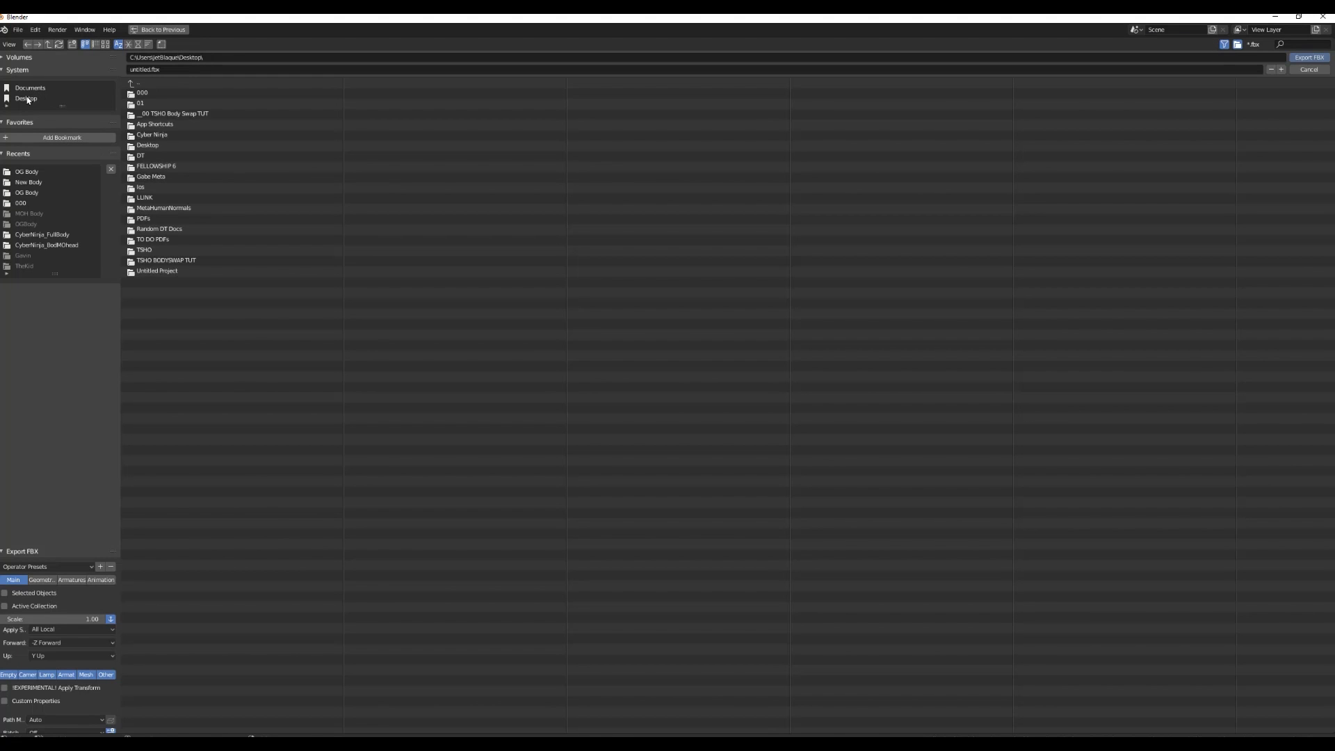
pyautogui.click(182, 112)
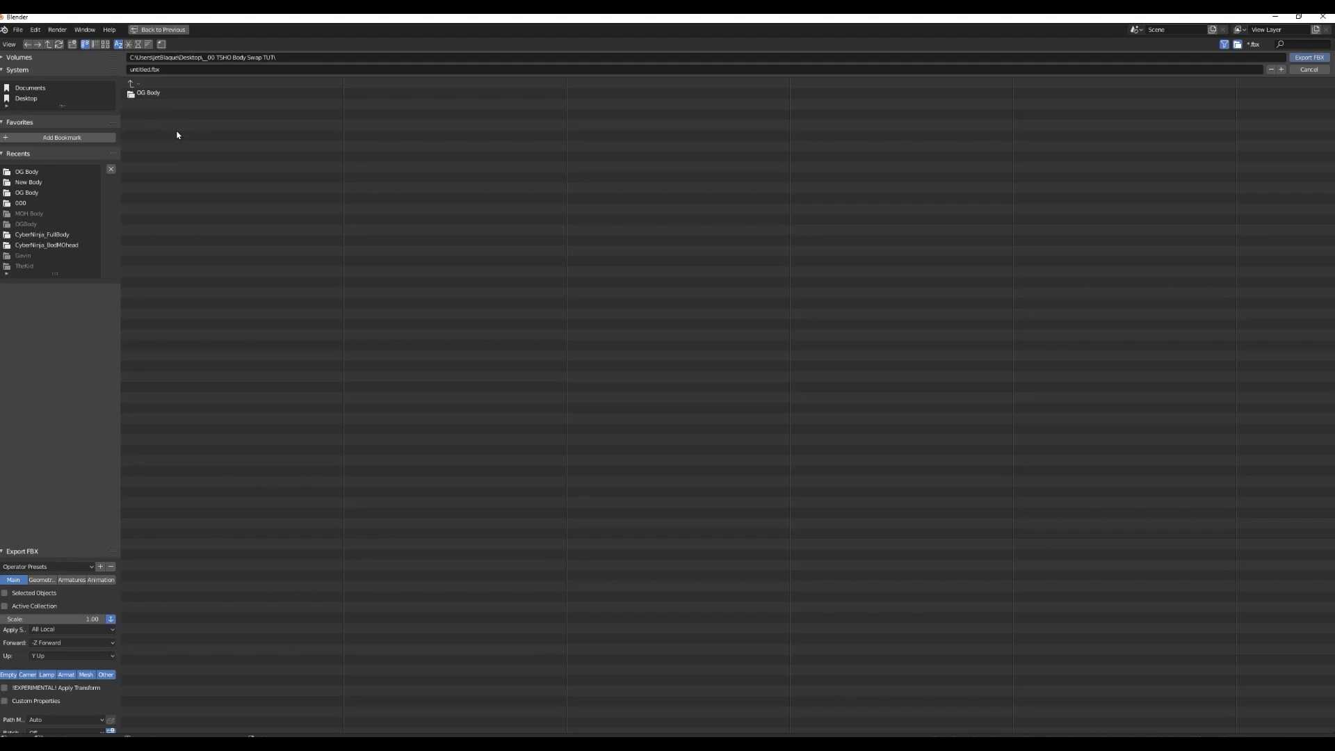
pyautogui.click(74, 46)
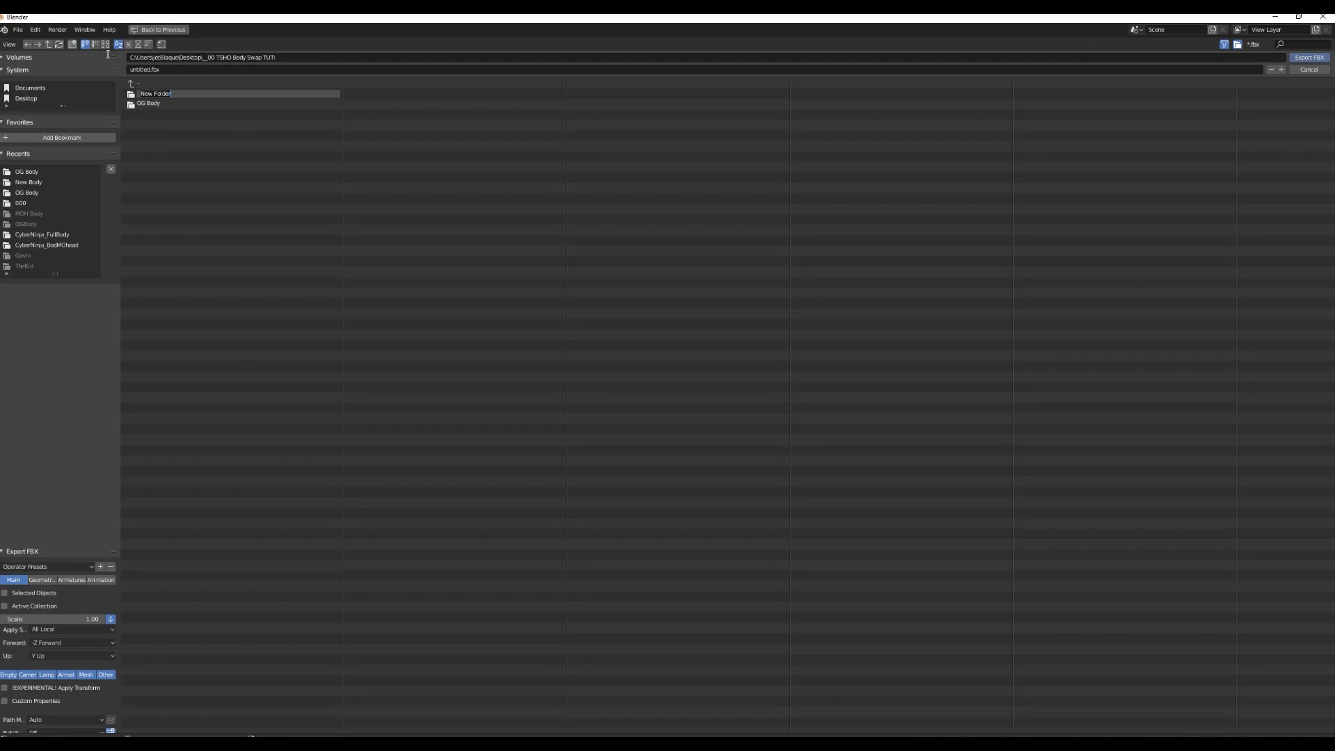
pyautogui.write('NEW Body')
pyautogui.press('Return')
pyautogui.click(141, 94)
# Step: Name the export file Cyber_WOH.fbx and export the headless body with the default FBX settings
pyautogui.click(217, 70)
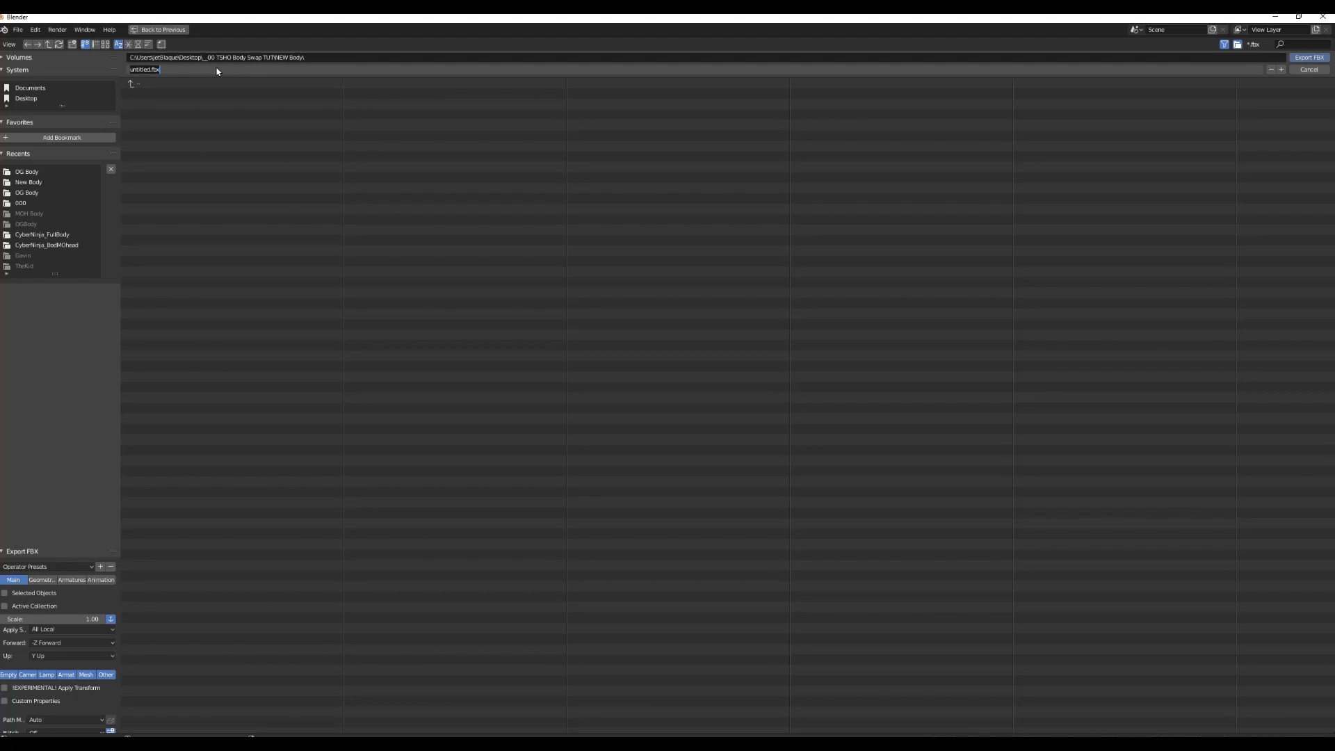
pyautogui.write('Cy')
pyautogui.press('Return')
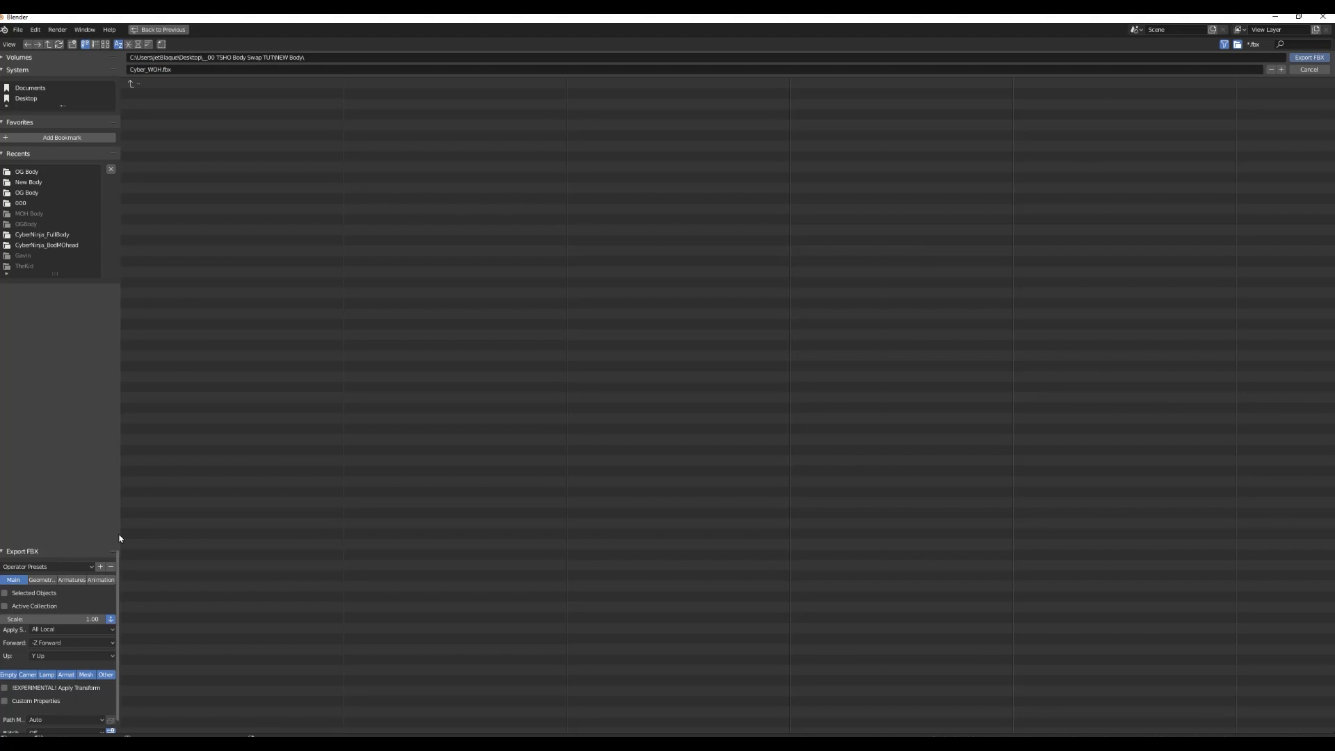
pyautogui.moveTo(119, 540); pyautogui.dragTo(209, 542)
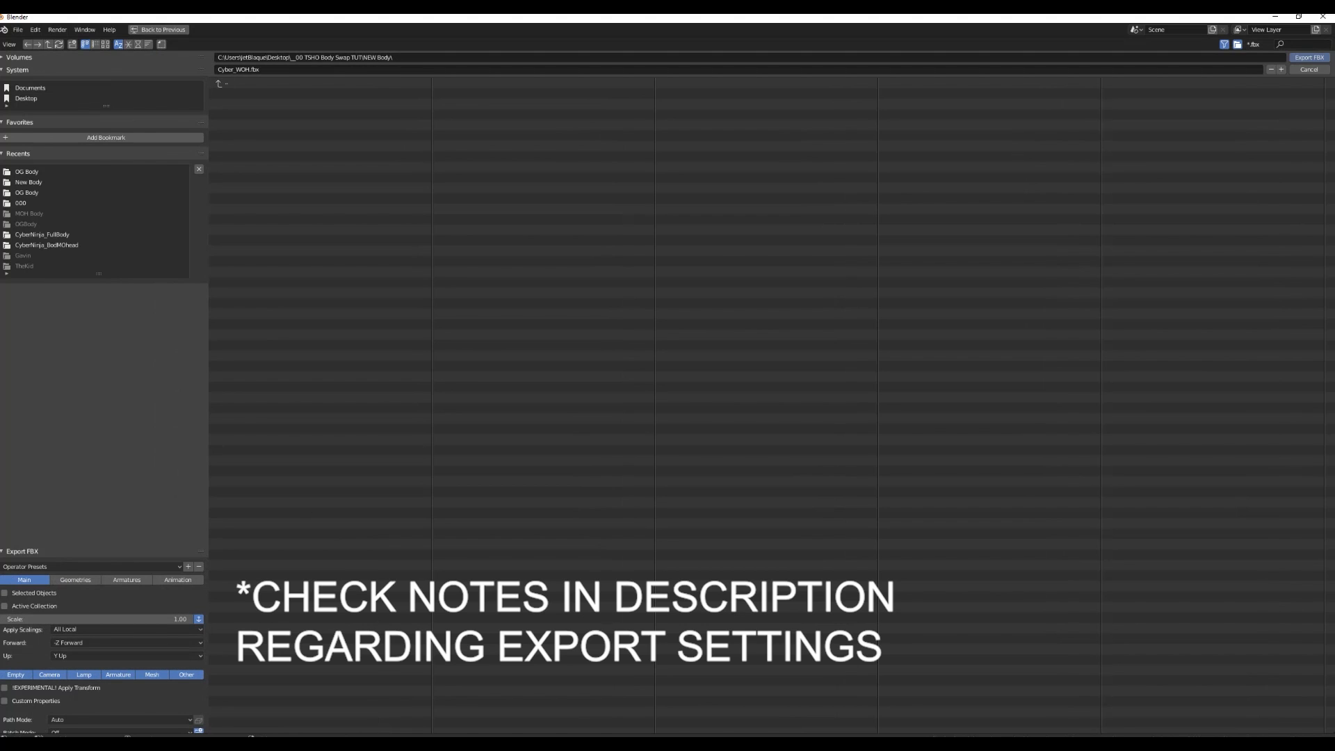
pyautogui.click(1308, 57)
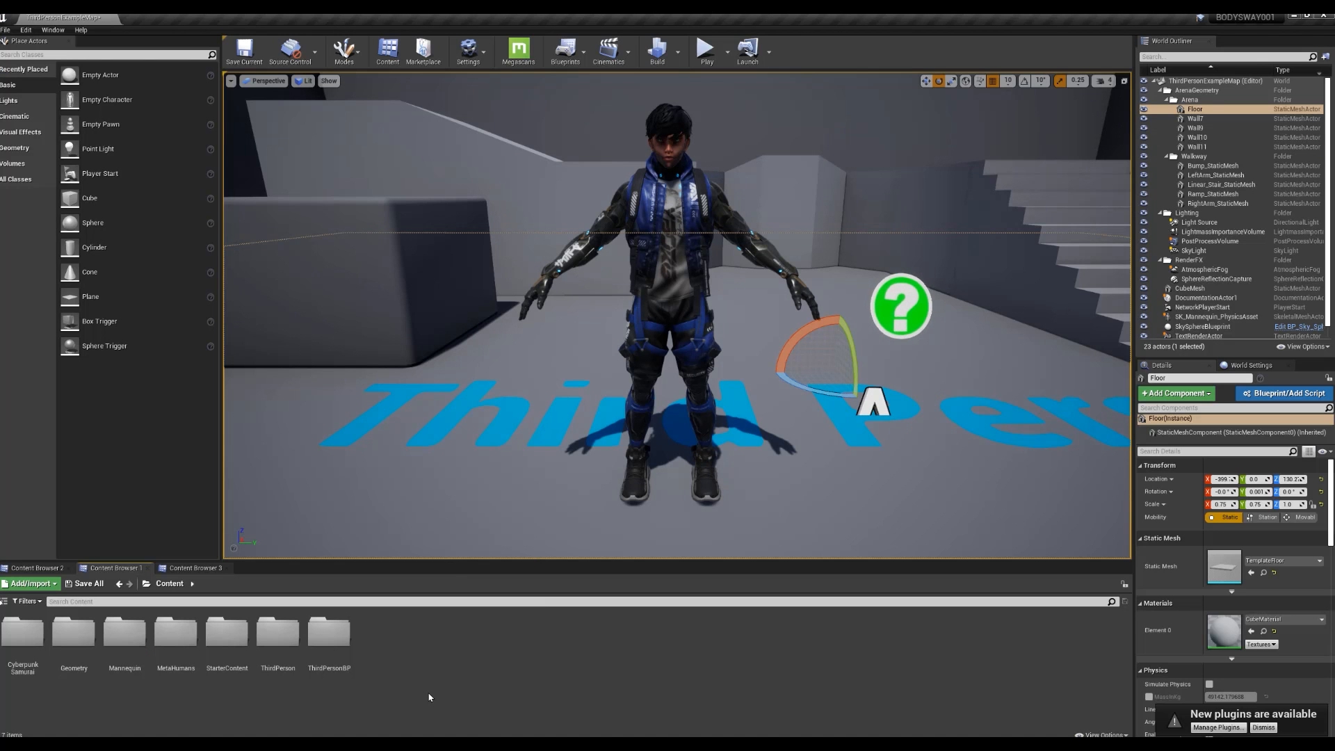
# Step: In Unreal Editor, create a folder named WOH in the project's Content root and open it
pyautogui.rightClick(429, 694)
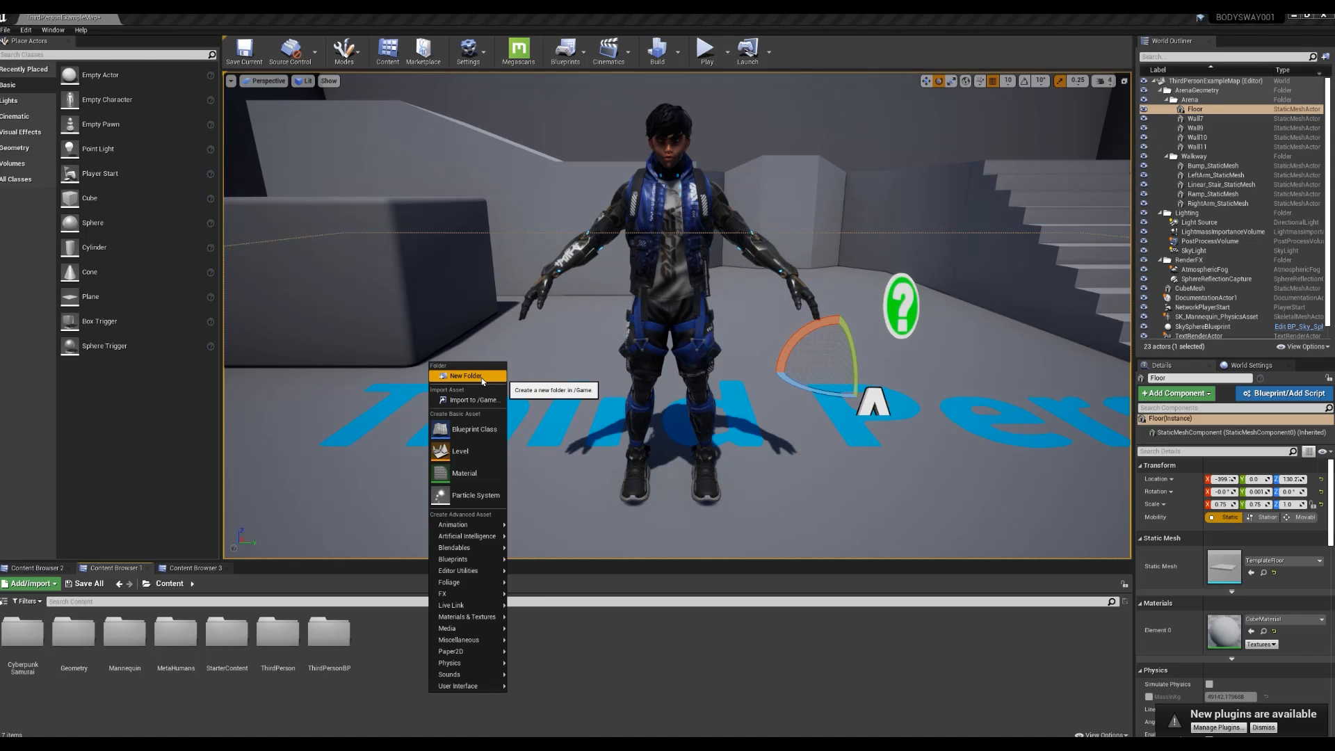
pyautogui.click(466, 375)
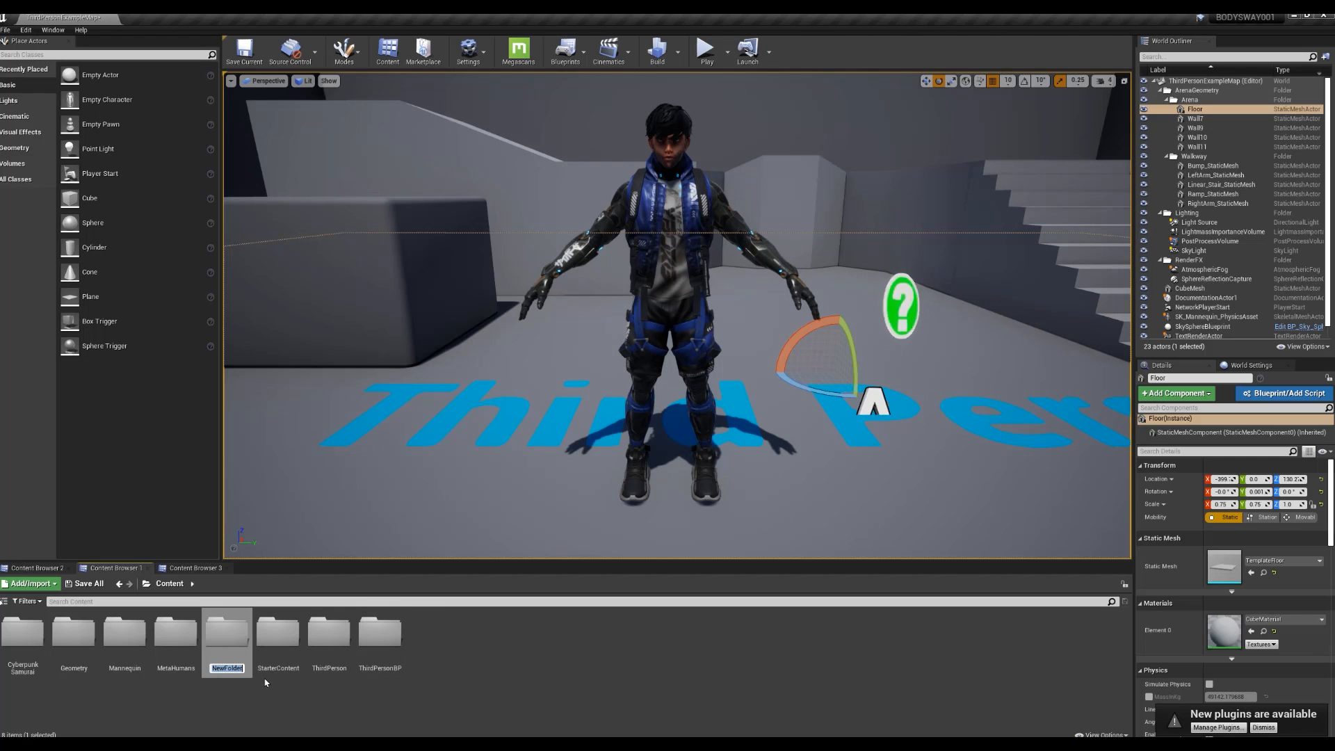
pyautogui.write('WOH')
pyautogui.press('Return')
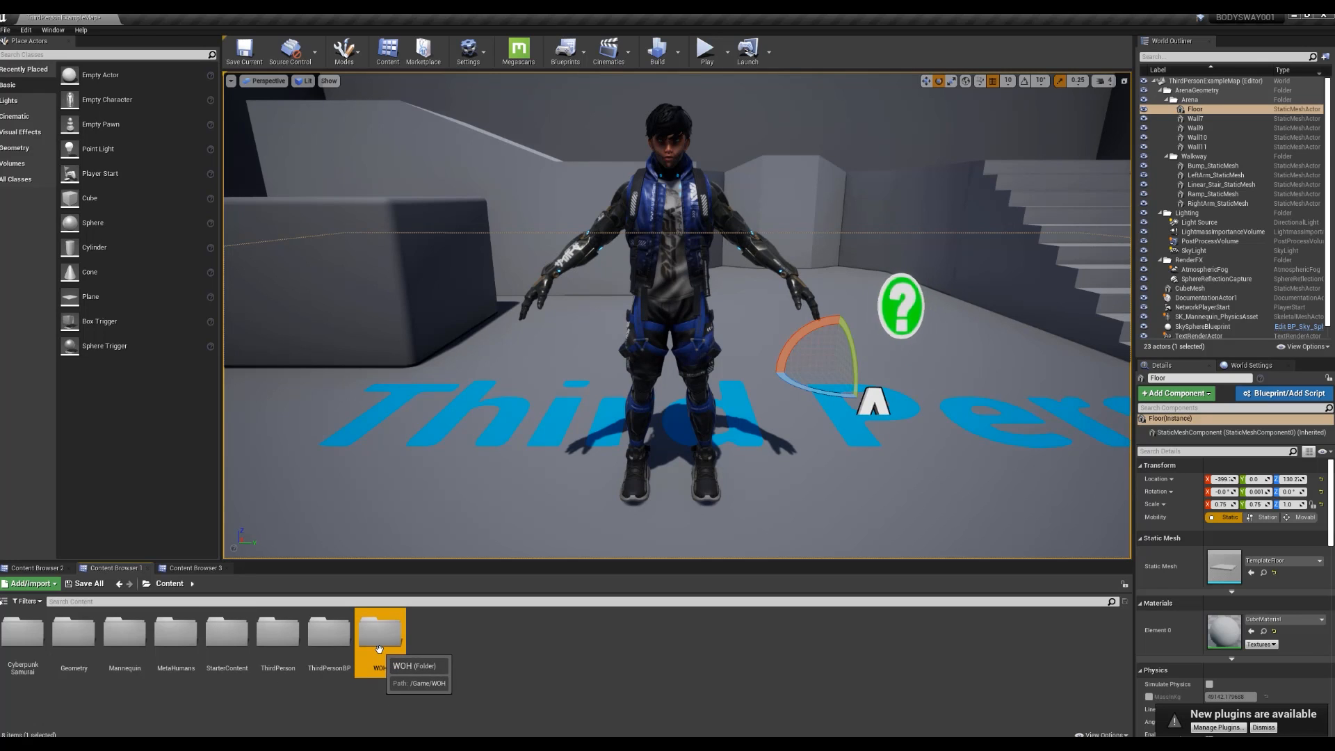
pyautogui.doubleClick(379, 648)
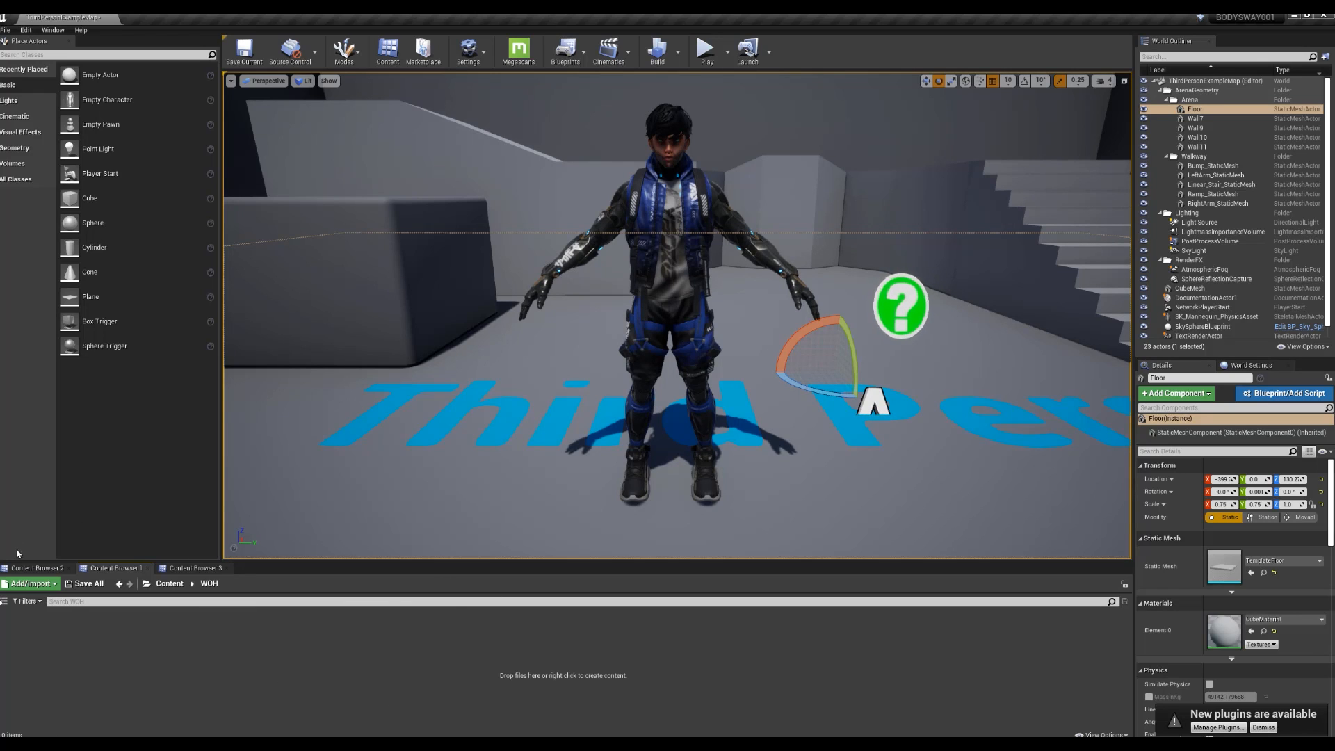
# Step: Import Cyber_WOH from the Desktop's NEW Body folder into WOH as a skeletal mesh with default options, and dismiss the message log
pyautogui.click(20, 586)
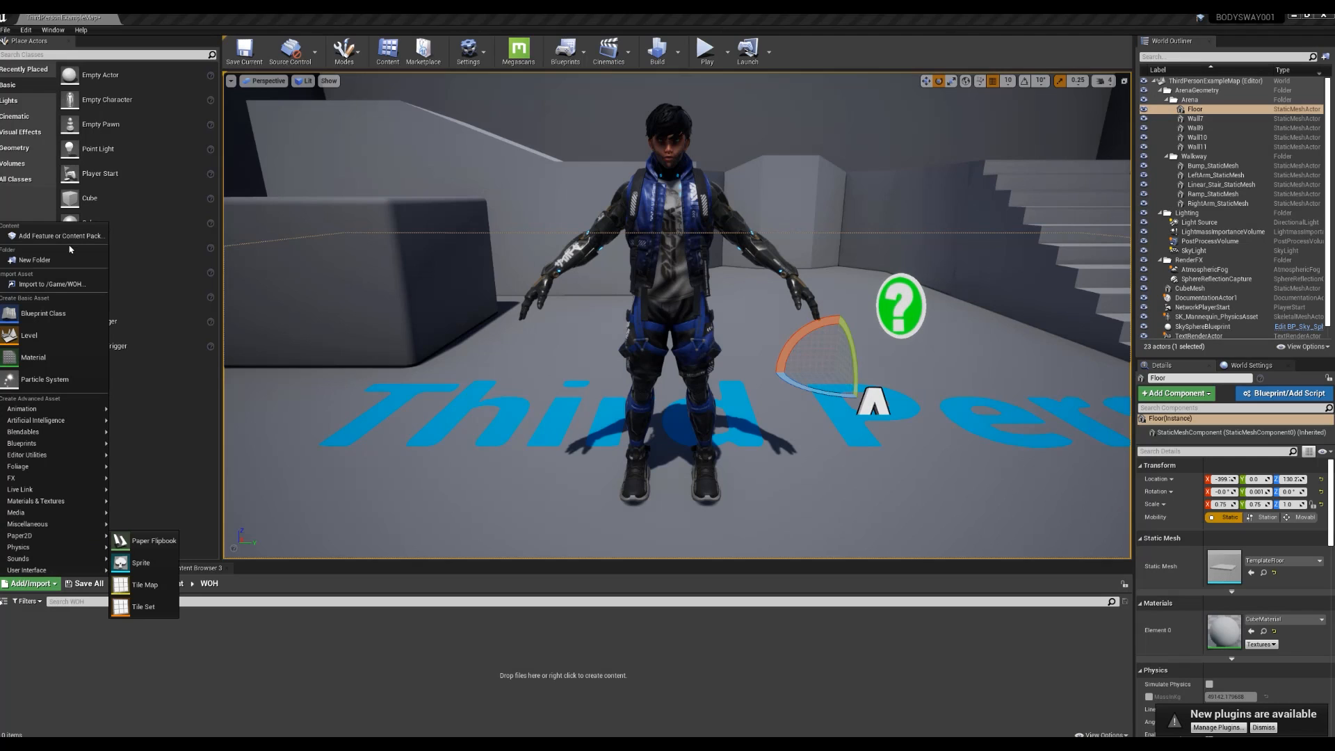
pyautogui.click(61, 285)
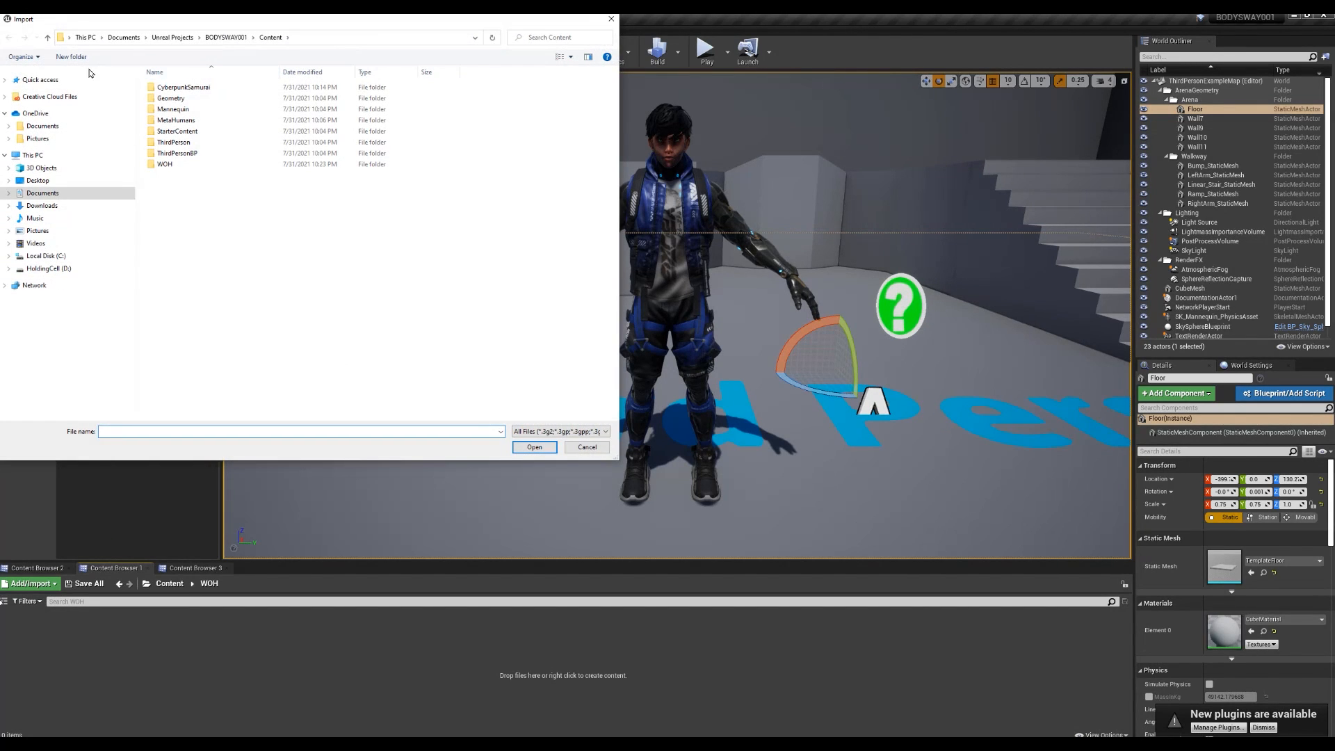
pyautogui.click(49, 184)
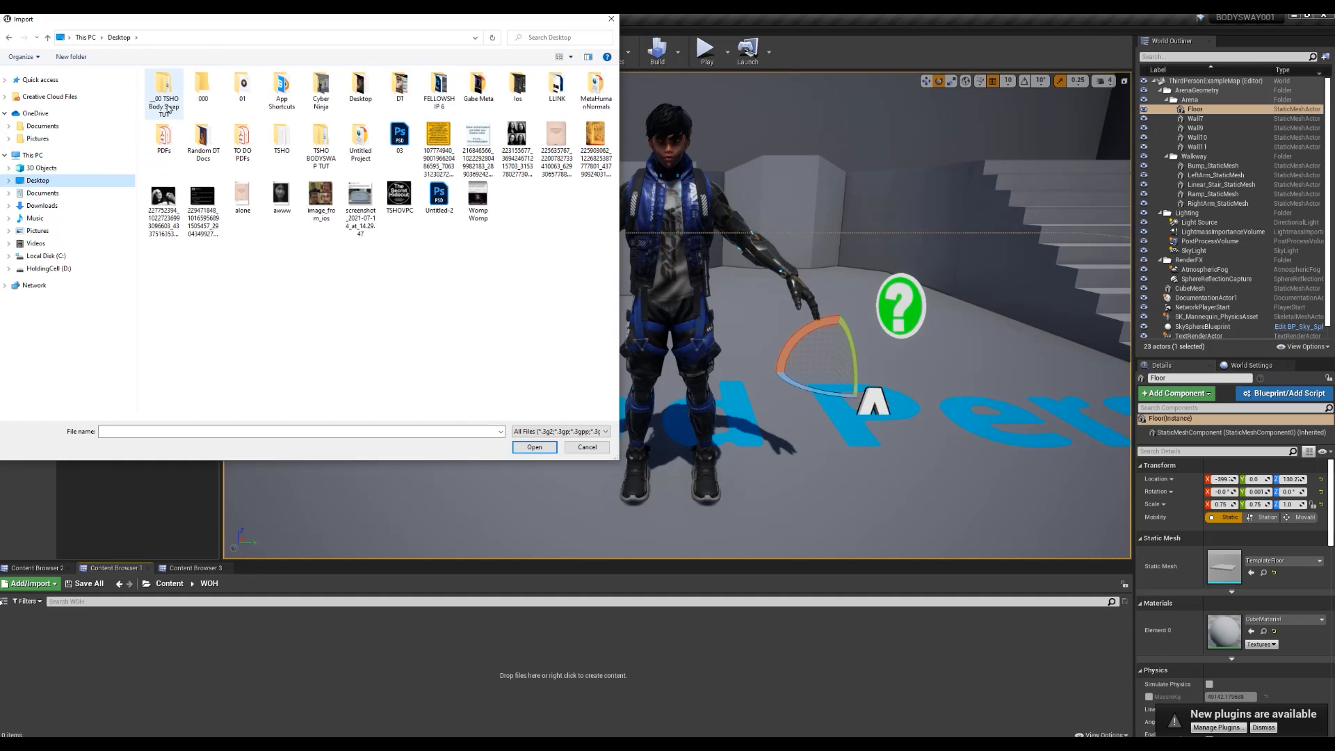
pyautogui.doubleClick(169, 102)
pyautogui.doubleClick(173, 88)
pyautogui.click(194, 89)
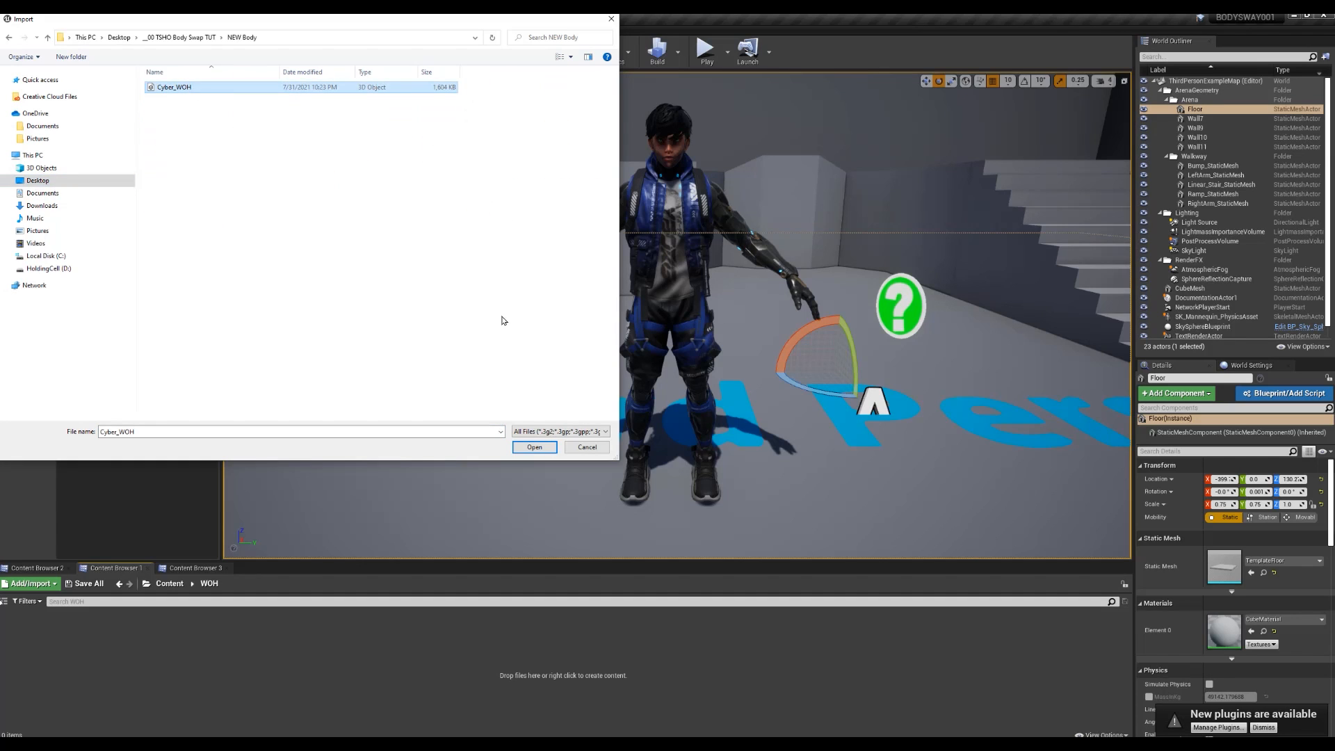
pyautogui.click(533, 447)
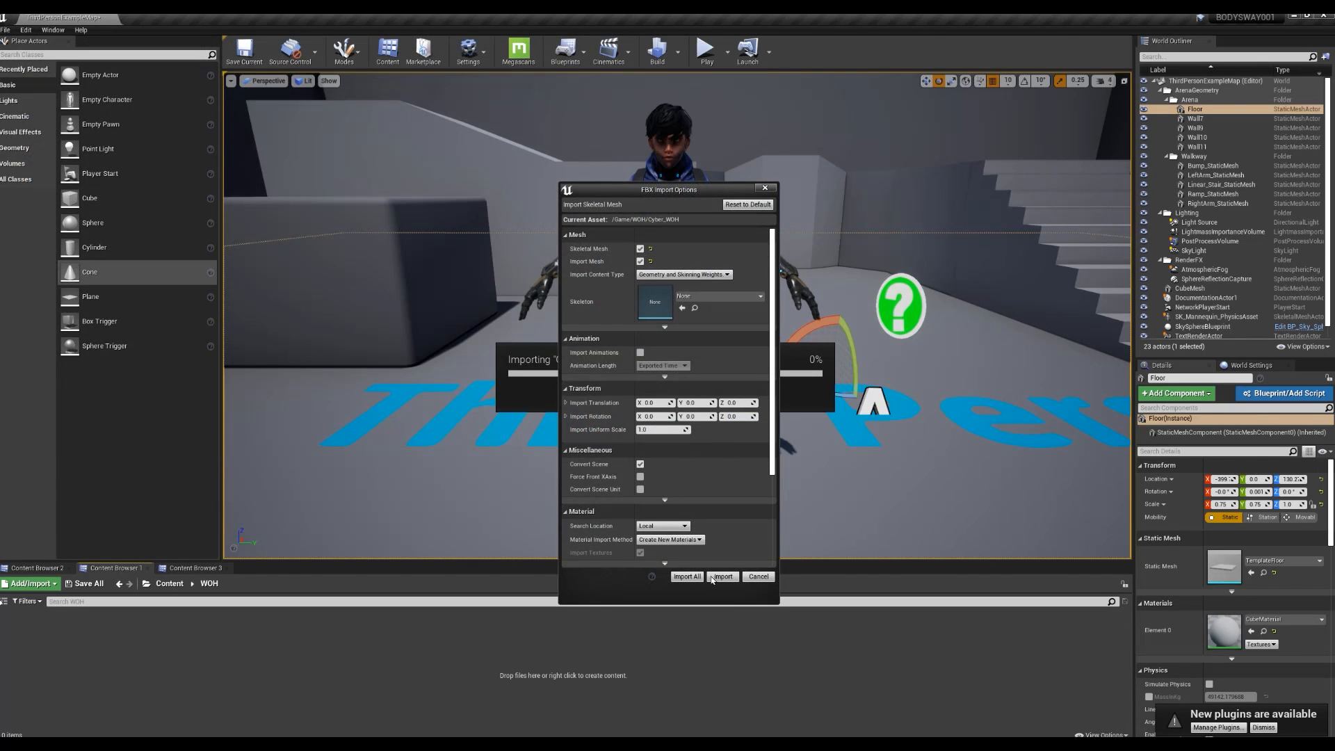
pyautogui.click(713, 578)
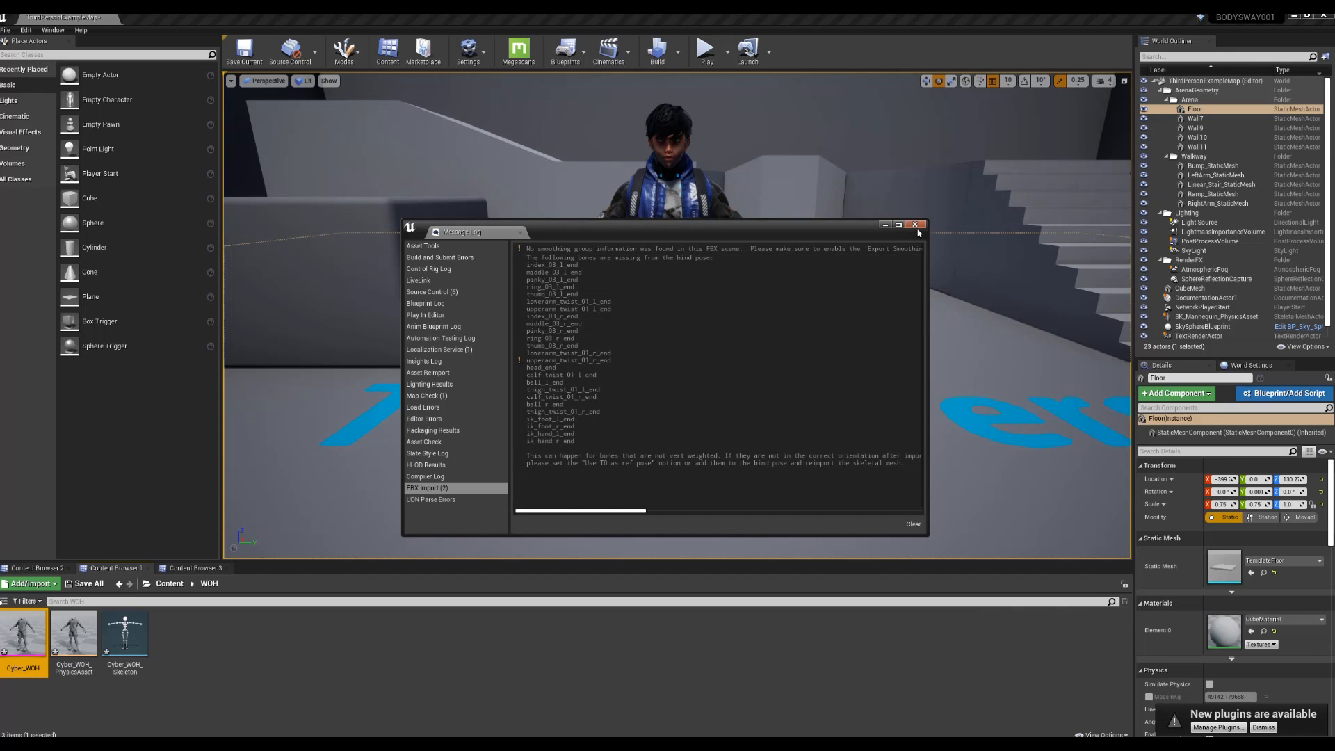
pyautogui.click(915, 225)
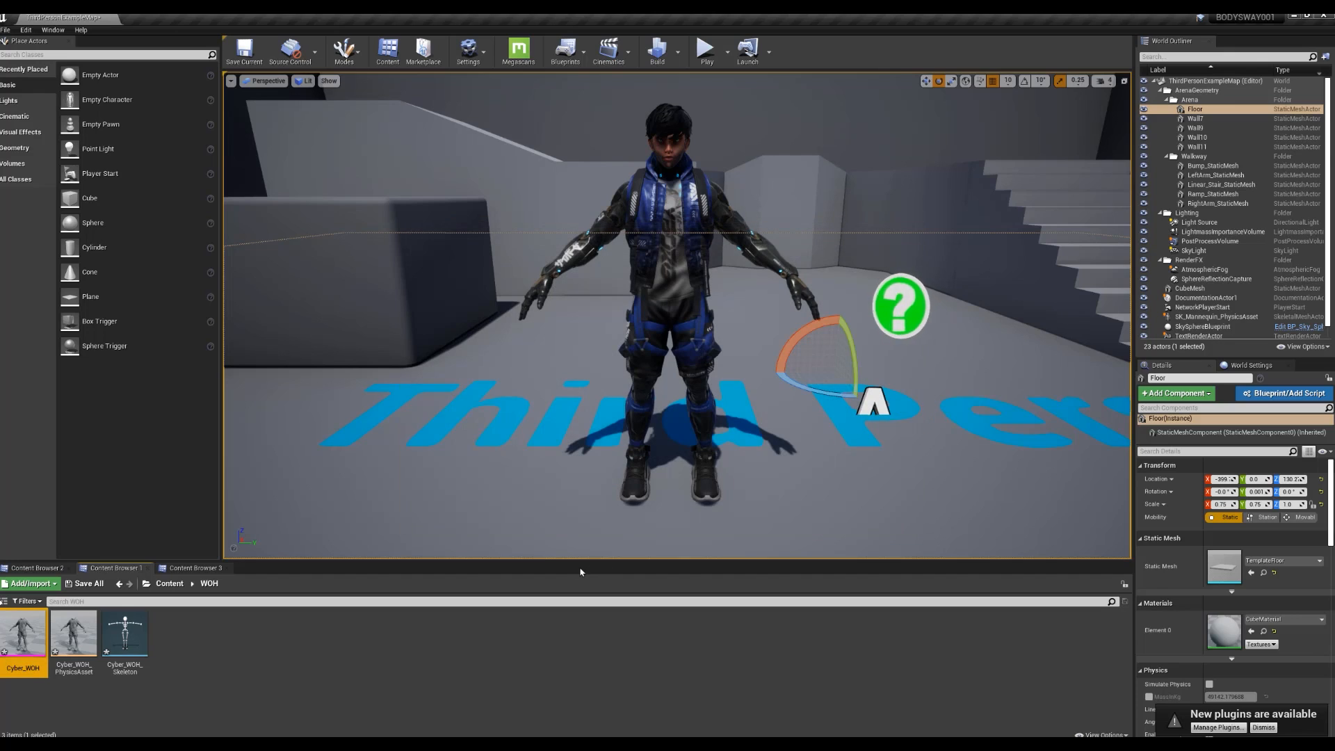
# Step: Place the Cyber_WOH skeletal mesh in the level beside the original samurai and move it along Y to -20
pyautogui.click(286, 651)
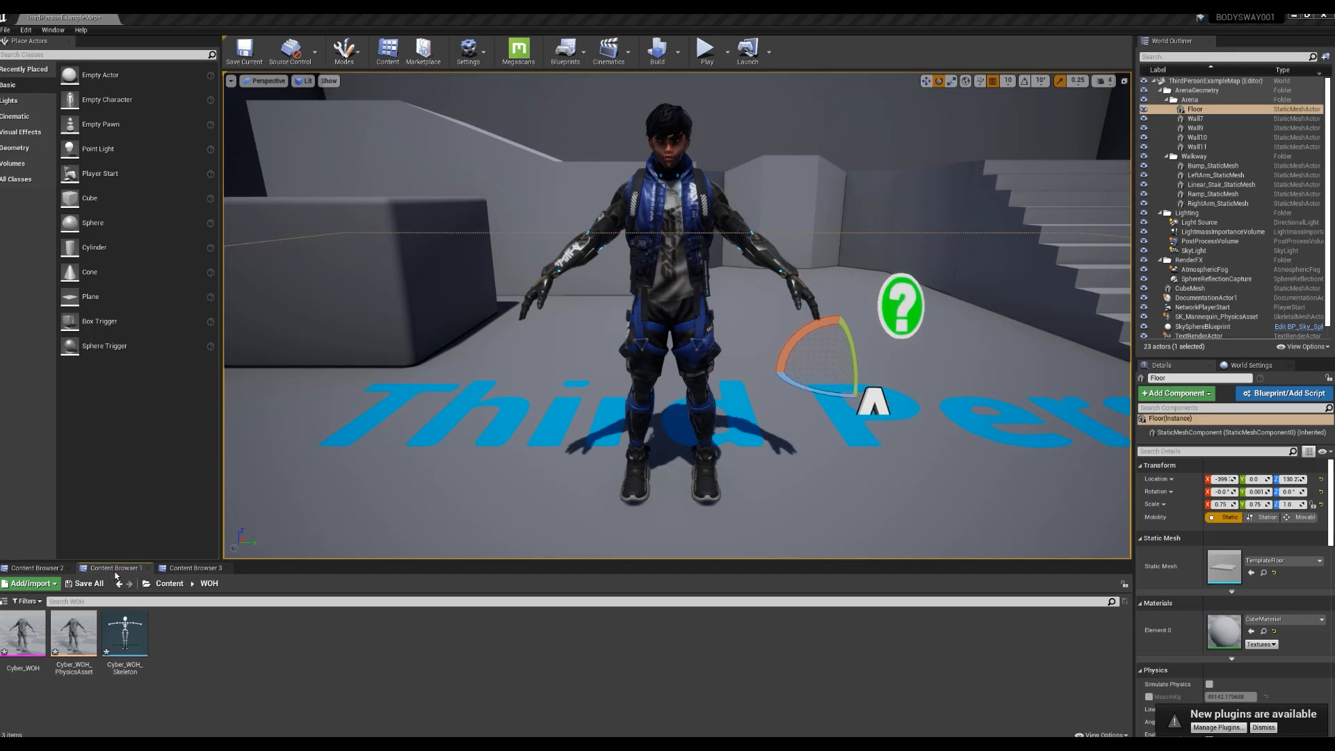
pyautogui.moveTo(23, 632); pyautogui.dragTo(880, 476)
pyautogui.moveTo(843, 399)
pyautogui.mouseDown(button='right')
pyautogui.moveTo(887, 401)
pyautogui.moveTo(844, 400)
pyautogui.mouseUp(button='right')
pyautogui.press('w')
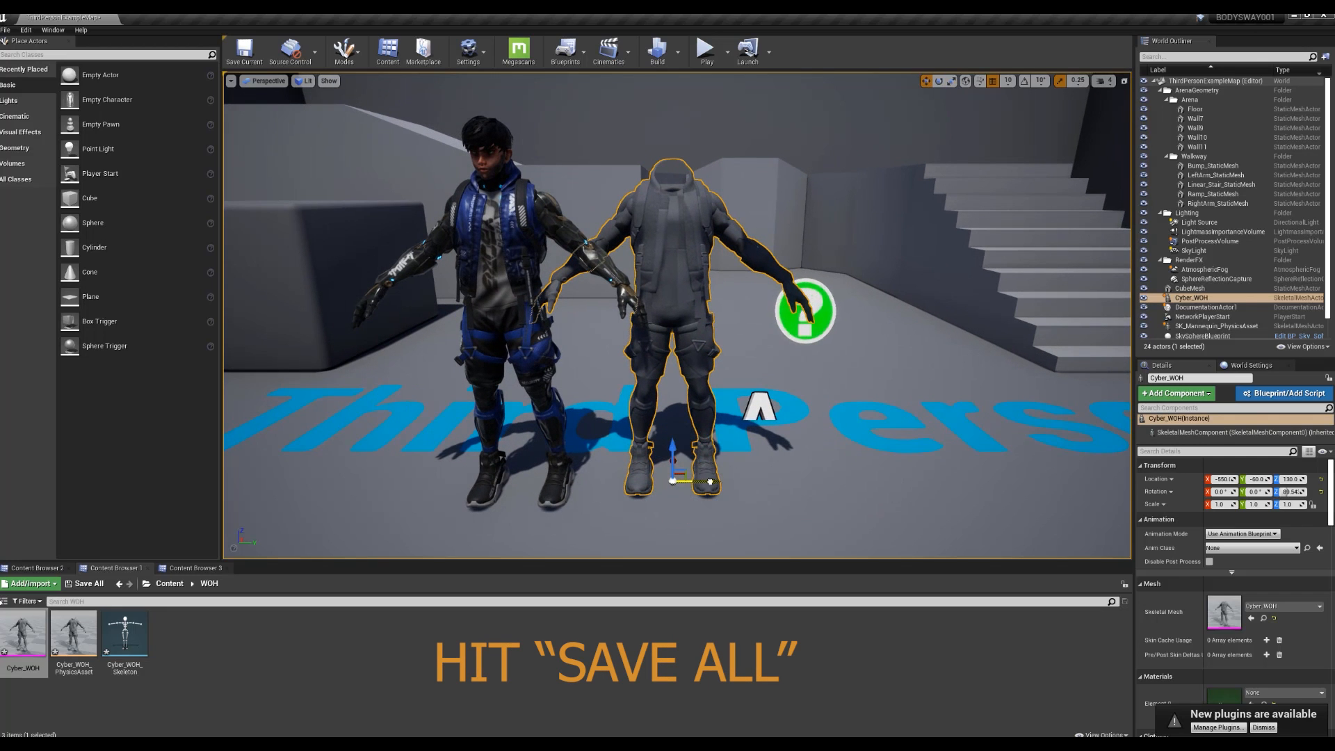
pyautogui.moveTo(710, 481); pyautogui.dragTo(775, 480)
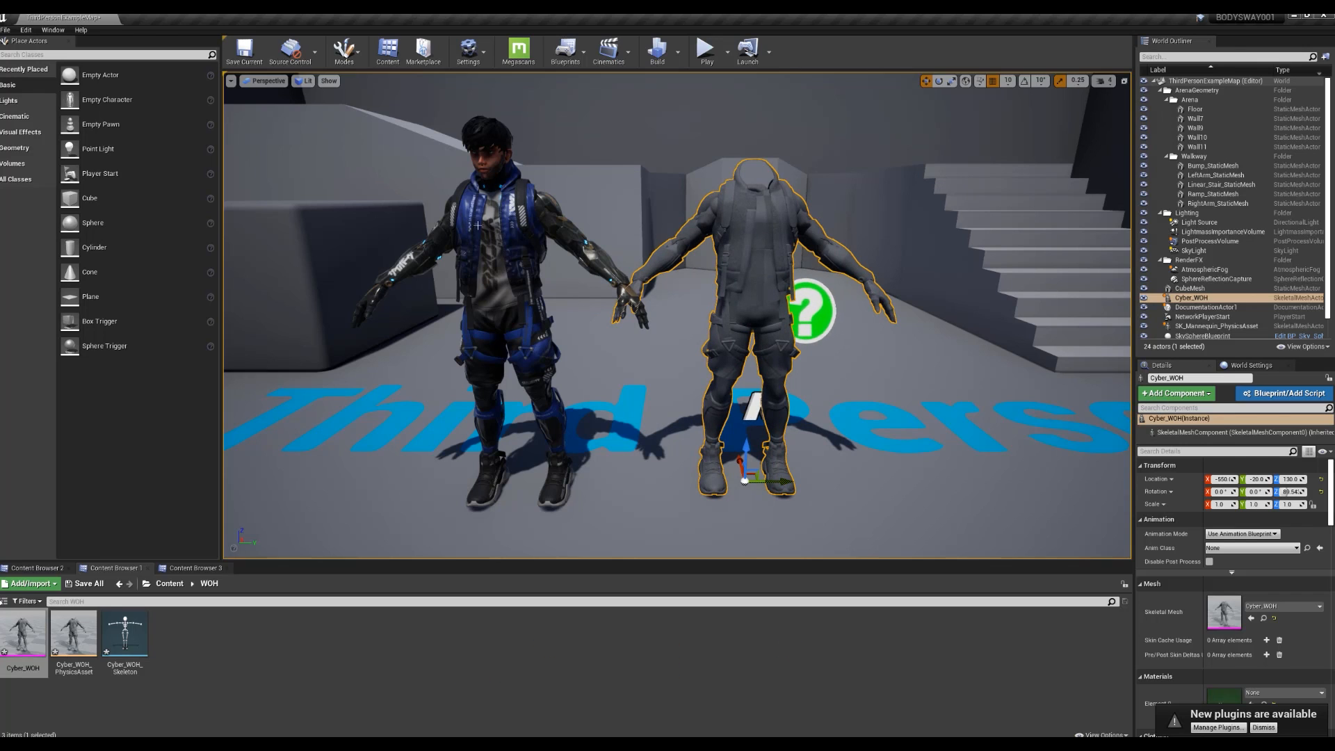
# Step: Locate the original samurai's MI_Body material and assign it to Element 0 of the headless Cyber_WOH body
pyautogui.click(489, 230)
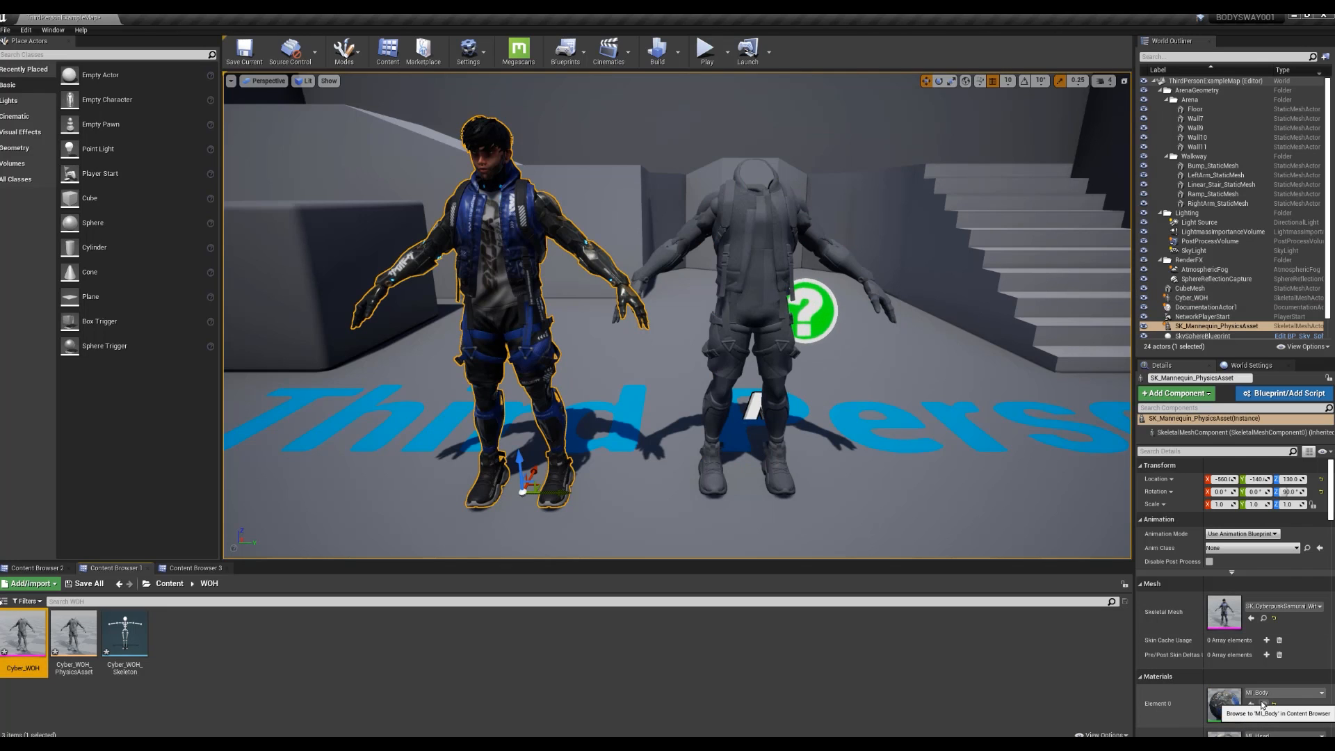
pyautogui.click(1262, 704)
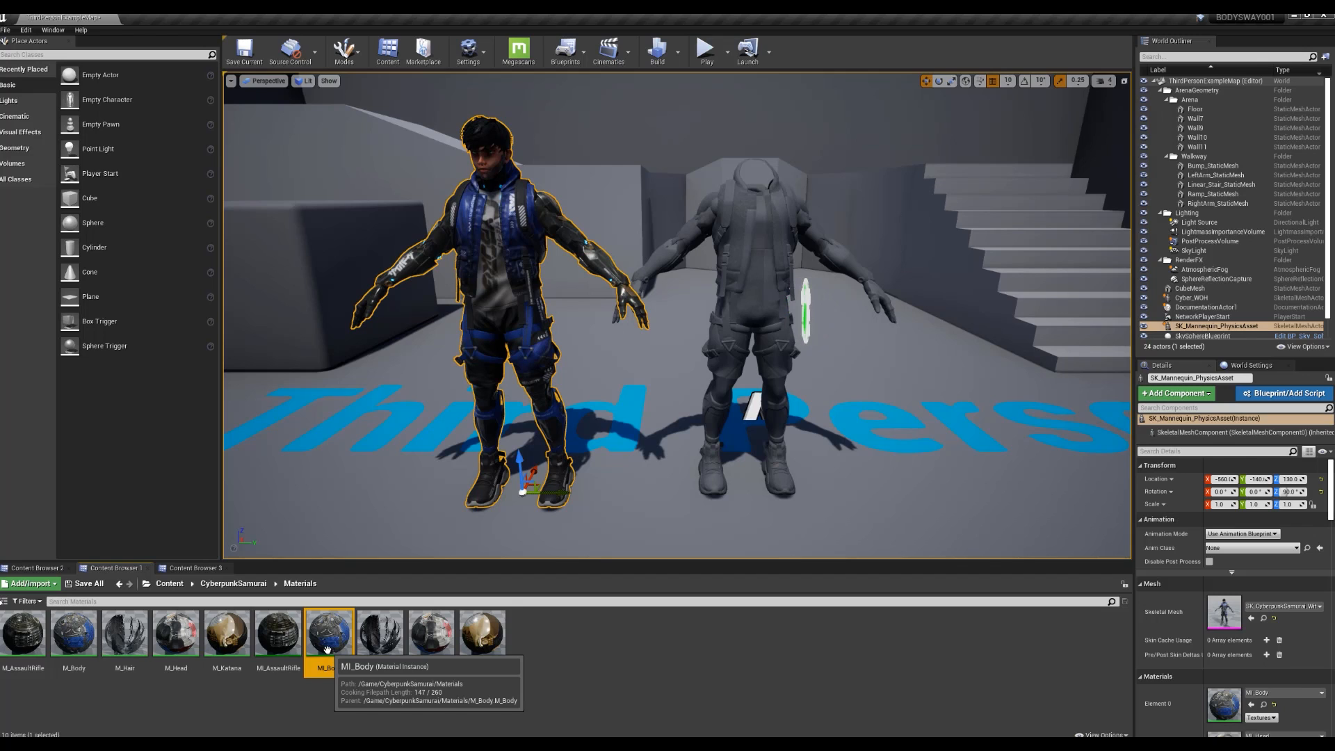
pyautogui.click(754, 292)
pyautogui.moveTo(327, 634); pyautogui.dragTo(1237, 695)
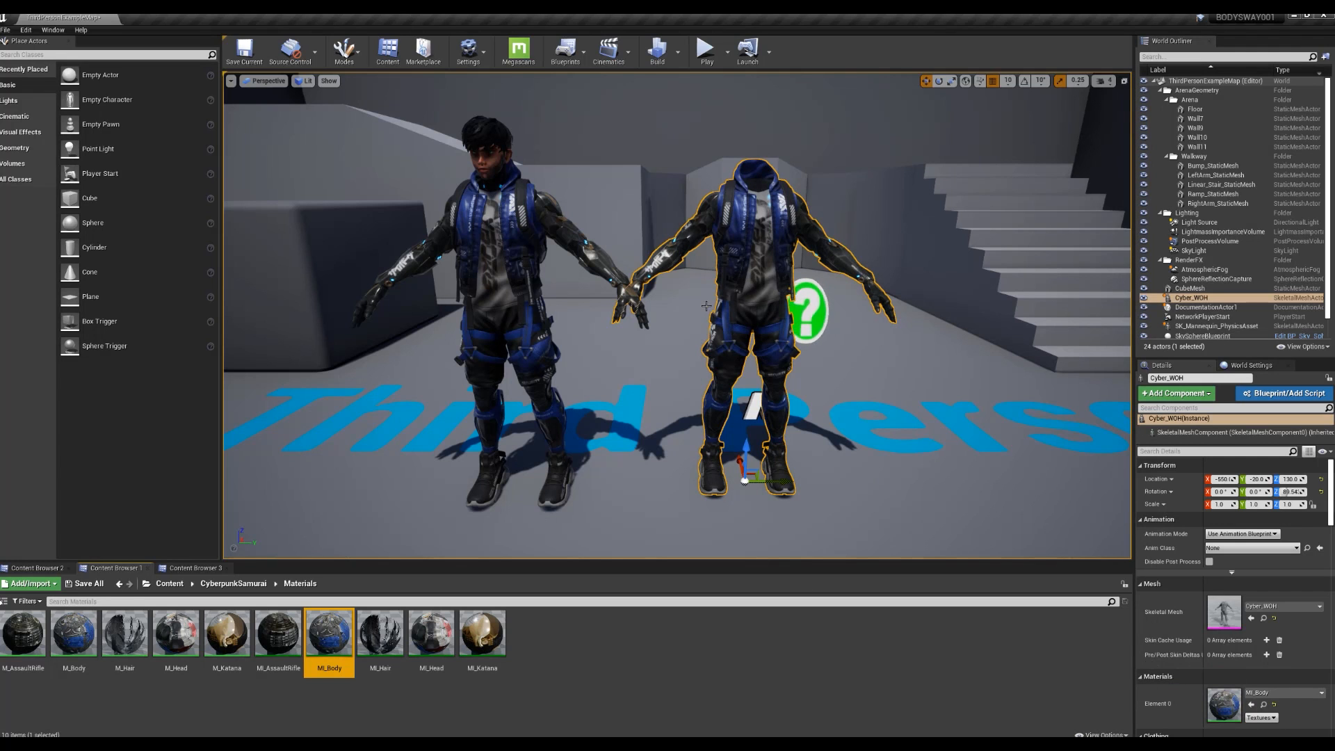
pyautogui.moveTo(644, 394)
pyautogui.mouseDown(button='right')
pyautogui.moveTo(598, 381)
pyautogui.moveTo(641, 397)
pyautogui.moveTo(629, 385)
pyautogui.mouseUp(button='right')
pyautogui.scroll(4, 677, 315)
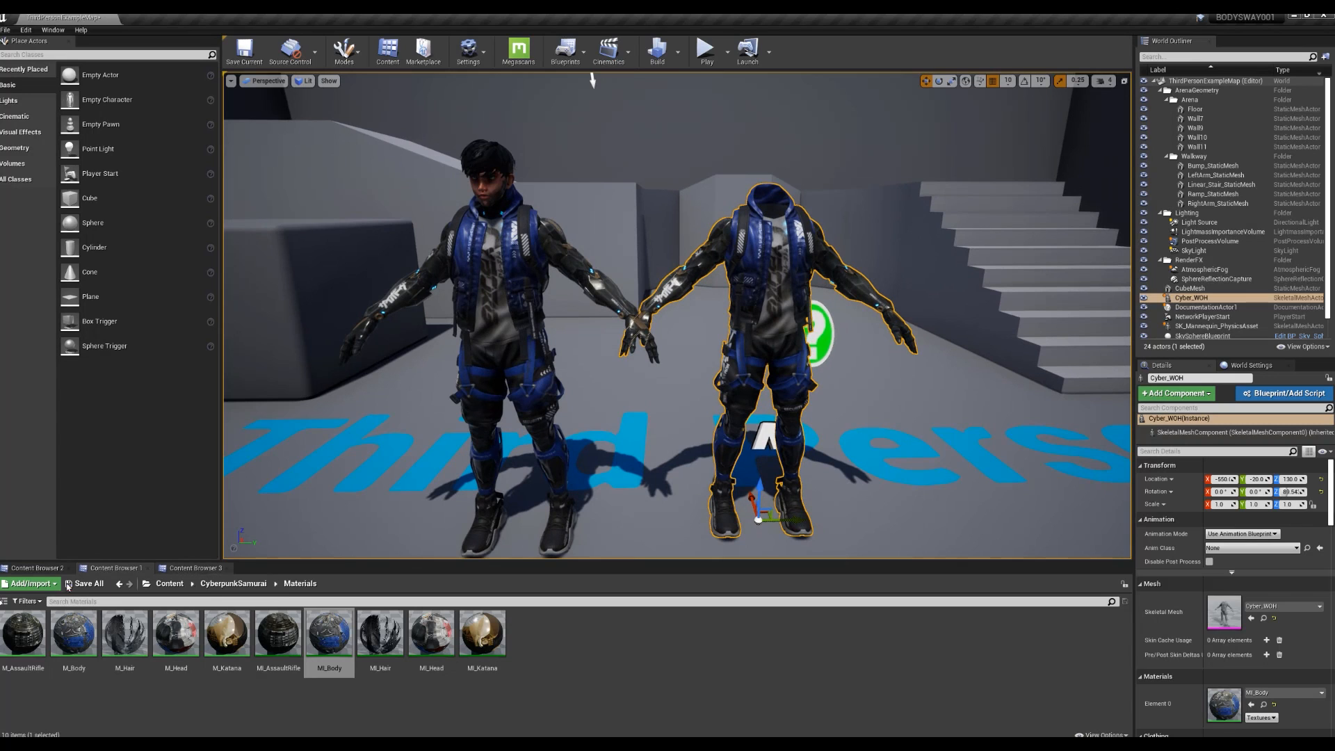
# Step: Place the BP_GavinWOH blueprint from the MetaHumans/Gavin folder in the level next to the headless body
pyautogui.click(38, 568)
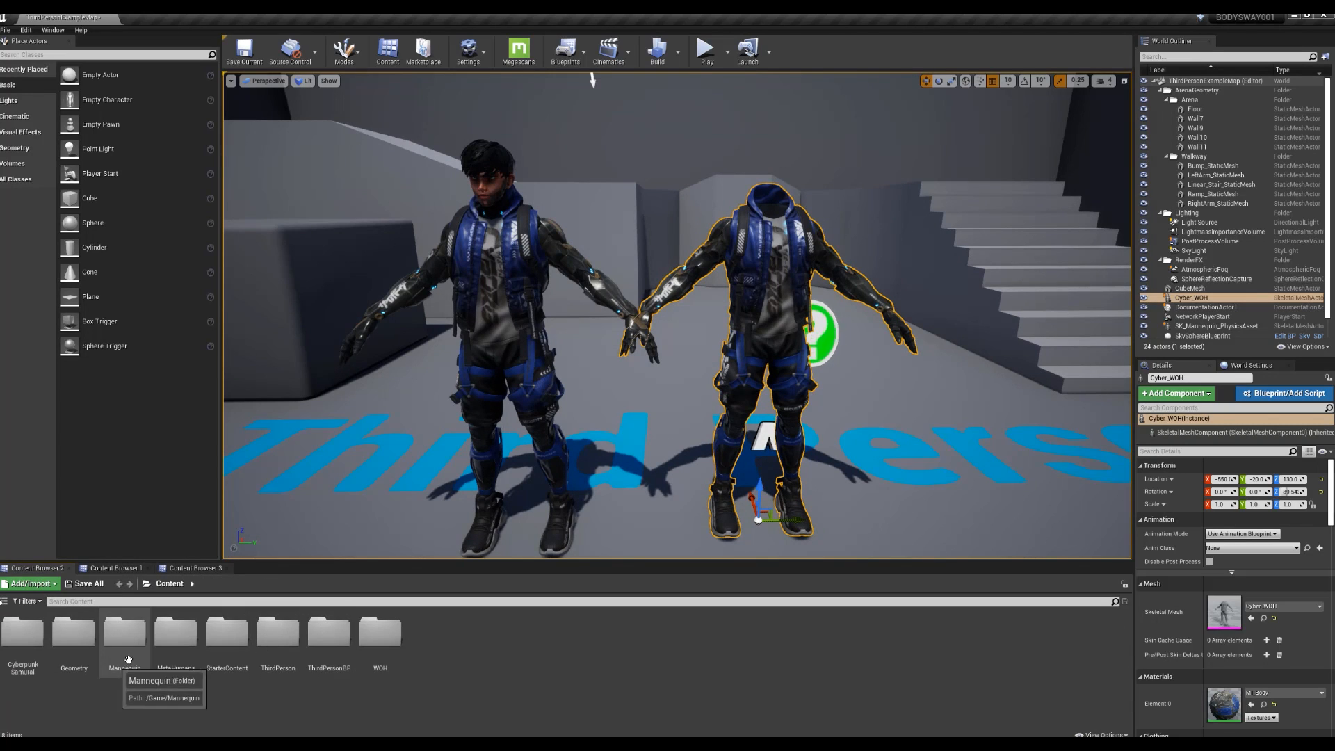
pyautogui.doubleClick(177, 645)
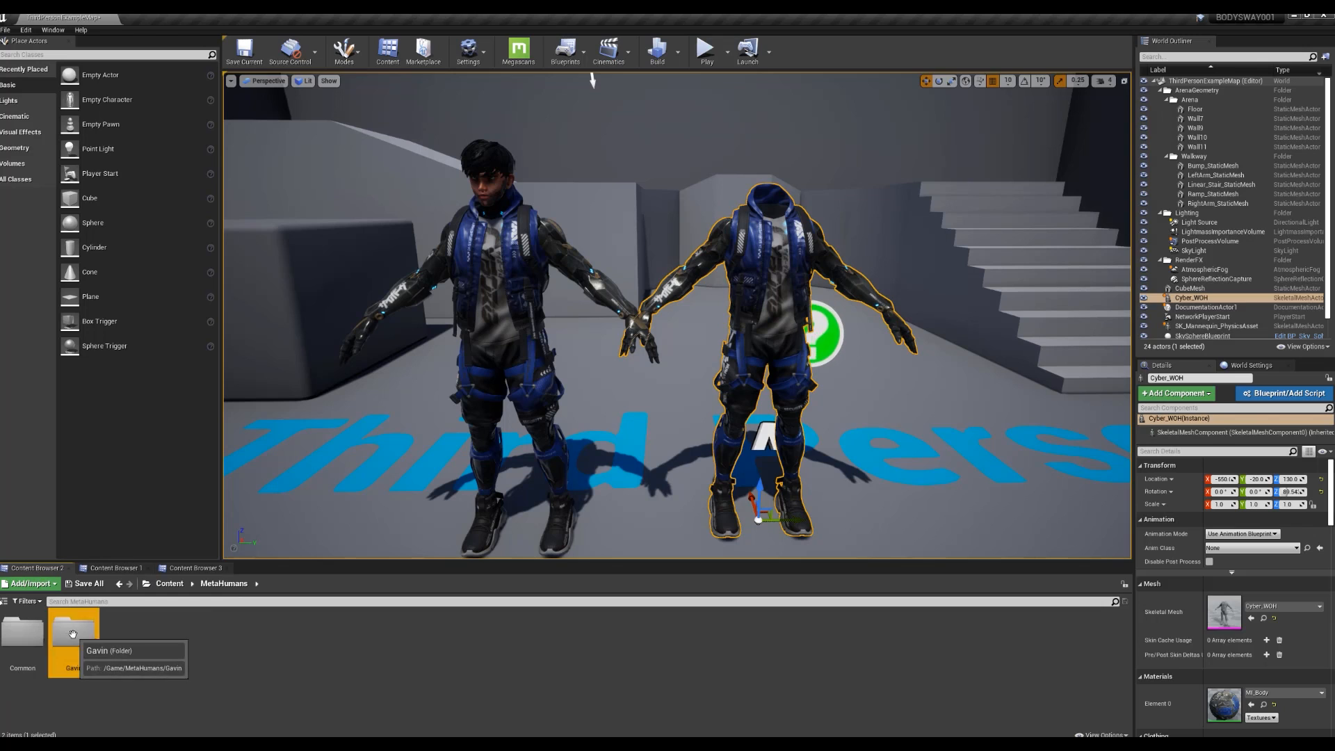
pyautogui.doubleClick(73, 634)
pyautogui.moveTo(420, 648); pyautogui.dragTo(820, 495)
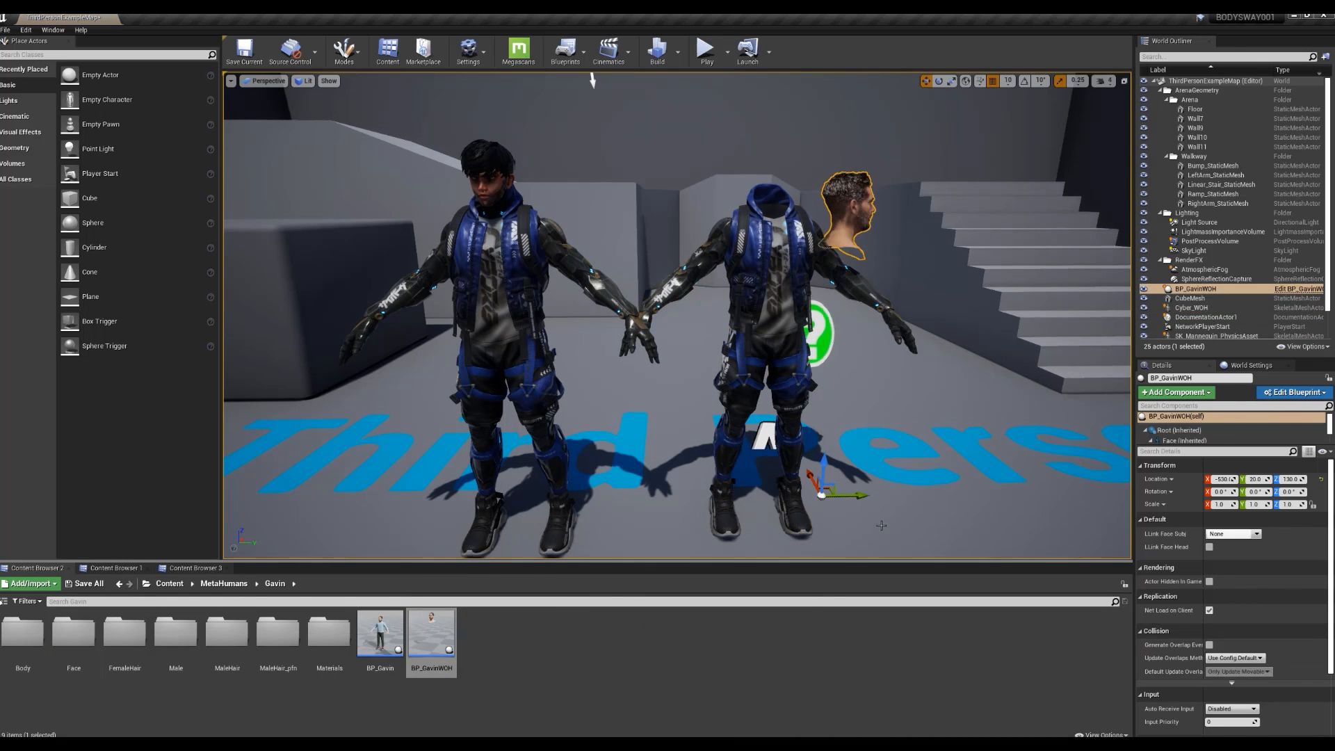
# Step: Rotate the BP_GavinWOH head to 90° about Z so it faces the same way as the body
pyautogui.press('e')
pyautogui.moveTo(843, 532); pyautogui.dragTo(889, 502)
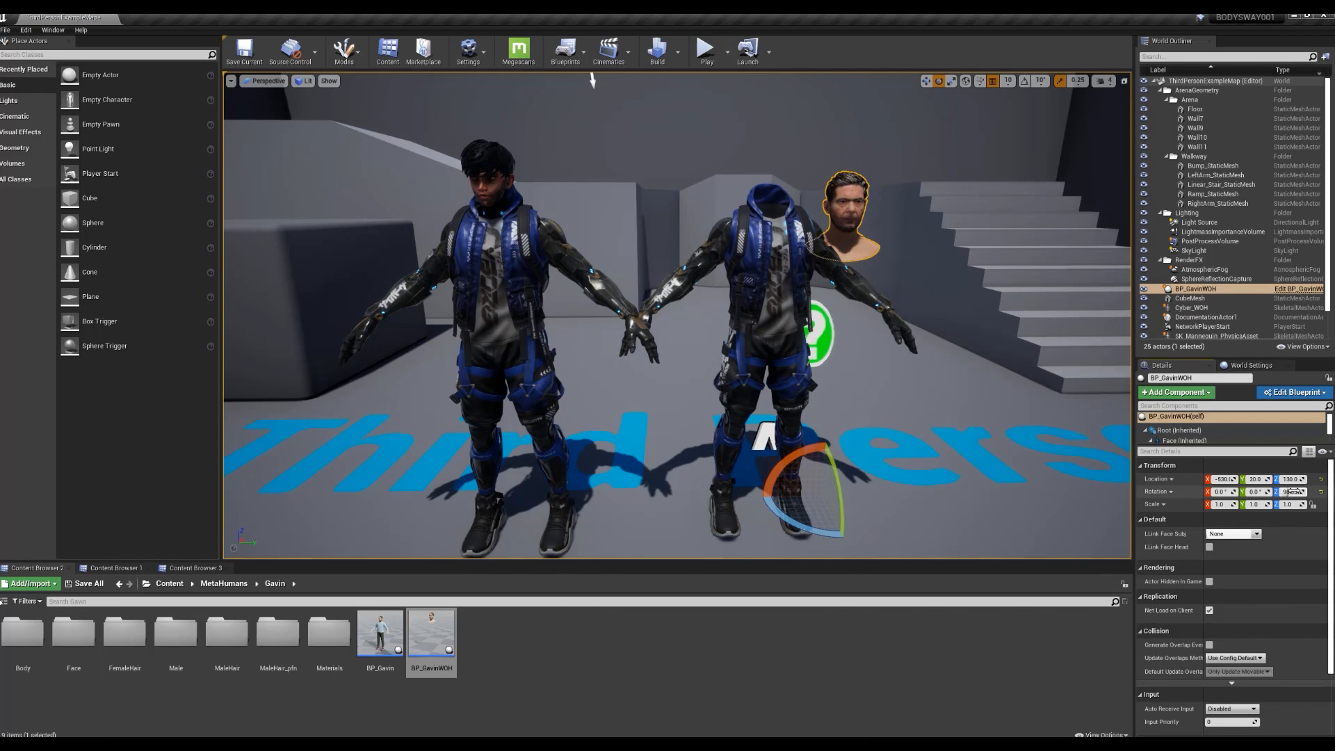
pyautogui.write('90')
pyautogui.press('Return')
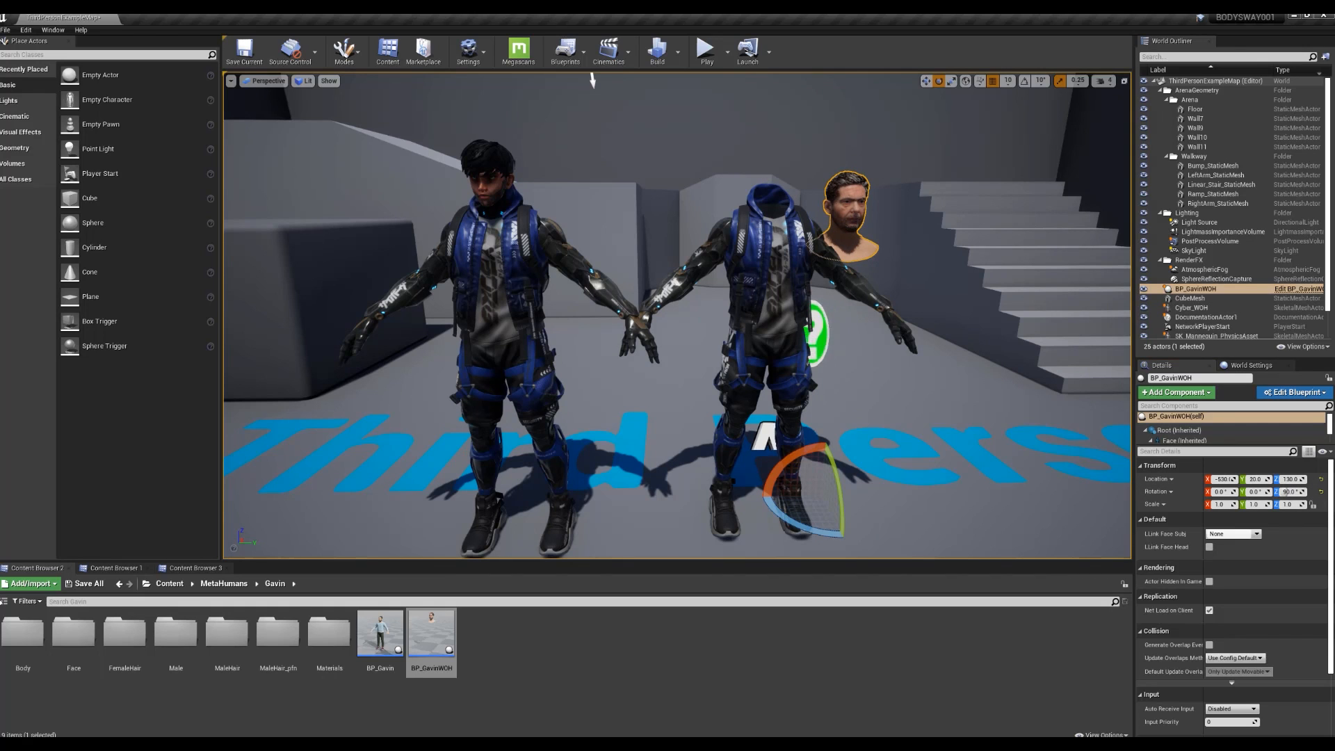
# Step: Move the BP_GavinWOH head onto the headless body's neck, at about X -540, Y -20, Z 140
pyautogui.press('w')
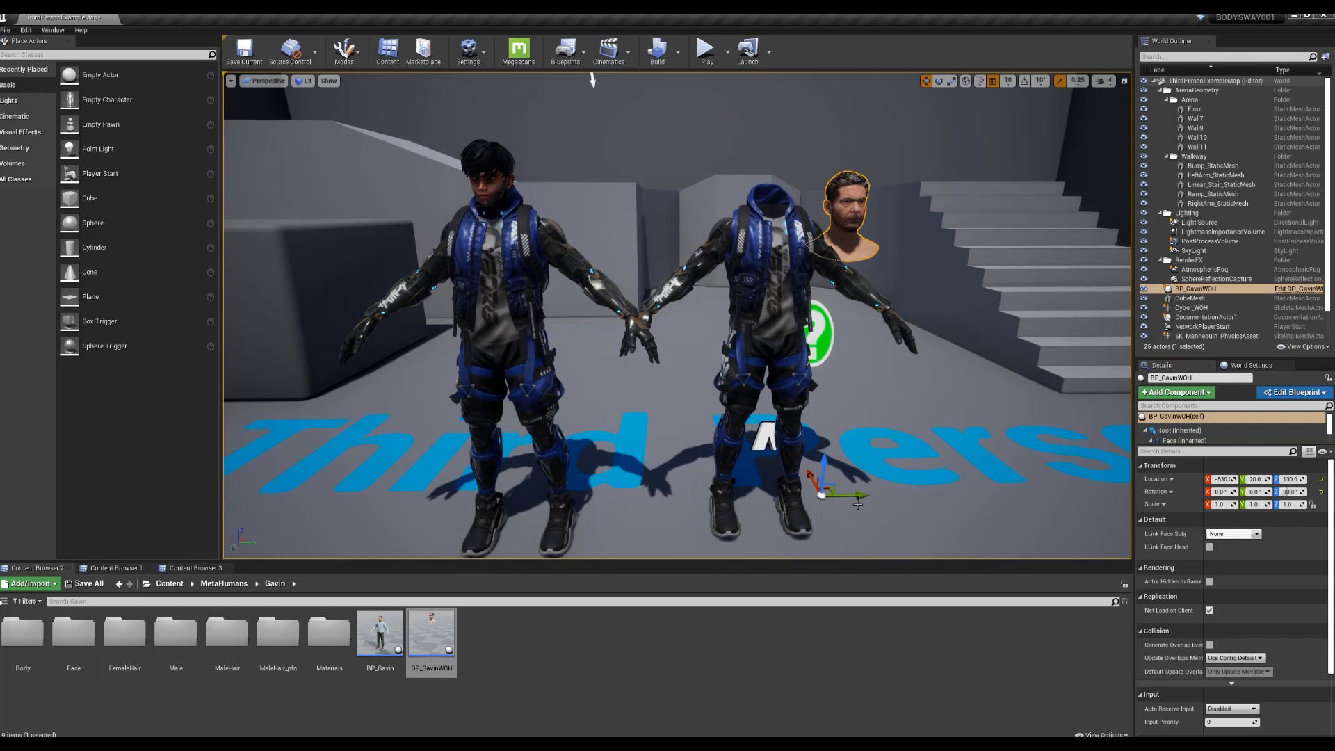
pyautogui.moveTo(851, 495); pyautogui.dragTo(782, 494)
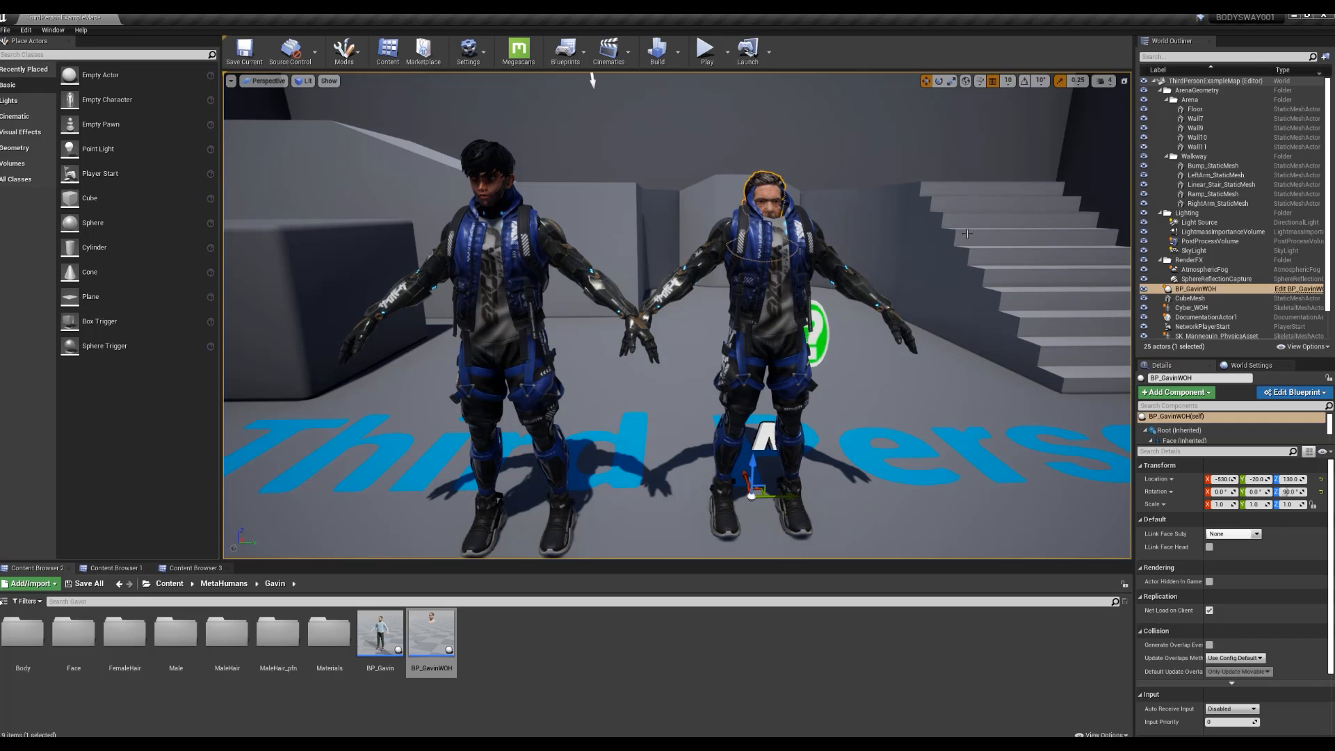
pyautogui.keyDown('alt'); pyautogui.moveTo(839, 457); pyautogui.dragTo(768, 539); pyautogui.keyUp('alt')
pyautogui.keyDown('alt'); pyautogui.moveTo(768, 539); pyautogui.dragTo(765, 480, button='middle'); pyautogui.keyUp('alt')
pyautogui.moveTo(727, 462); pyautogui.dragTo(796, 431)
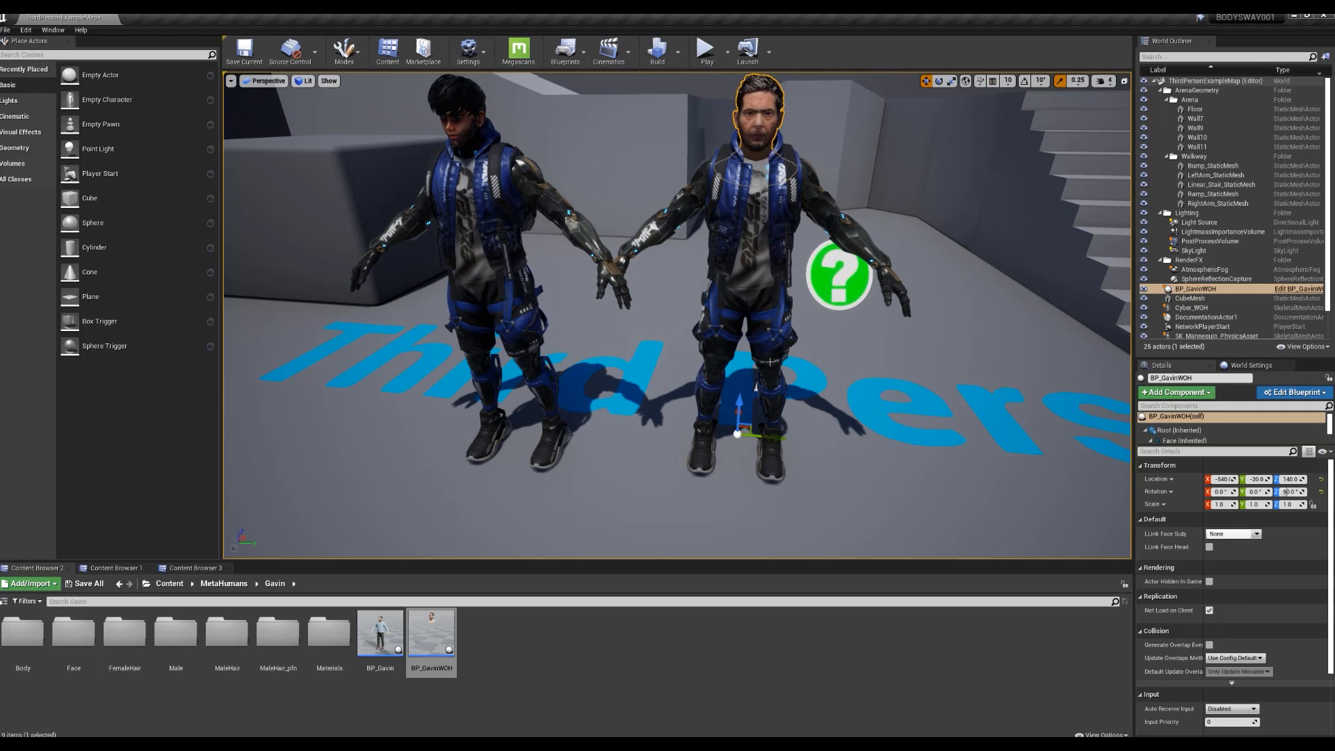
# Step: Fine-tune the BP_GavinWOH head's fit on the neck, moving it to about X -543, Y -19.9, Z 142.2
pyautogui.moveTo(741, 396); pyautogui.dragTo(740, 392)
pyautogui.keyDown('alt'); pyautogui.moveTo(778, 324); pyautogui.dragTo(965, 327); pyautogui.keyUp('alt')
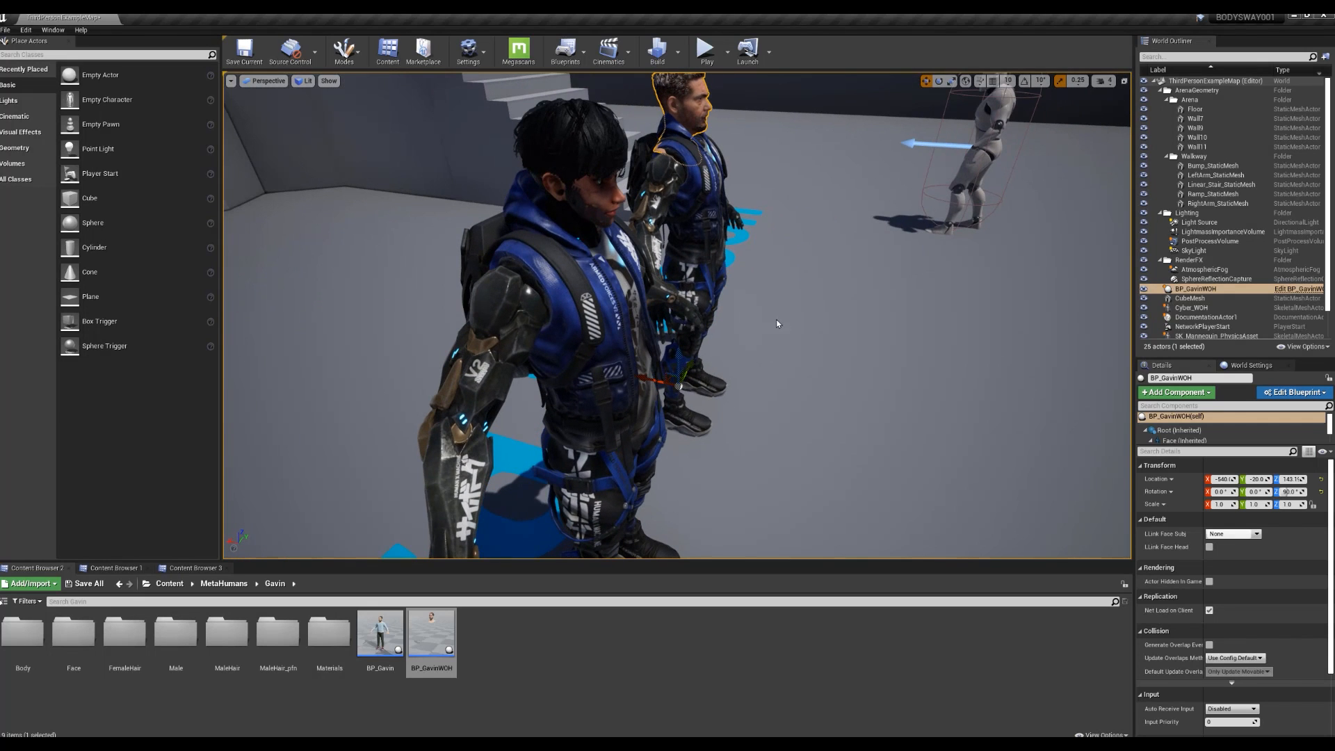
pyautogui.moveTo(651, 381); pyautogui.dragTo(428, 374)
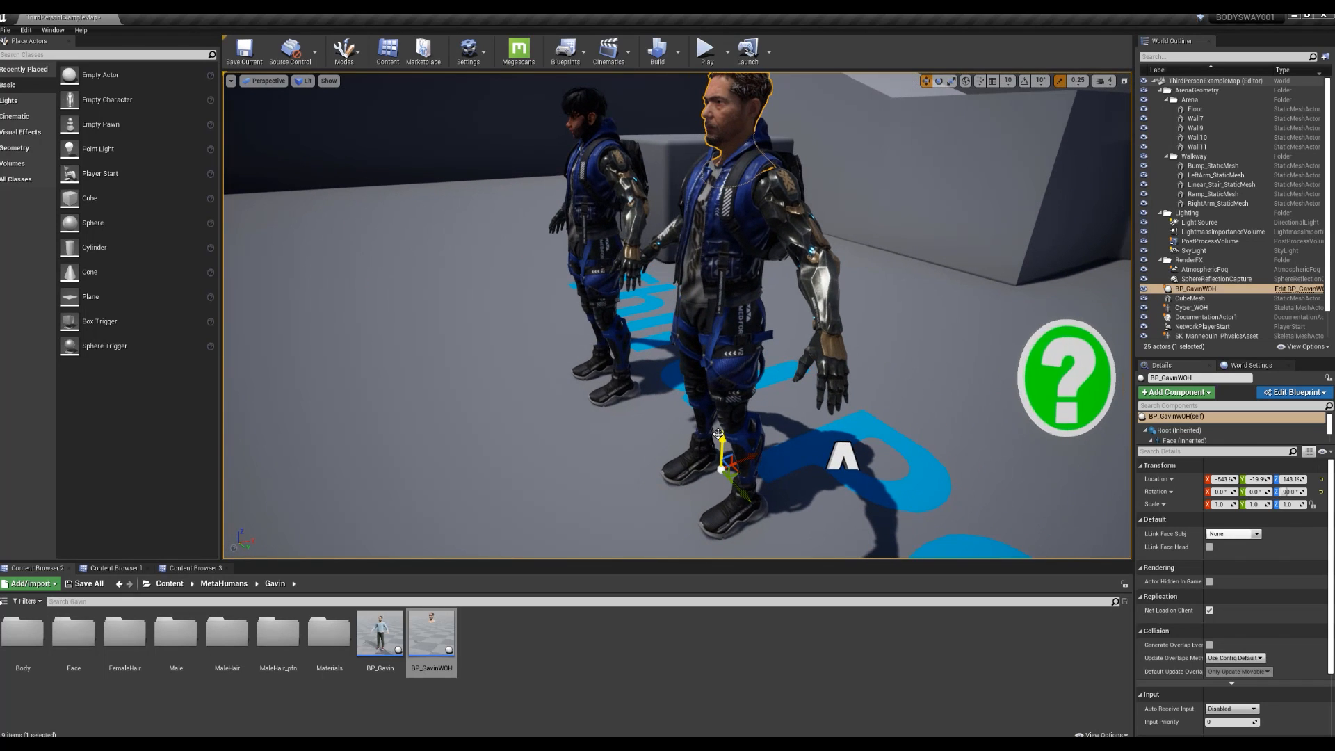
pyautogui.moveTo(718, 434); pyautogui.dragTo(786, 424)
pyautogui.moveTo(785, 424); pyautogui.dragTo(714, 400, button='right')
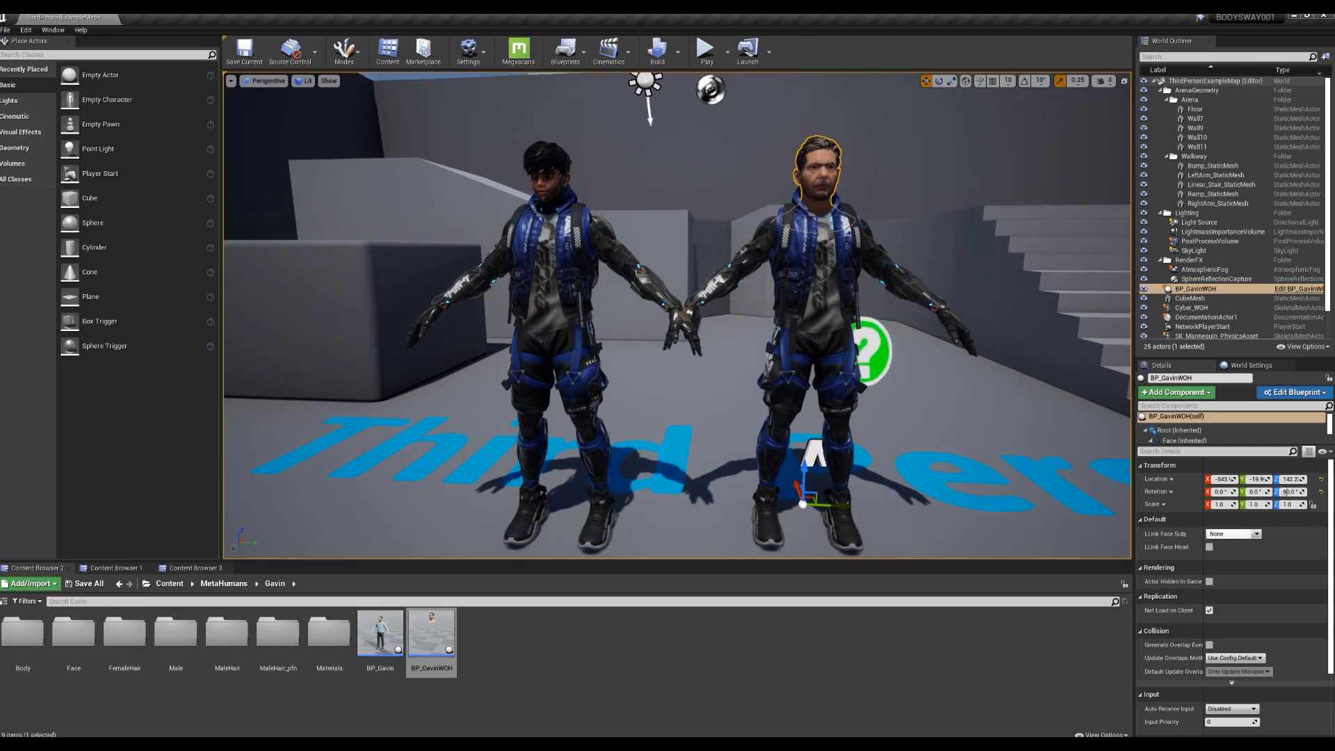
pyautogui.keyDown('alt'); pyautogui.middleClick(721, 390); pyautogui.keyUp('alt')
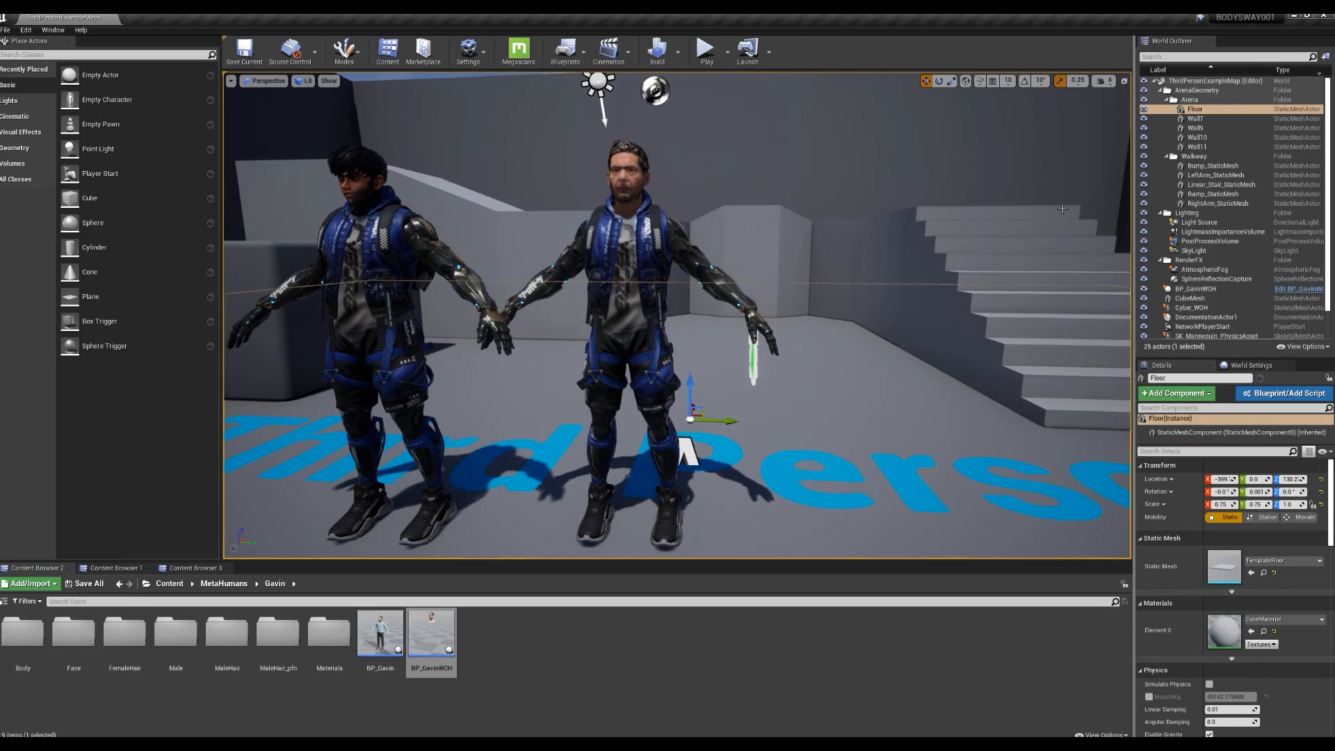
# Step: Attach the BP_GavinWOH head to the Cyber_WOH body at its neck_01 bone
pyautogui.click(646, 272)
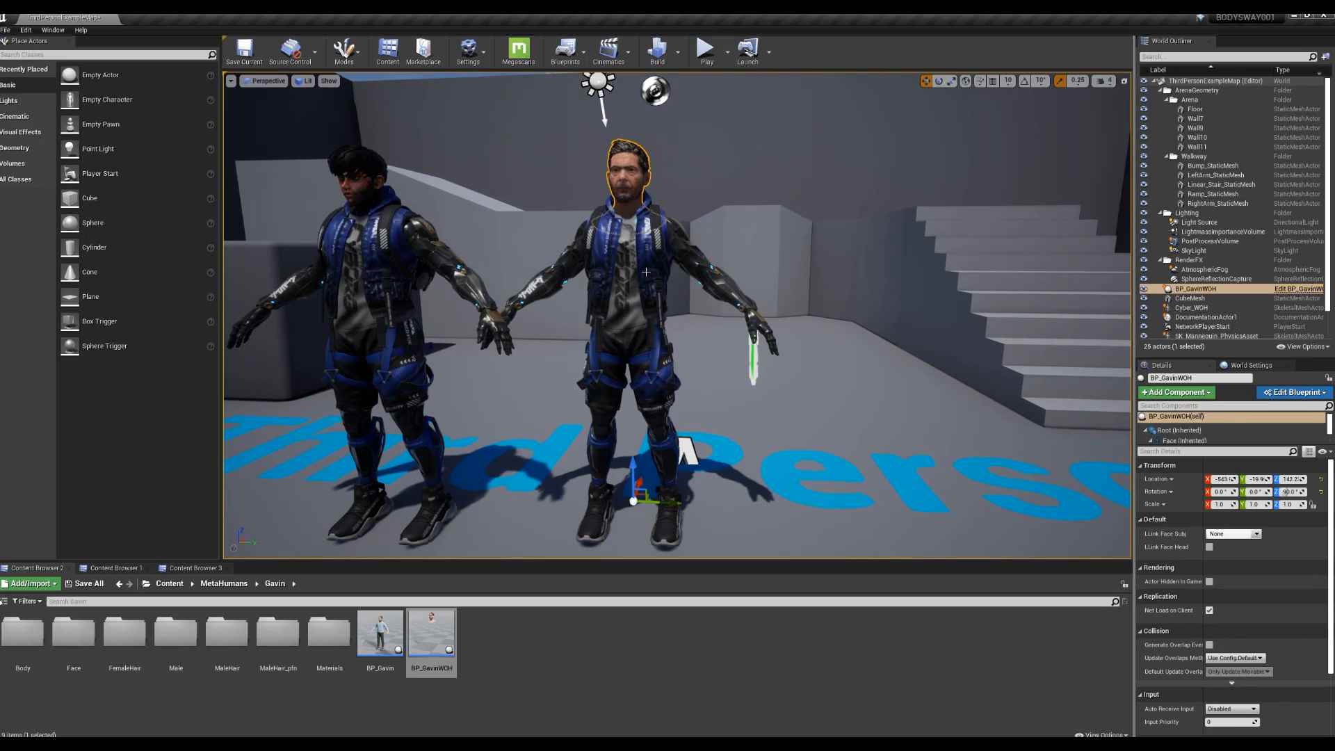
pyautogui.click(639, 271)
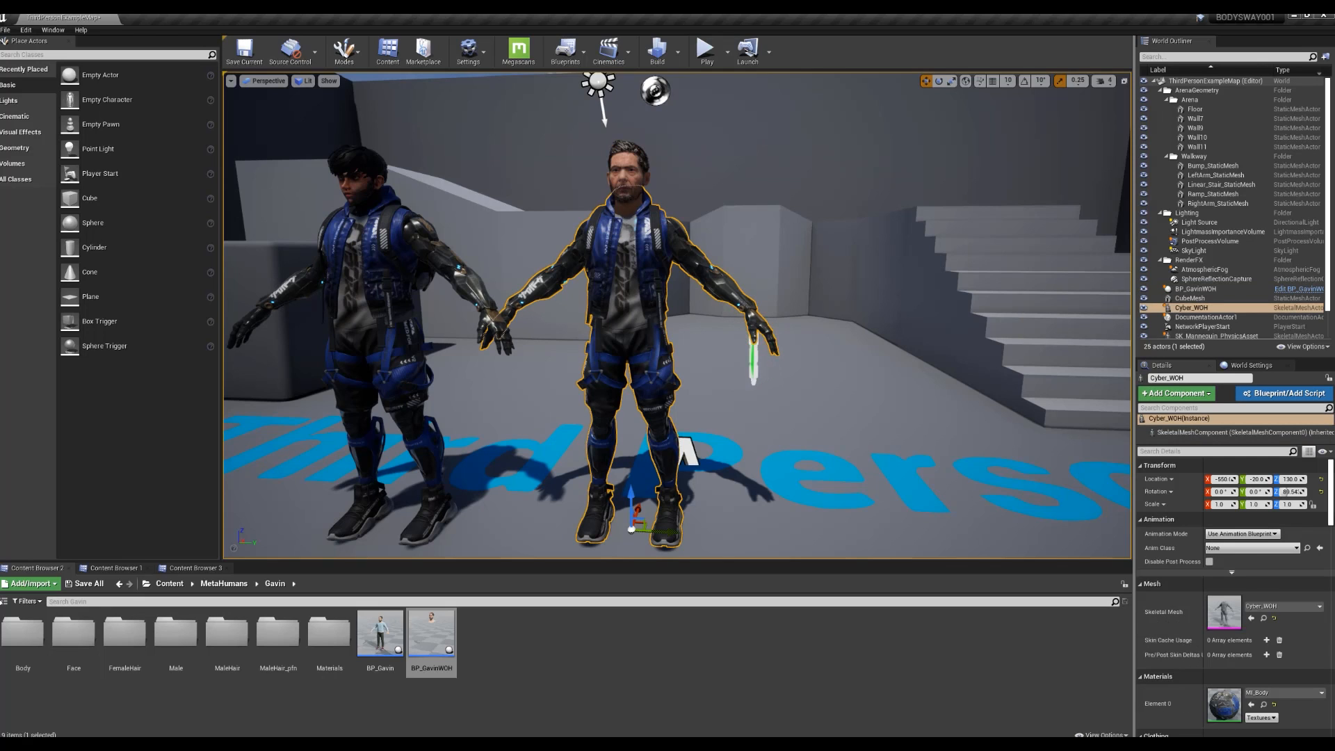
pyautogui.click(626, 176)
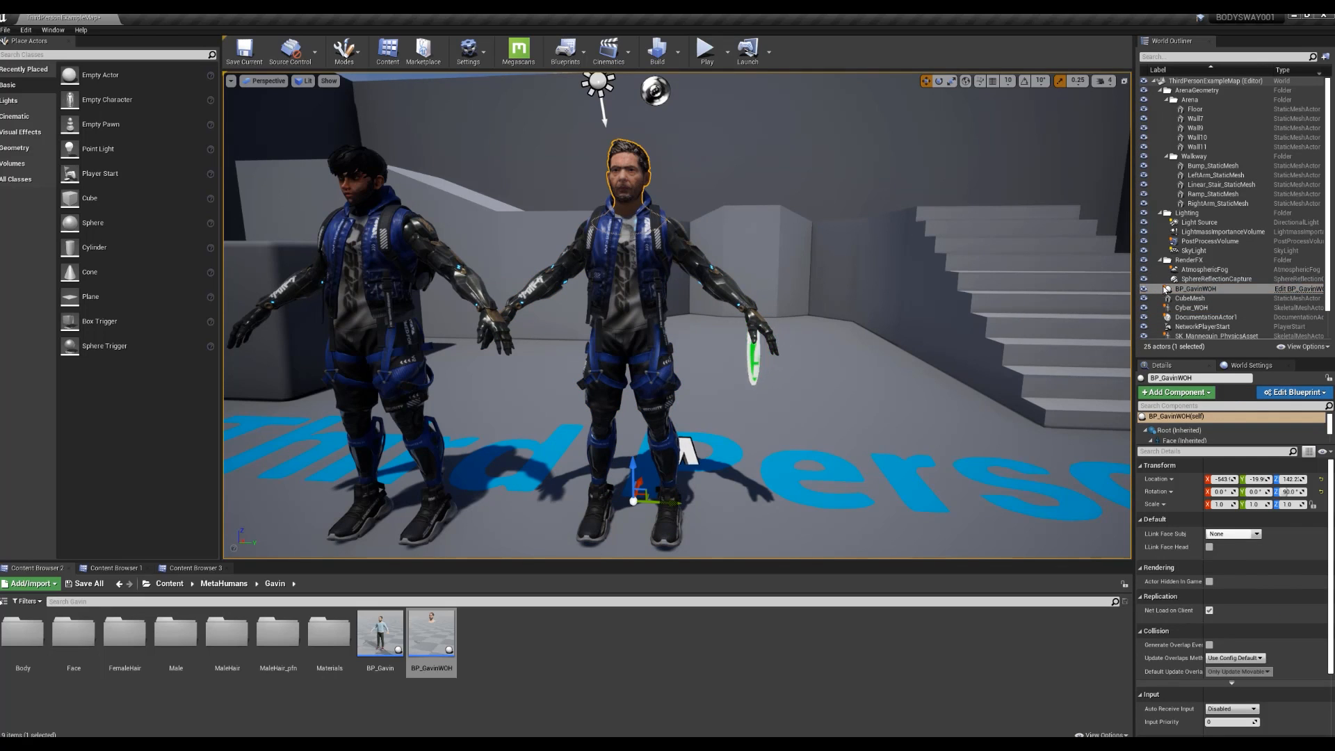
pyautogui.click(1179, 290)
pyautogui.moveTo(1179, 290)
pyautogui.mouseDown()
pyautogui.moveTo(1208, 298)
pyautogui.moveTo(1189, 310)
pyautogui.mouseUp()
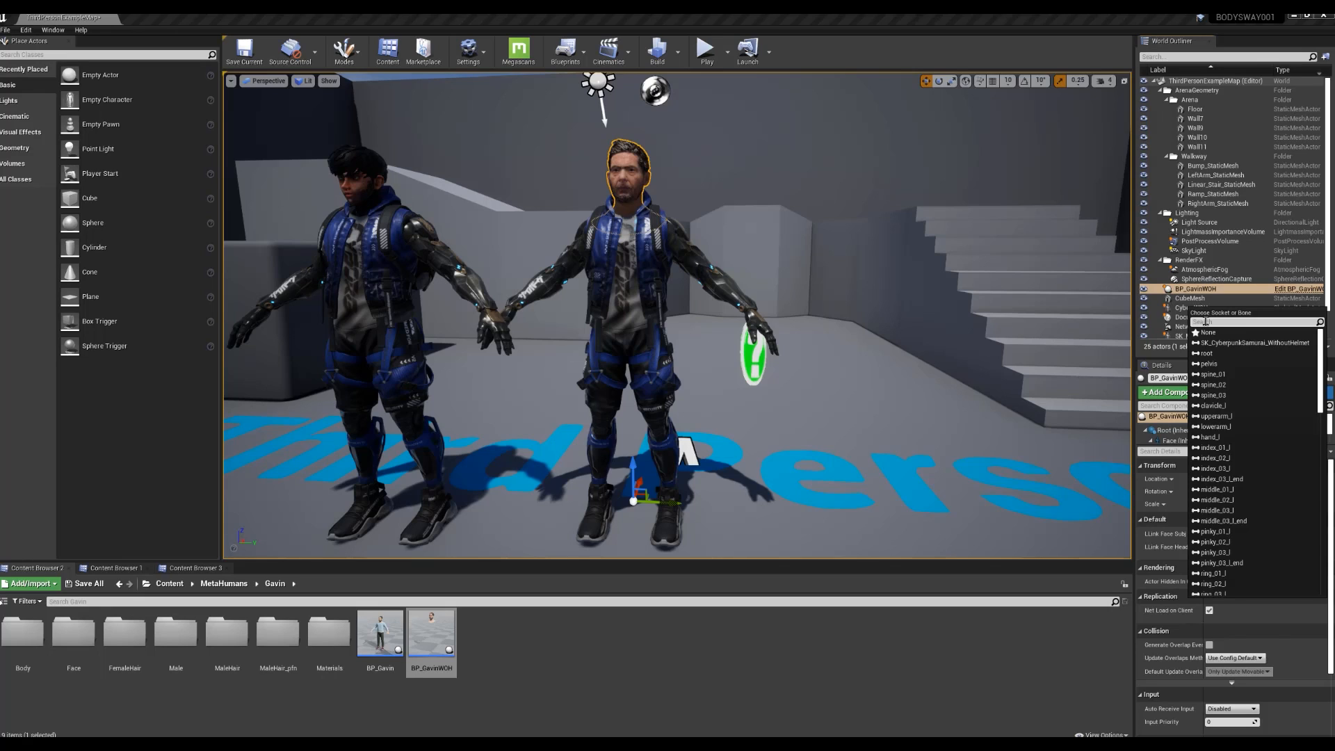
pyautogui.write('Nec')
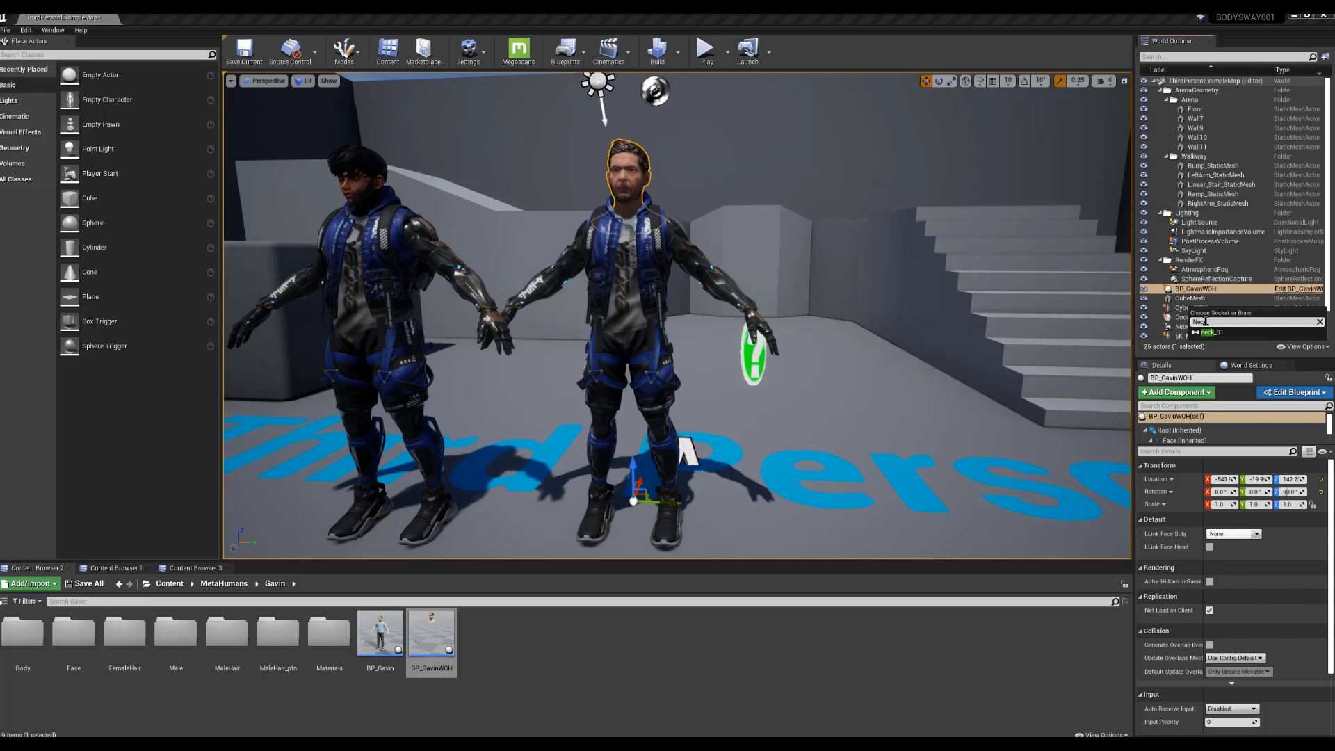
pyautogui.write('k')
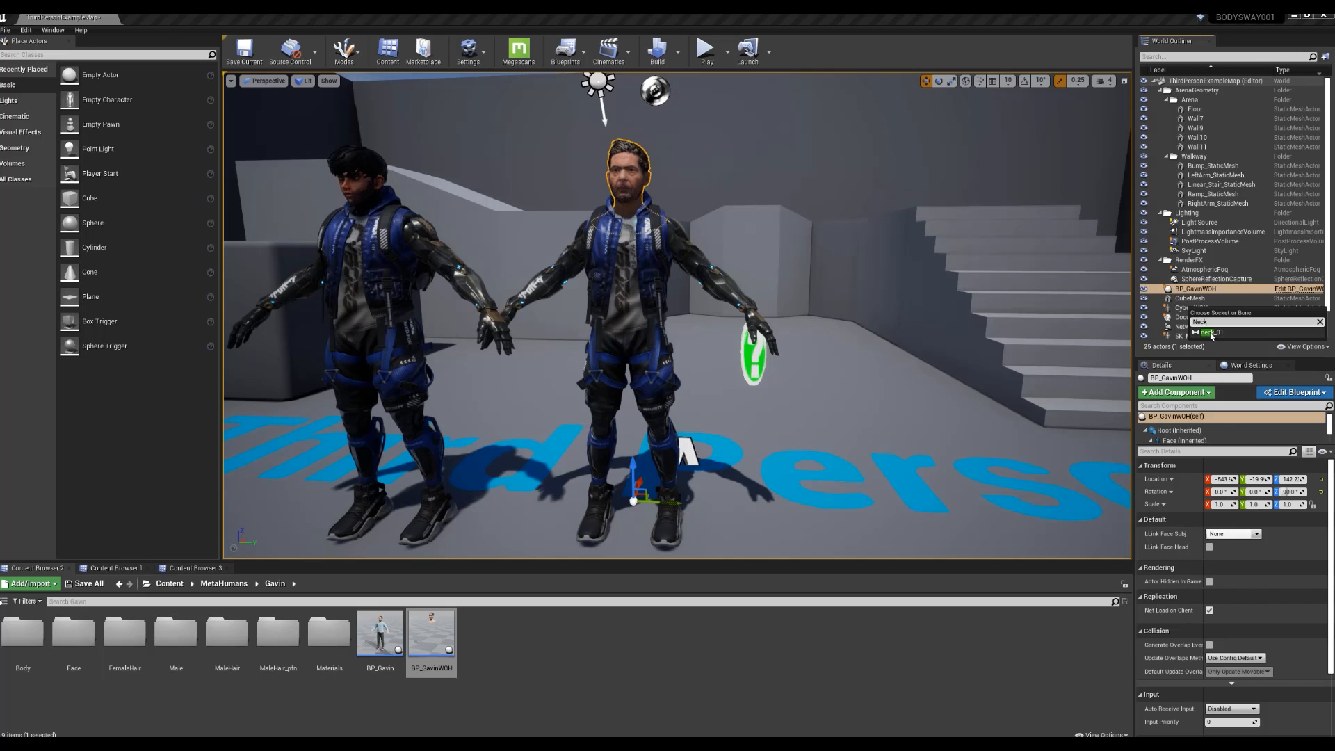
pyautogui.click(1211, 332)
# Step: Move the Cyber_WOH body with its attached head sideways to about Y 2.3
pyautogui.moveTo(779, 402); pyautogui.dragTo(712, 379, button='right')
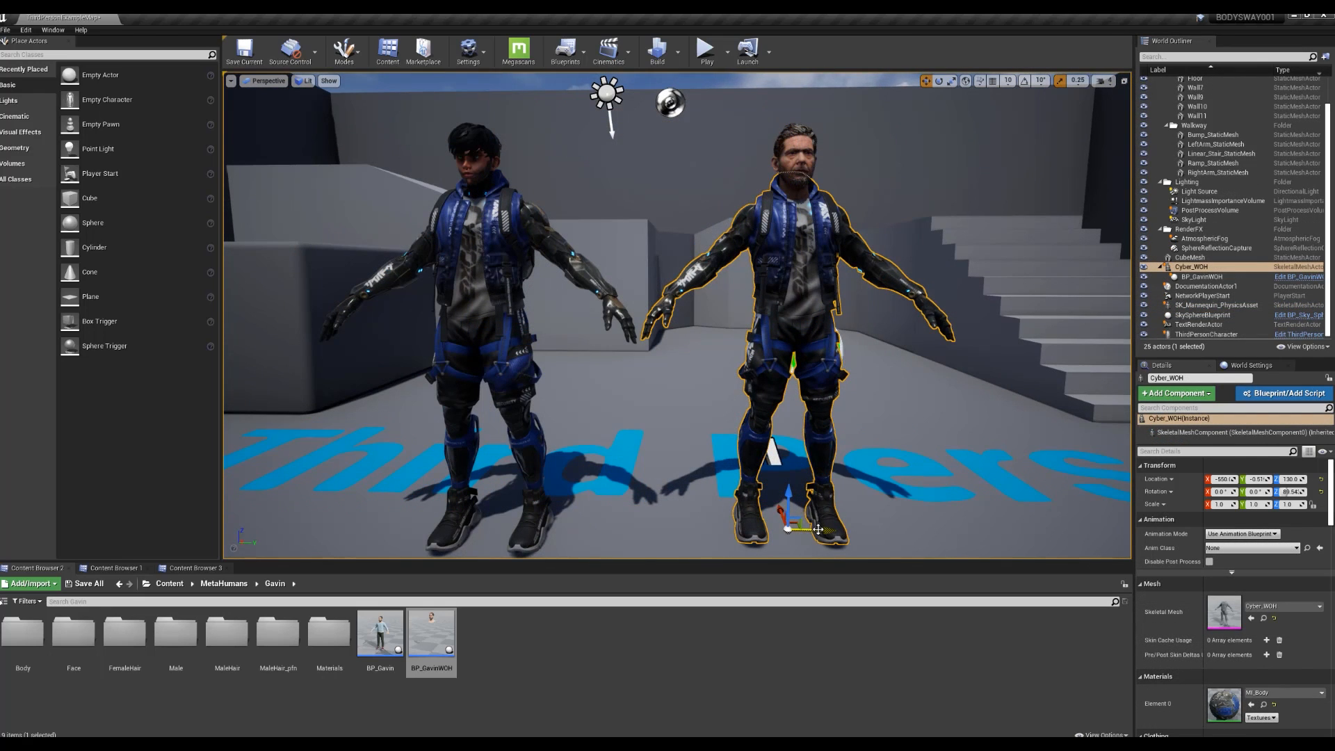
pyautogui.moveTo(817, 529)
pyautogui.mouseDown()
pyautogui.moveTo(737, 532)
pyautogui.moveTo(855, 532)
pyautogui.moveTo(824, 532)
pyautogui.mouseUp()
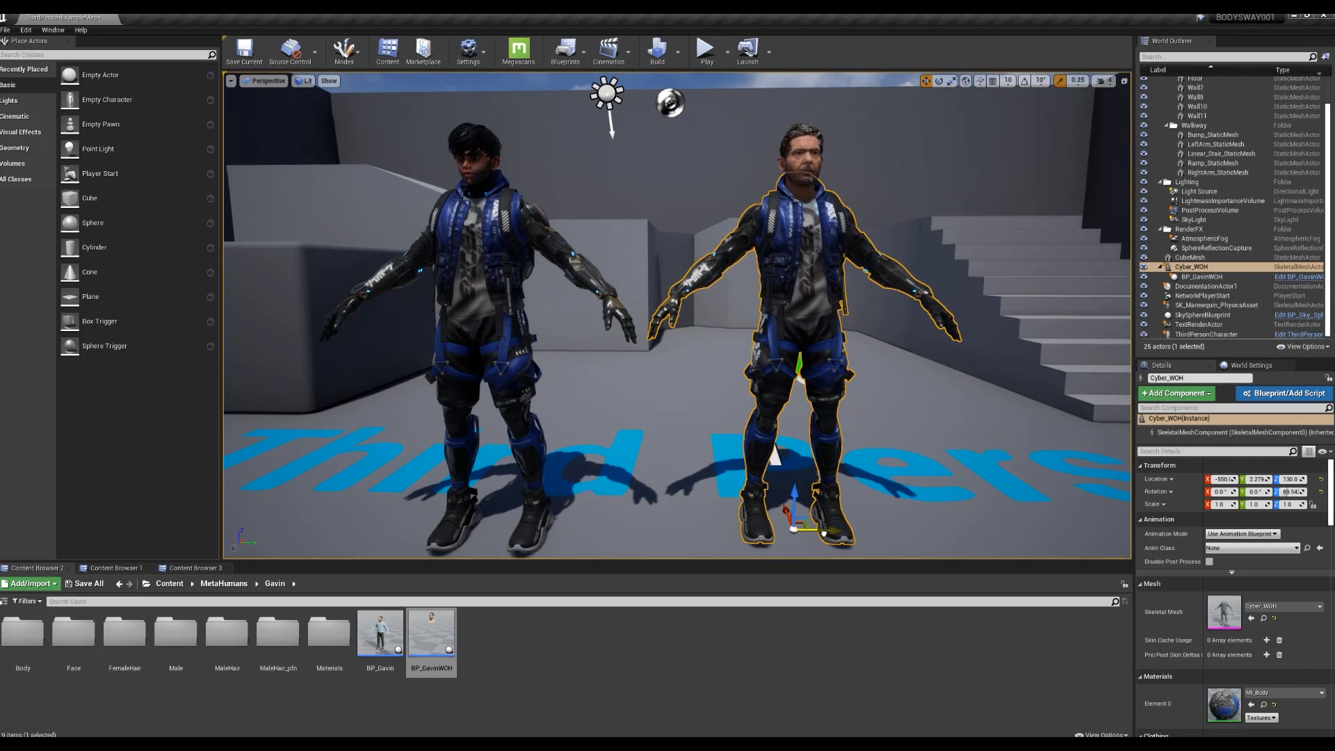
pyautogui.click(896, 81)
pyautogui.moveTo(897, 81); pyautogui.dragTo(1008, 97, button='right')
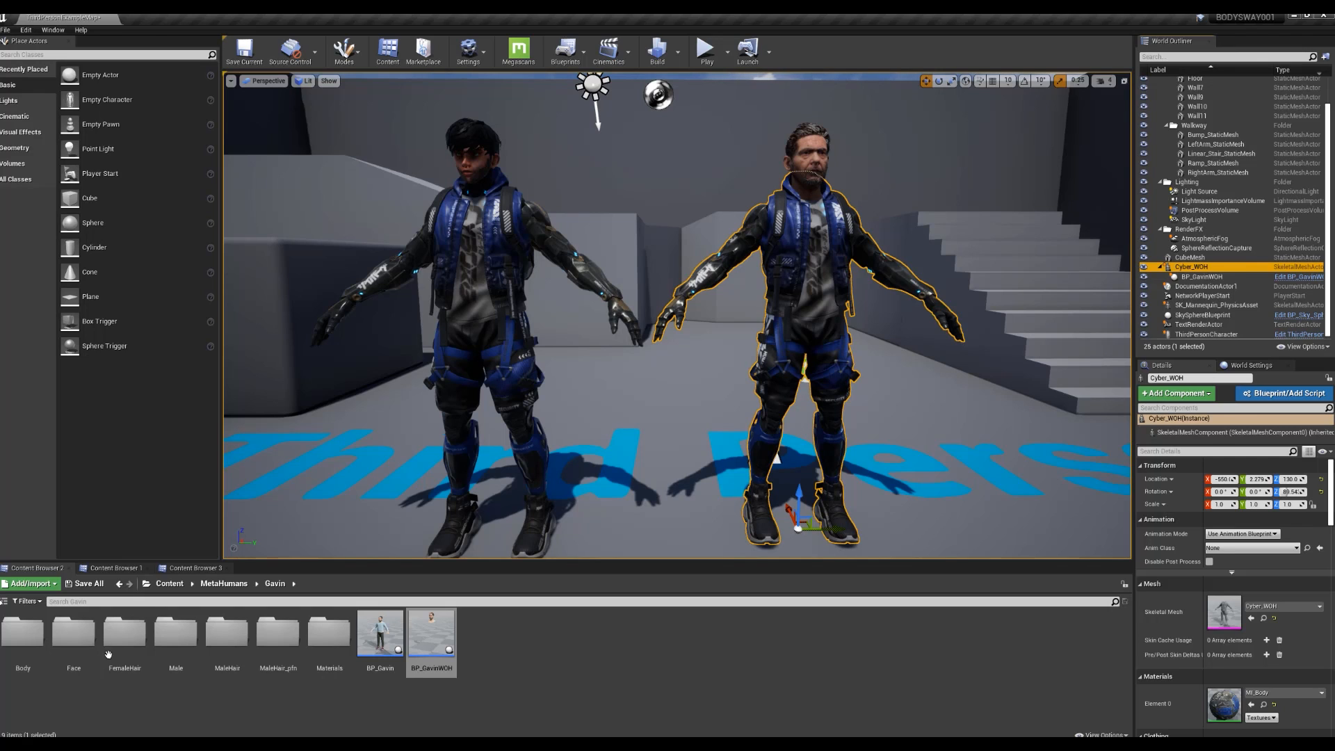
# Step: Open the Cyber_WOH_Skeleton asset from the WOH content folder
pyautogui.click(170, 583)
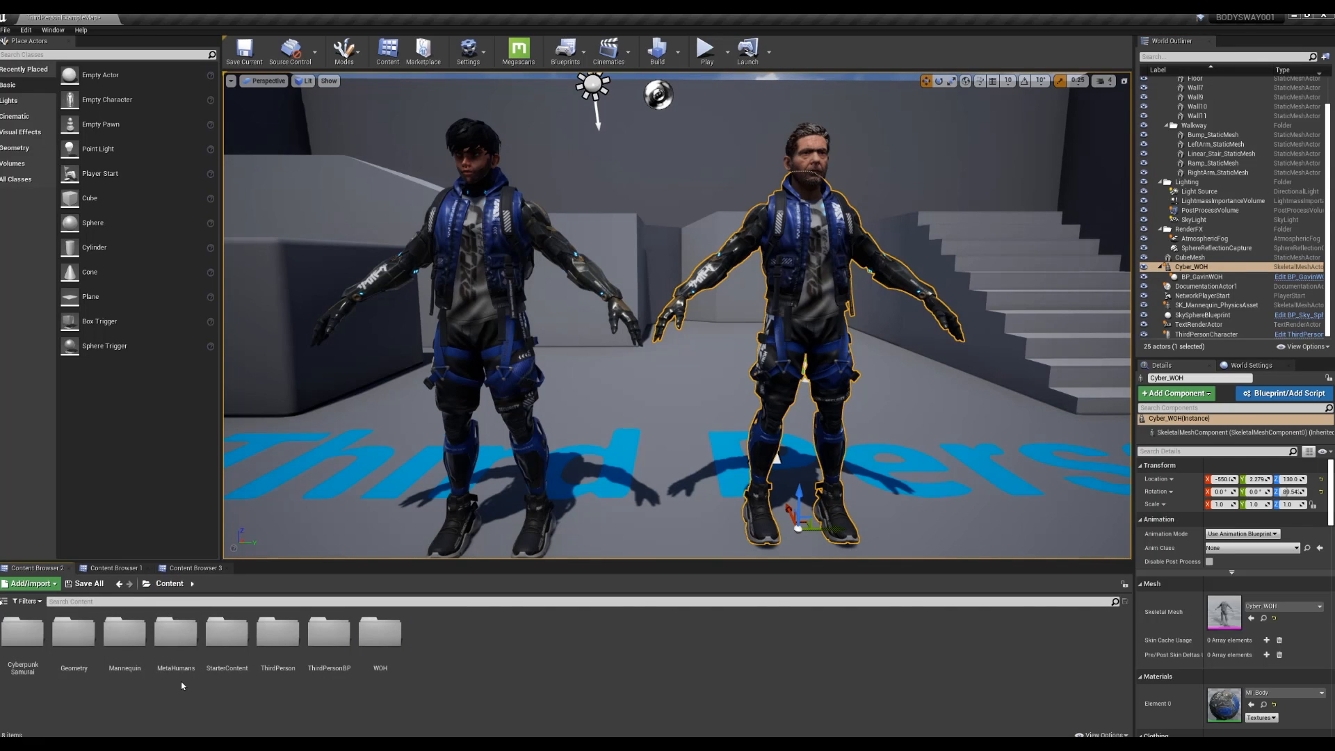
pyautogui.doubleClick(380, 634)
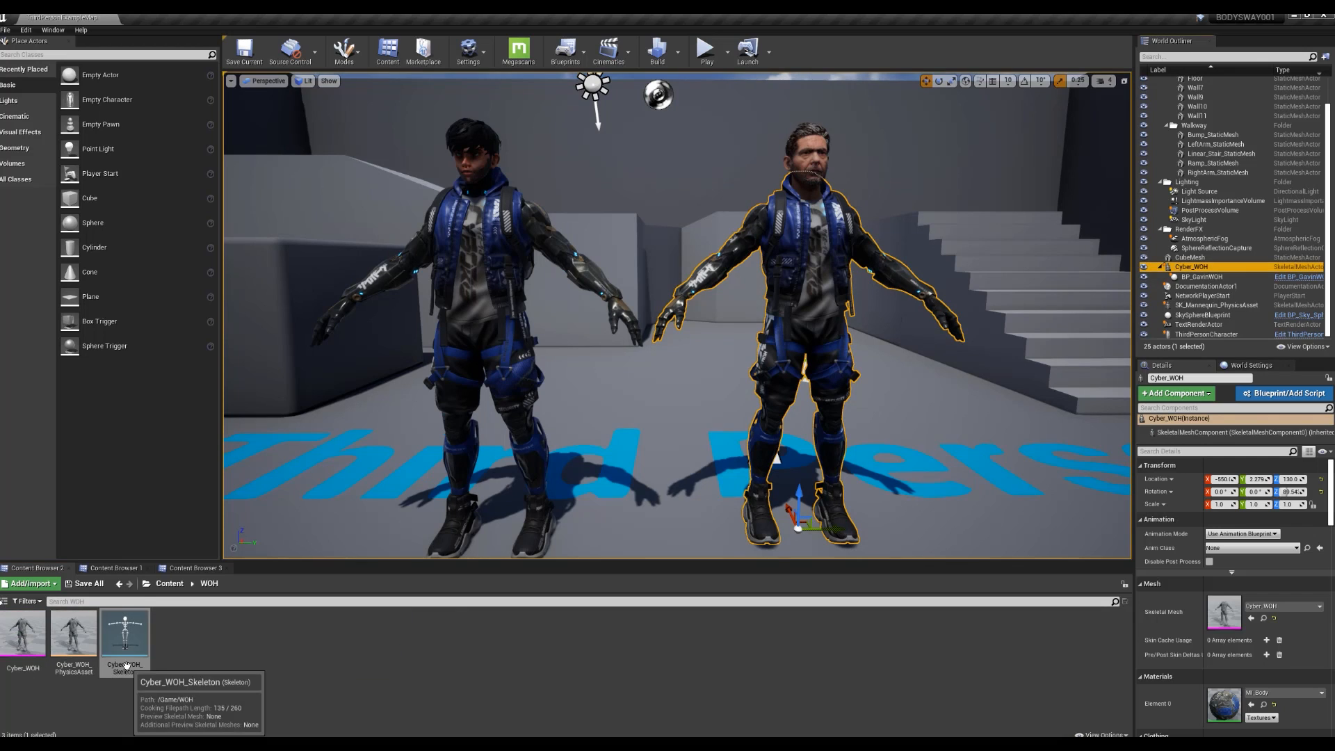
pyautogui.doubleClick(126, 665)
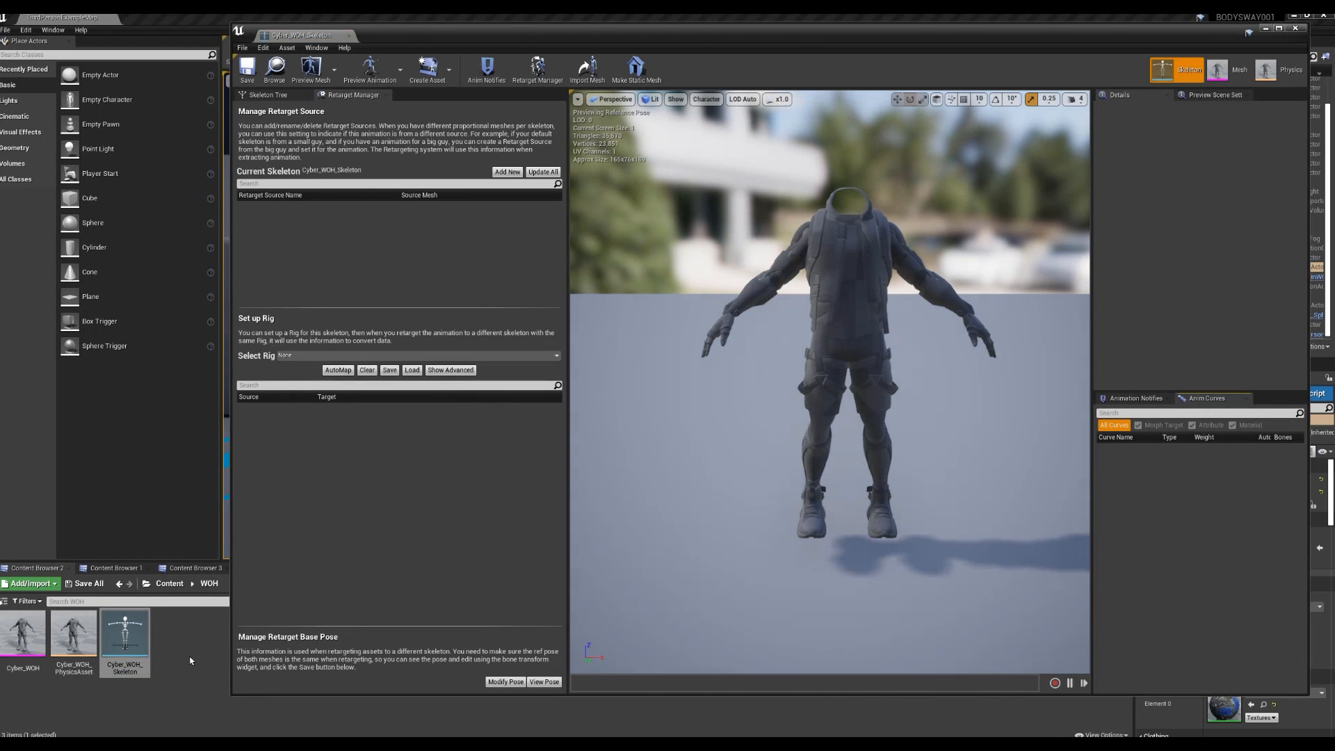
pyautogui.click(842, 291)
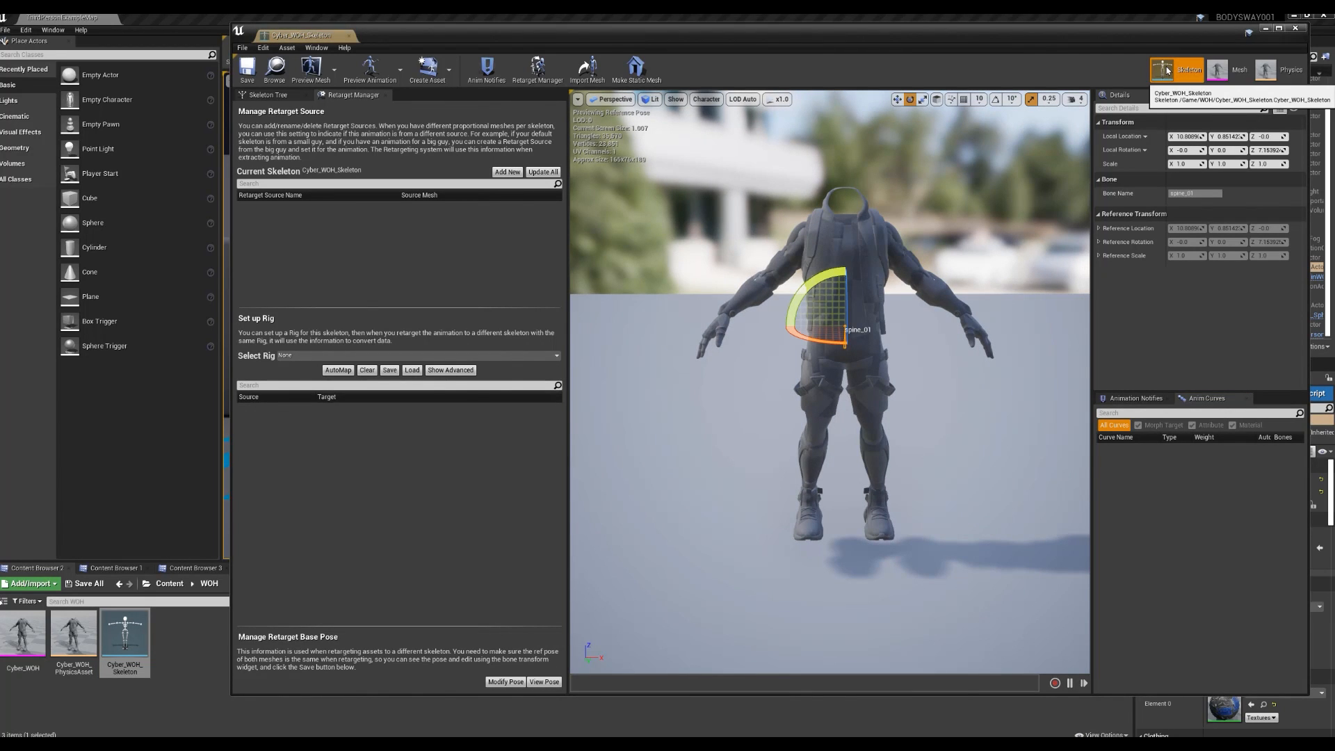
pyautogui.click(544, 81)
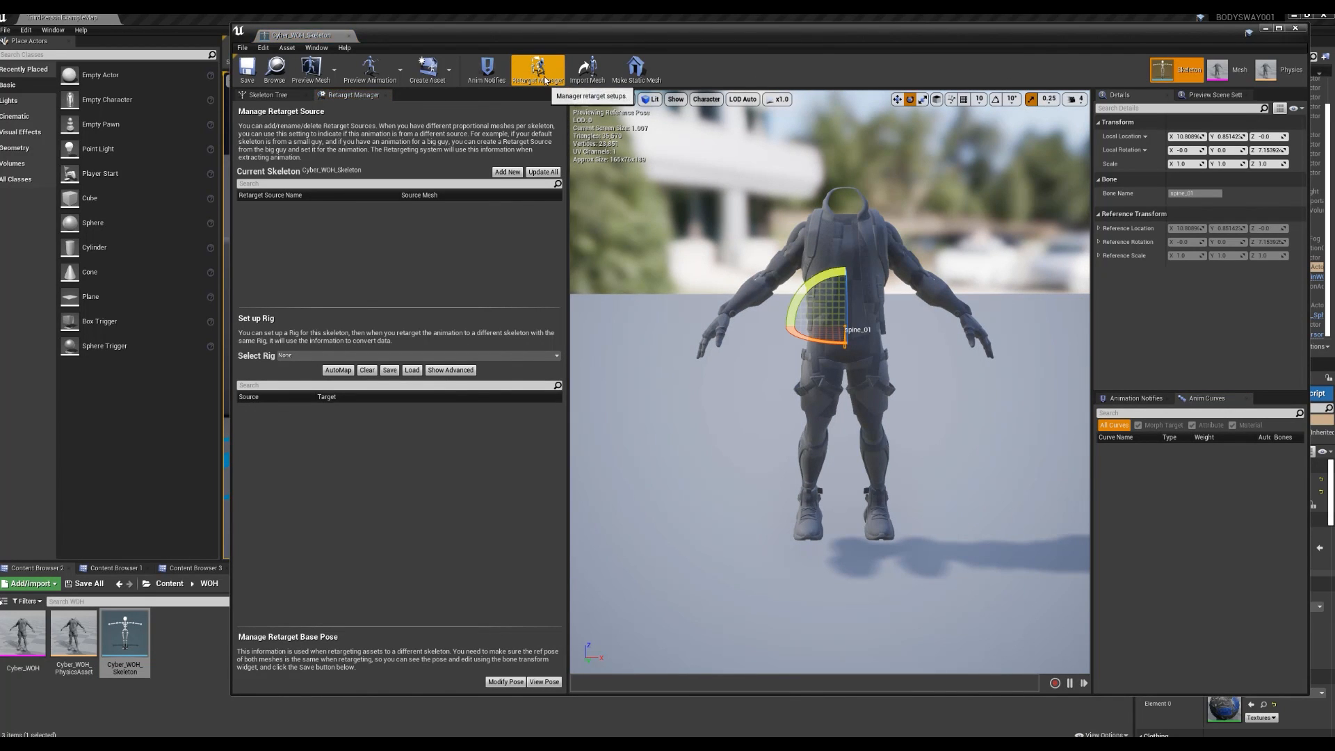
pyautogui.click(544, 81)
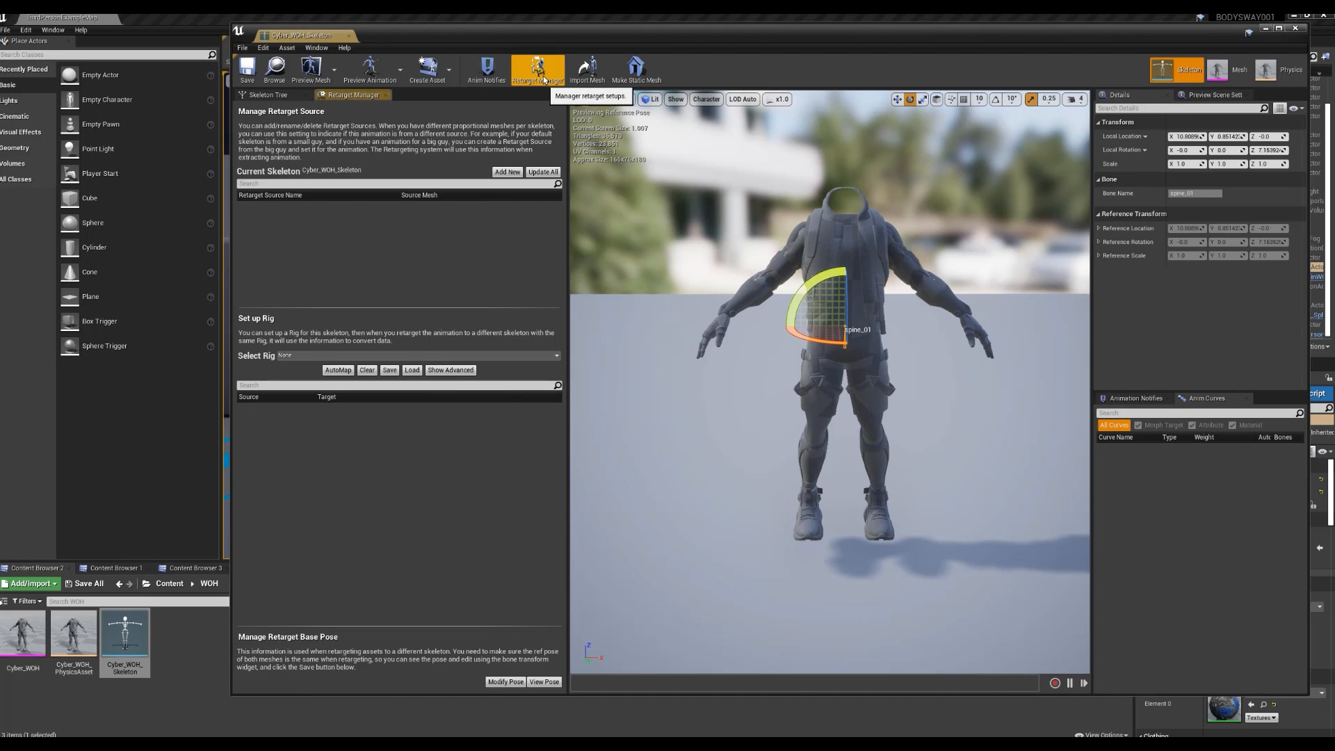
# Step: Show the skeleton's bone tree and set bone drawing to All Hierarchy in the preview of the headless body
pyautogui.click(268, 94)
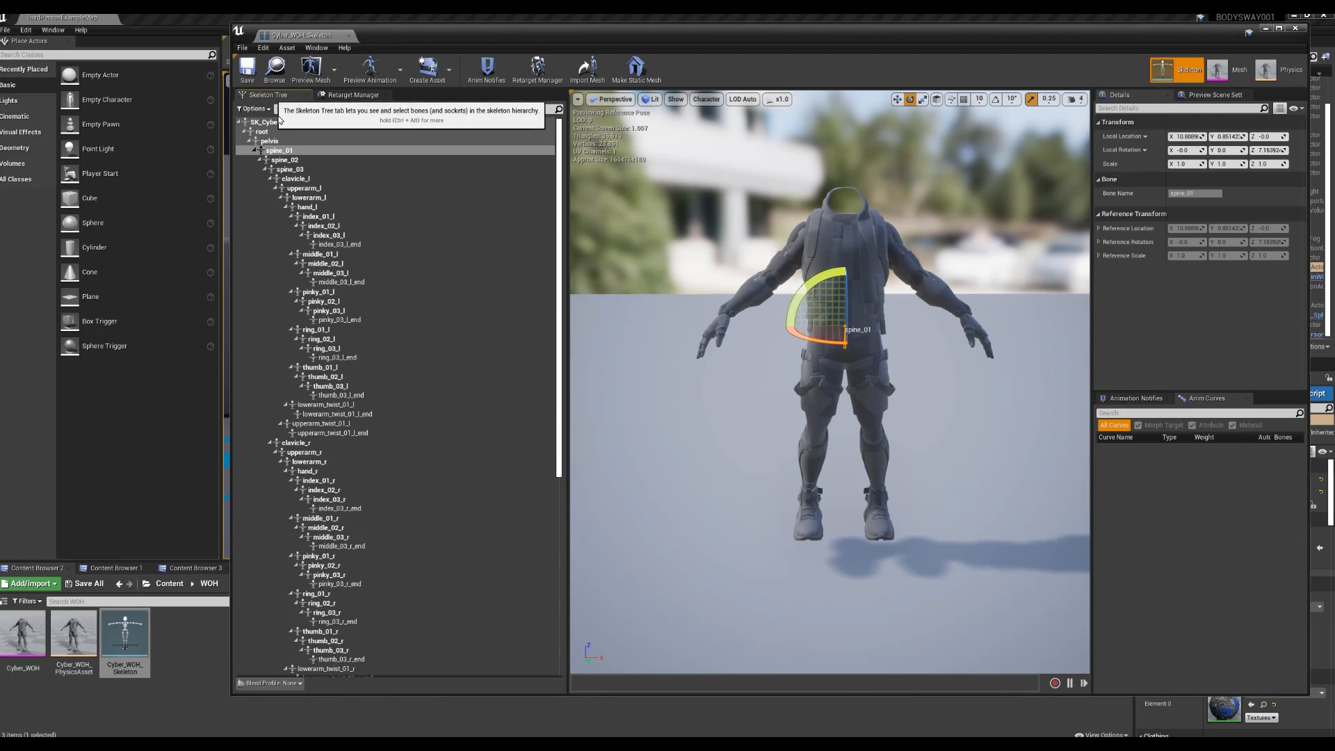
pyautogui.click(289, 170)
pyautogui.click(307, 206)
pyautogui.click(328, 235)
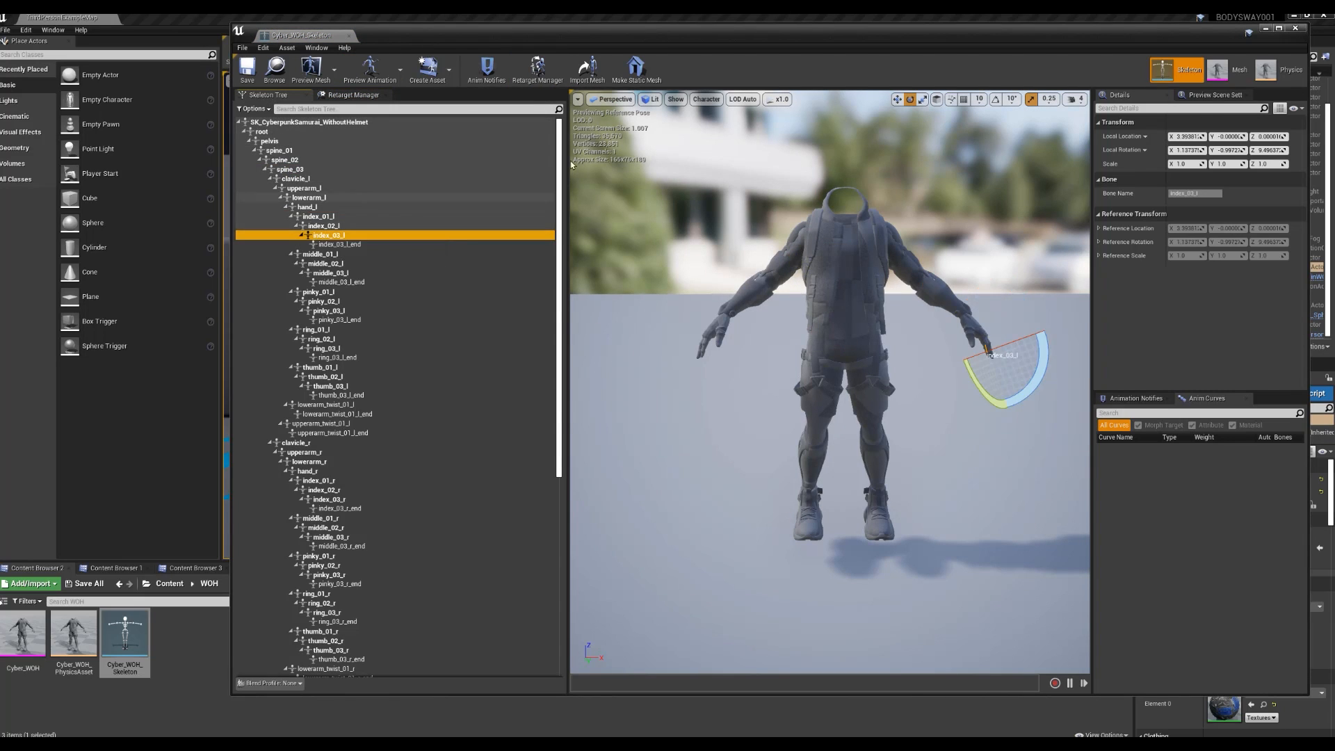
pyautogui.click(672, 100)
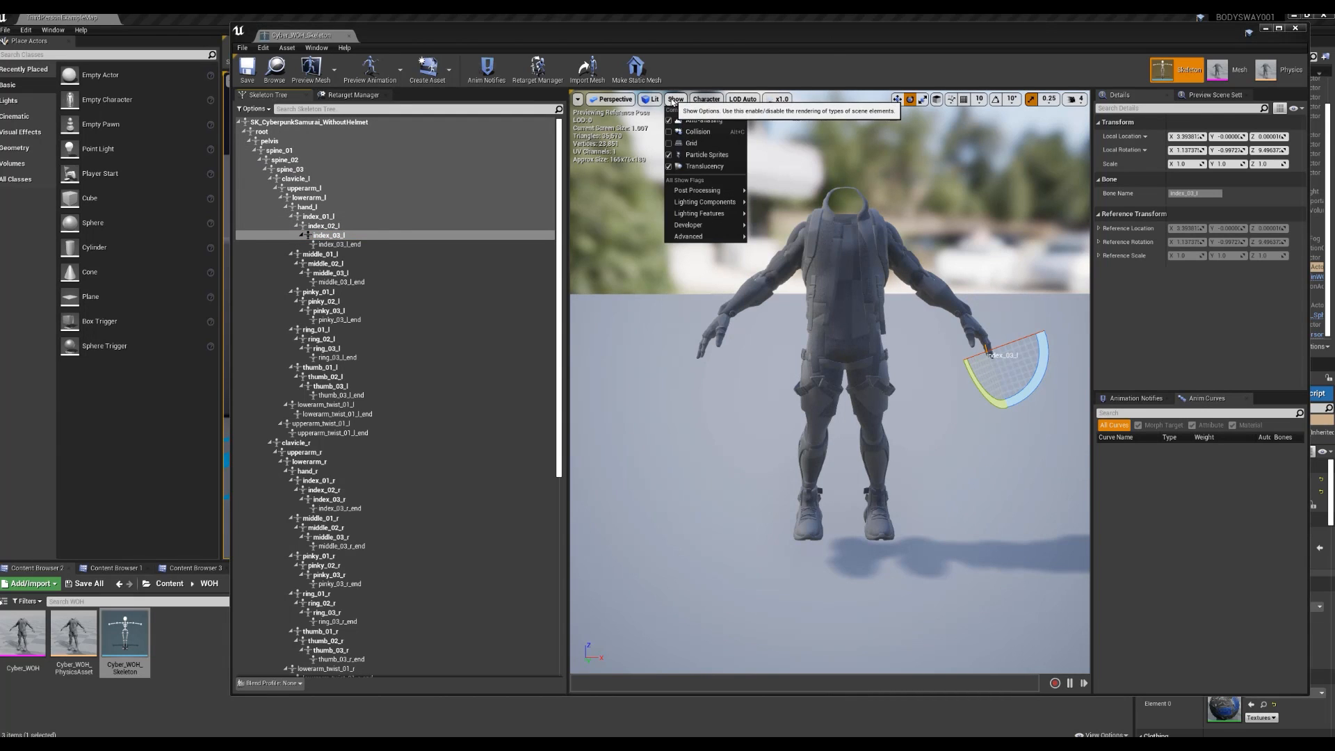
pyautogui.click(706, 99)
pyautogui.moveTo(723, 144)
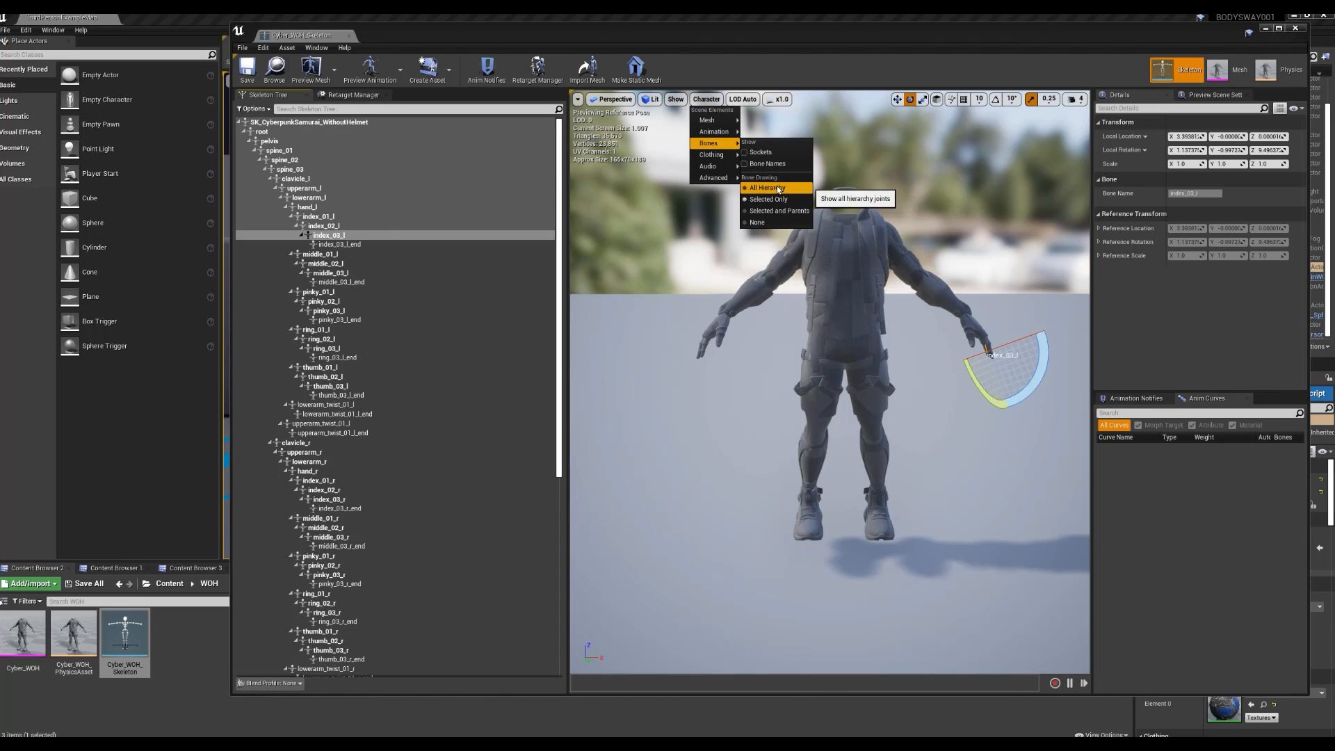
pyautogui.click(777, 188)
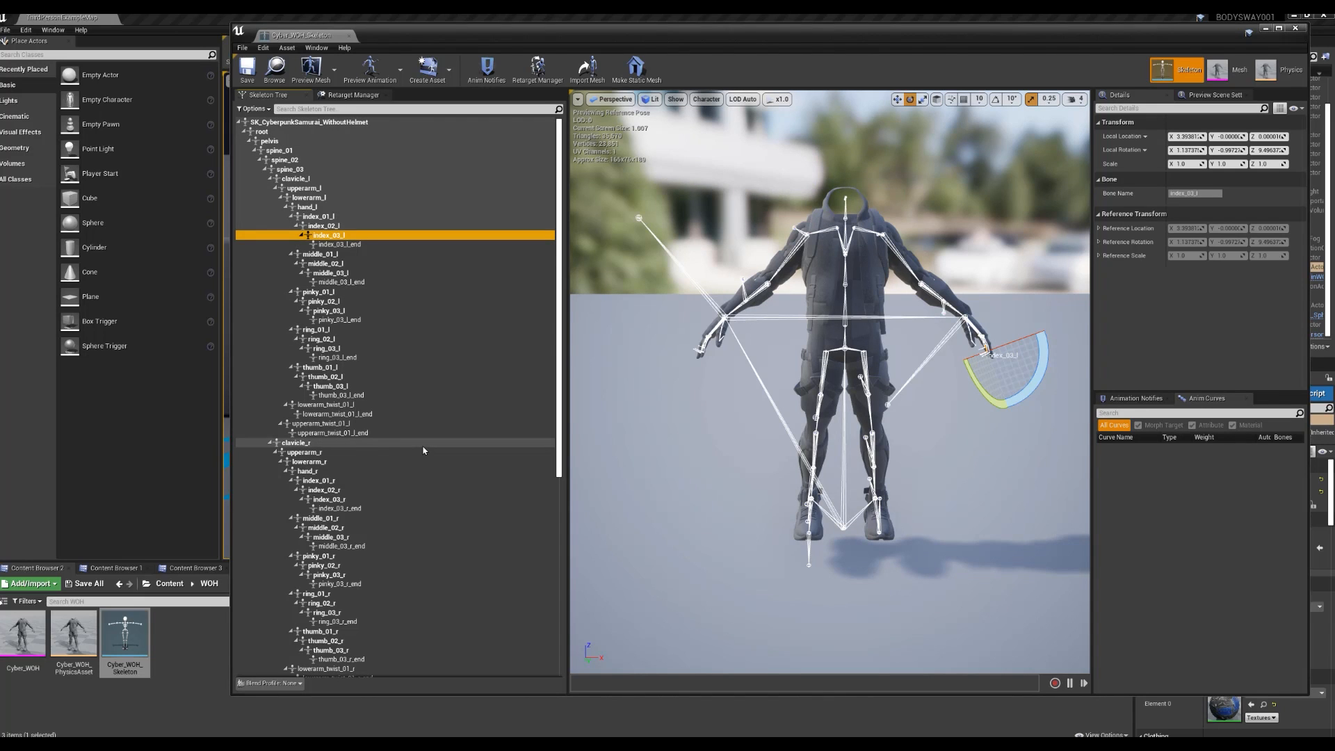
# Step: Assign the Humanoid rig to Cyber_WOH_Skeleton for retargeting, then save and close the skeleton
pyautogui.click(360, 97)
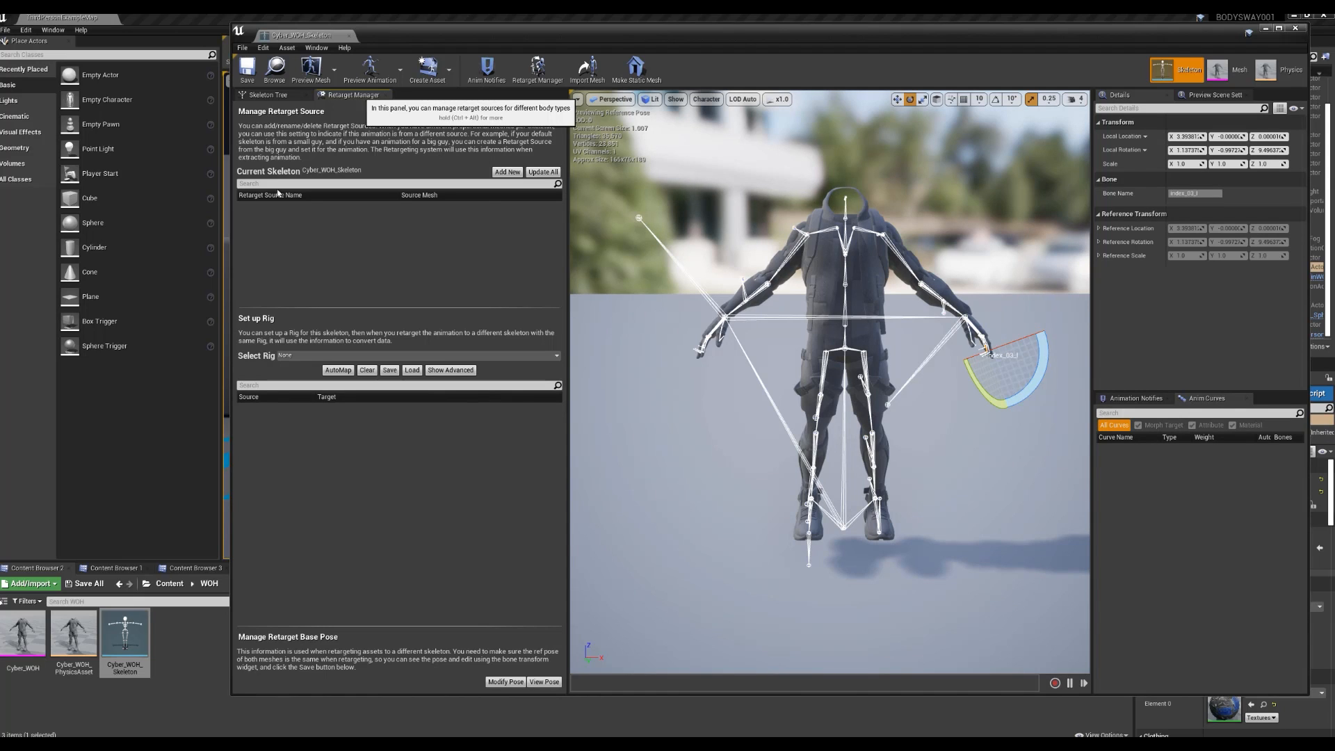
pyautogui.click(384, 355)
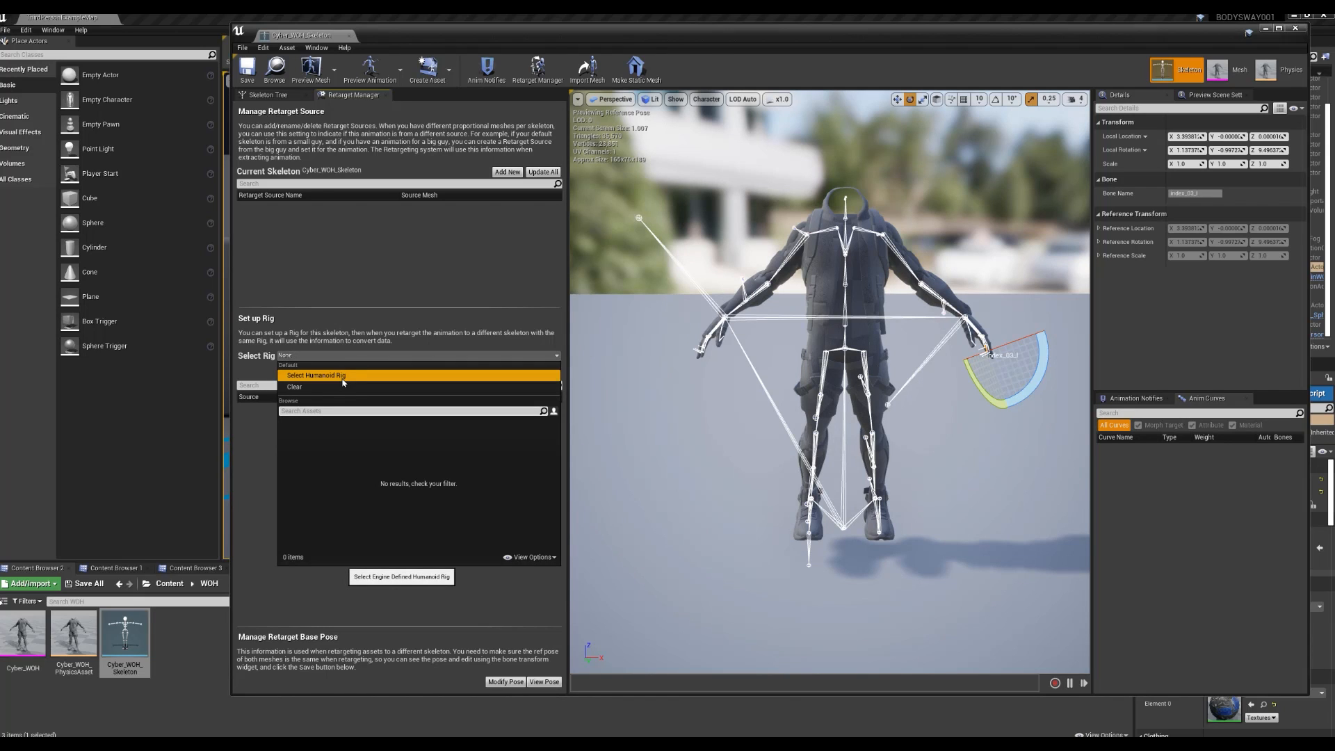
pyautogui.click(343, 375)
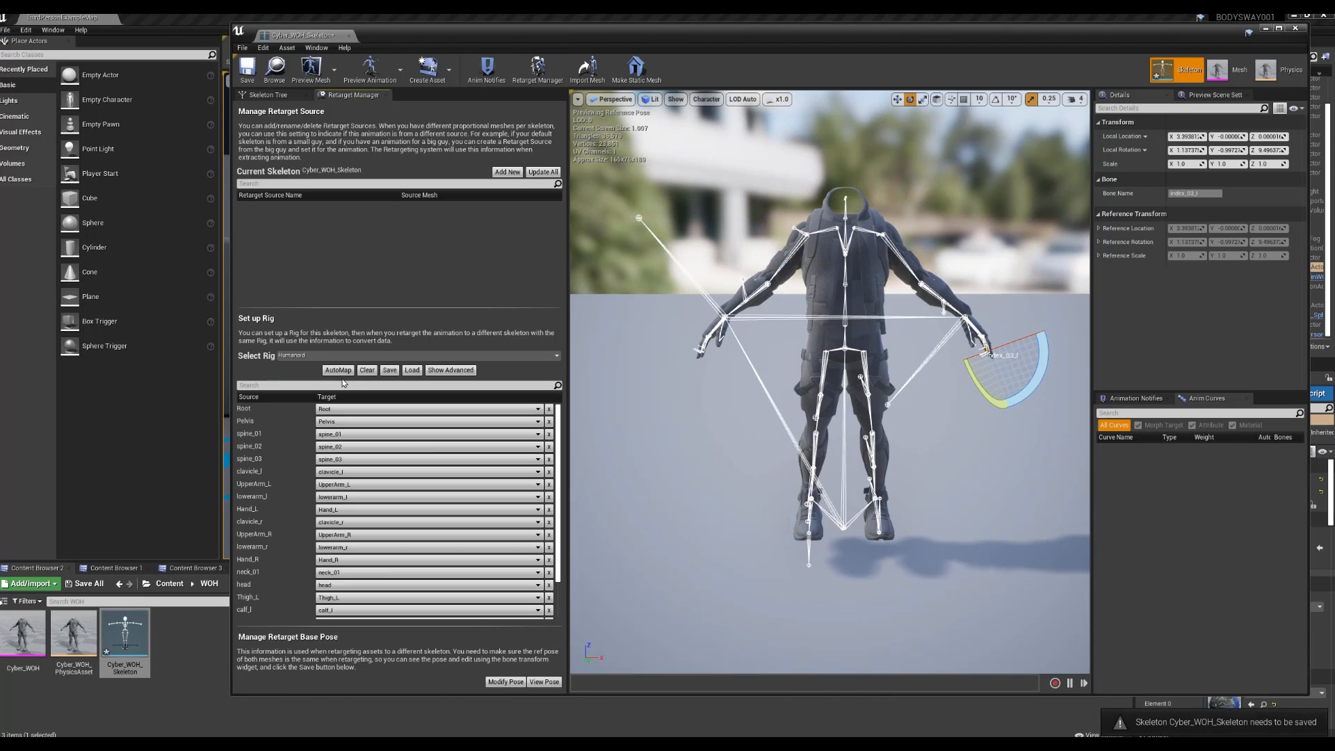
pyautogui.click(248, 76)
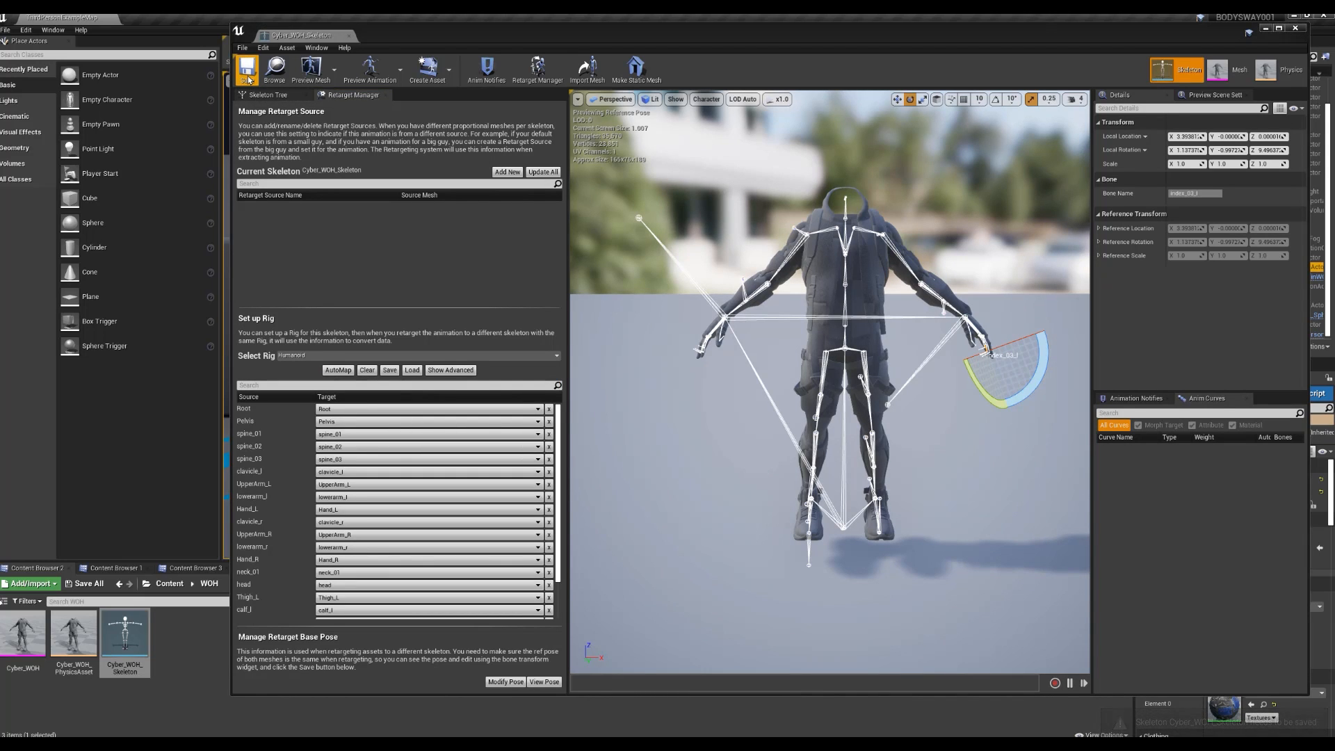
pyautogui.click(1295, 28)
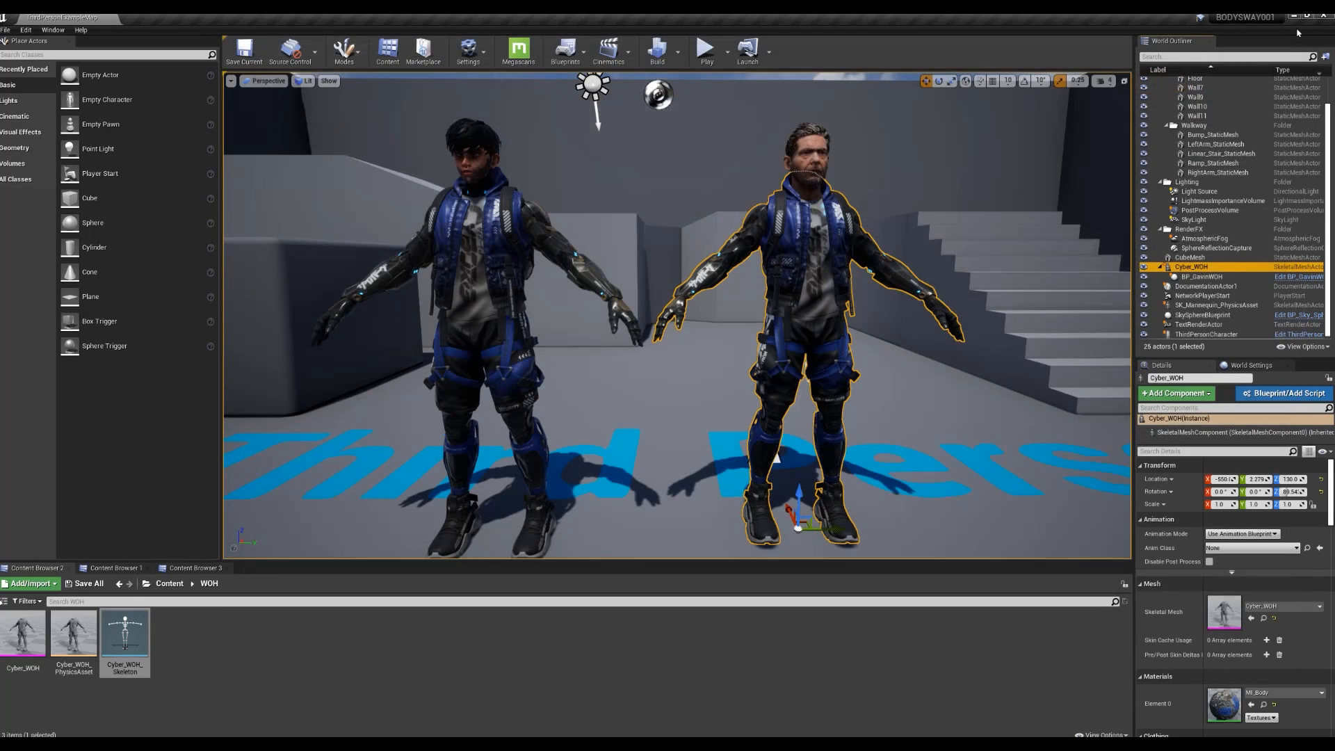
# Step: Switch to the Epic Games Launcher, find MCO Mocap Basics in the Marketplace, add it to the BODYSWAY001 project, and return to Unreal Editor
pyautogui.click(333, 669)
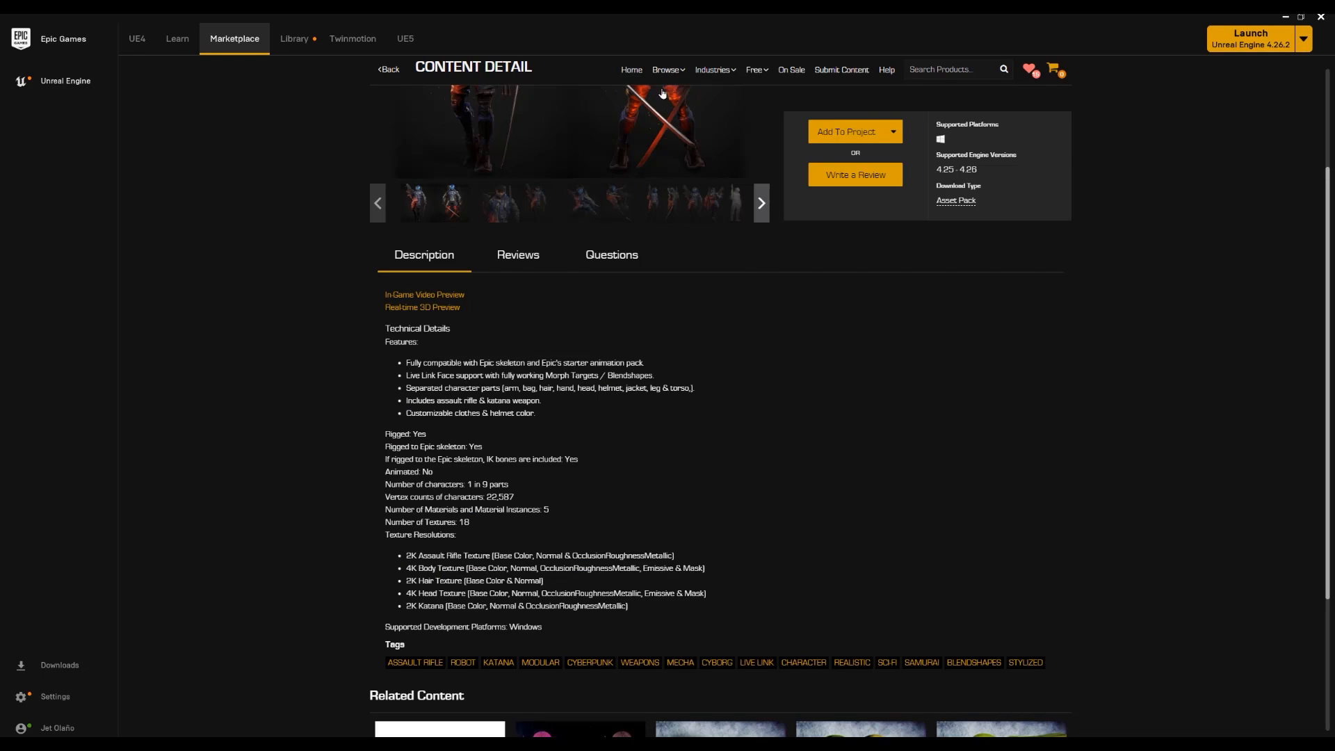
pyautogui.click(632, 70)
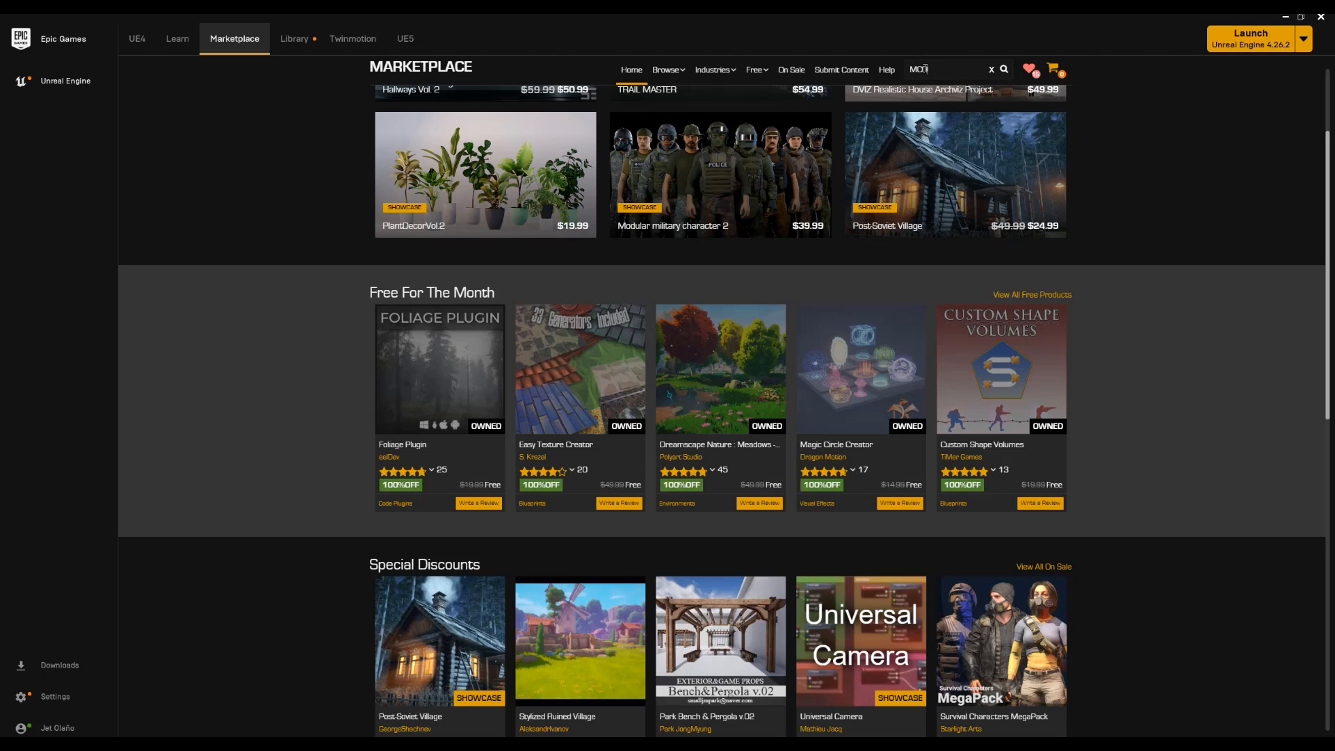
pyautogui.click(953, 94)
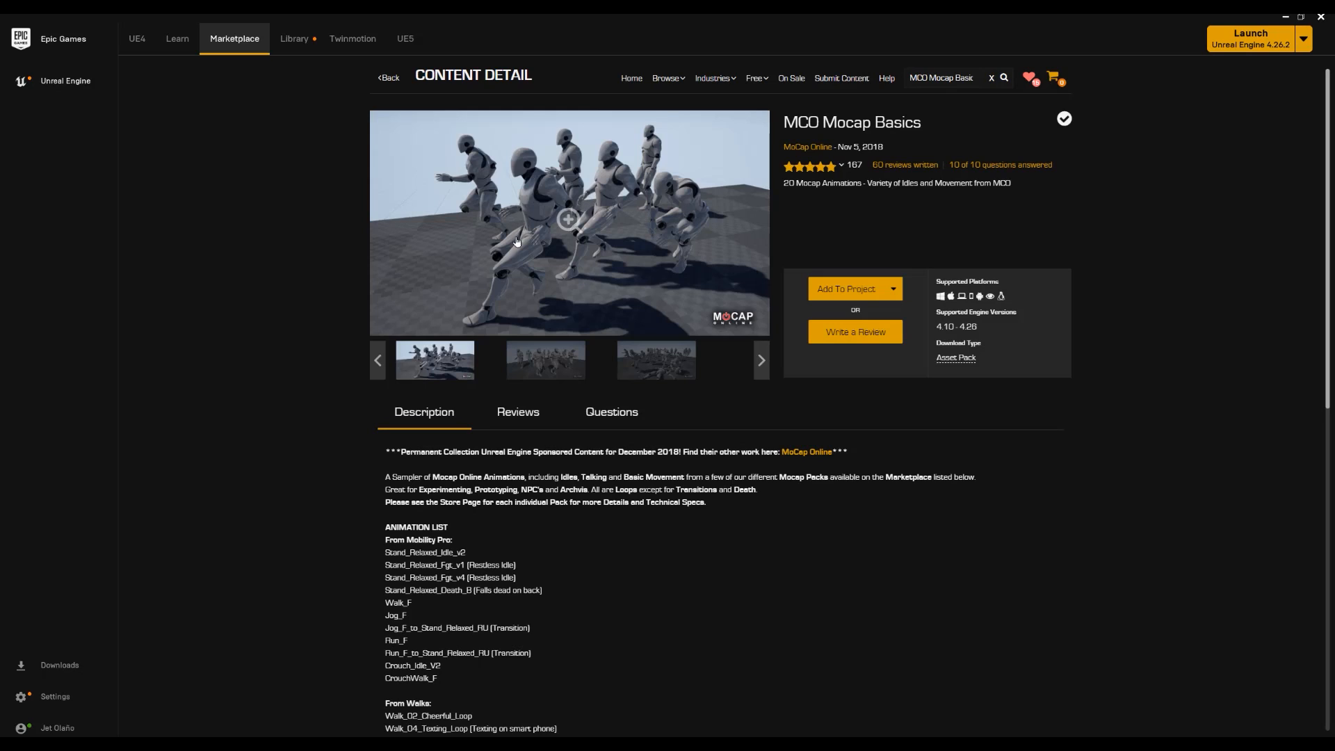
pyautogui.click(882, 291)
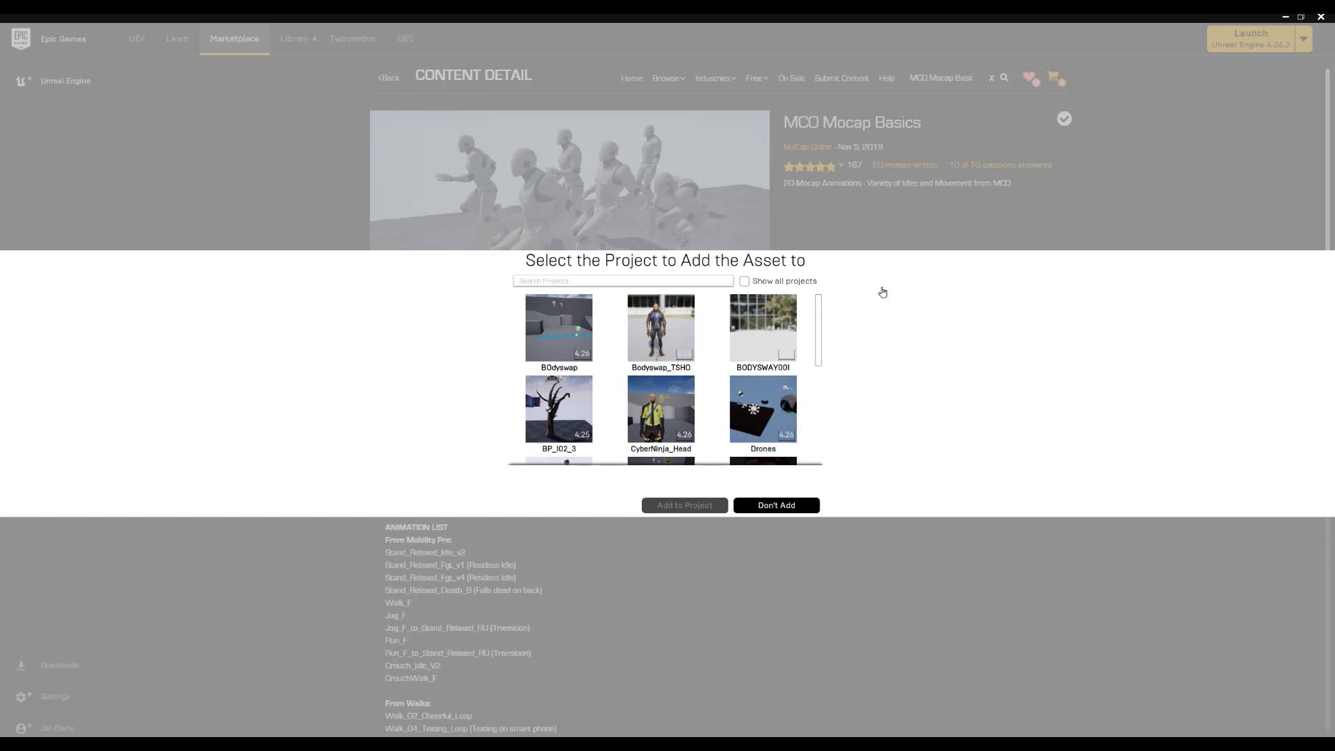
pyautogui.click(774, 329)
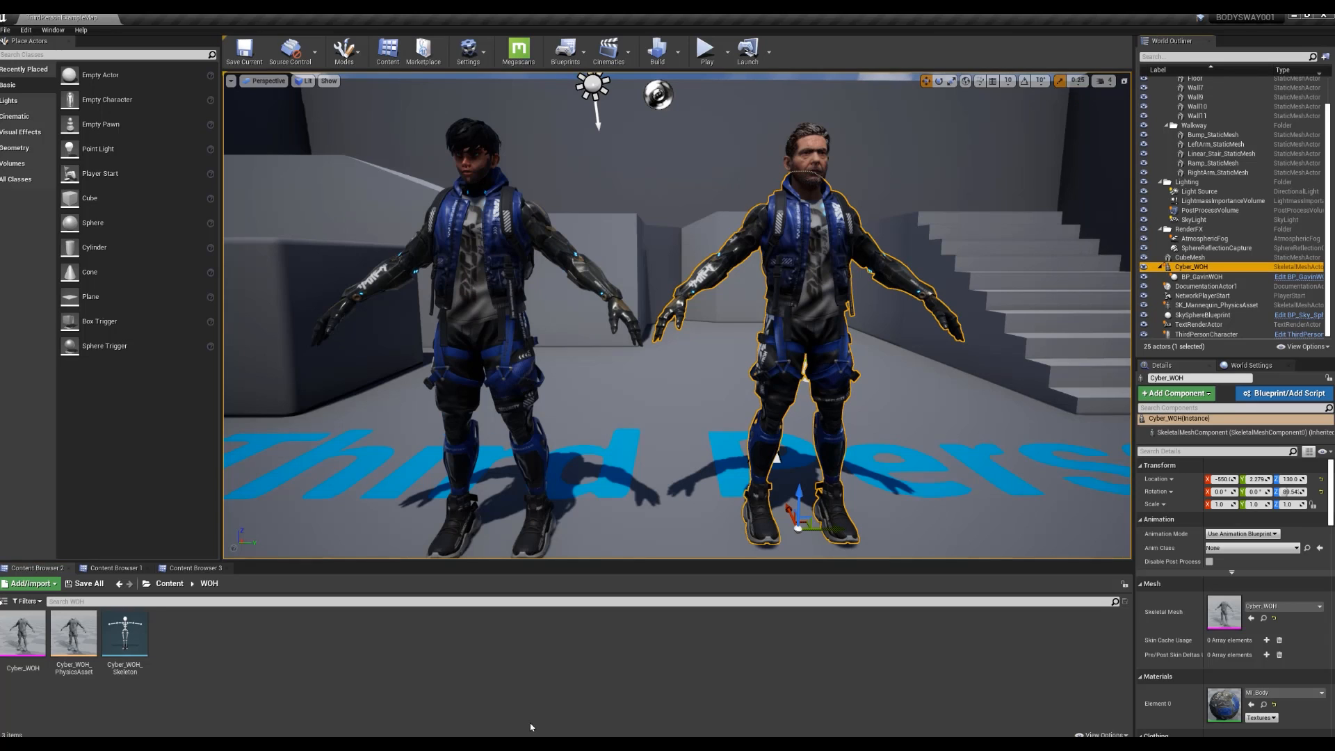
pyautogui.click(122, 569)
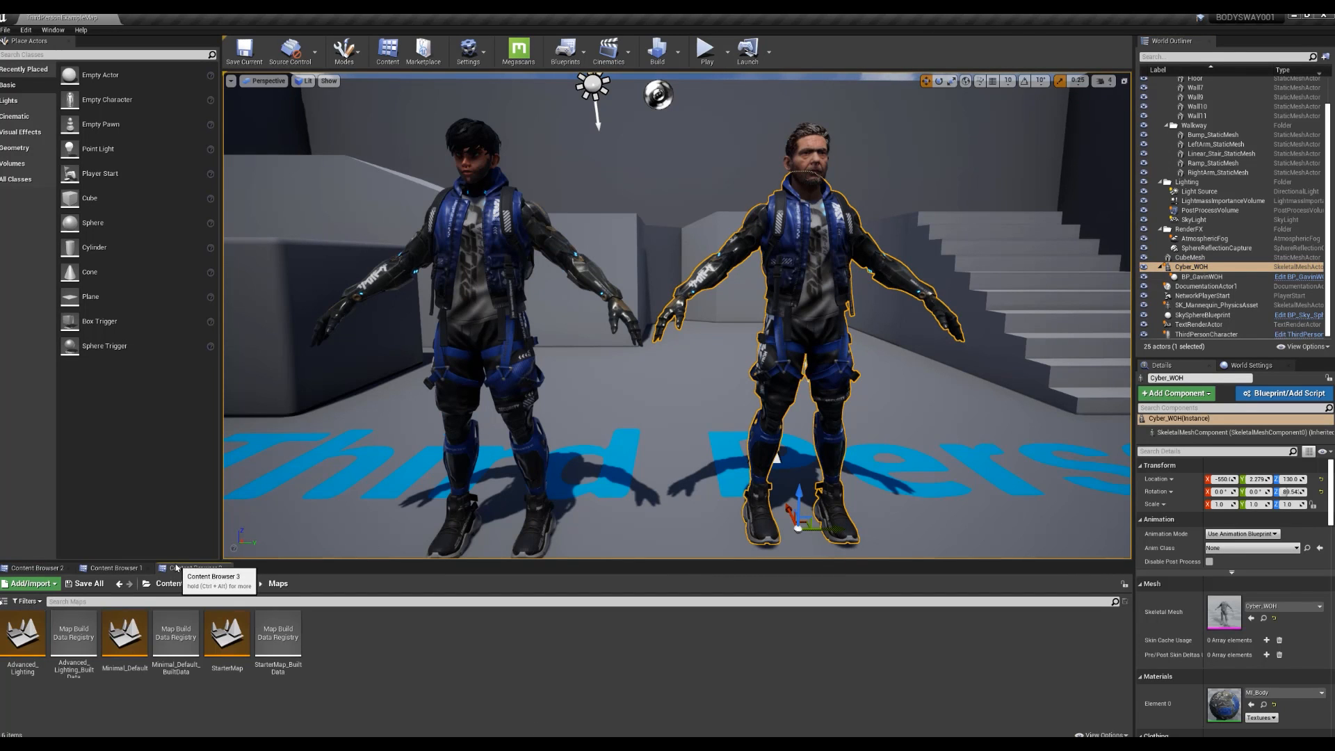
# Step: Create a new folder named RETARG in the project's Content folder
pyautogui.click(115, 567)
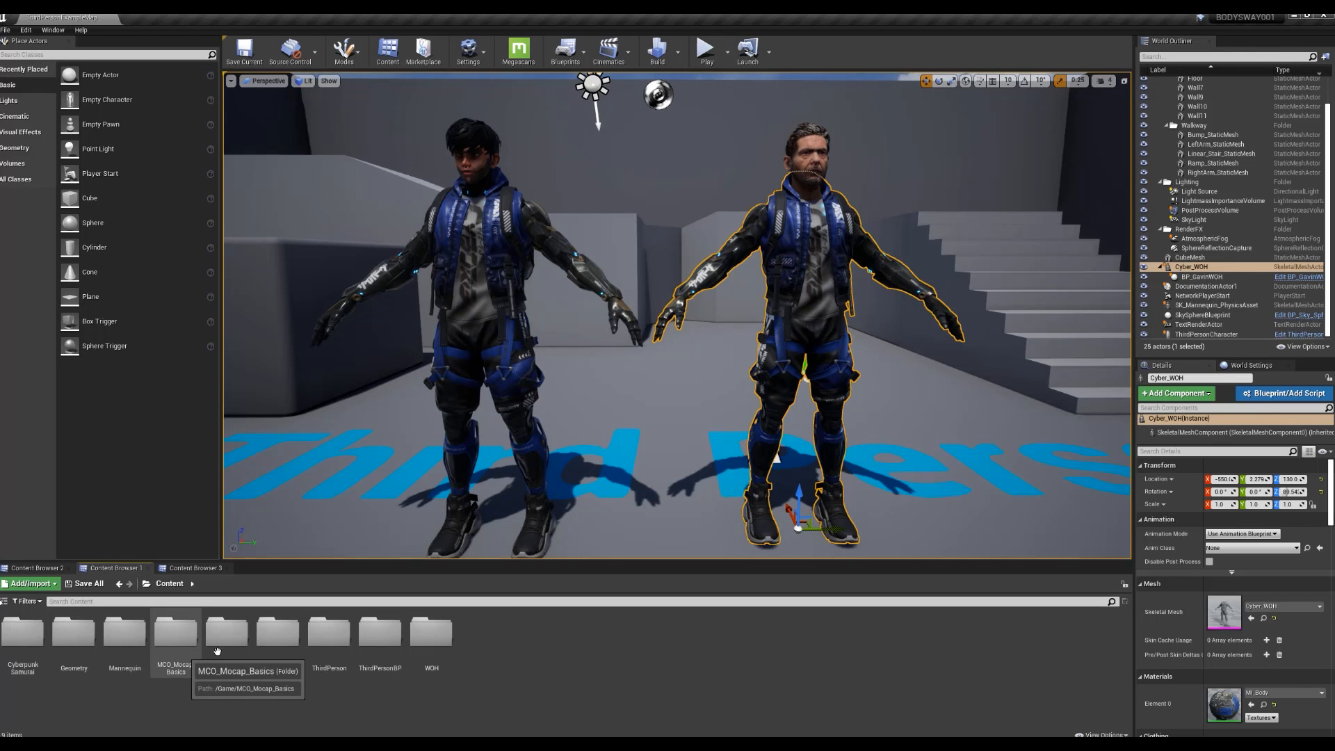
pyautogui.rightClick(492, 653)
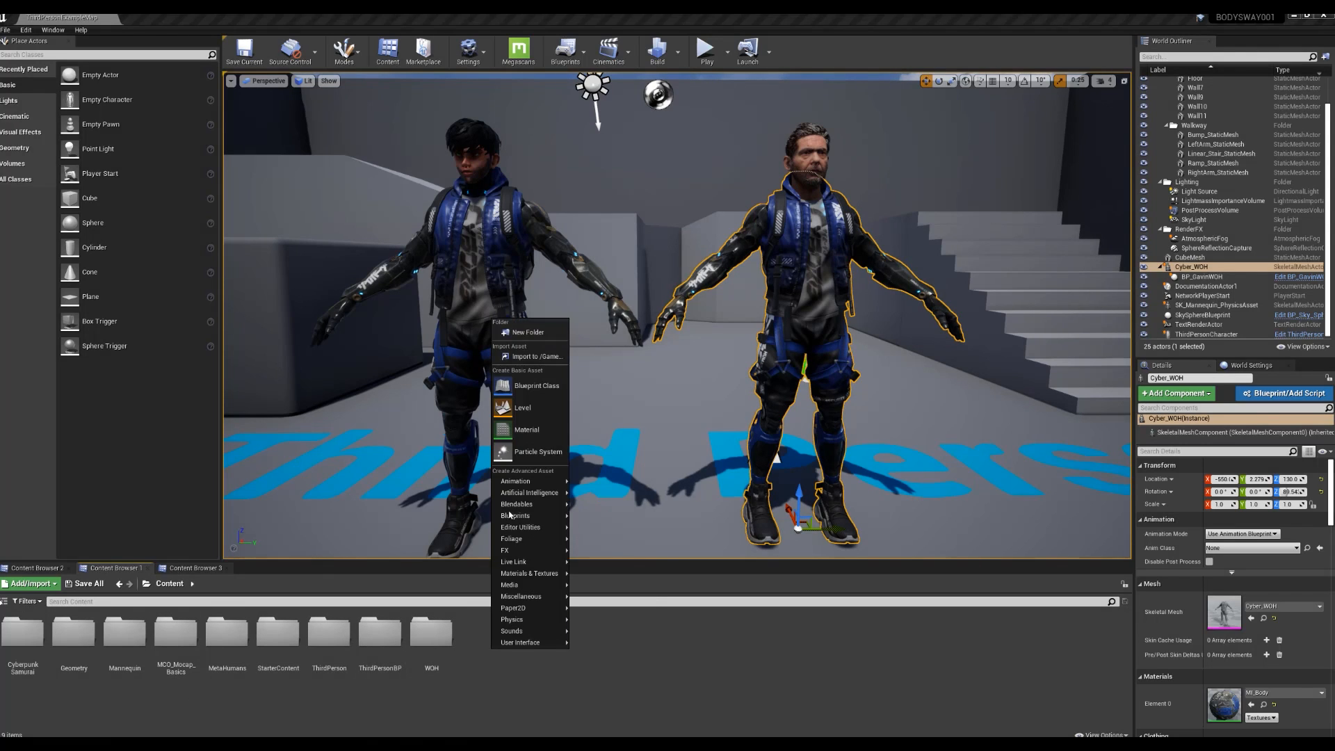
pyautogui.click(527, 332)
pyautogui.write('RETARG')
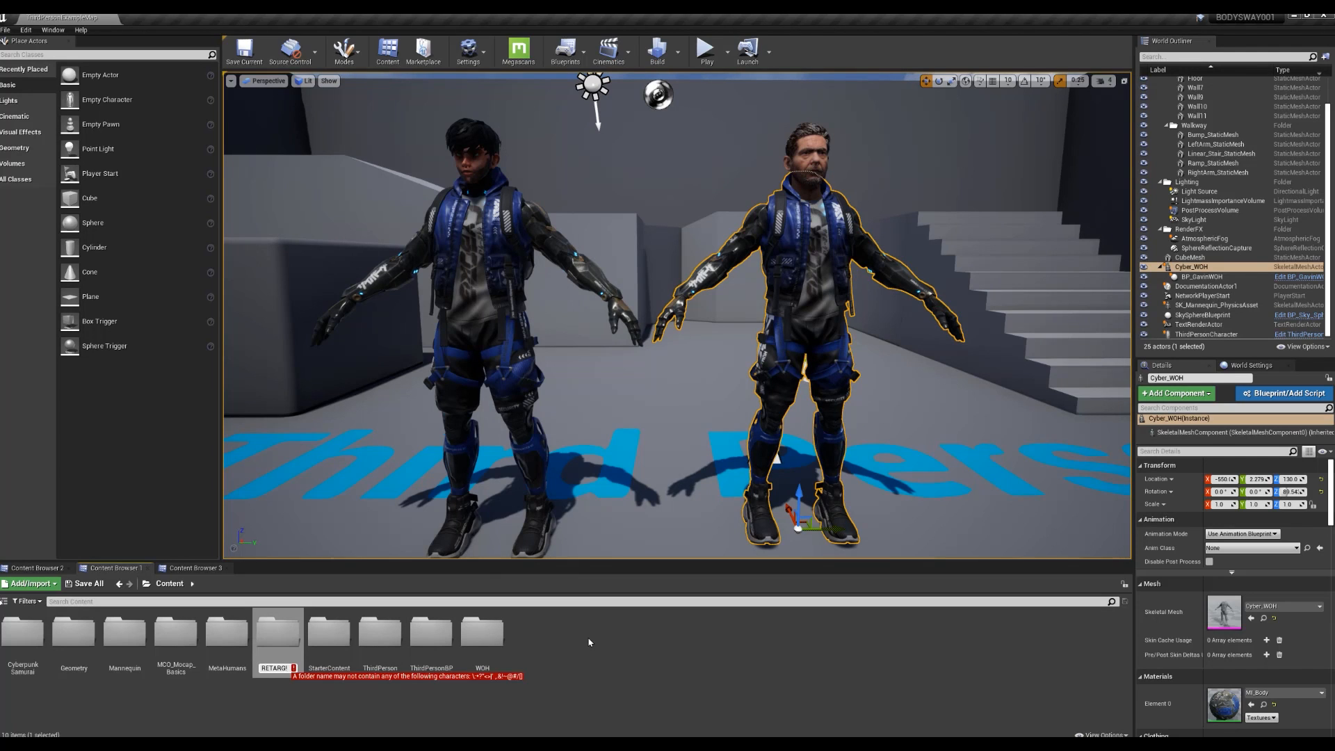
pyautogui.press('Return')
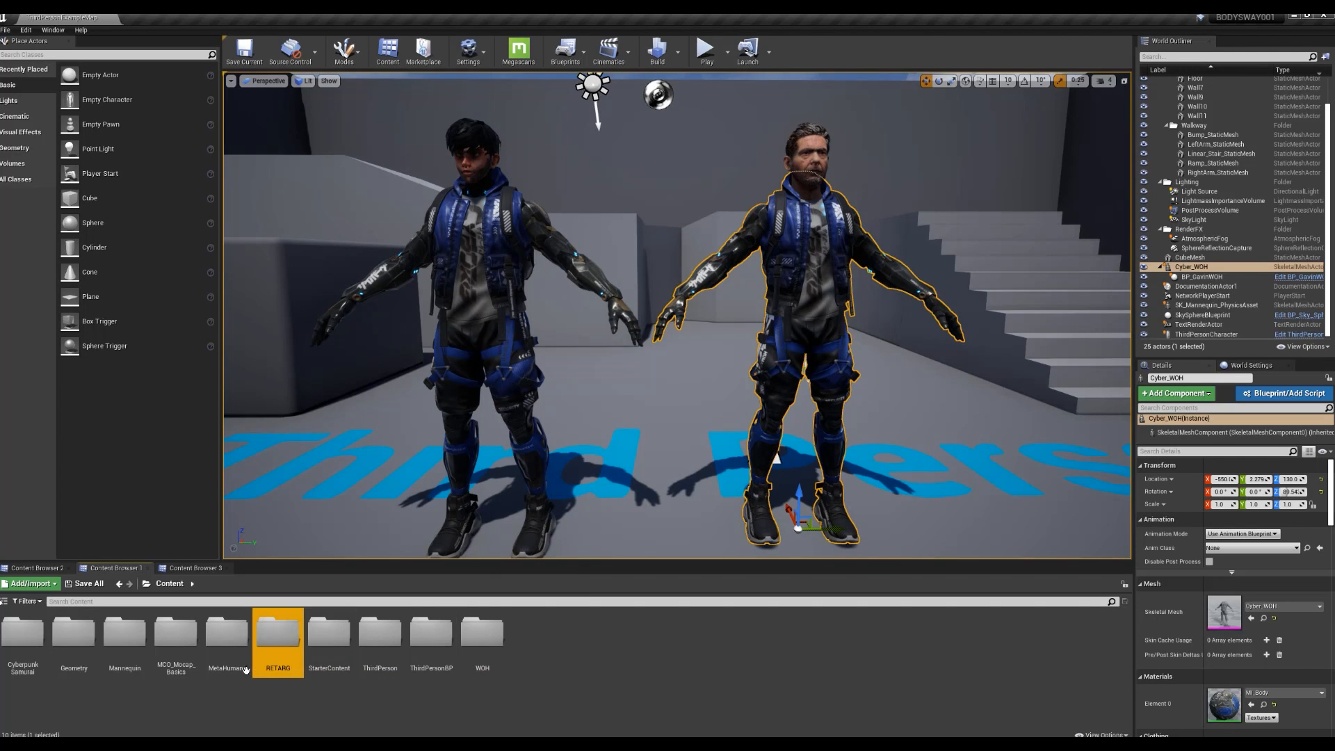
# Step: Start a duplicate-and-retarget of Convo_11_Listening_Loop from MCO_Mocap_Basics' Conversations Root_Motion folder, choosing Cyber_WOH_Skeleton as the target skeleton
pyautogui.click(172, 629)
pyautogui.doubleClick(171, 629)
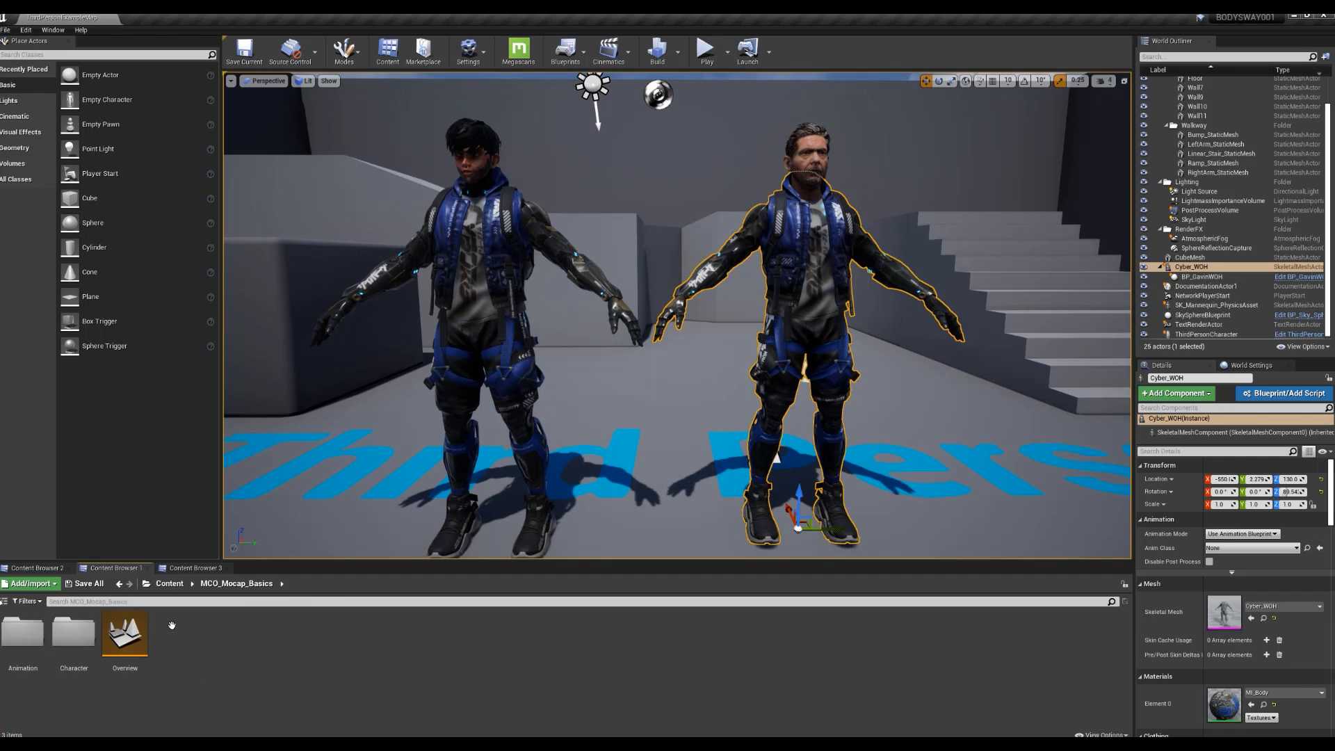
pyautogui.doubleClick(23, 632)
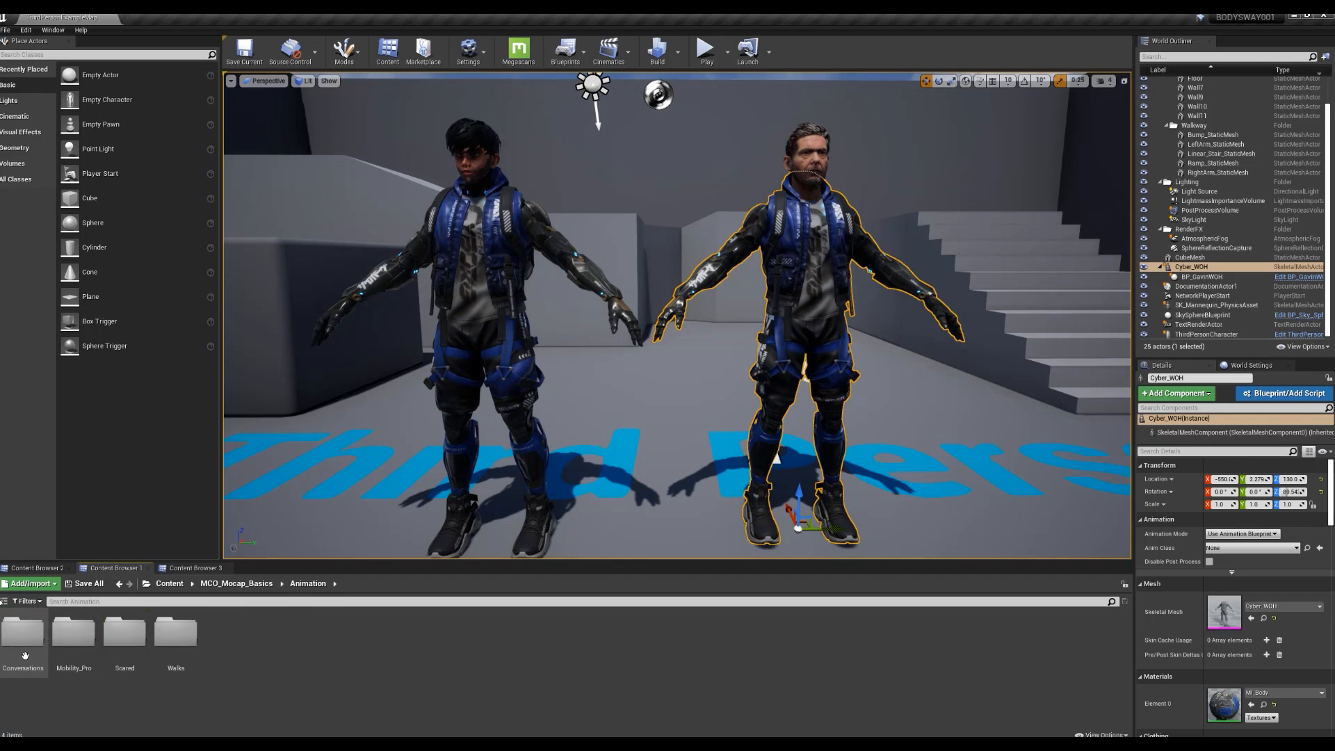
pyautogui.doubleClick(25, 655)
pyautogui.doubleClick(24, 653)
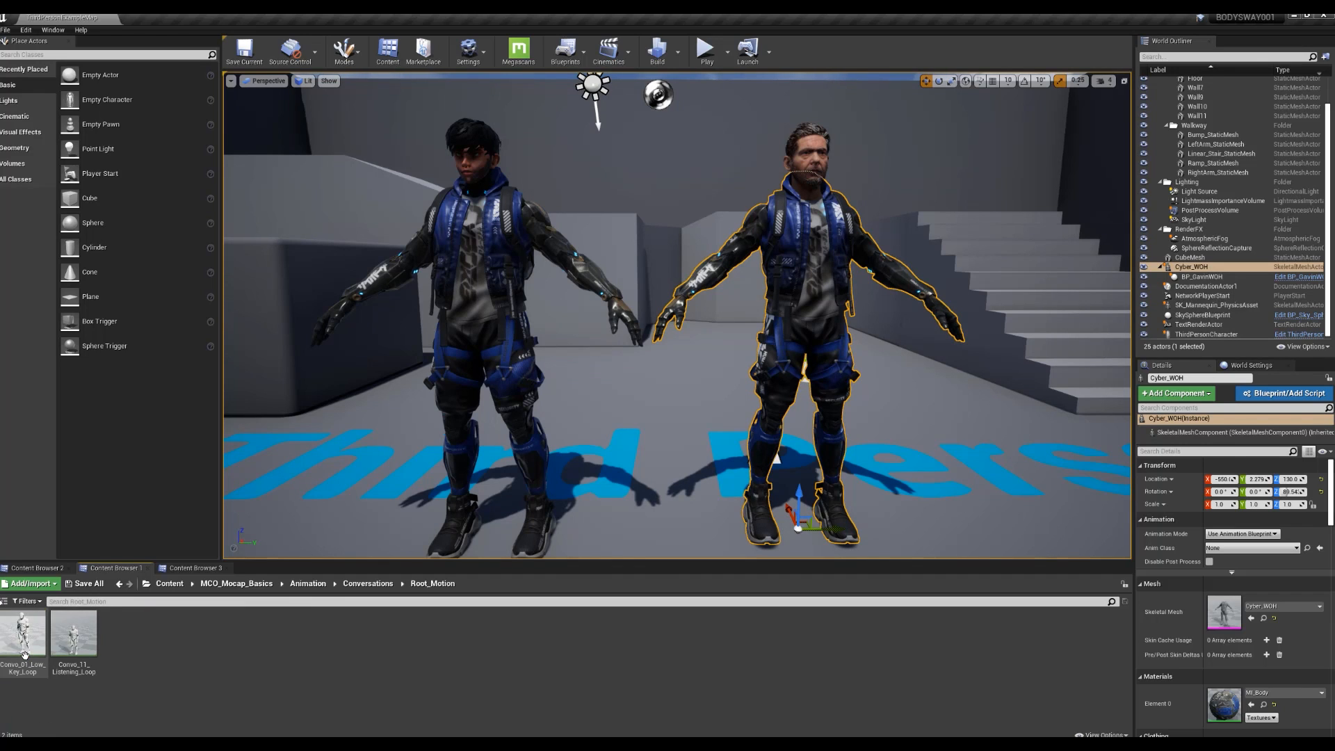
pyautogui.rightClick(67, 650)
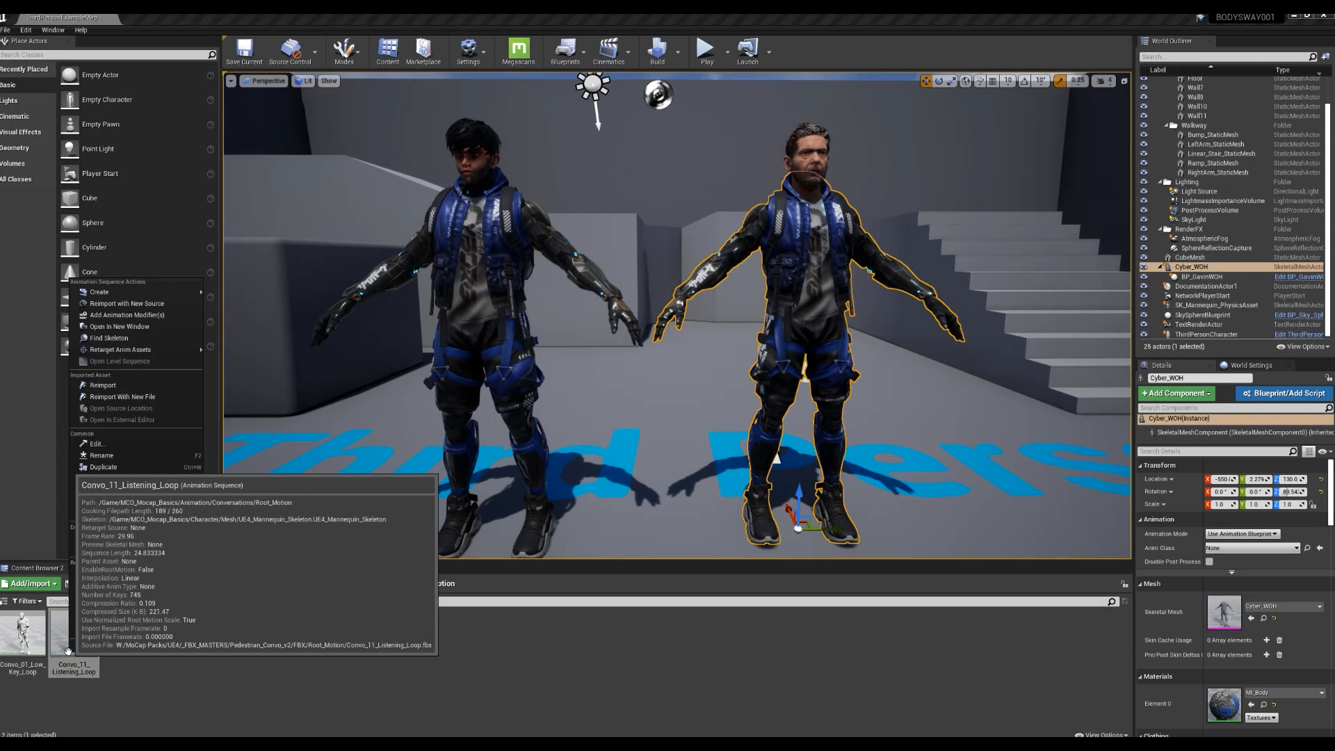
pyautogui.moveTo(136, 351)
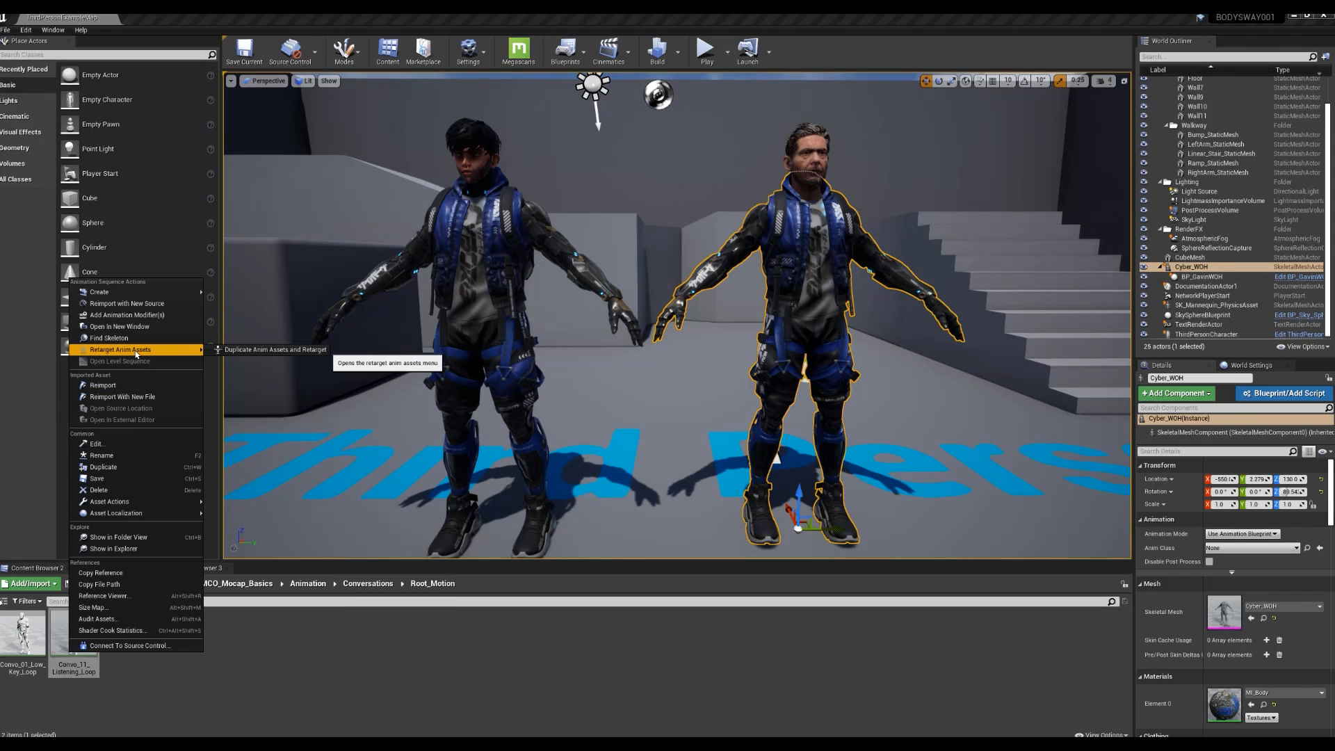
pyautogui.click(287, 351)
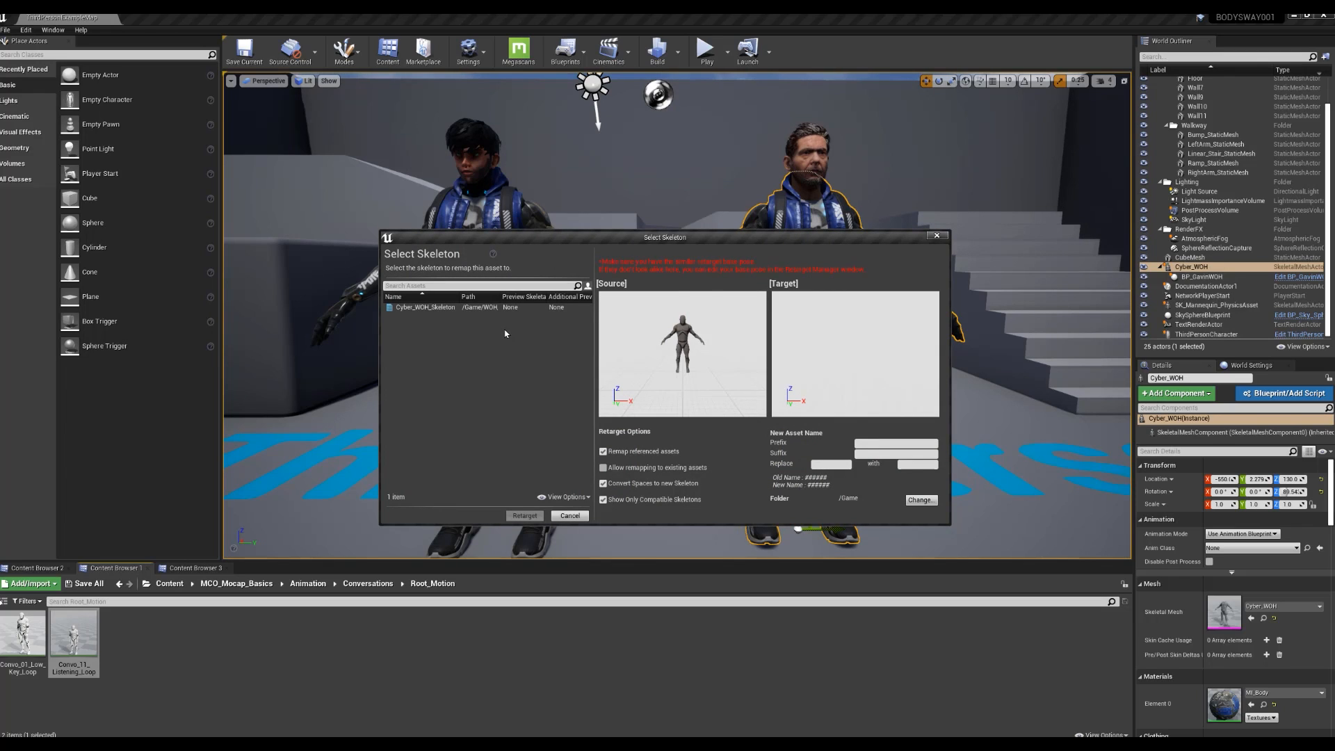
pyautogui.click(443, 307)
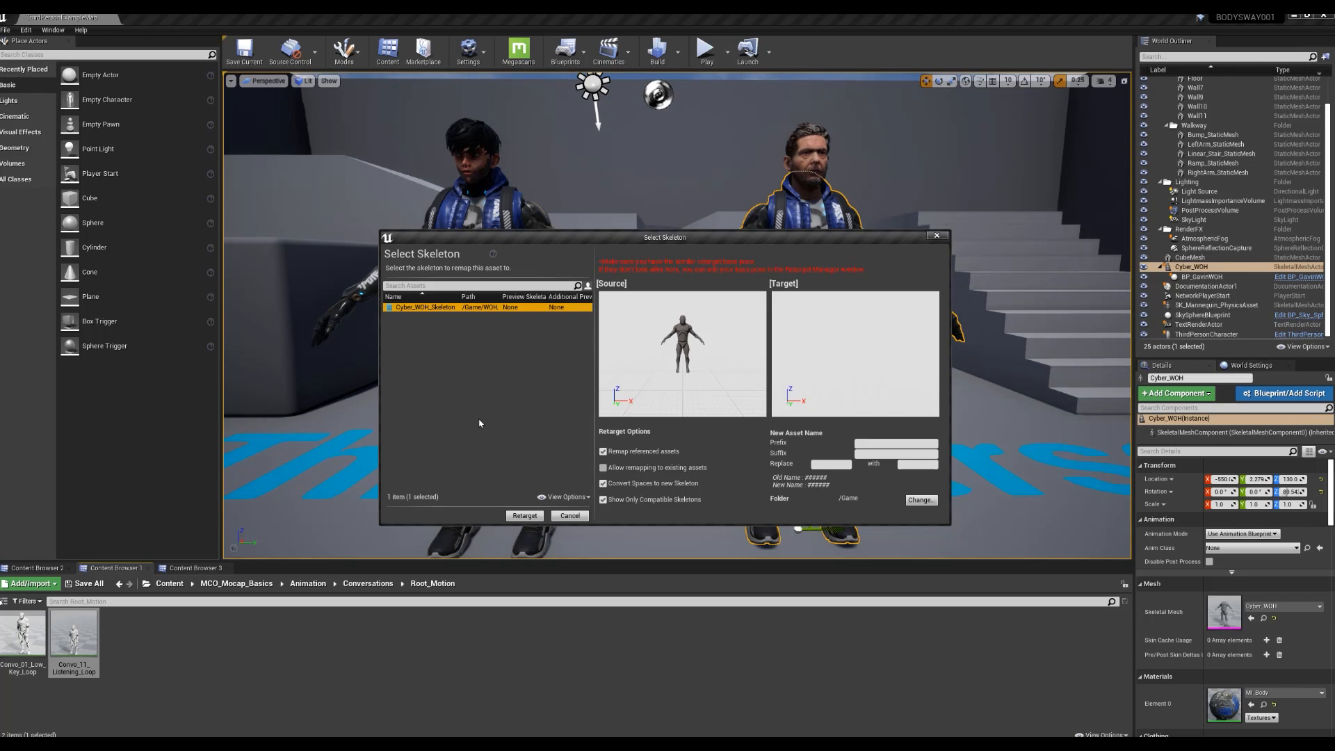
# Step: Give the retargeted copy the prefix Retarg and suffix Cyborg, set its destination to the RETARG folder, and run the retarget
pyautogui.click(889, 444)
pyautogui.write('Retarg')
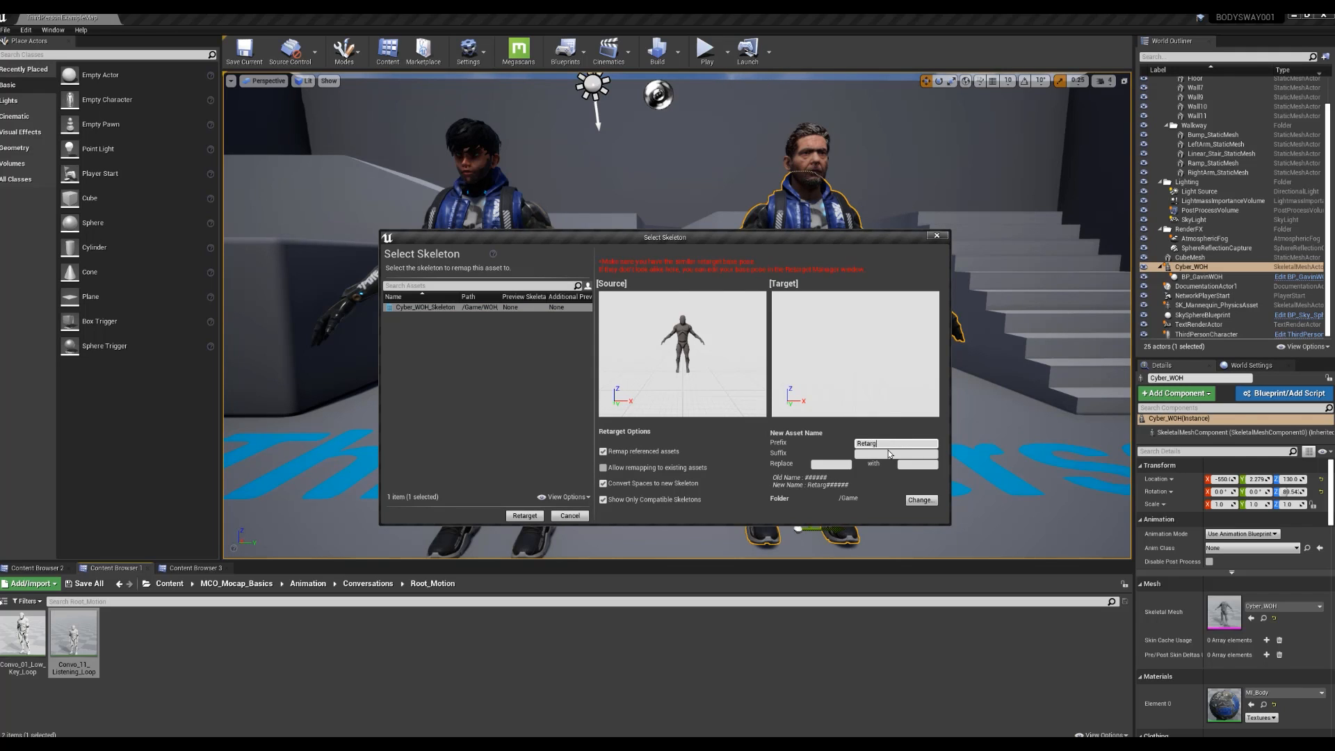
pyautogui.click(888, 453)
pyautogui.click(920, 501)
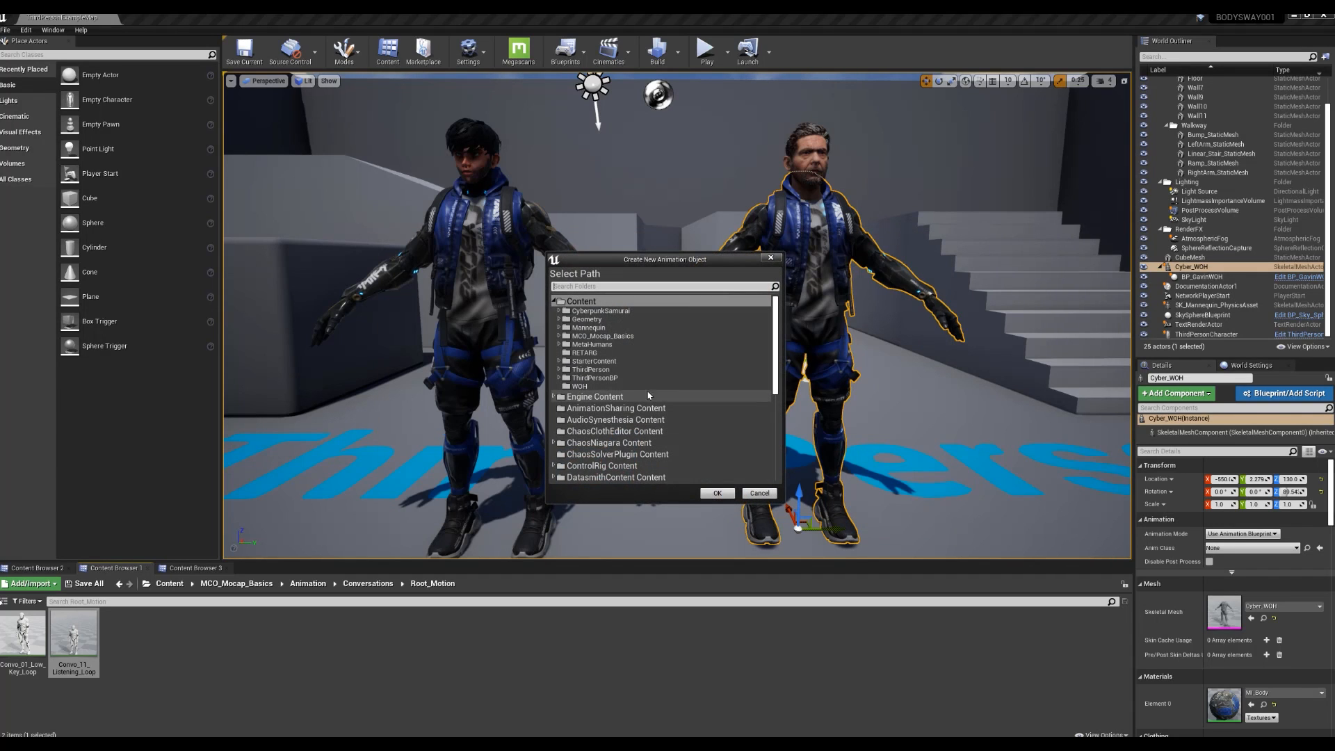
pyautogui.click(584, 353)
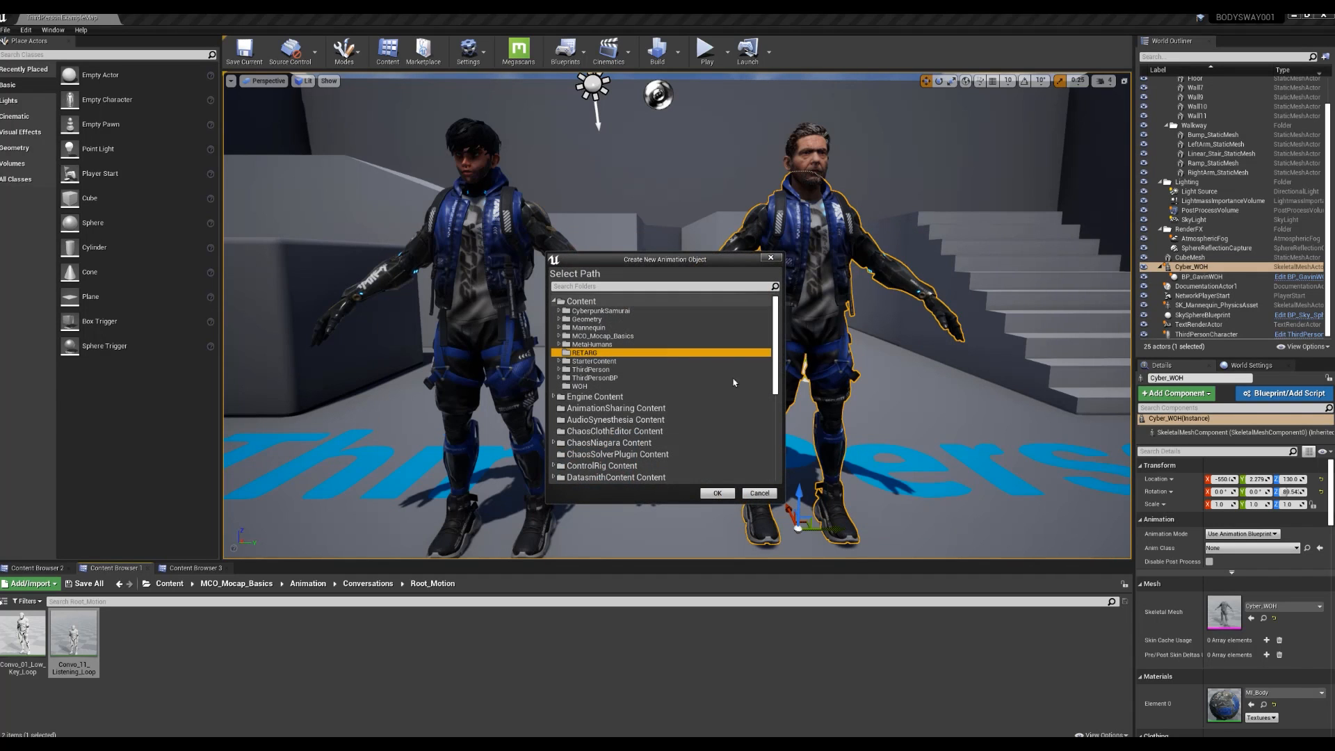
pyautogui.click(729, 492)
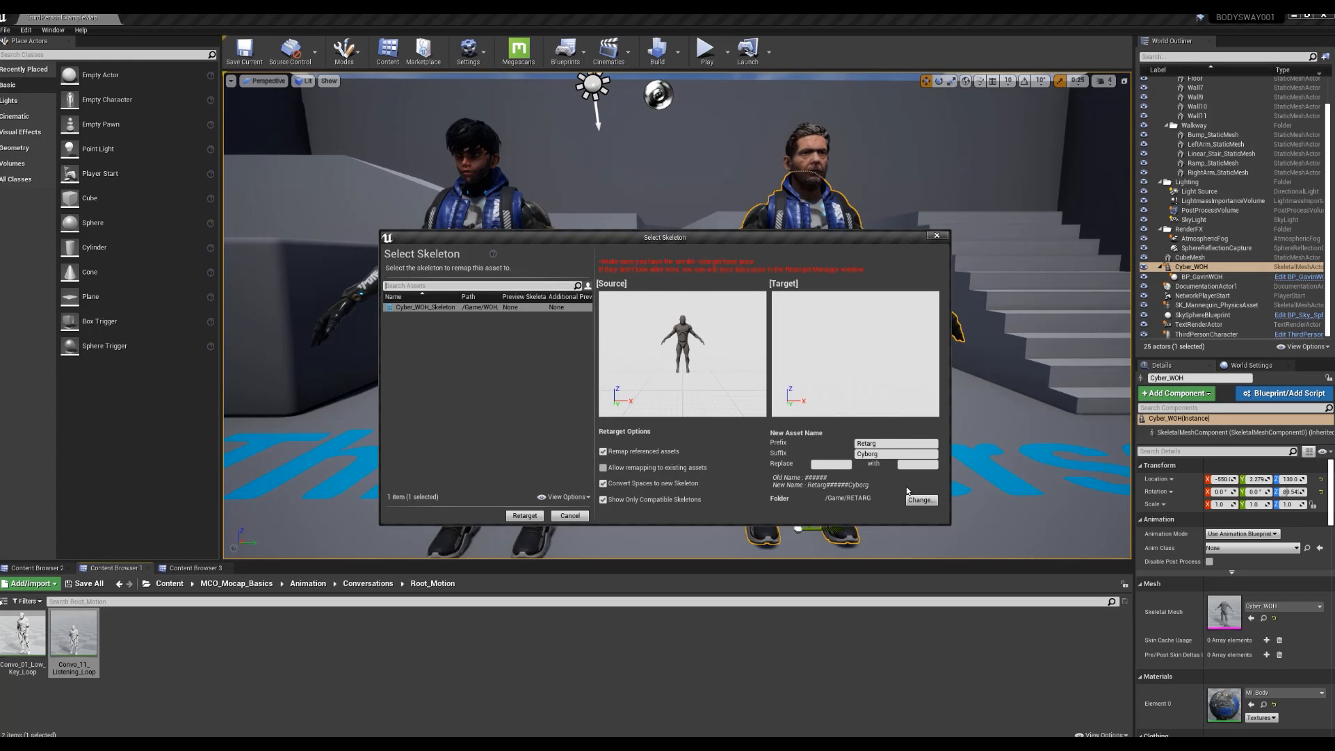
pyautogui.click(522, 516)
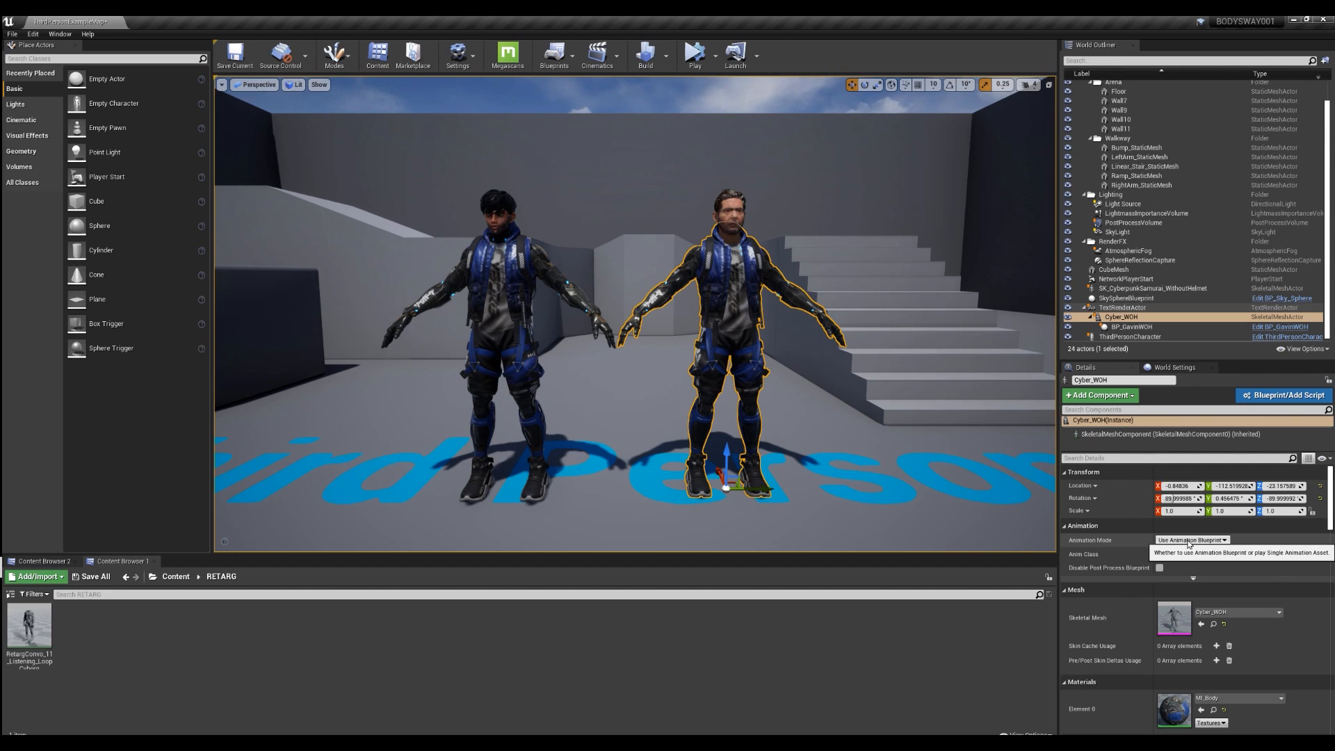
# Step: Set the Cyber_WOH actor's animation mode to Use Animation Asset and assign RetargConvo_11_Listening_LoopCyborg as the animation to play
pyautogui.click(1189, 540)
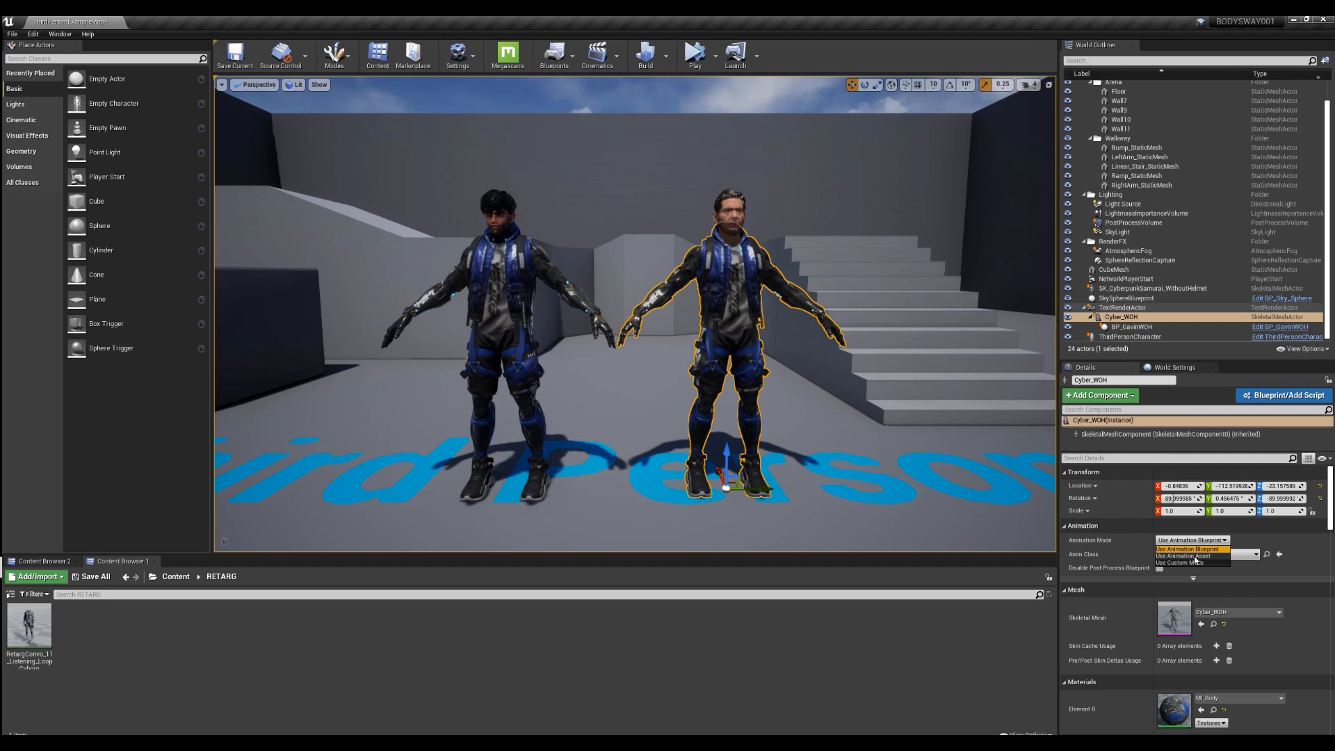
pyautogui.click(1194, 556)
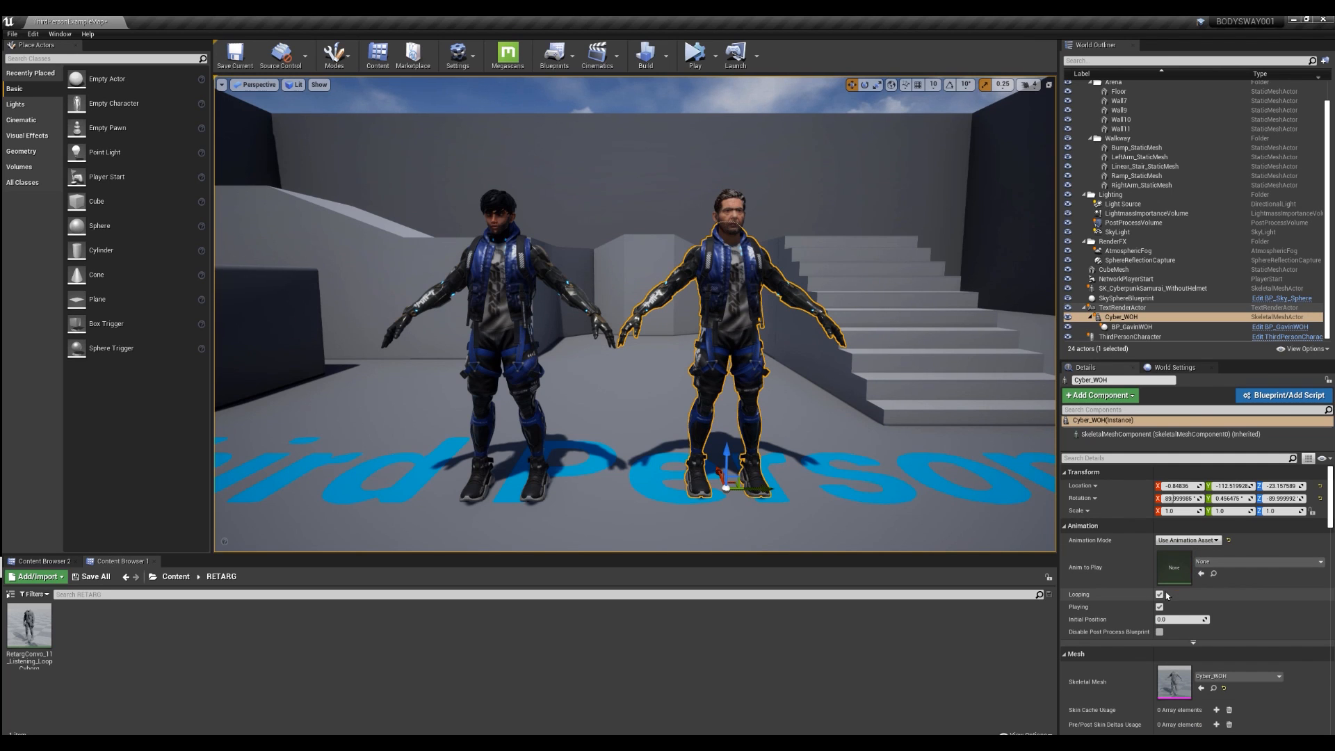
pyautogui.moveTo(30, 629); pyautogui.dragTo(1169, 577)
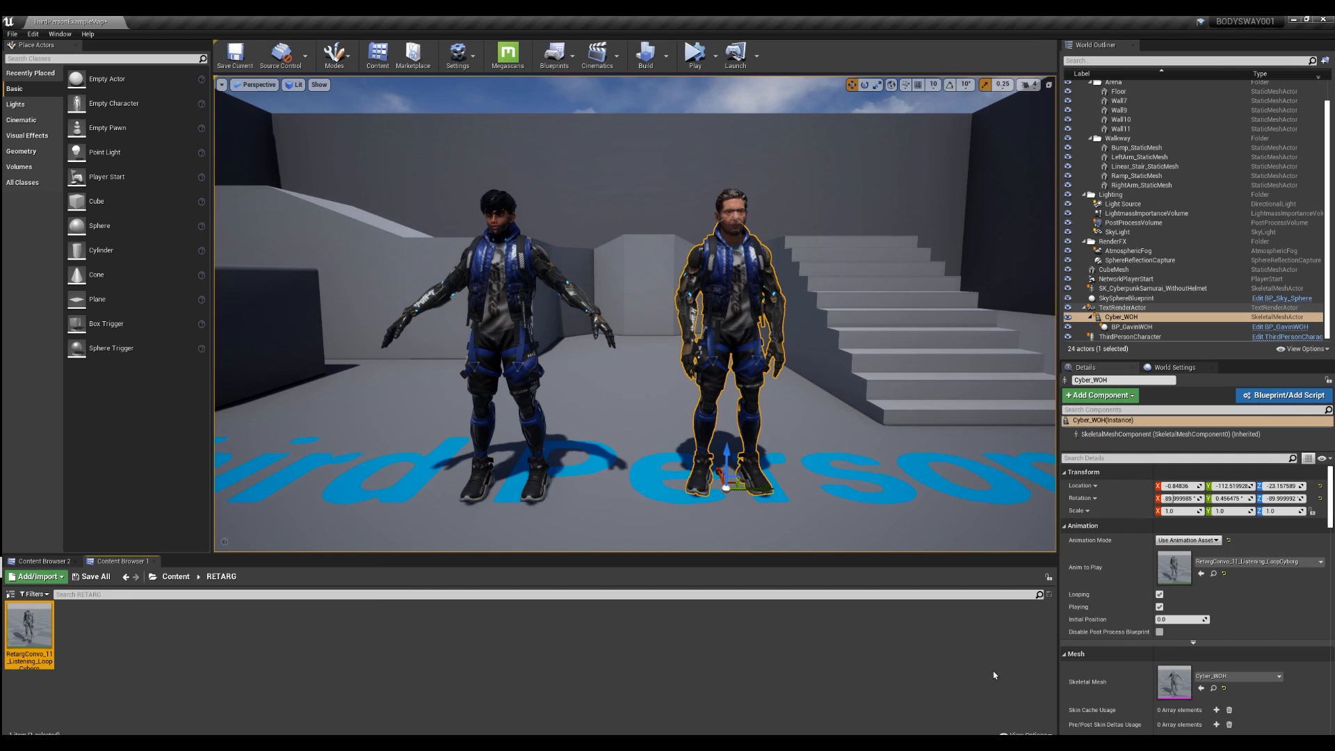
pyautogui.click(1224, 574)
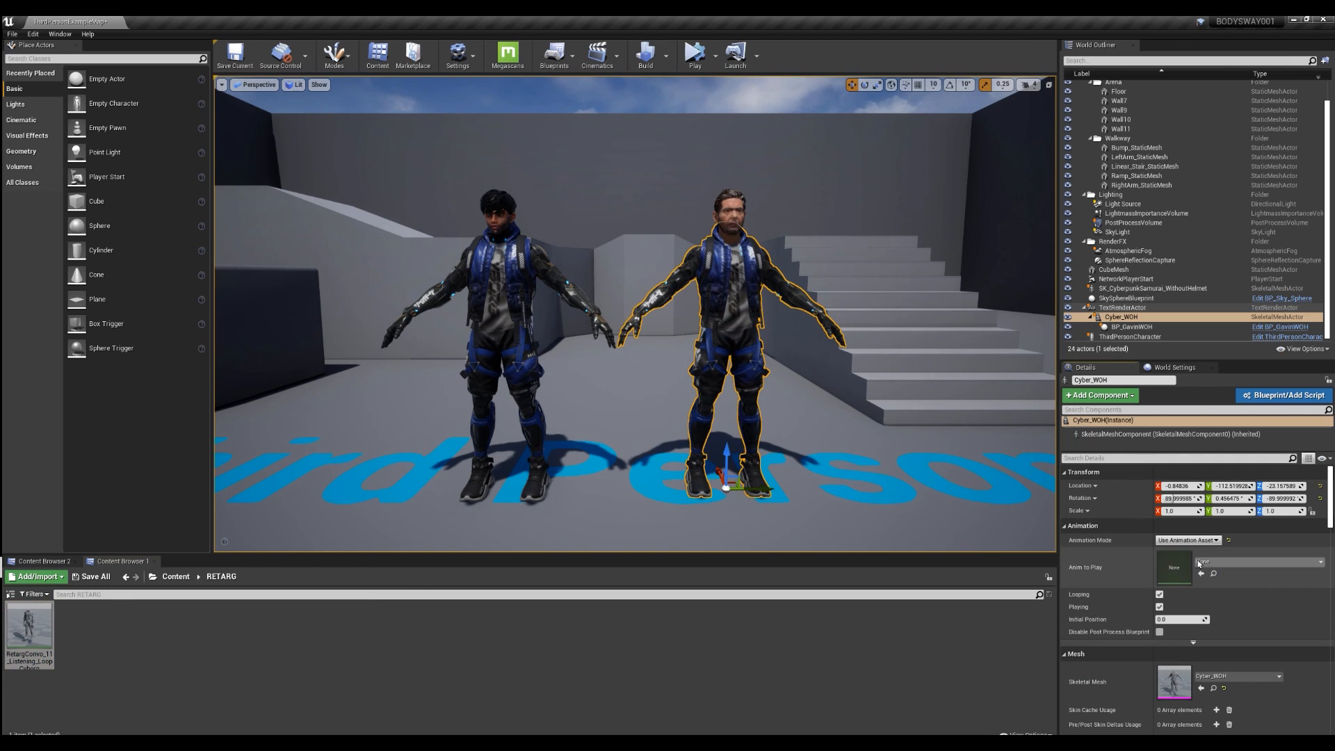
pyautogui.click(1245, 569)
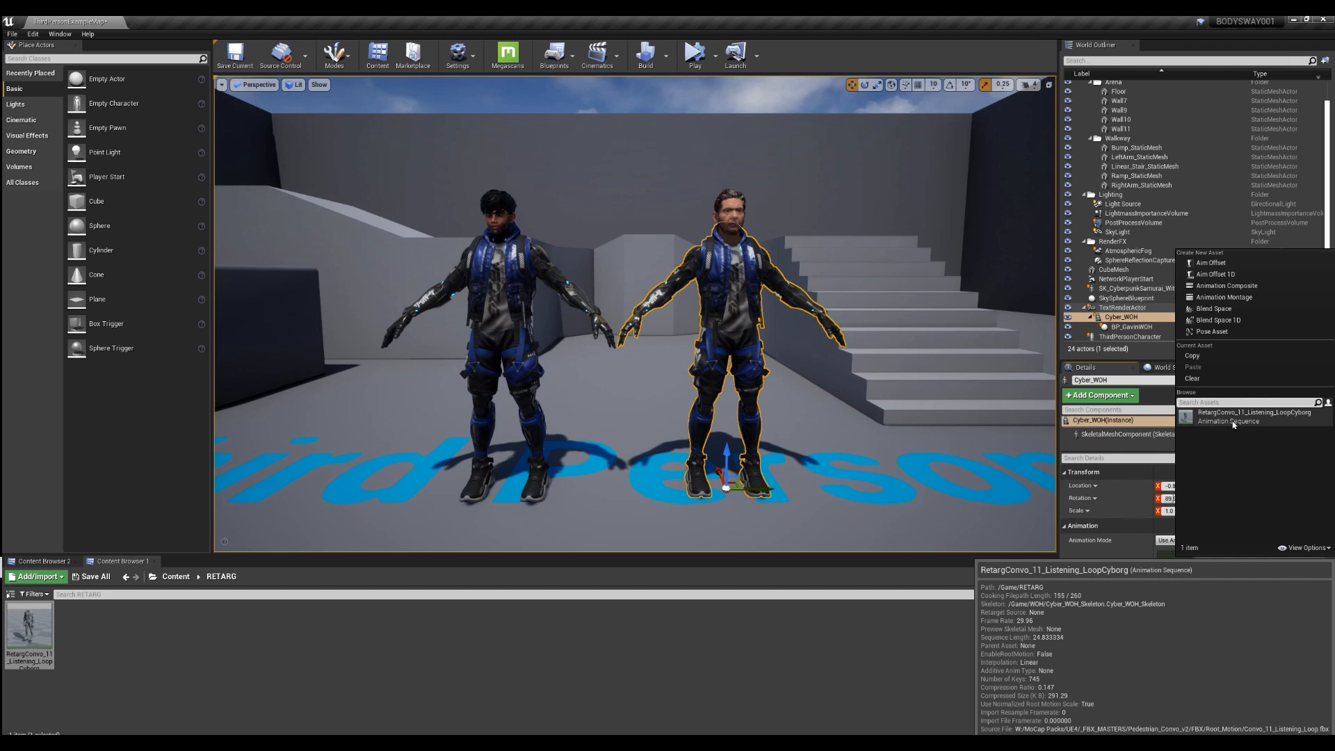
pyautogui.click(1232, 417)
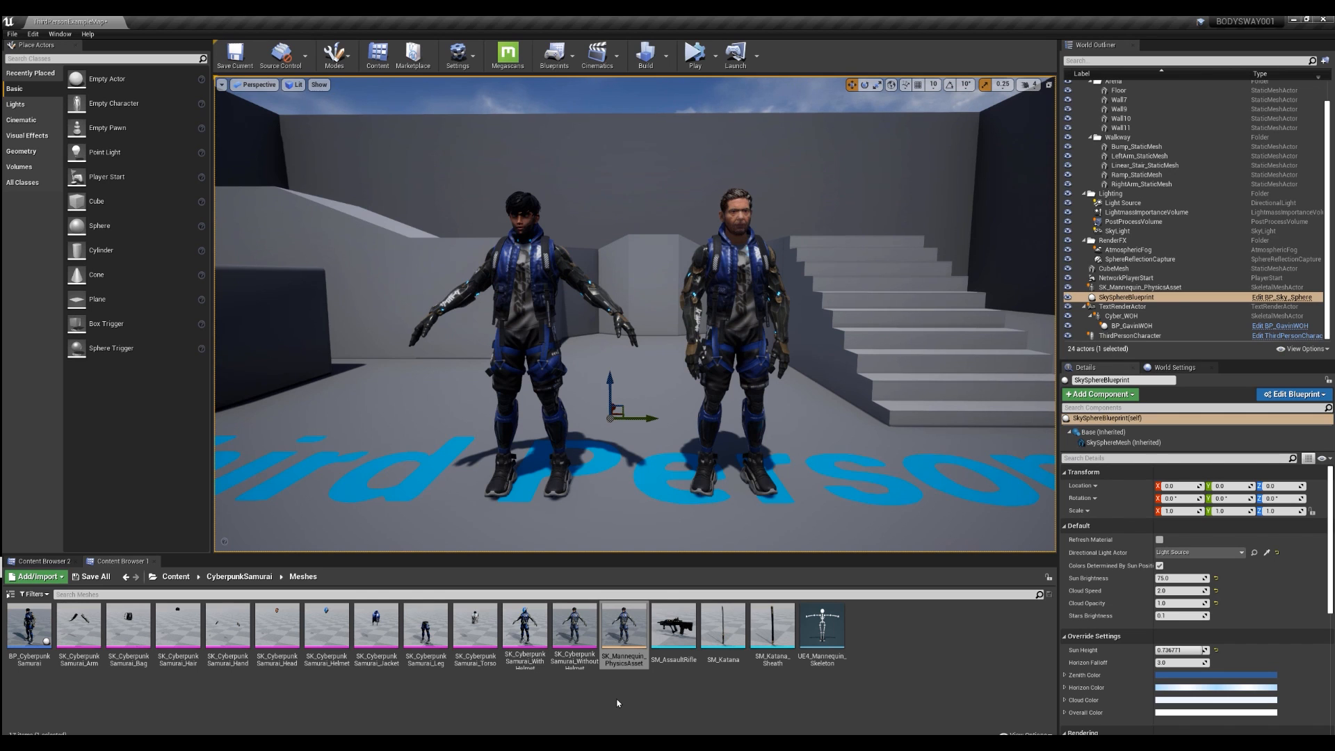
# Step: Simulate the level repeatedly to check the listening animation on the combined character, stopping the simulation after each run
pyautogui.click(692, 59)
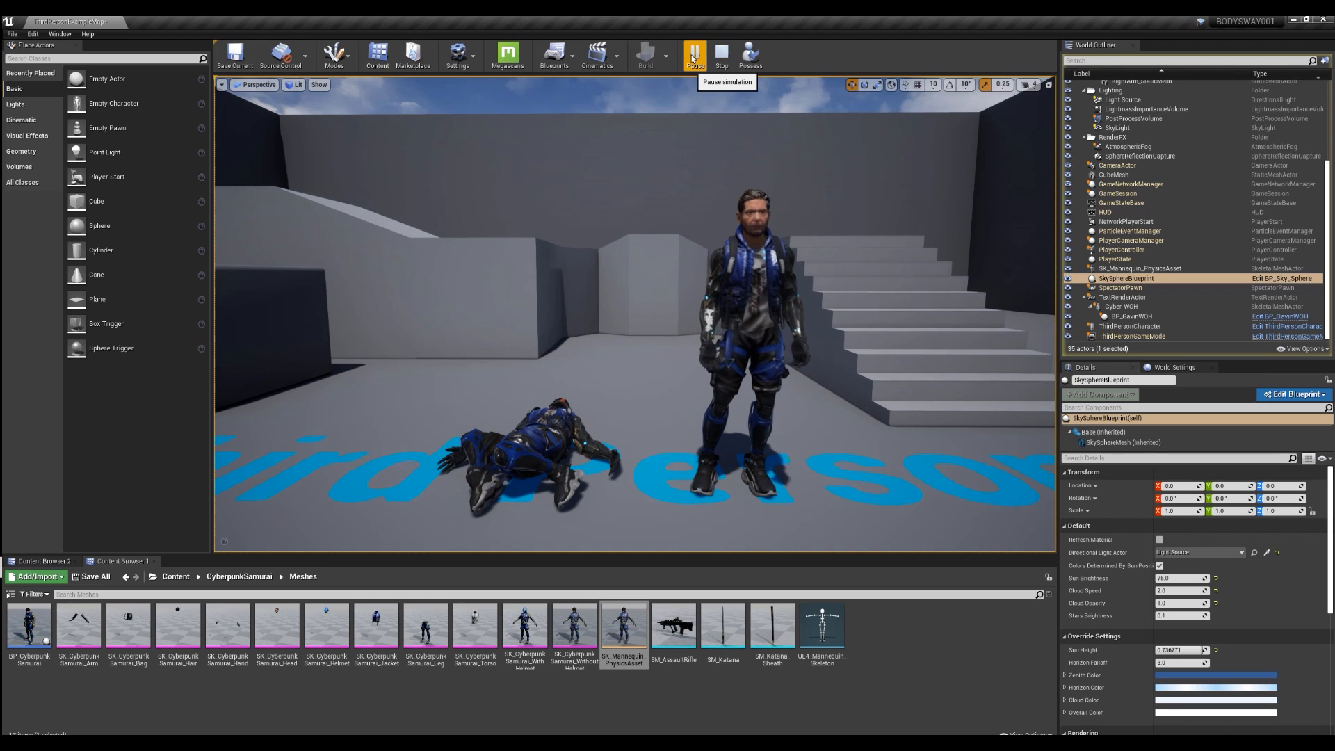
pyautogui.click(721, 54)
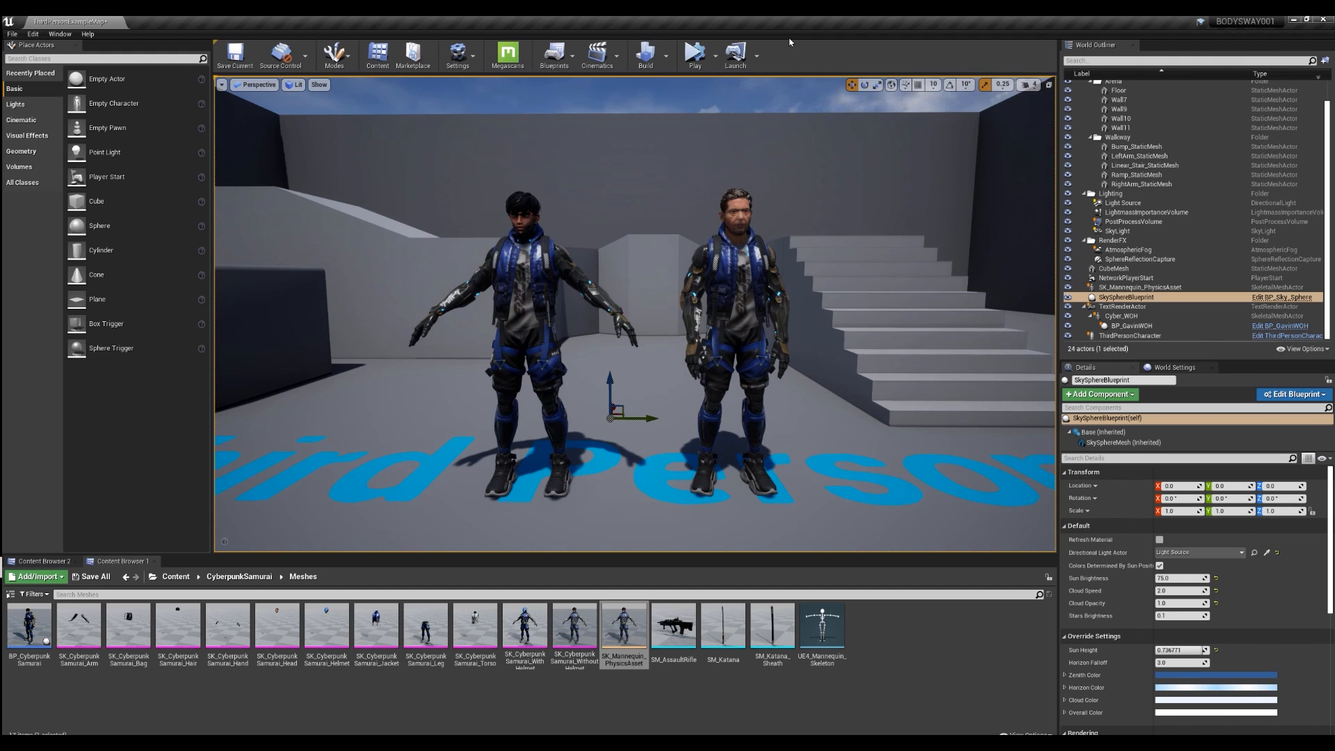
pyautogui.hotkey('alt', 's')
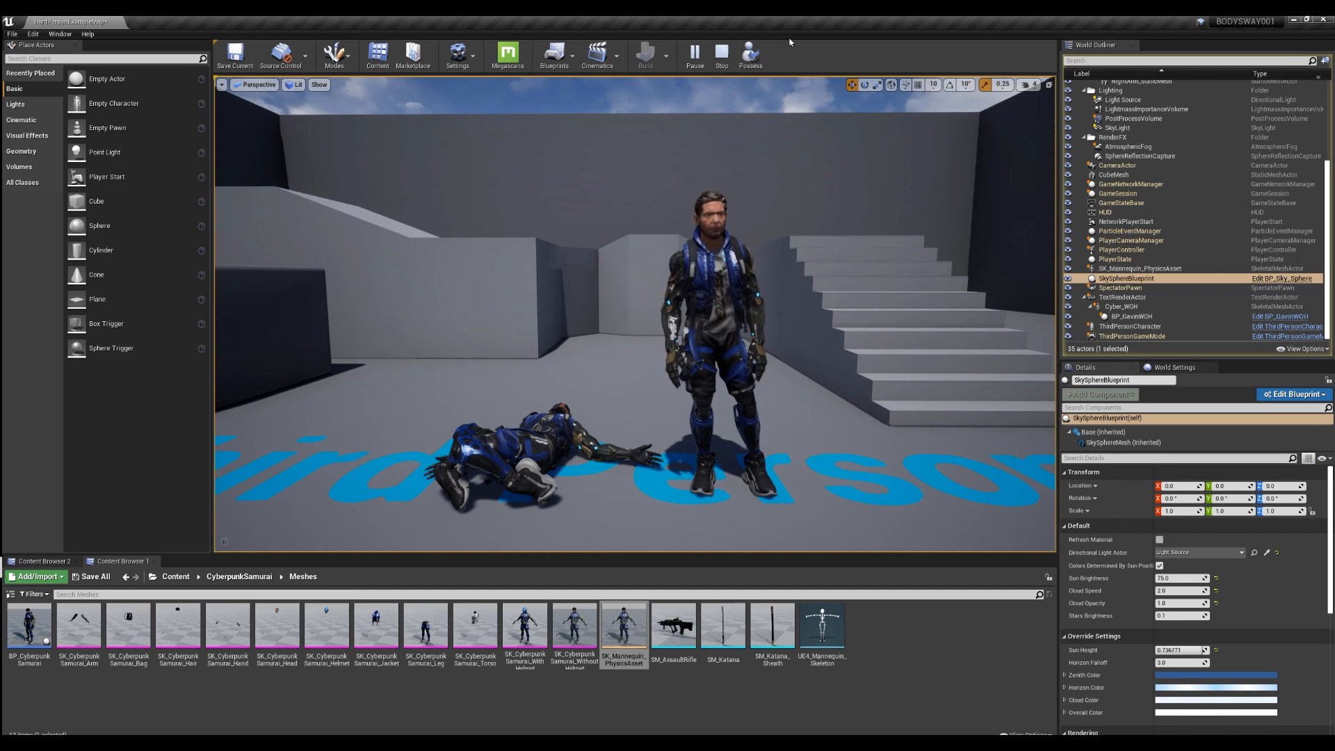
pyautogui.press('Escape')
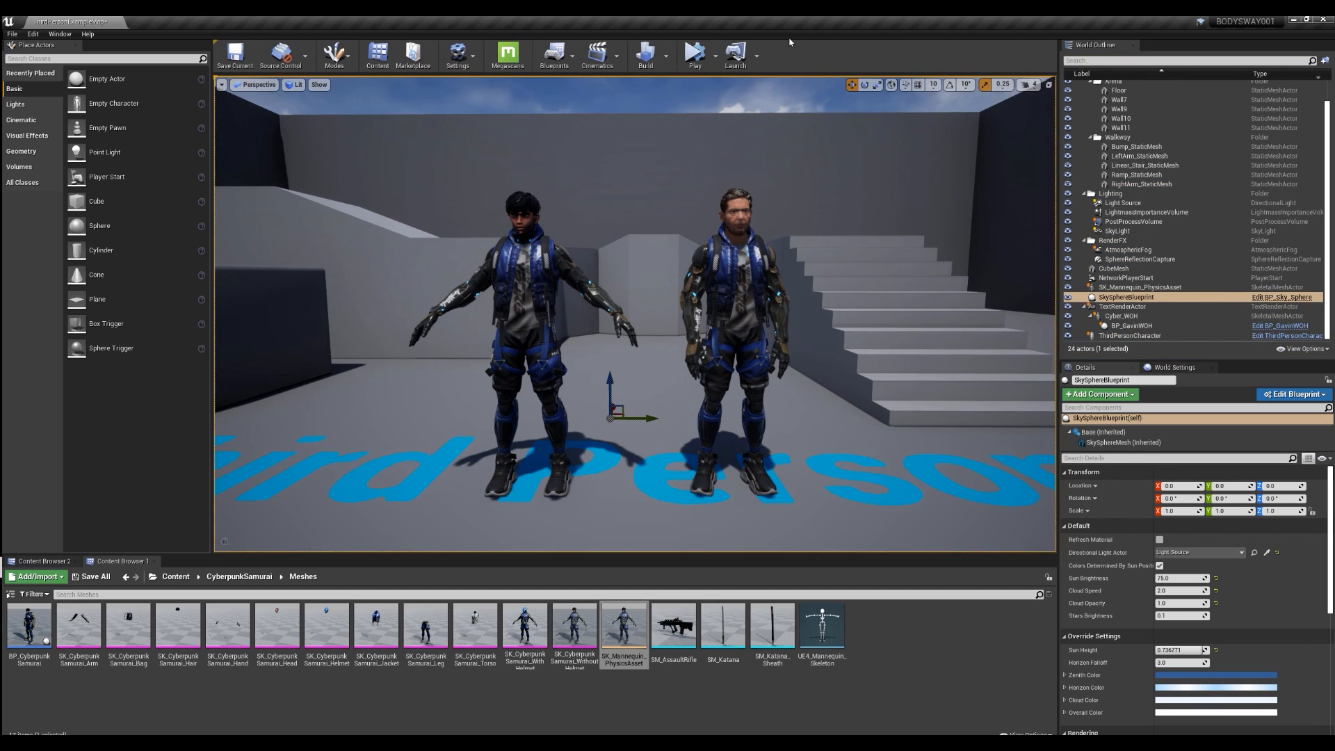
pyautogui.hotkey('alt', 's')
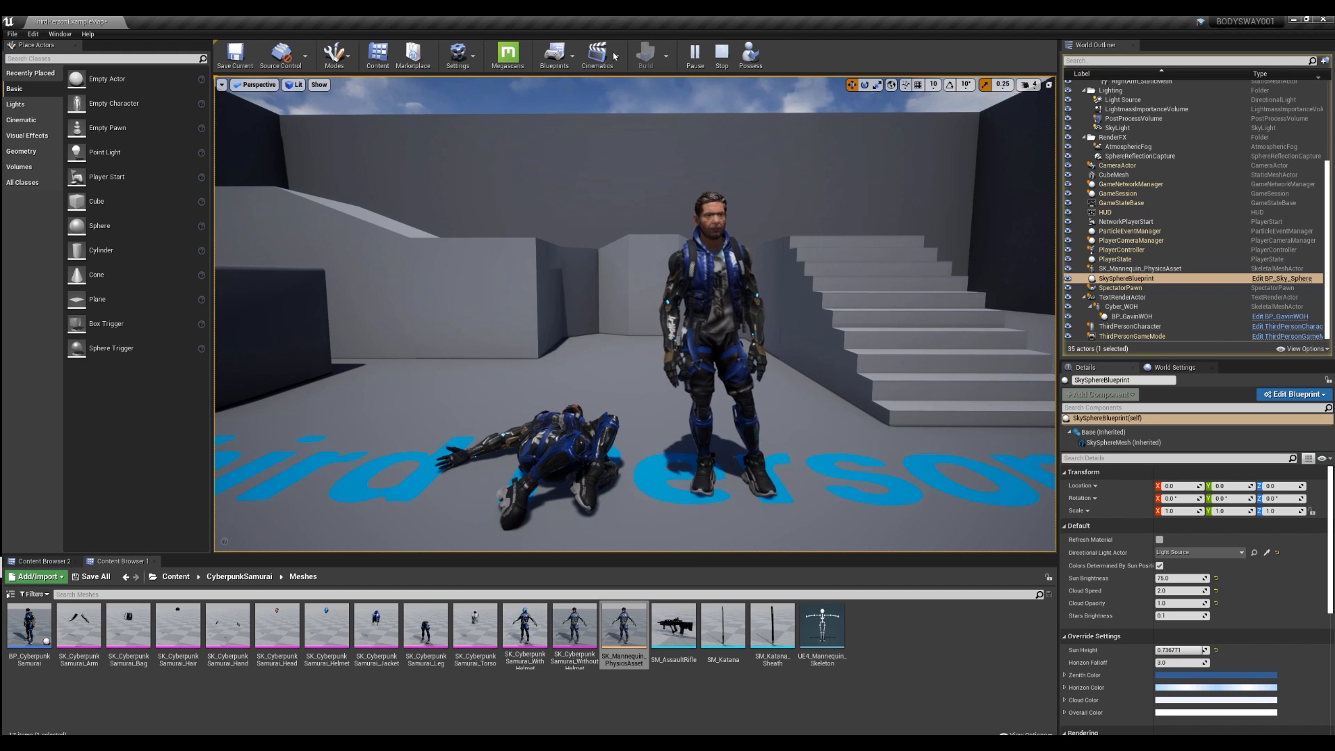
pyautogui.click(721, 54)
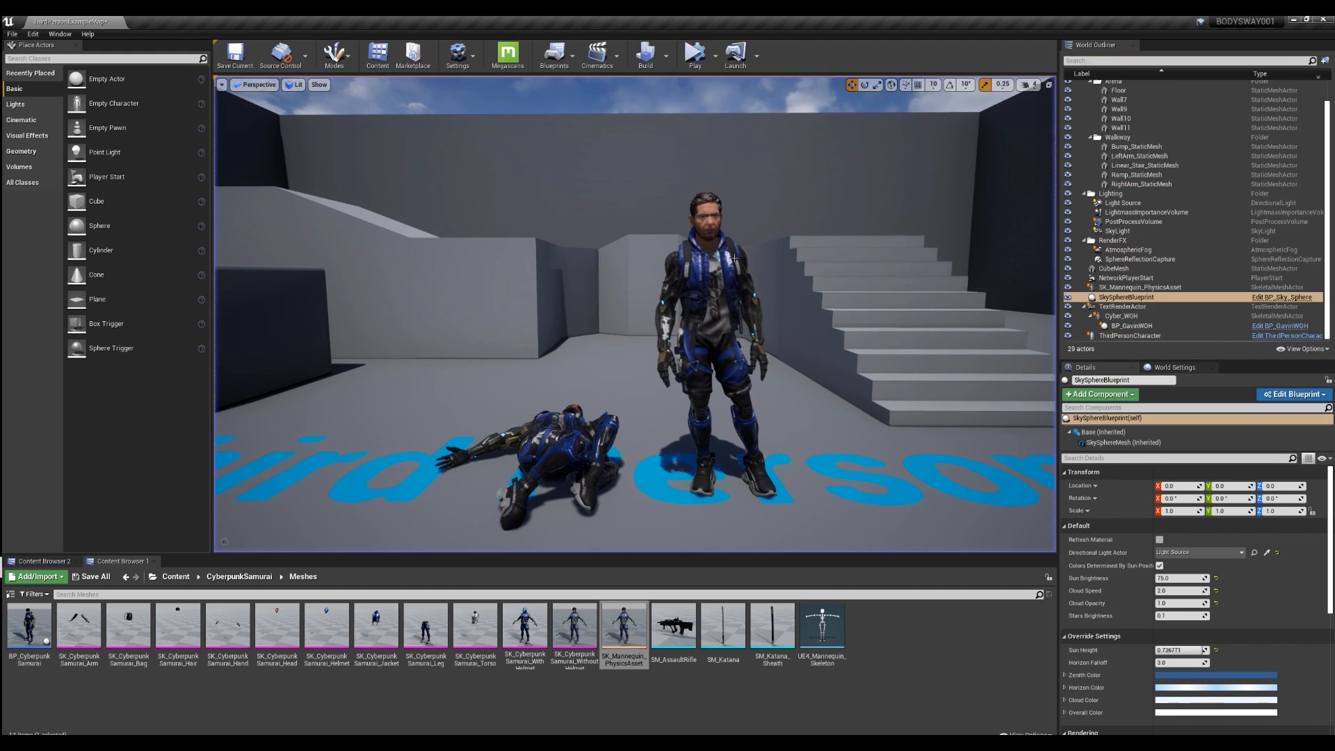
# Step: Start a duplicate-and-retarget of MOB1_Stand_Relaxed_Death_B from MCO_Mocap_Basics' Mobility_Pro Root_Motion folder, choosing Cyber_WOH_Skeleton as the target skeleton
pyautogui.click(176, 576)
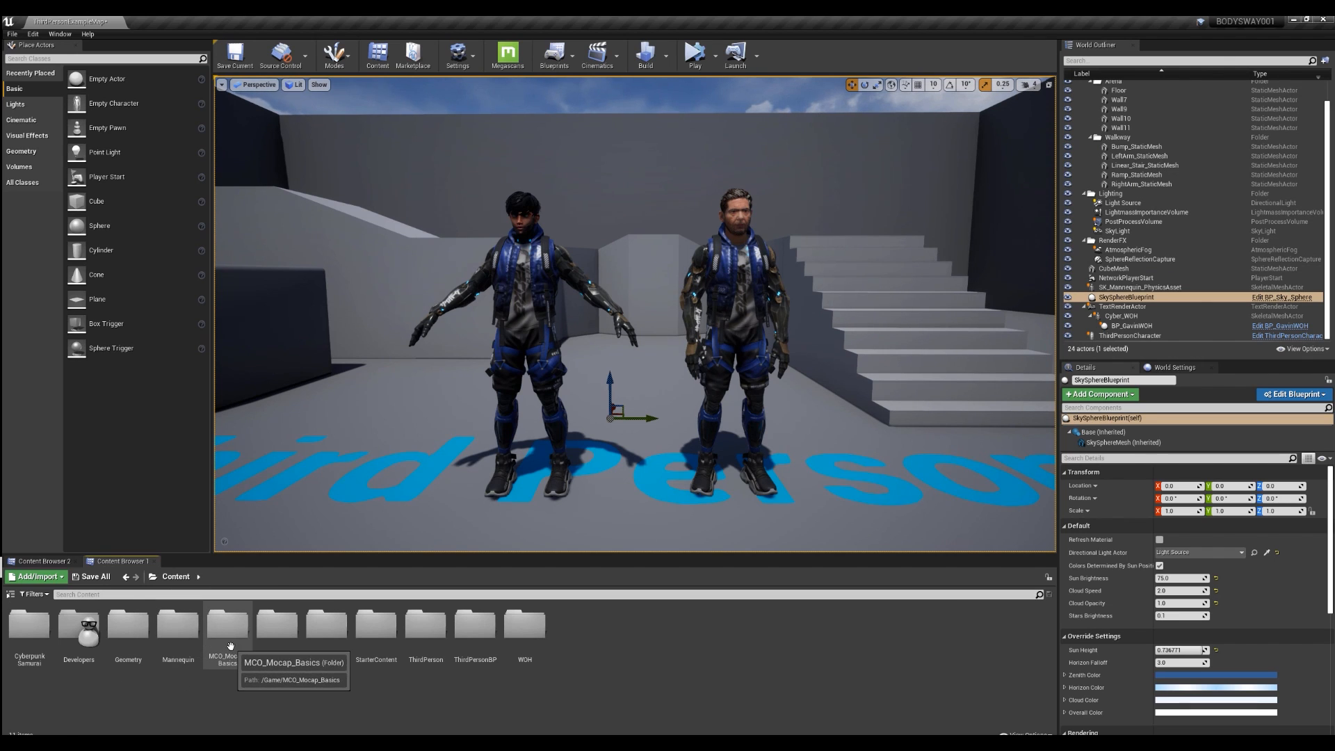
pyautogui.doubleClick(231, 645)
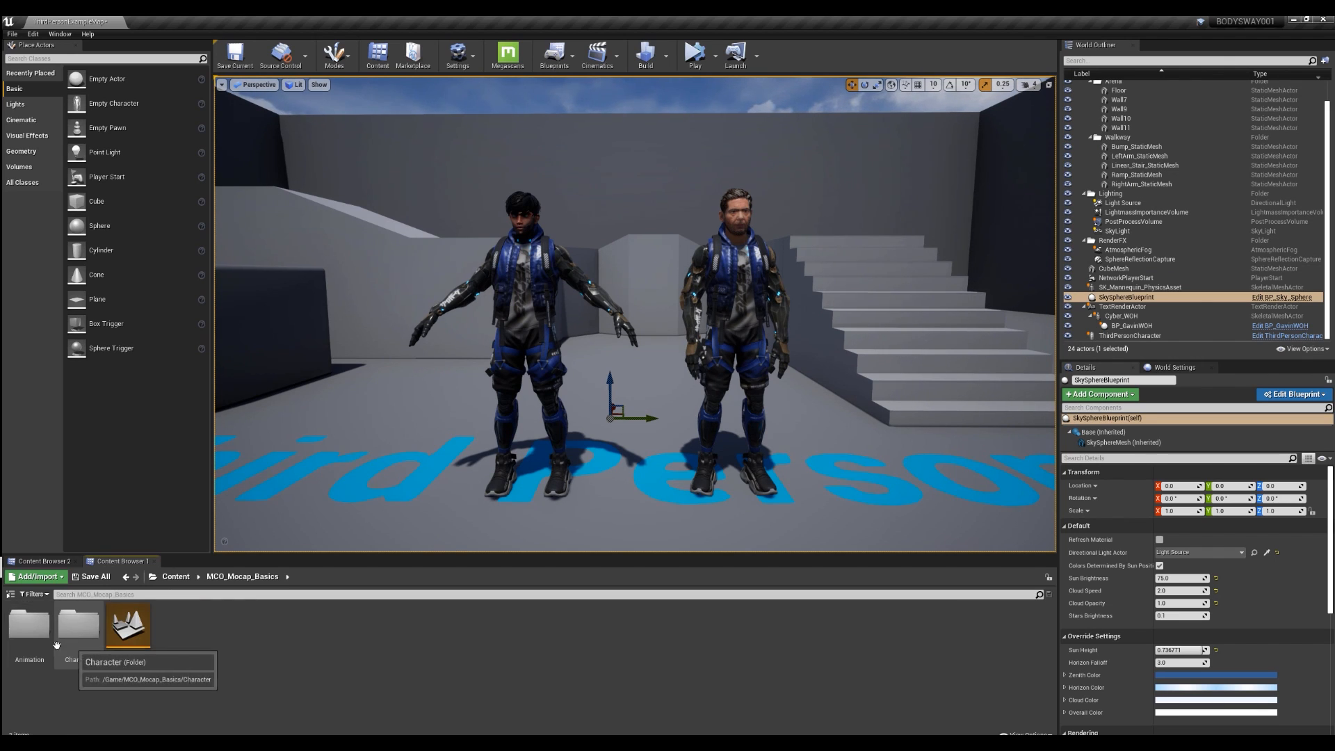
pyautogui.doubleClick(29, 626)
pyautogui.doubleClick(81, 631)
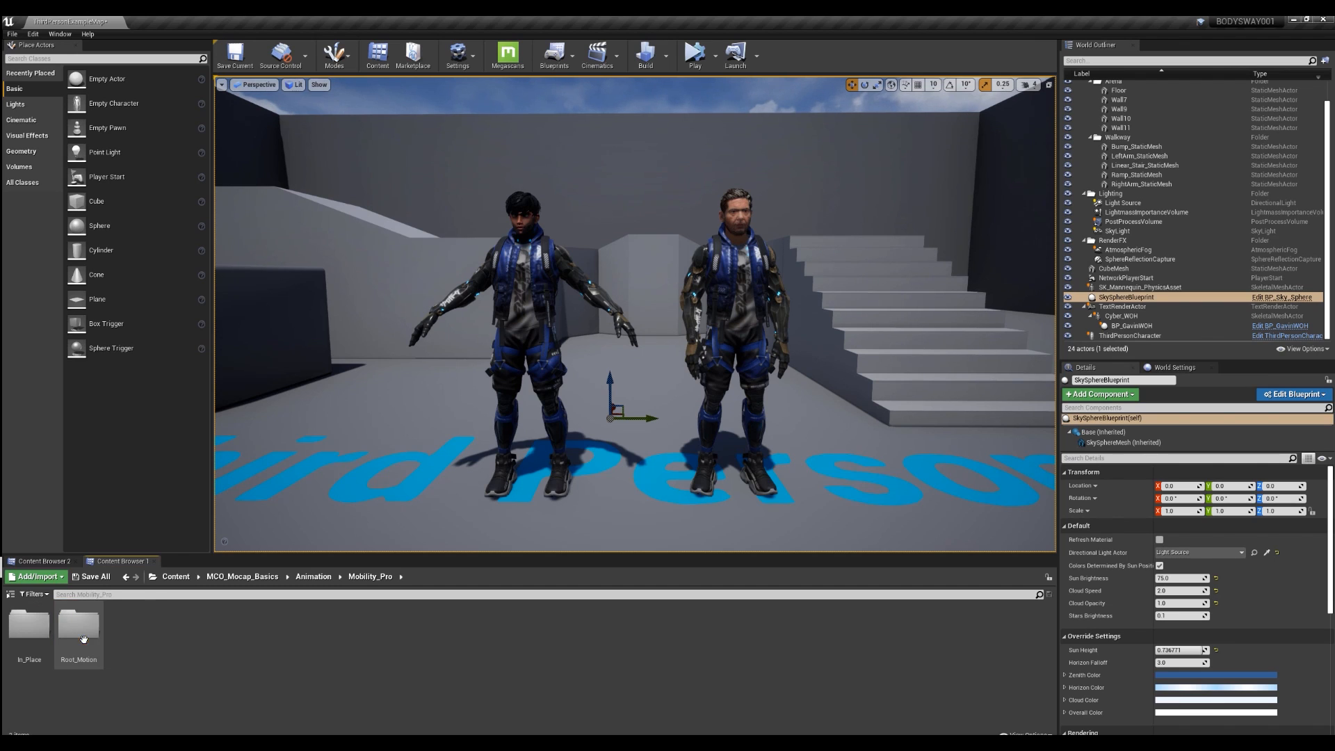
pyautogui.doubleClick(84, 638)
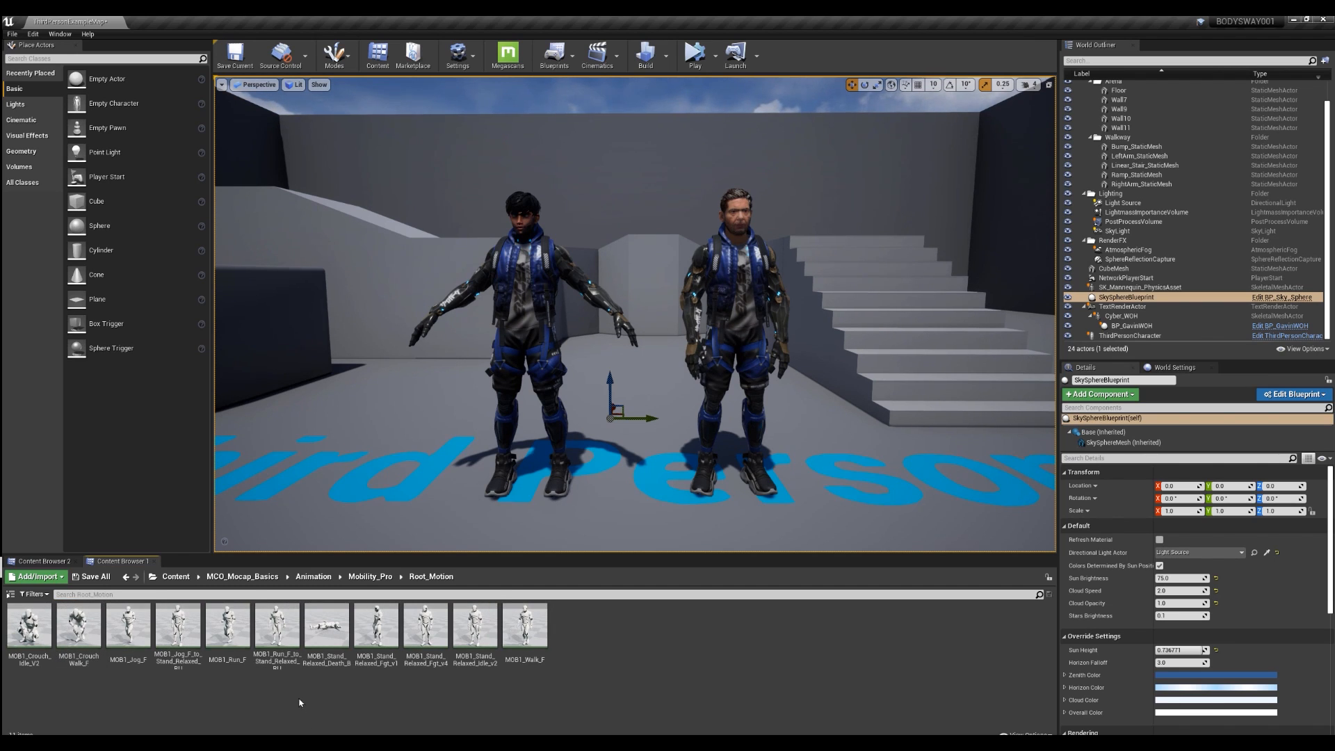
pyautogui.moveTo(328, 638)
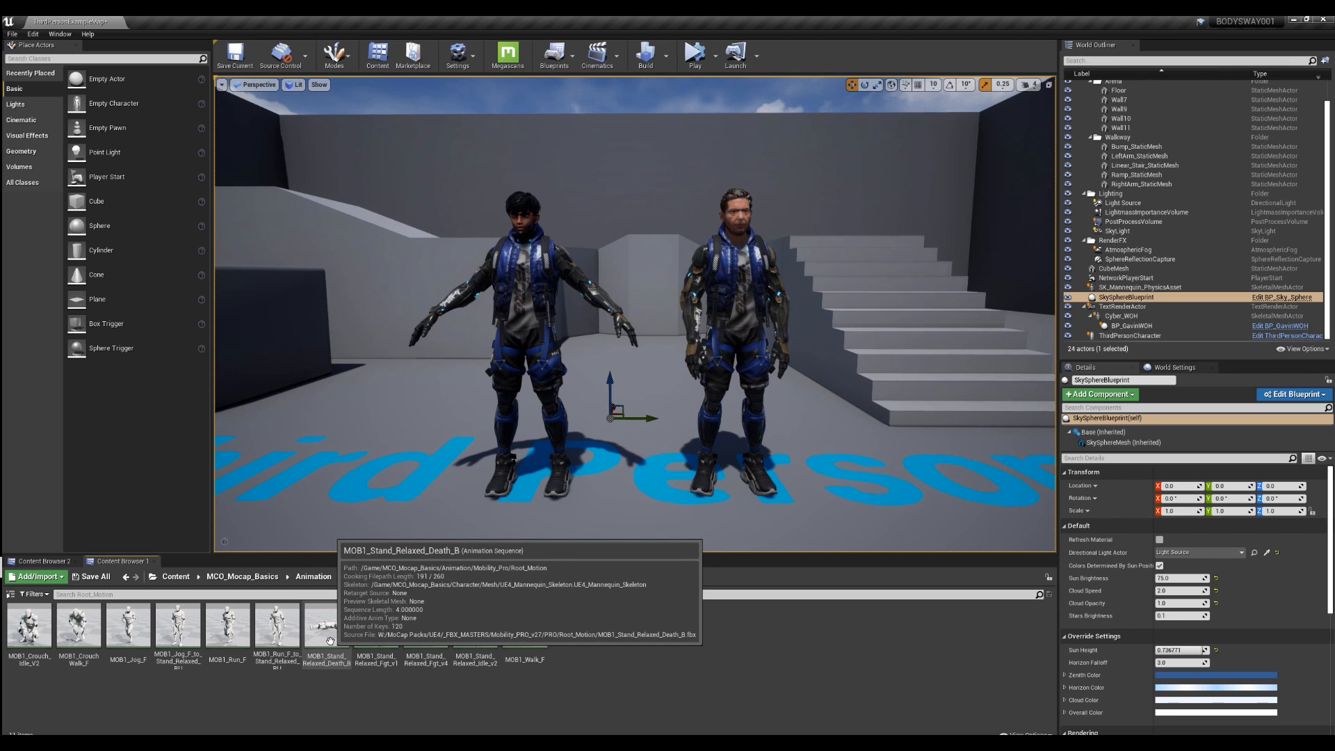
pyautogui.rightClick(330, 639)
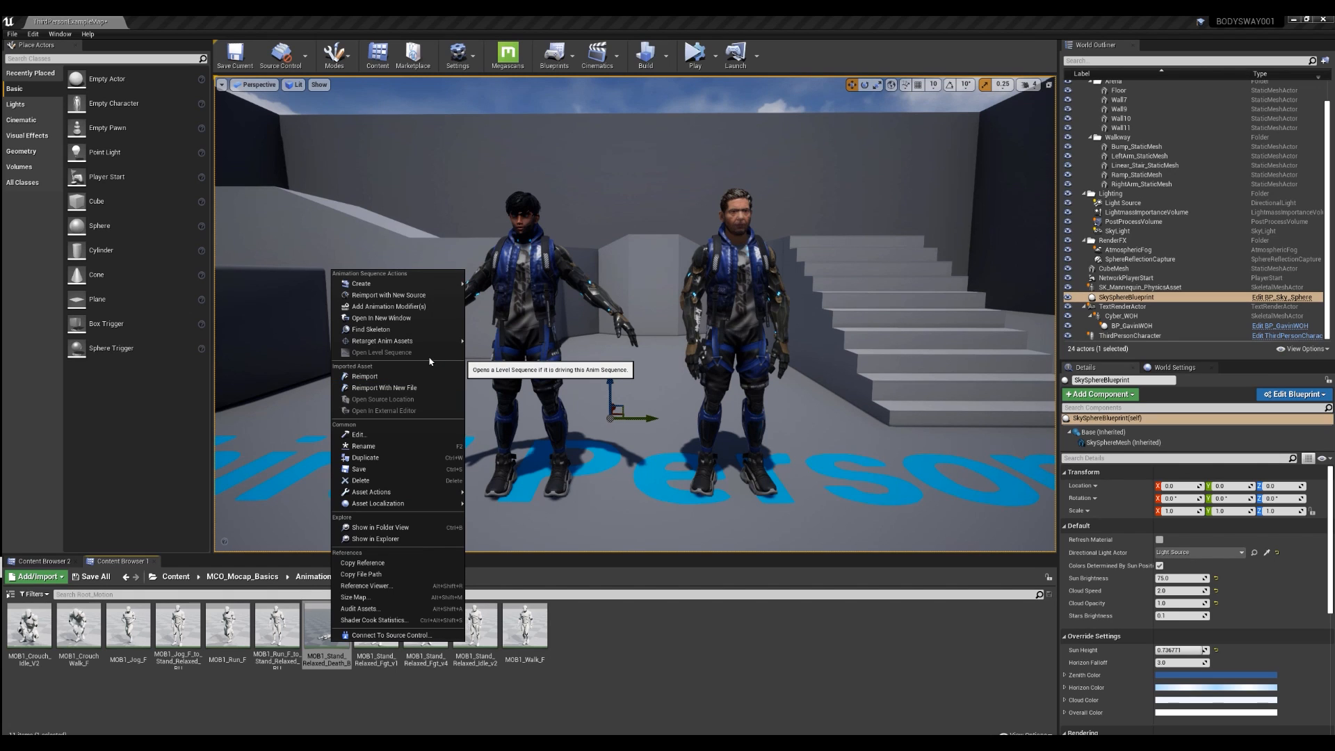
pyautogui.moveTo(425, 345)
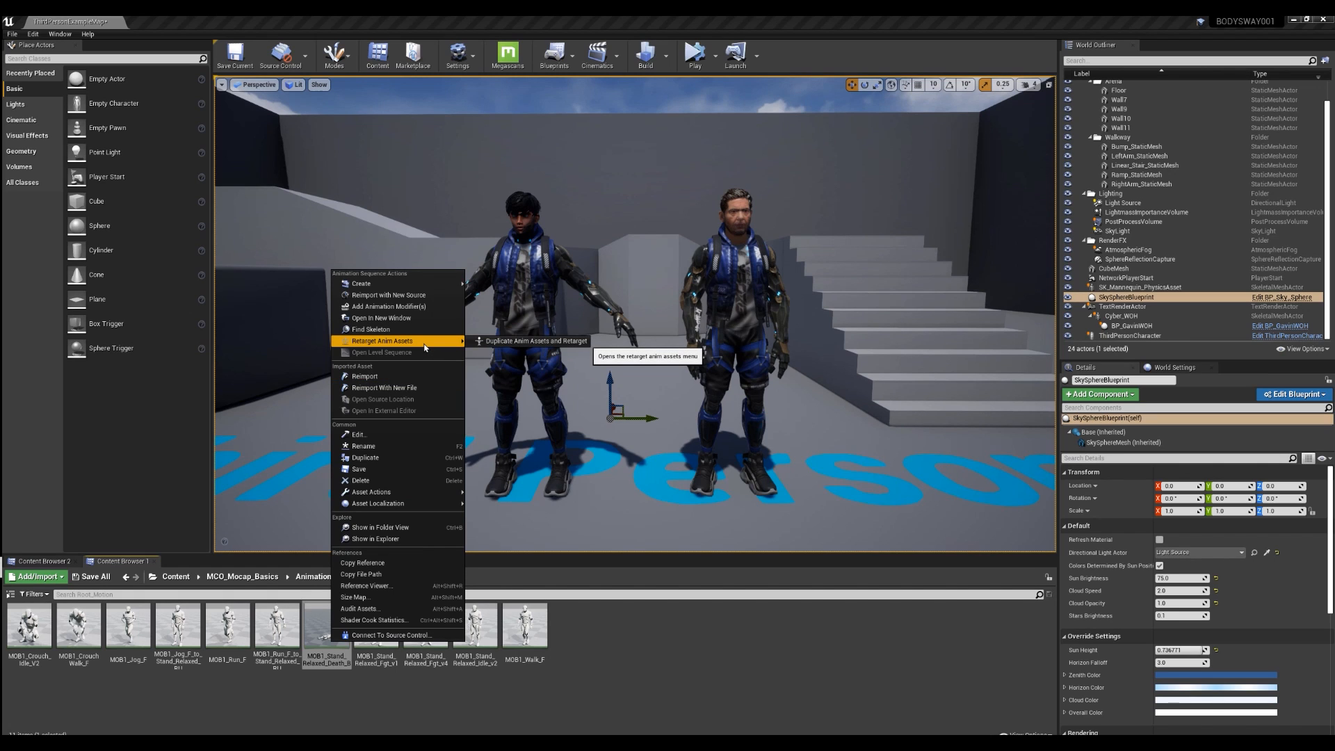
pyautogui.click(497, 341)
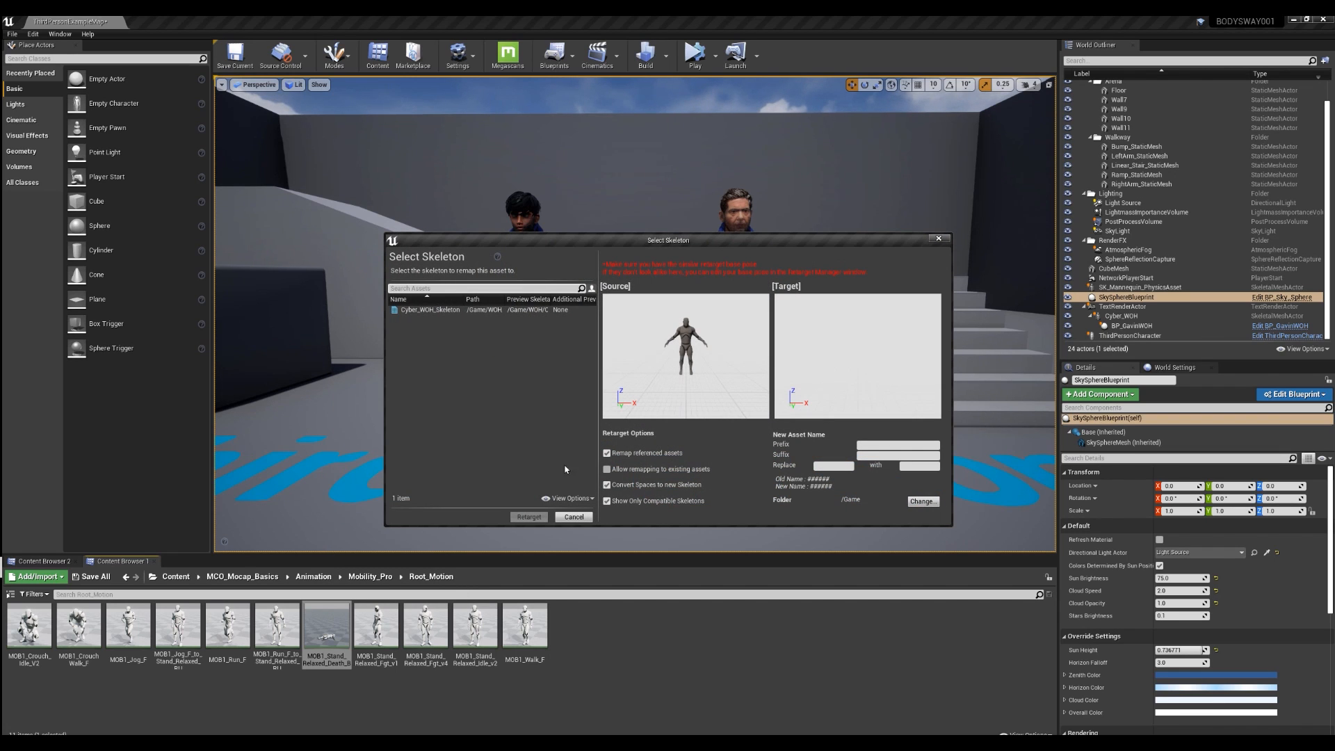
pyautogui.click(427, 310)
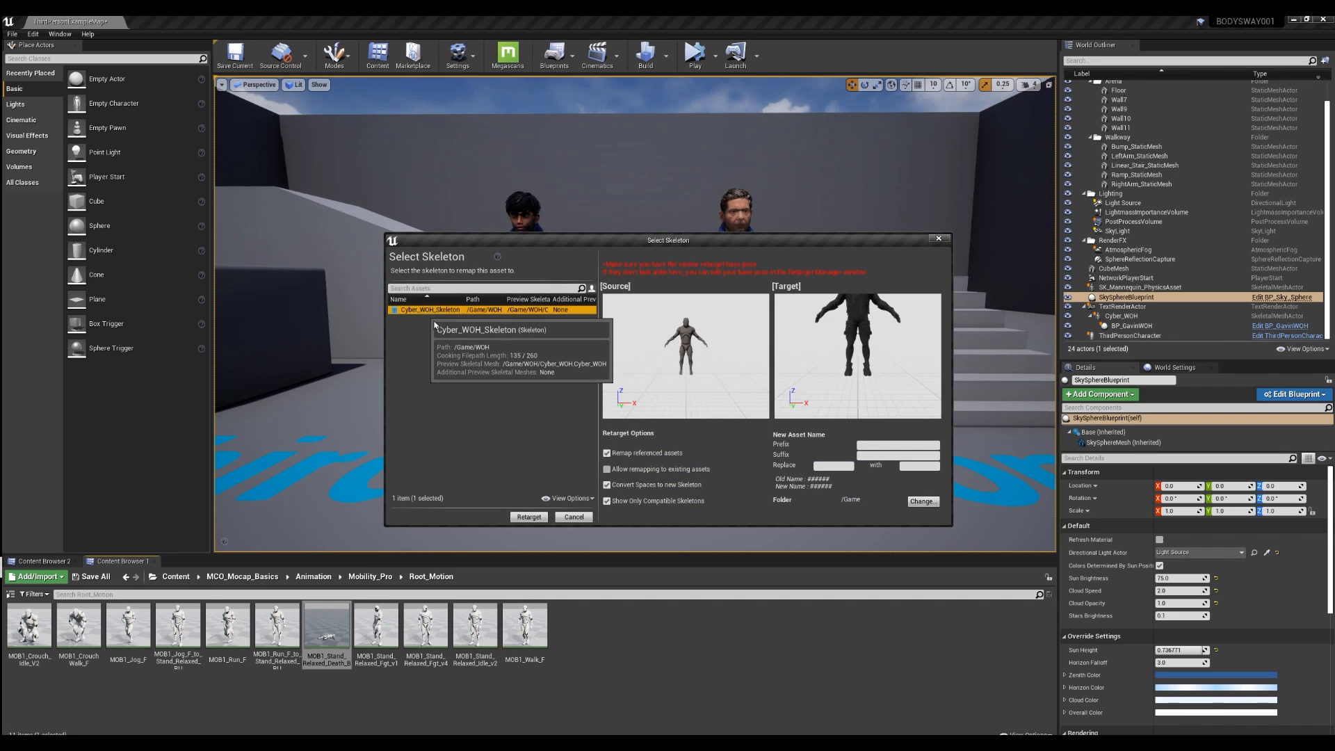
# Step: Give the retargeted death animation the prefix Retag and suffix Cyborg, set its destination to the RETARG folder, and run the retarget
pyautogui.click(884, 446)
pyautogui.write('Retage')
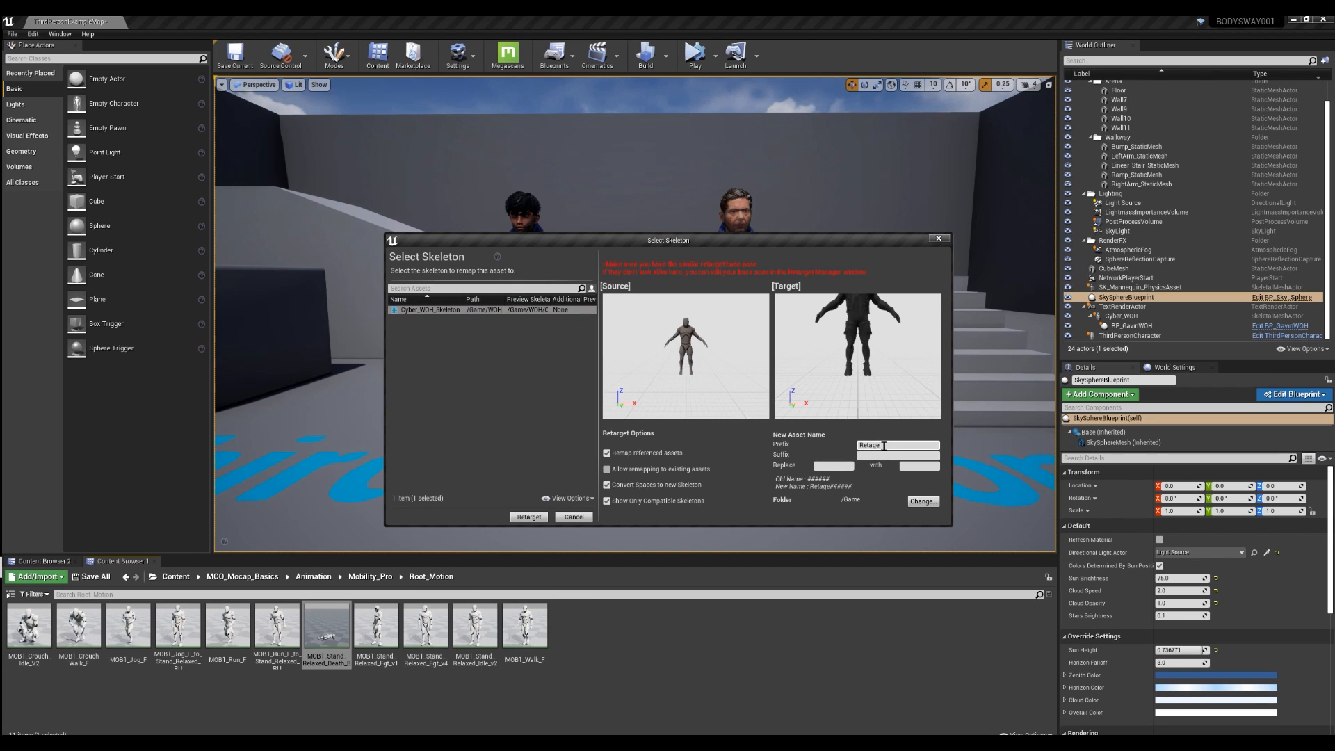
pyautogui.press('BackSpace')
pyautogui.click(906, 456)
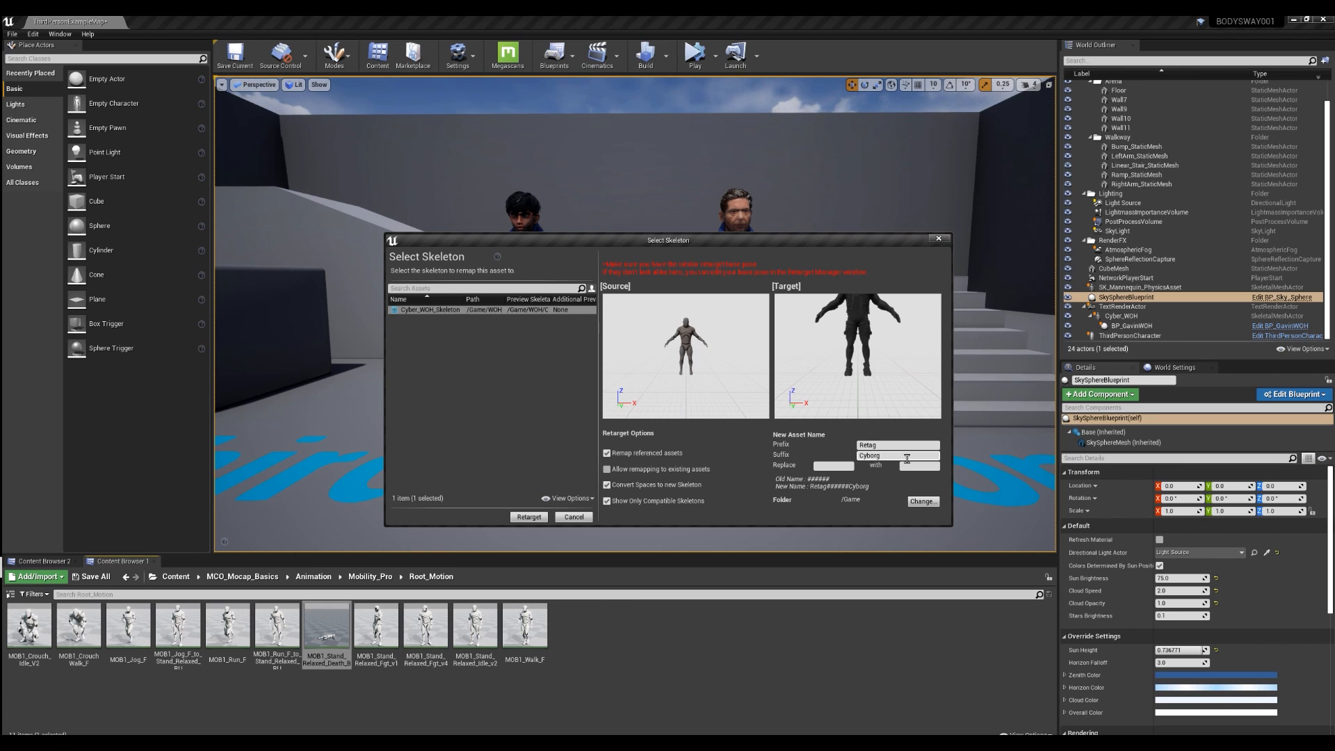
pyautogui.click(923, 501)
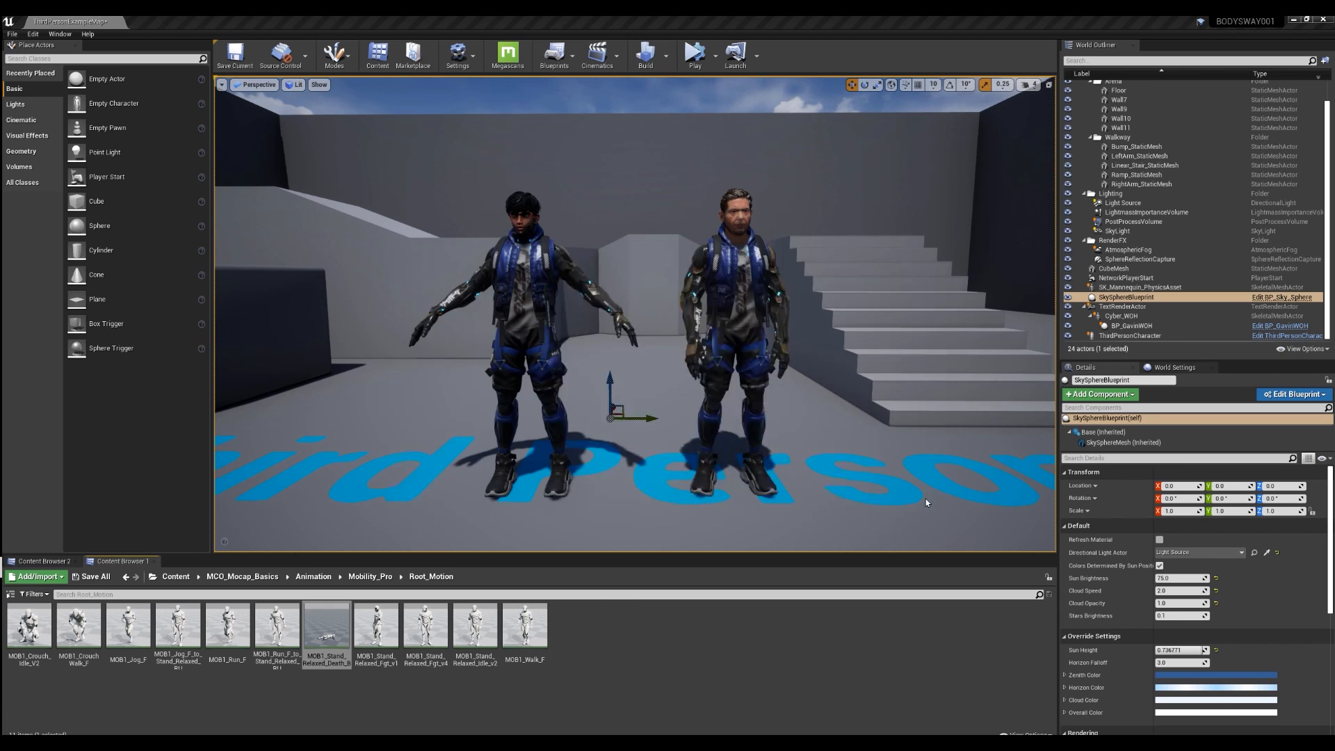
pyautogui.click(589, 363)
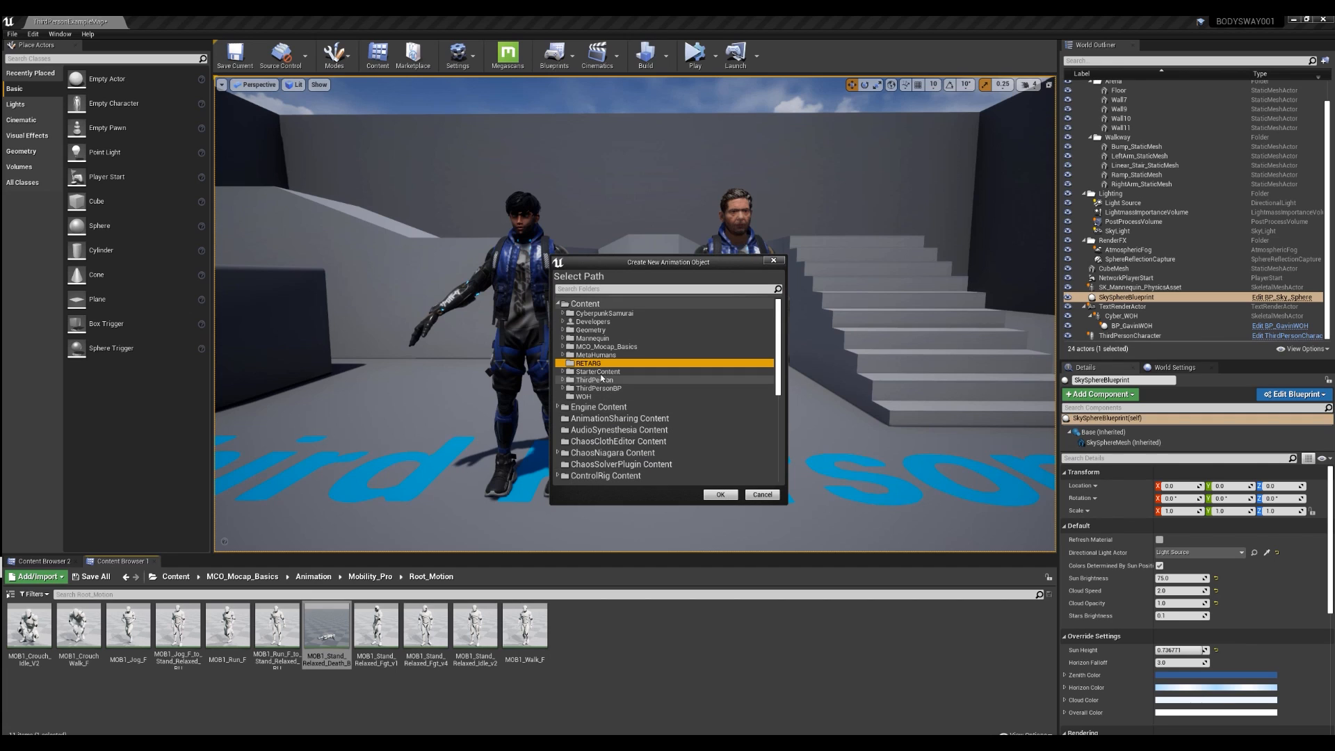
pyautogui.click(718, 494)
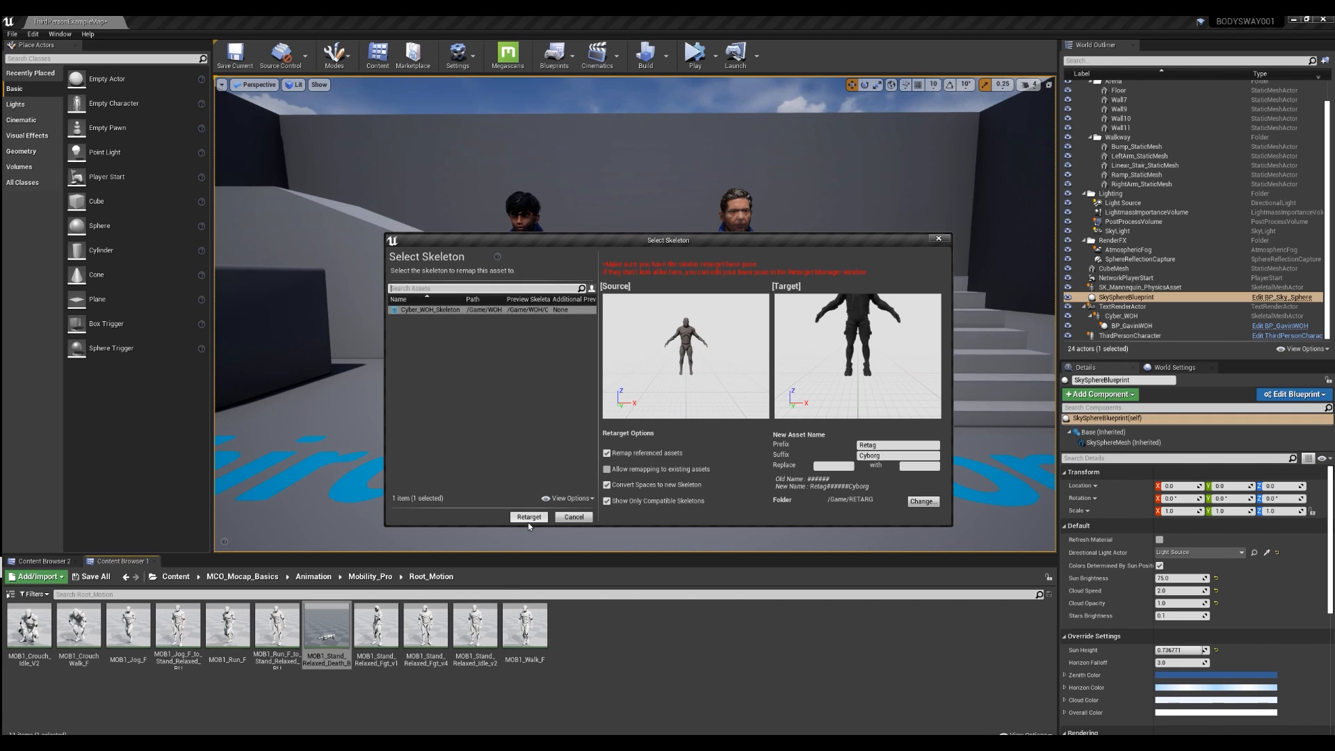
pyautogui.click(529, 517)
# Step: Assign RetagMOB1_Stand_Relaxed_Death_BCyborg as the Cyber_WOH actor's animation to play
pyautogui.click(290, 663)
pyautogui.click(723, 276)
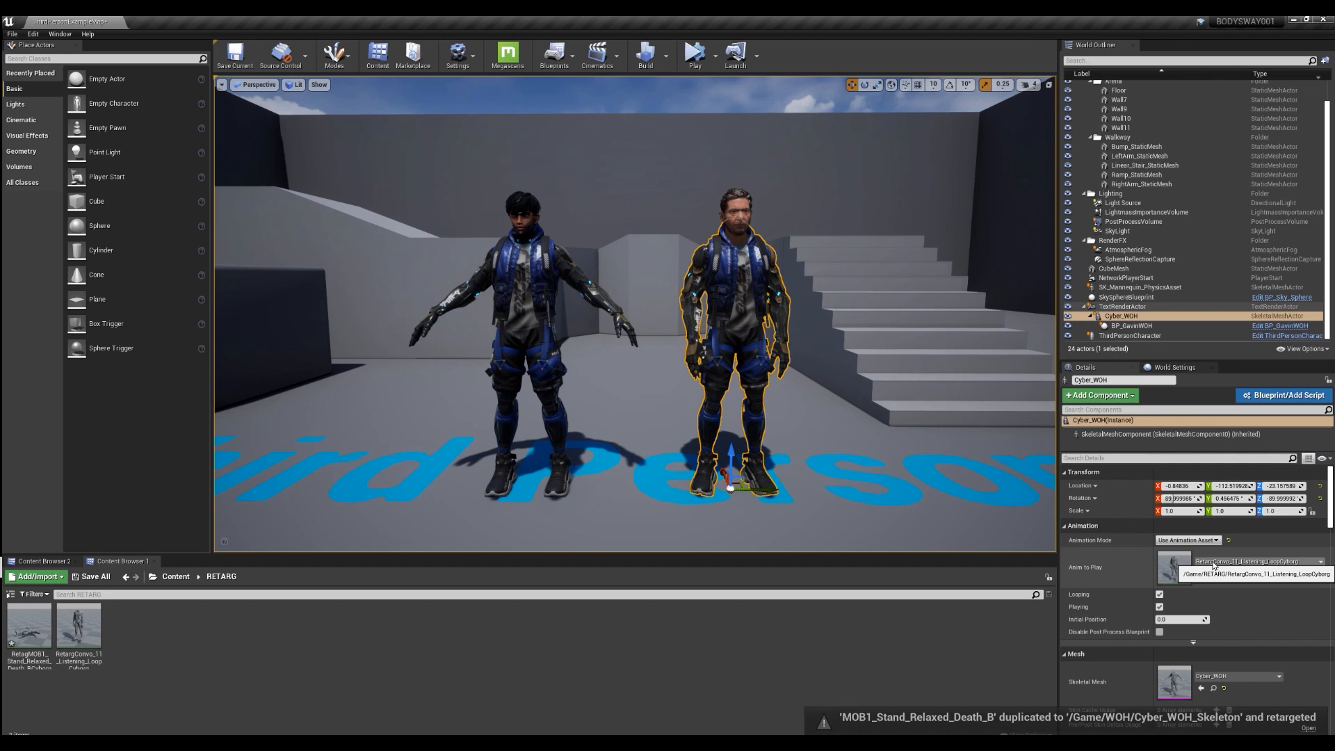
pyautogui.click(1206, 561)
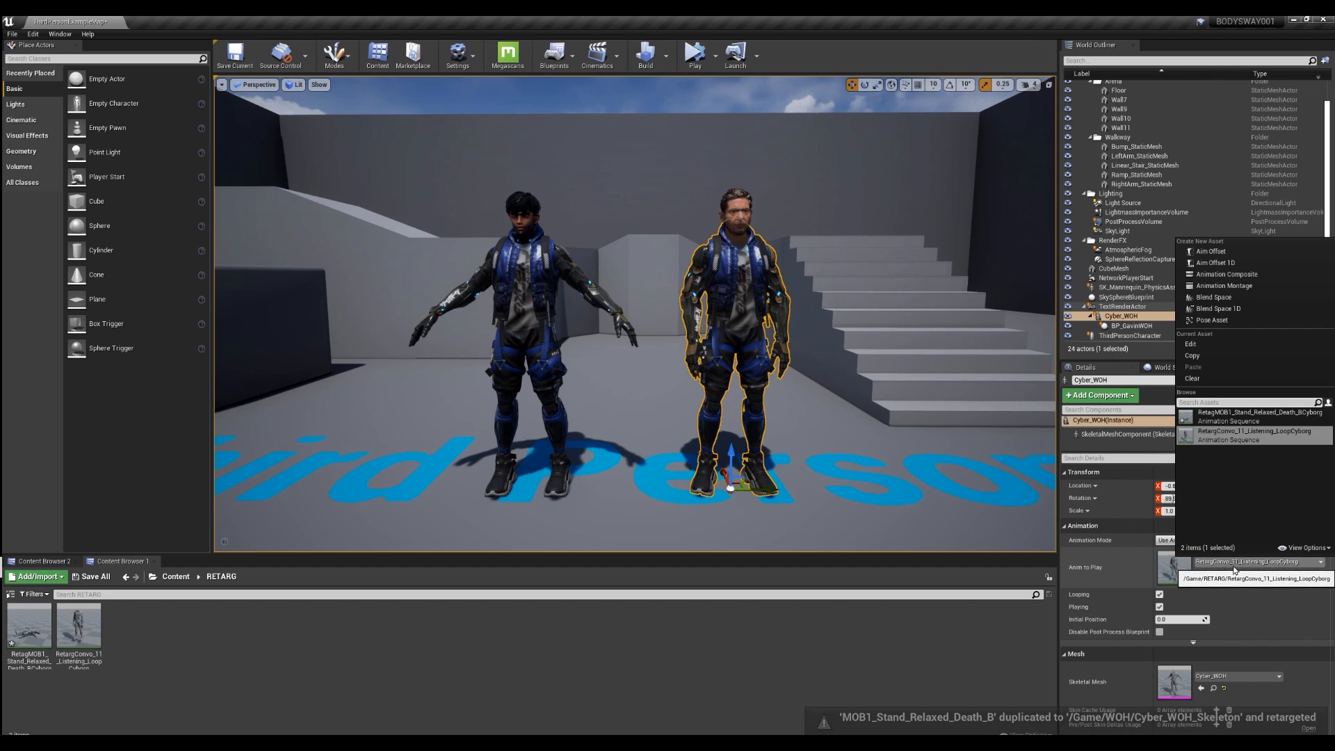
pyautogui.click(1215, 423)
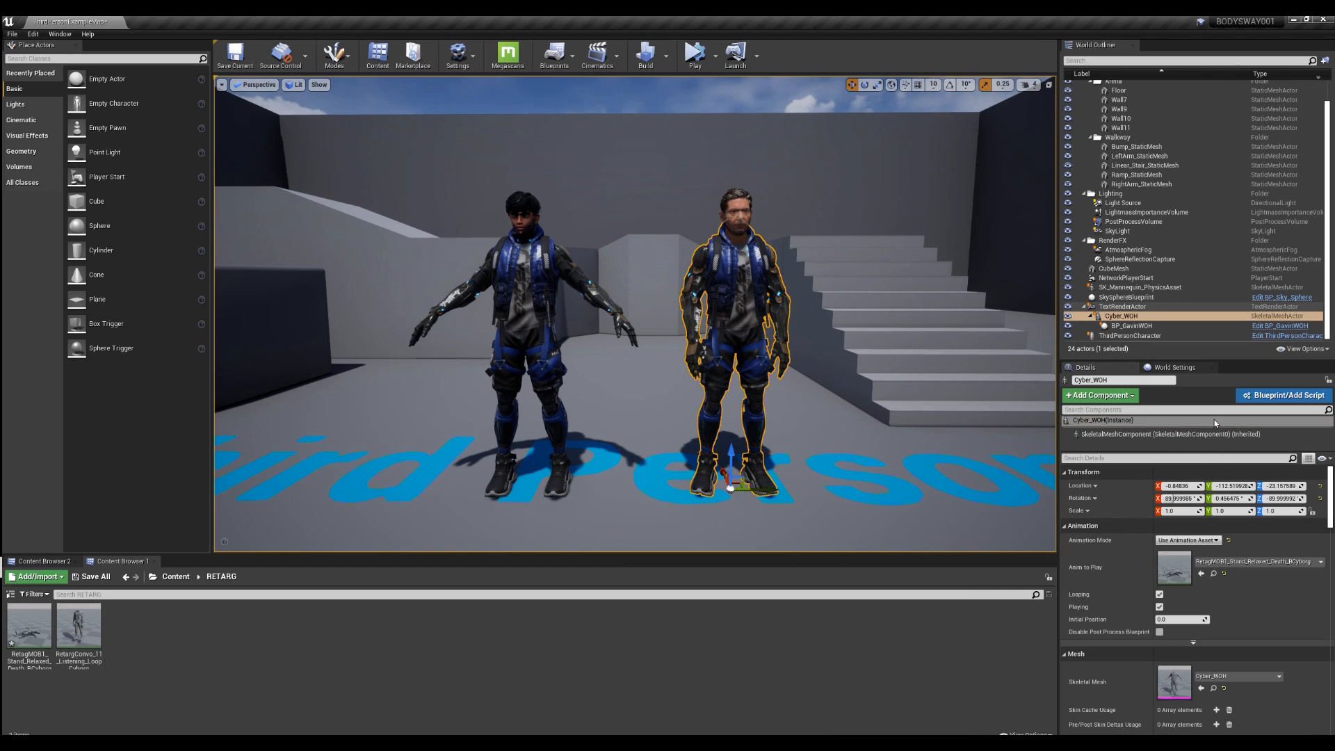
# Step: Simulate the level twice to check the death animation on the combined character, stopping the simulation after each run
pyautogui.click(738, 98)
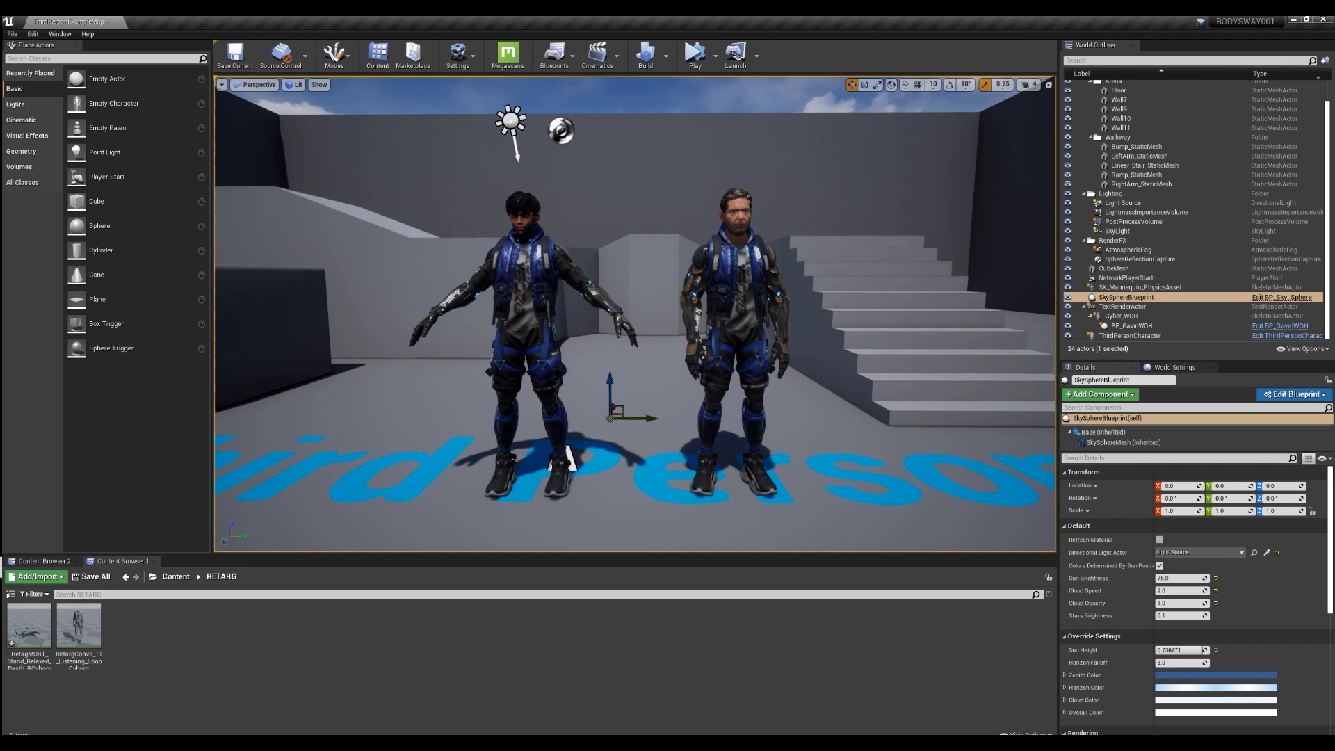
pyautogui.hotkey('alt', 's')
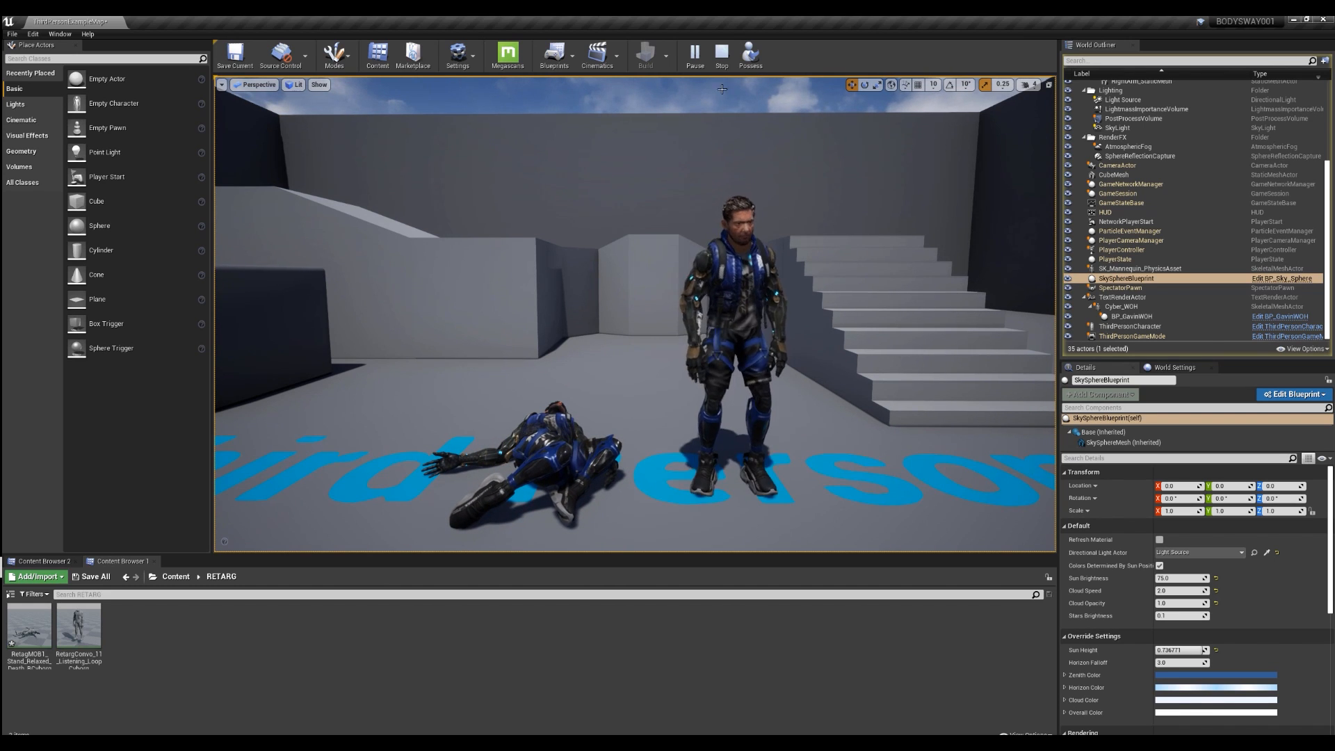
pyautogui.click(721, 54)
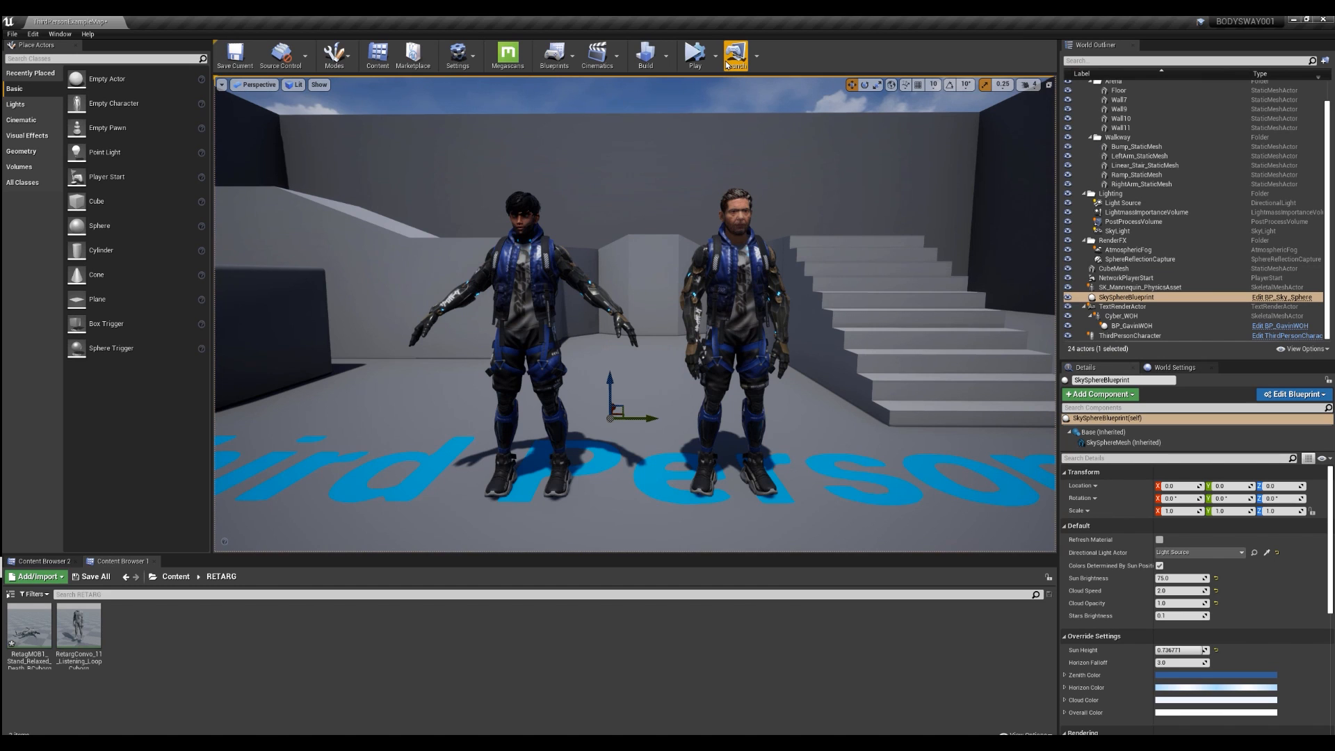
pyautogui.hotkey('alt', 's')
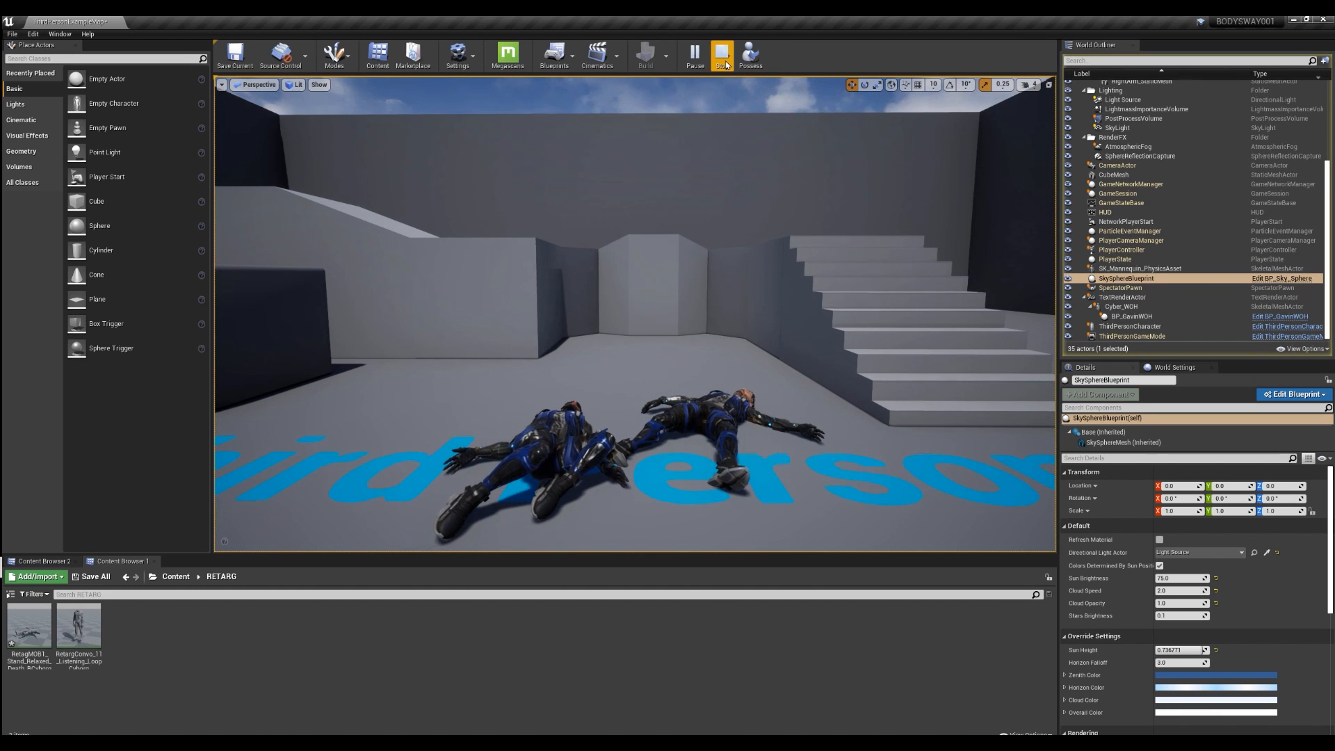
pyautogui.click(725, 64)
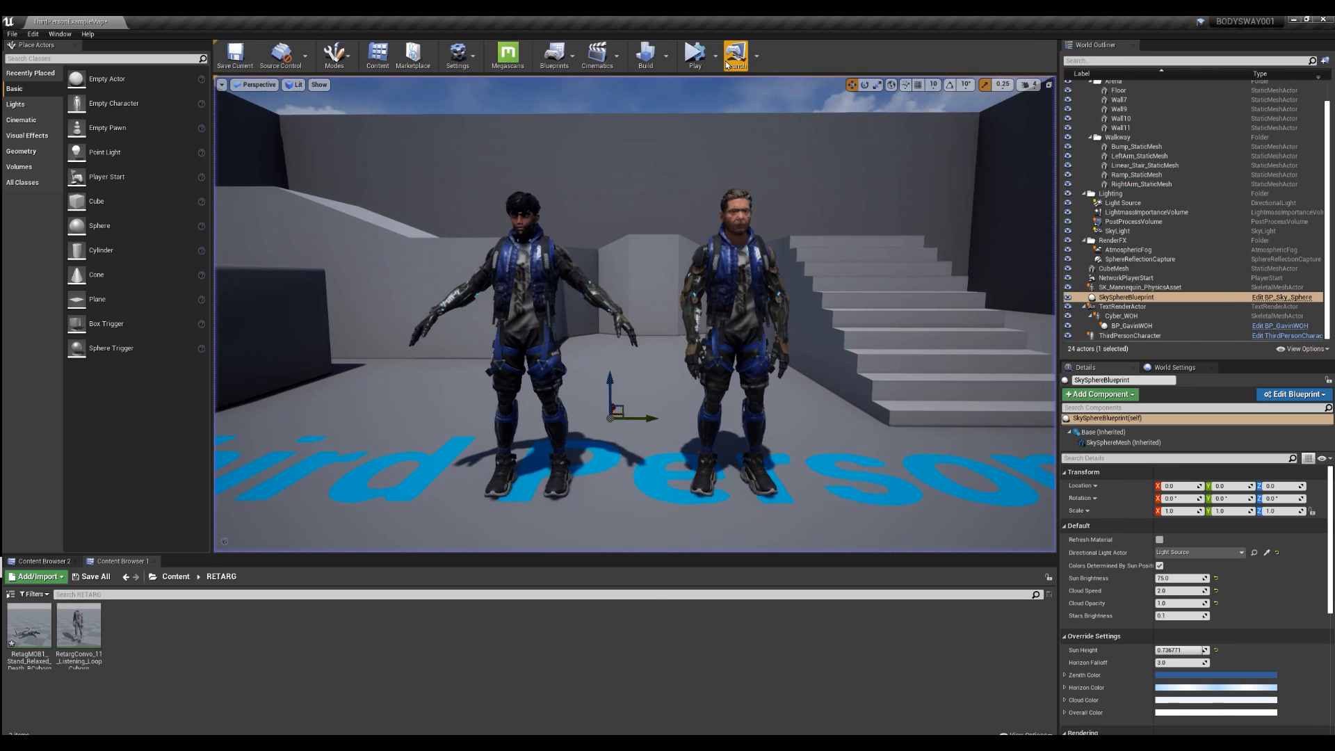